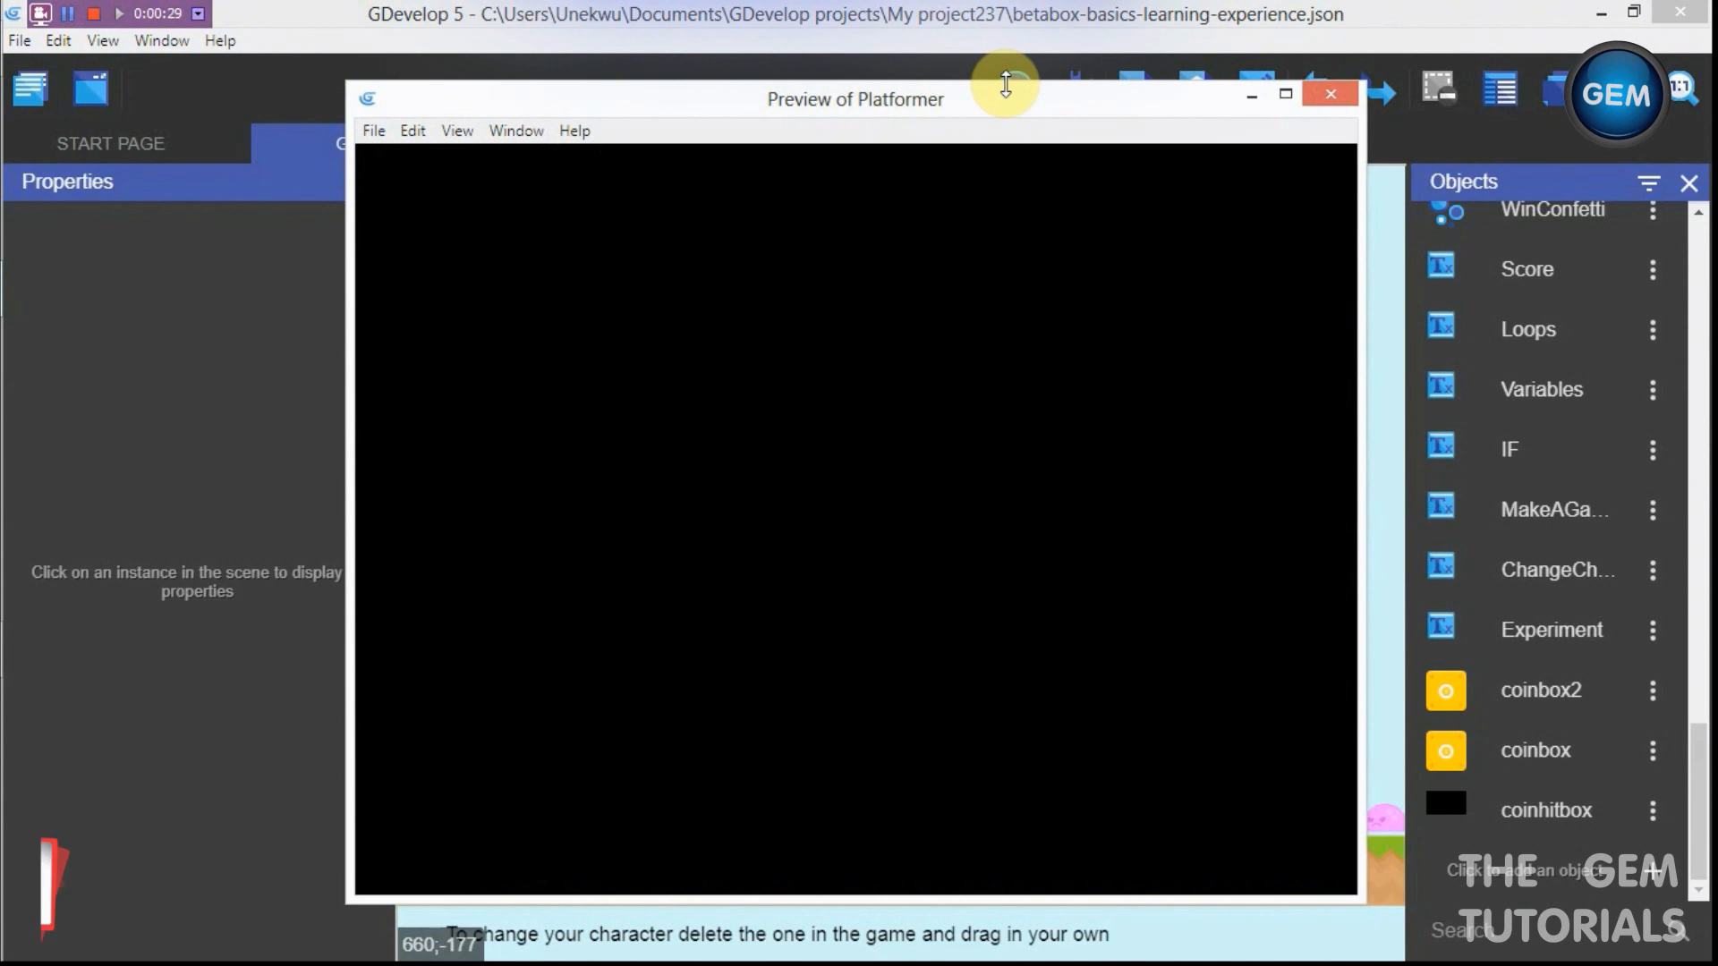
Step: Test the coin box in the running game preview by hitting it from below and collecting the coin, and close the preview
{"action": "key", "text": "Right"}
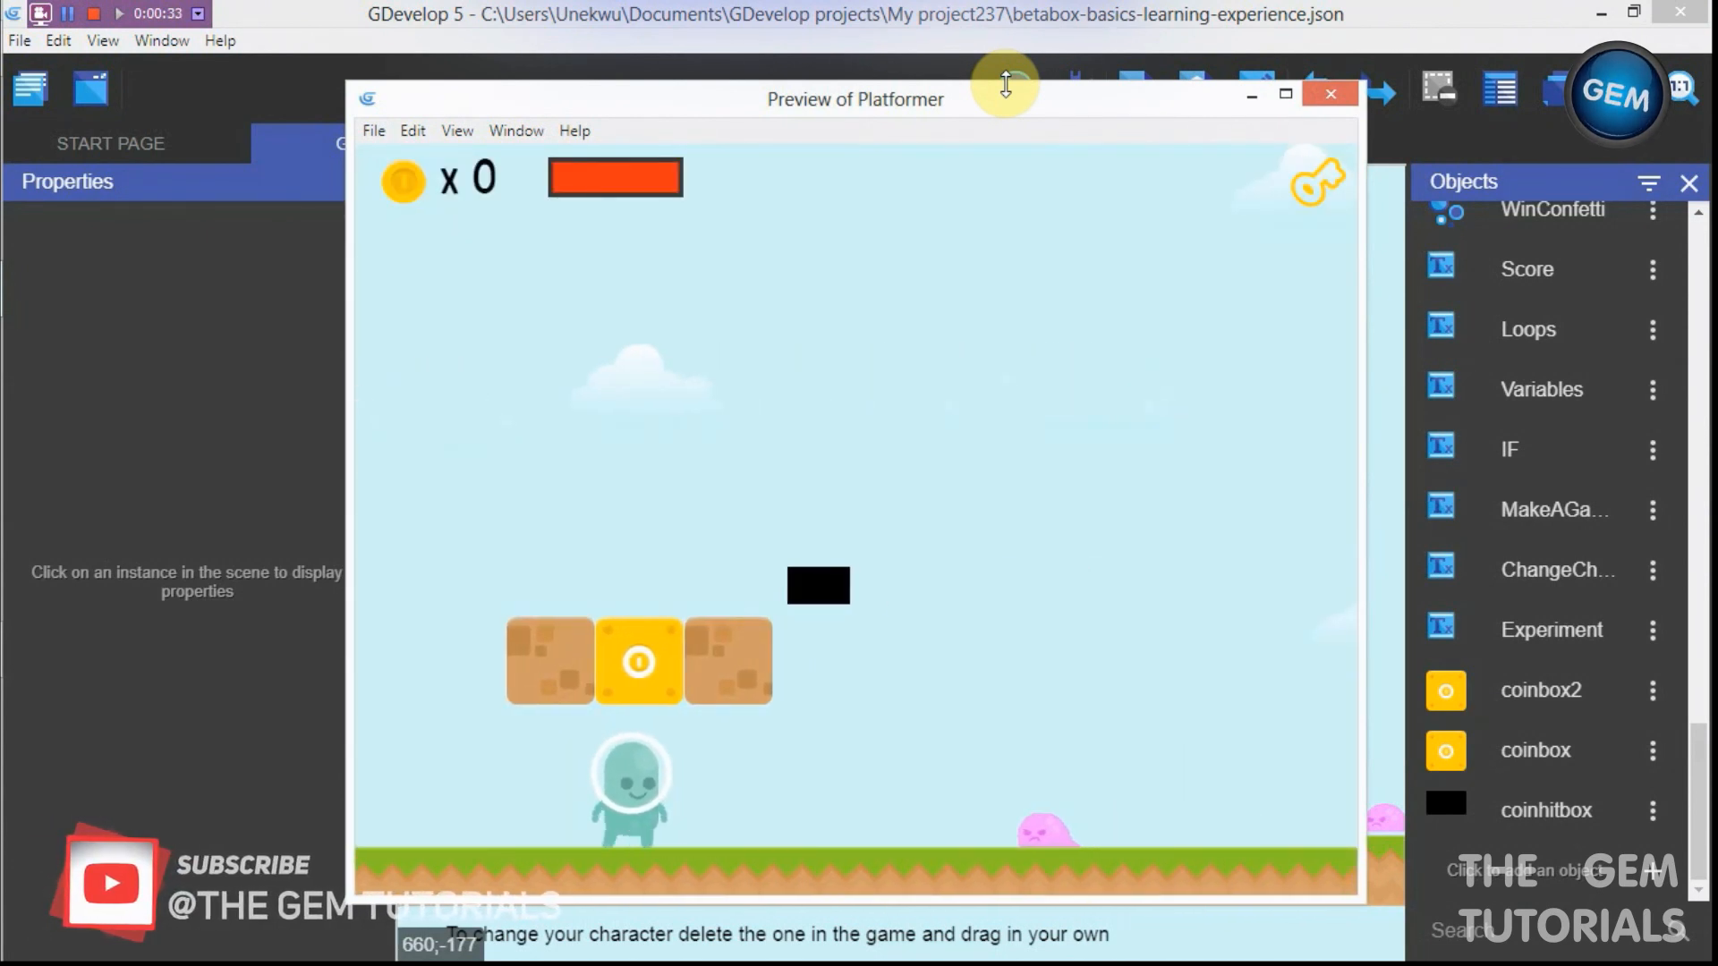
{"action": "key", "text": "space"}
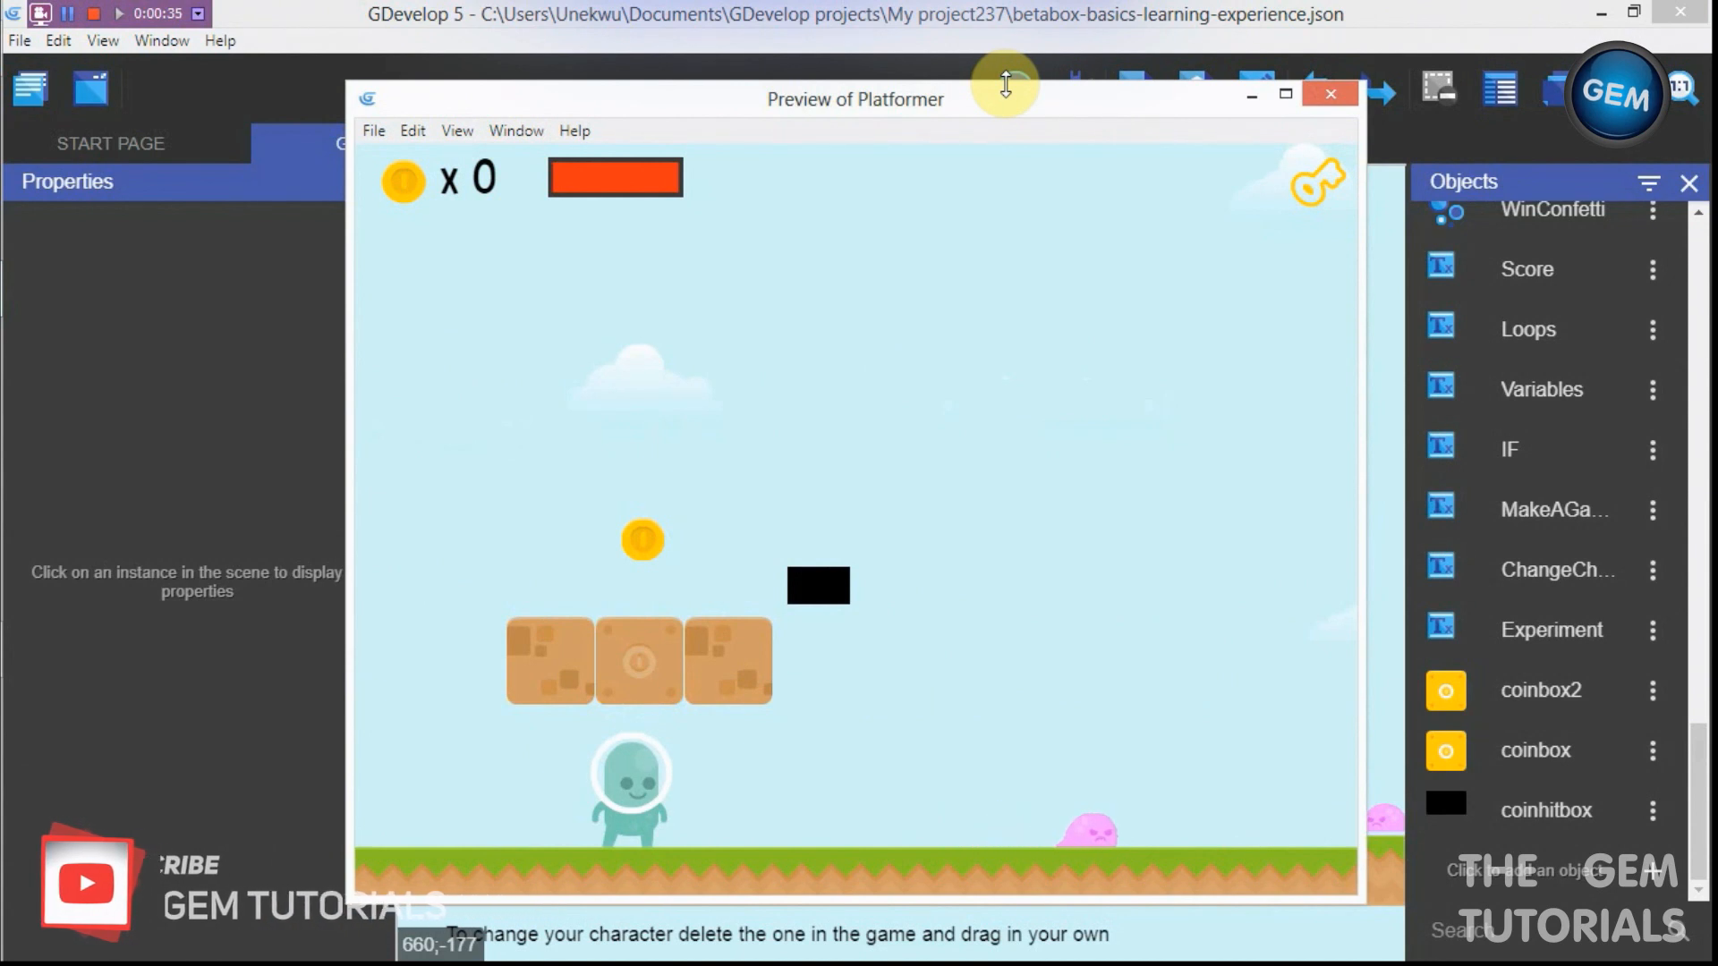
{"action": "key", "text": "Left"}
{"action": "key", "text": "space"}
{"action": "key", "text": "Right"}
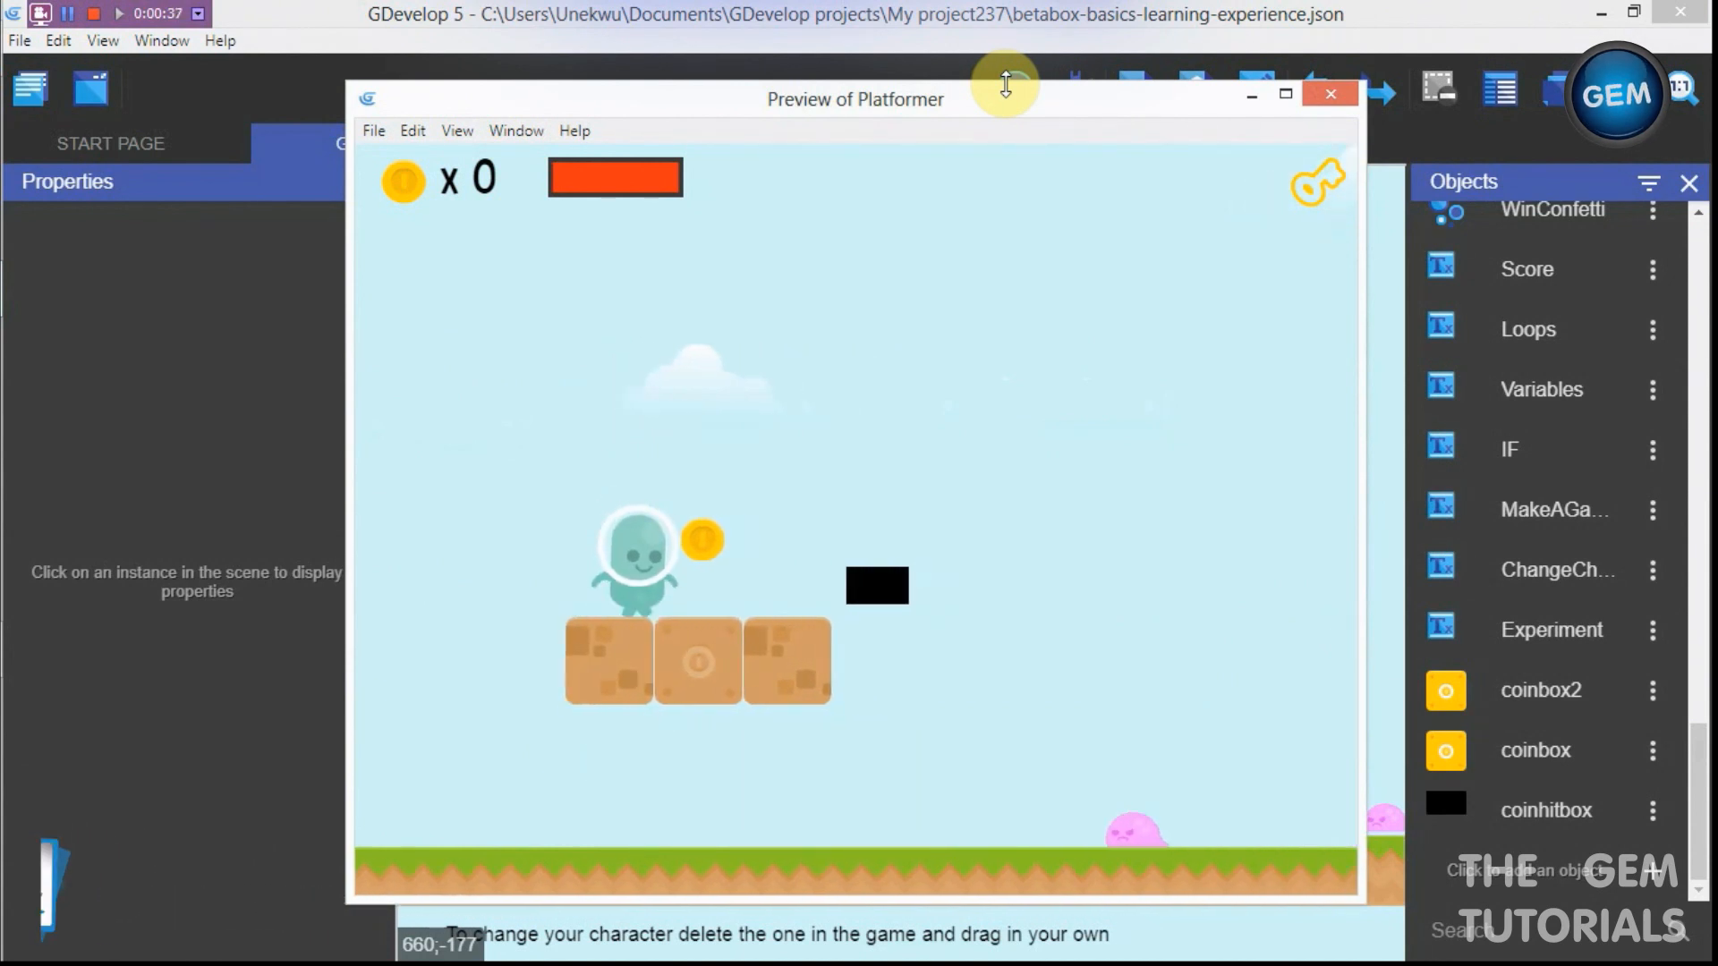
{"action": "key", "text": "Right"}
{"action": "key", "text": "Left"}
{"action": "key", "text": "Right"}
{"action": "key", "text": "Left"}
{"action": "key", "text": "Left"}
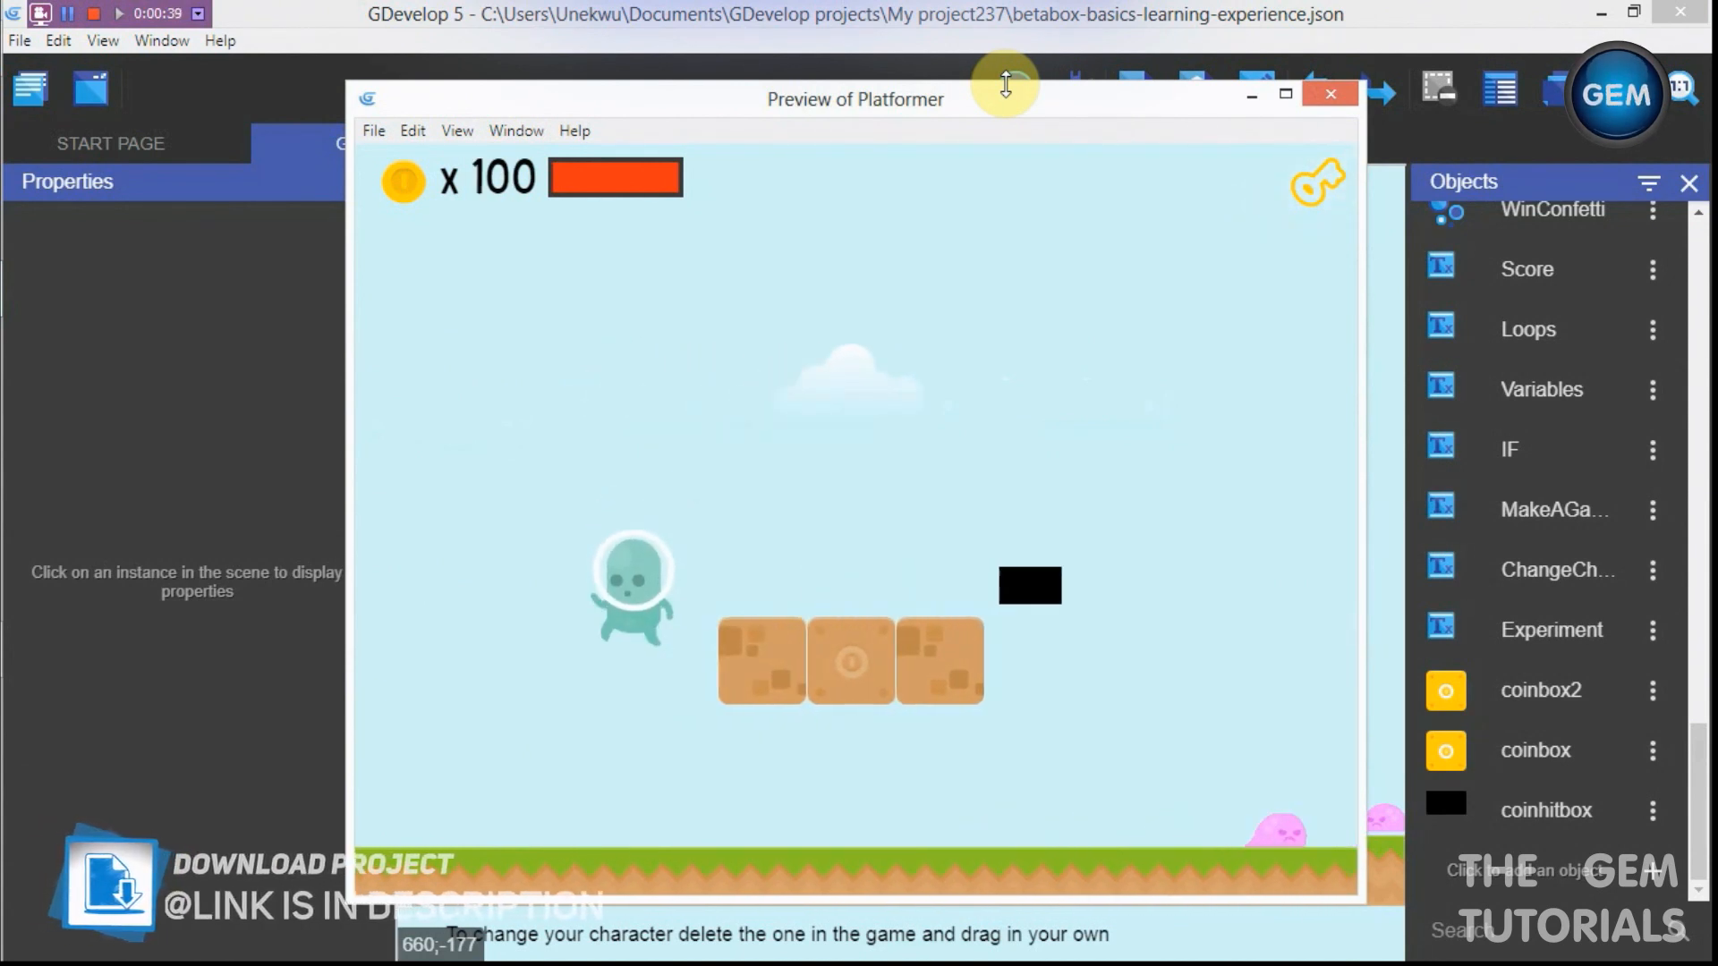
{"action": "key", "text": "Right"}
{"action": "key", "text": "Left"}
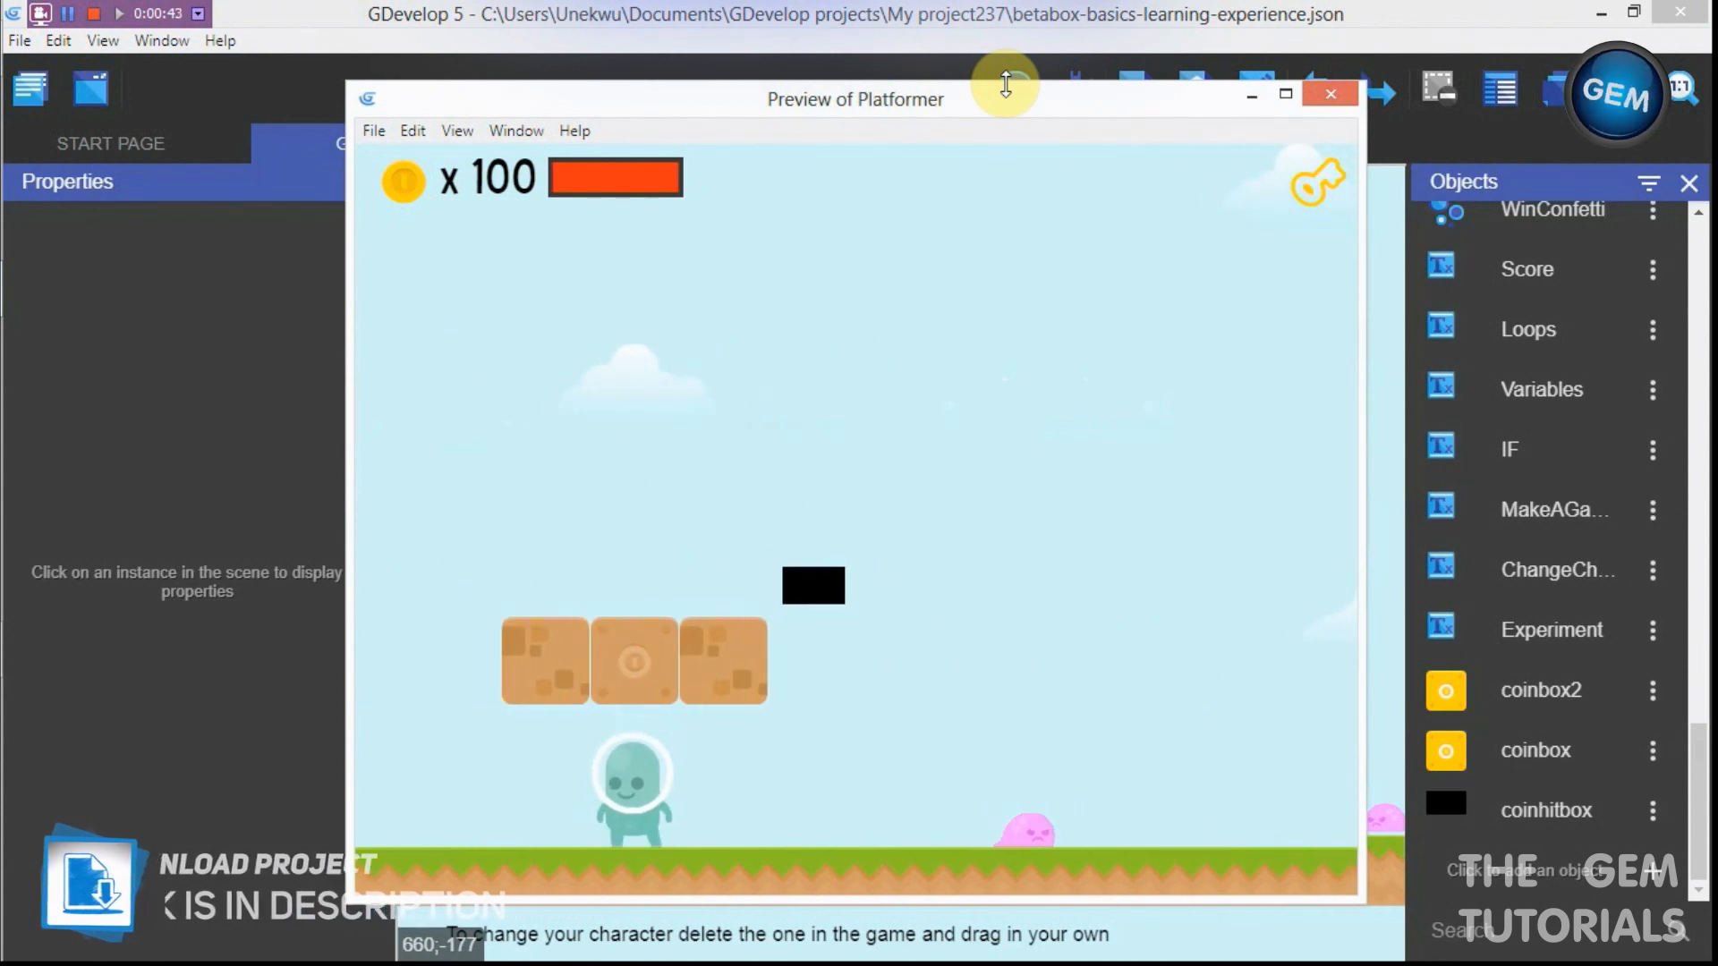
{"action": "left_click", "coordinate": [1351, 97]}
Step: Switch to the other GDevelop window and create a new project from the Platformer starter
{"action": "key", "text": "super+d"}
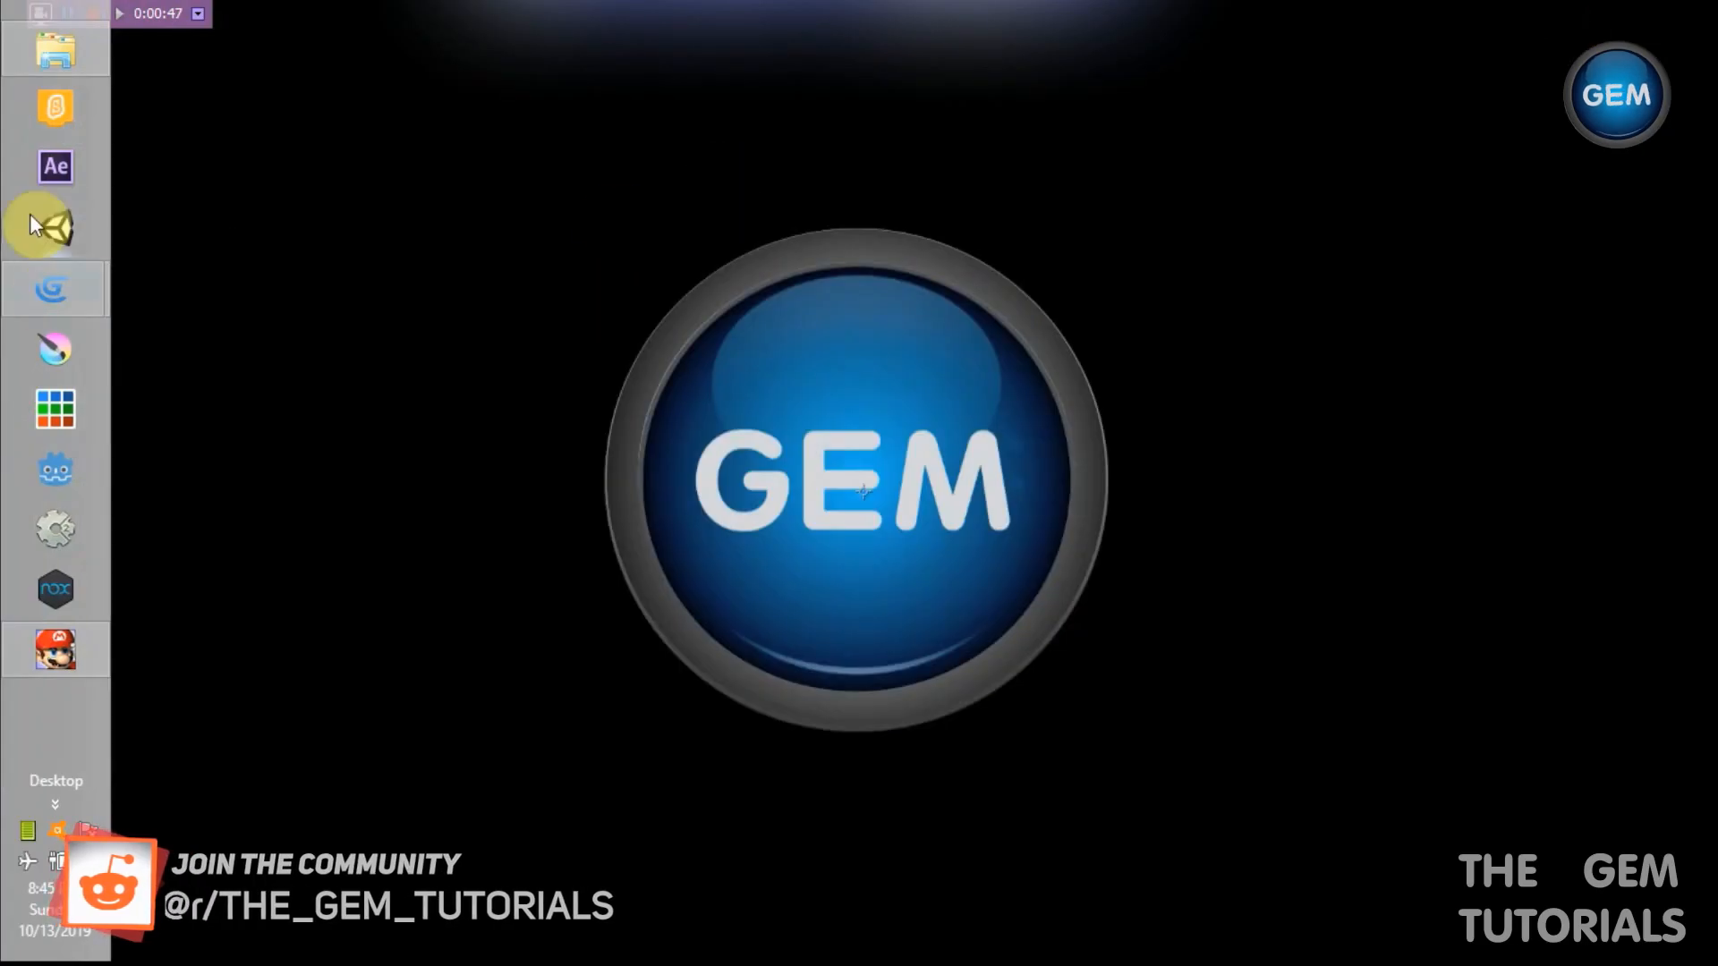
{"action": "mouse_move", "coordinate": [38, 276]}
{"action": "left_click", "coordinate": [301, 373]}
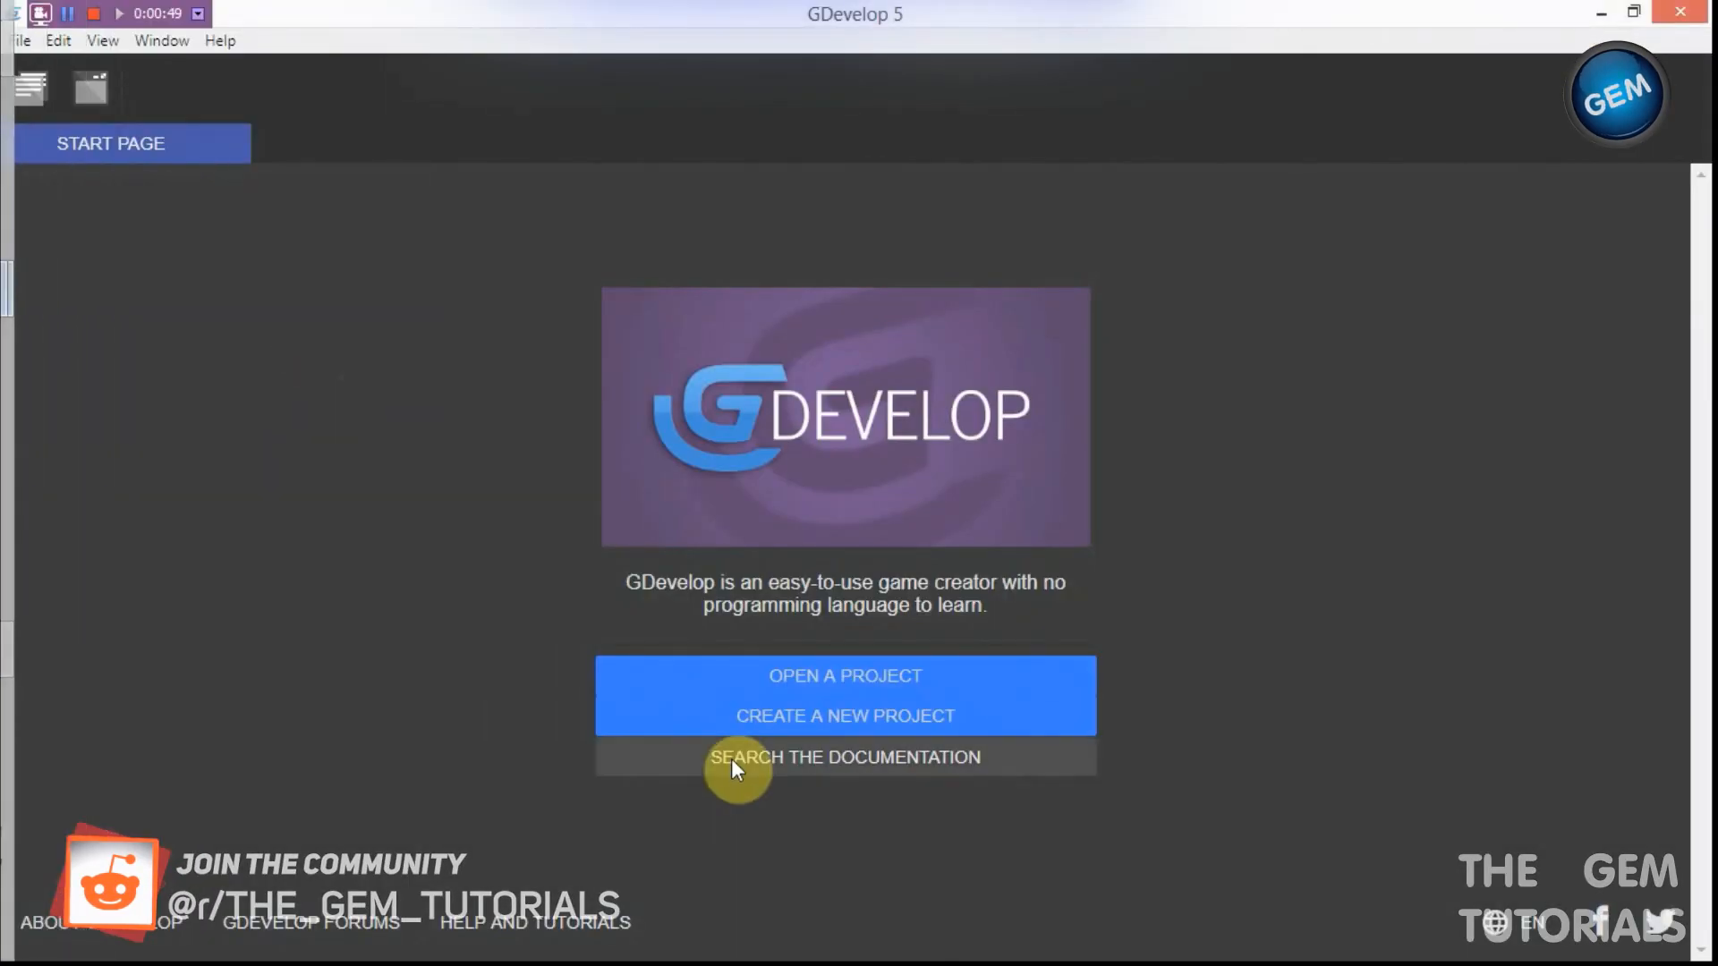
{"action": "left_click", "coordinate": [745, 711]}
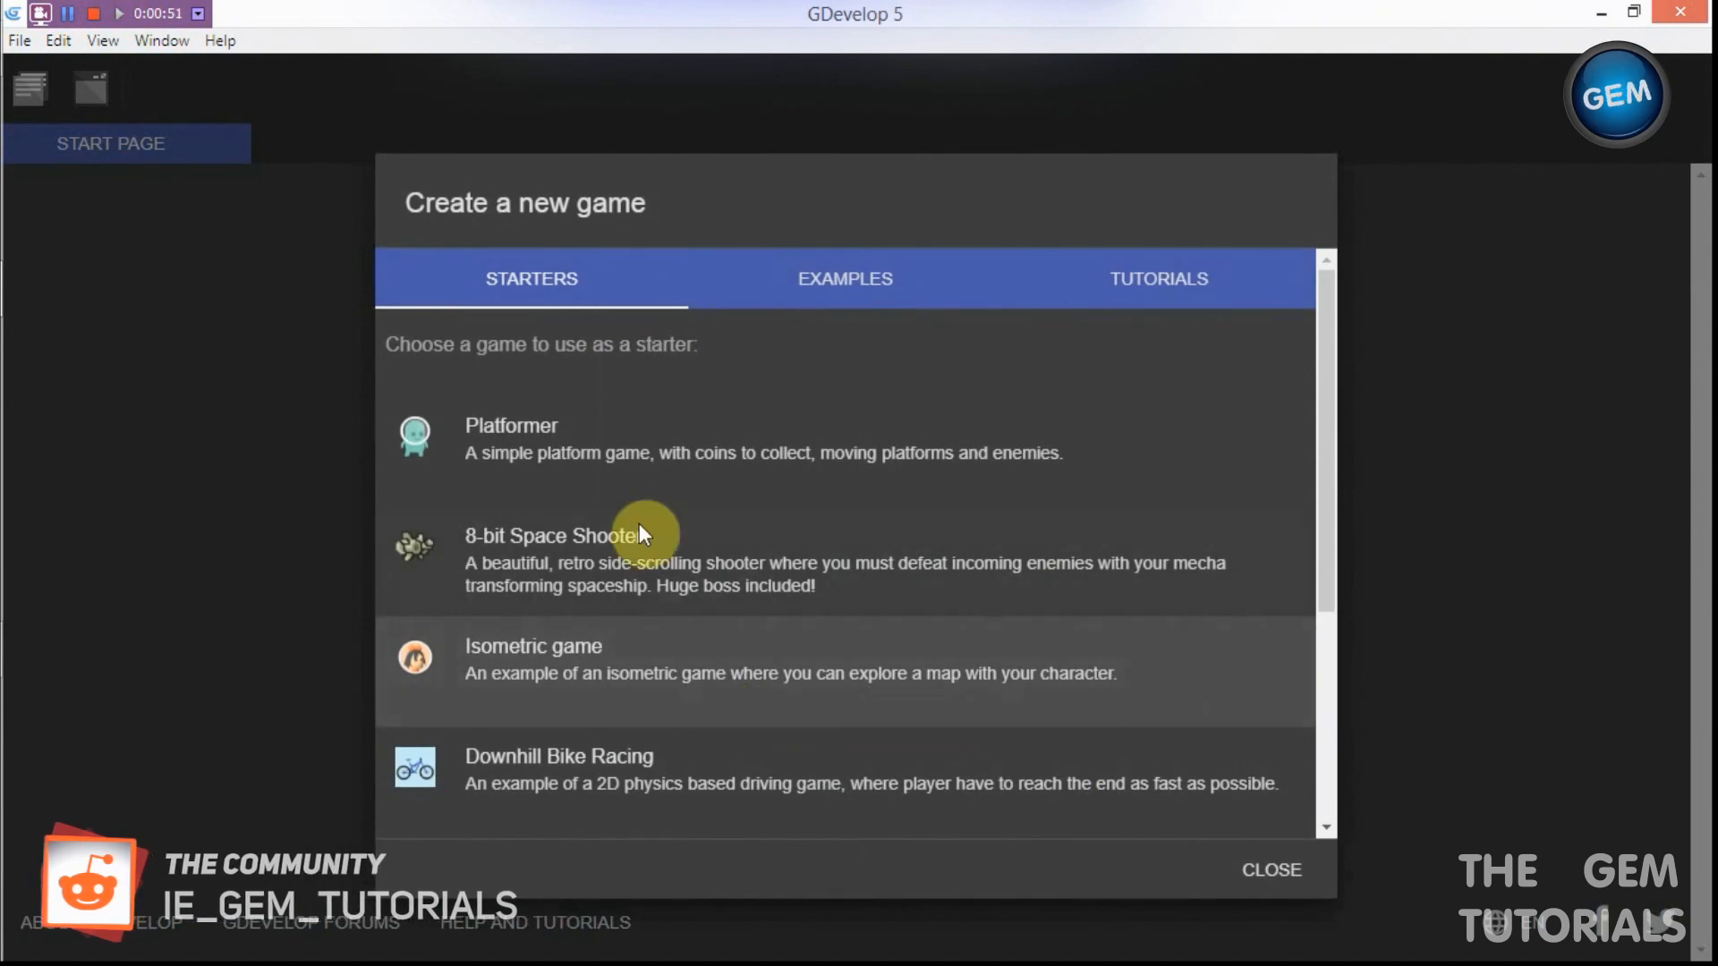
{"action": "left_click", "coordinate": [599, 431]}
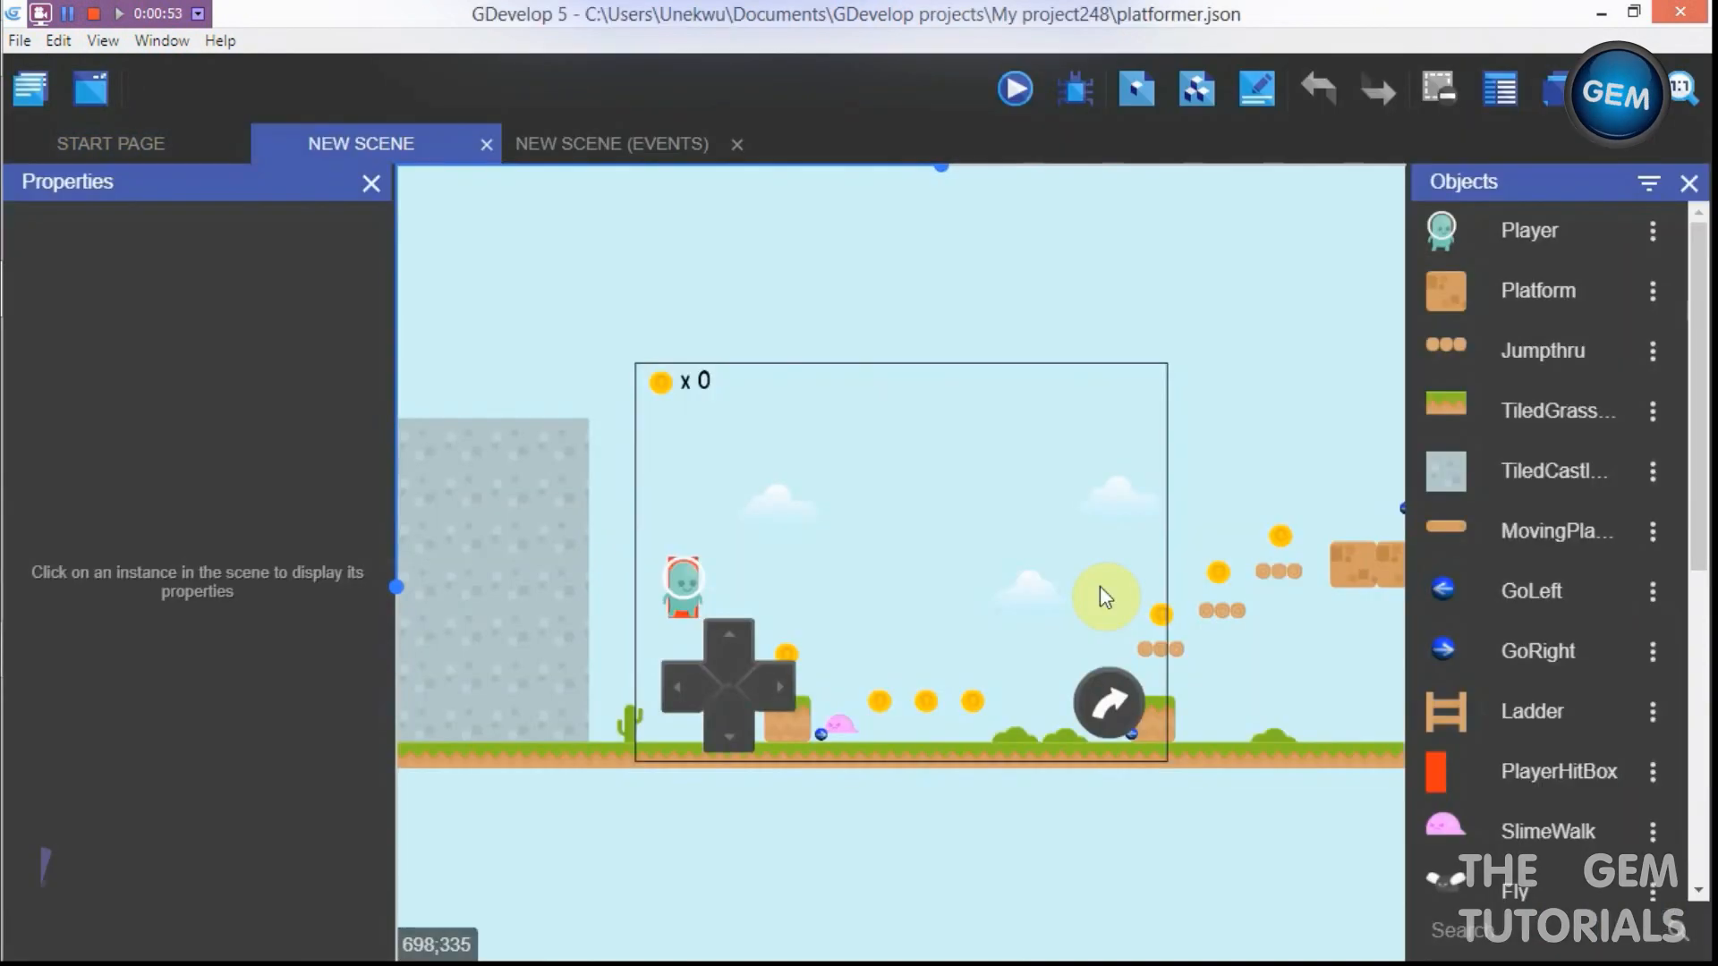
Step: Add a sprite object named coinbox to the scene's objects and give it a first, empty animation
{"action": "left_click", "coordinate": [1698, 367]}
{"action": "left_click_drag", "start_coordinate": [1698, 366], "coordinate": [1698, 680]}
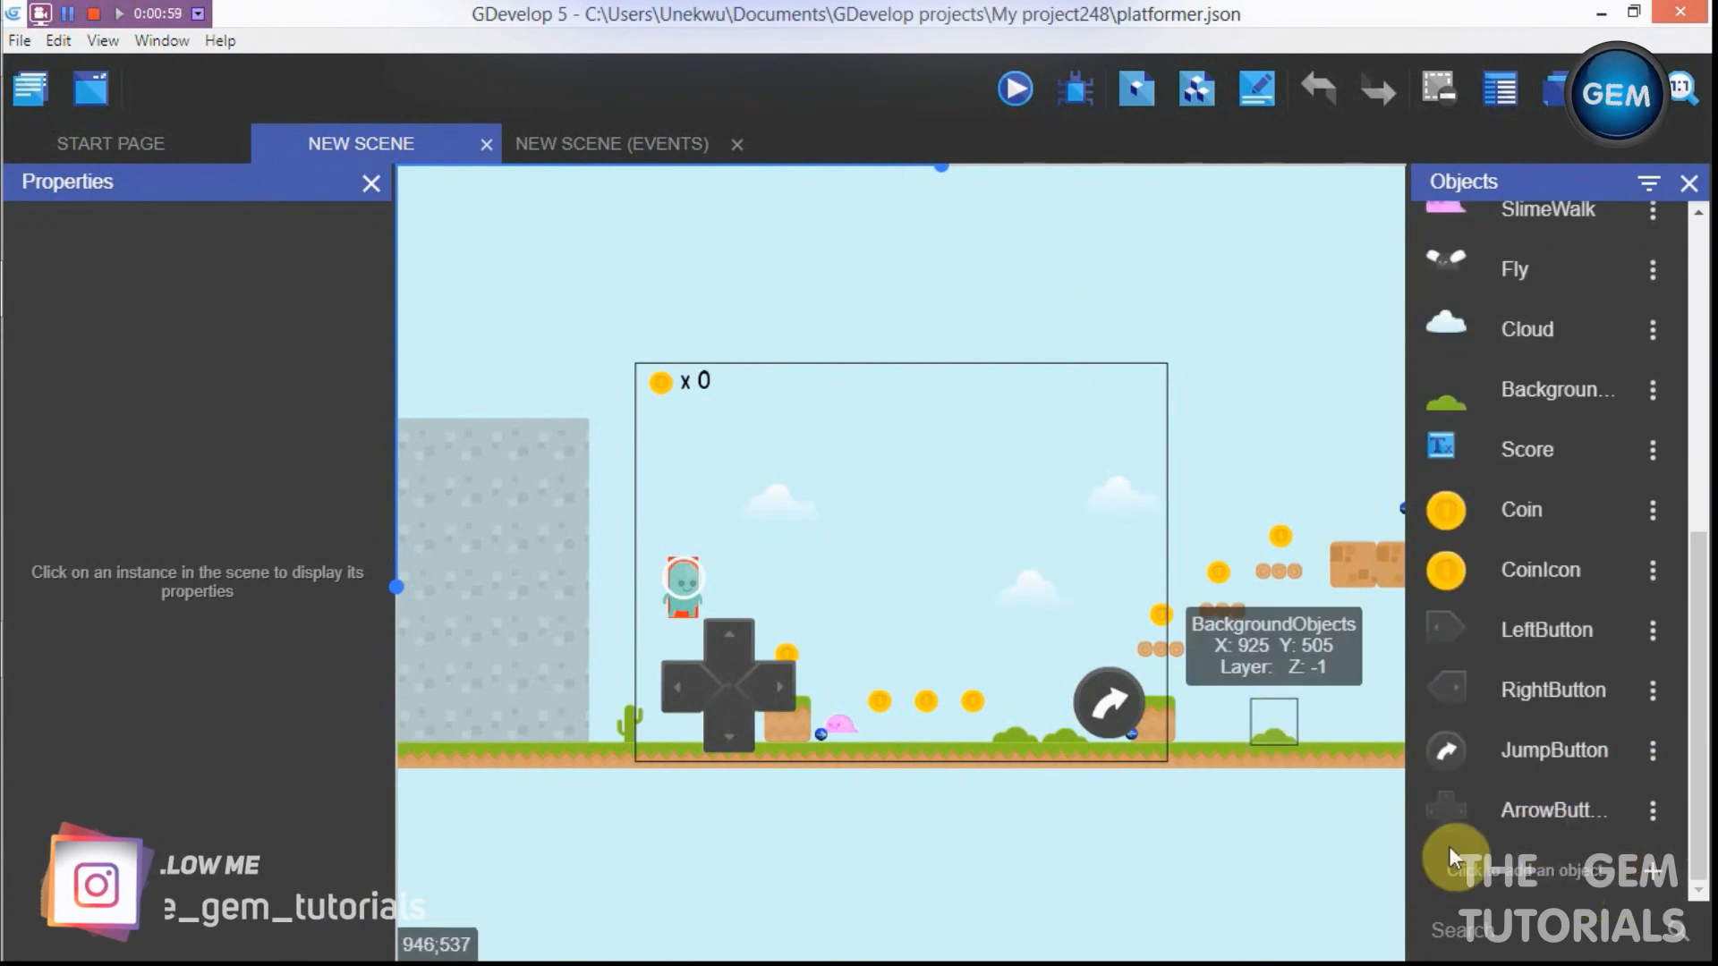
{"action": "left_click", "coordinate": [1517, 864]}
{"action": "left_click", "coordinate": [714, 326]}
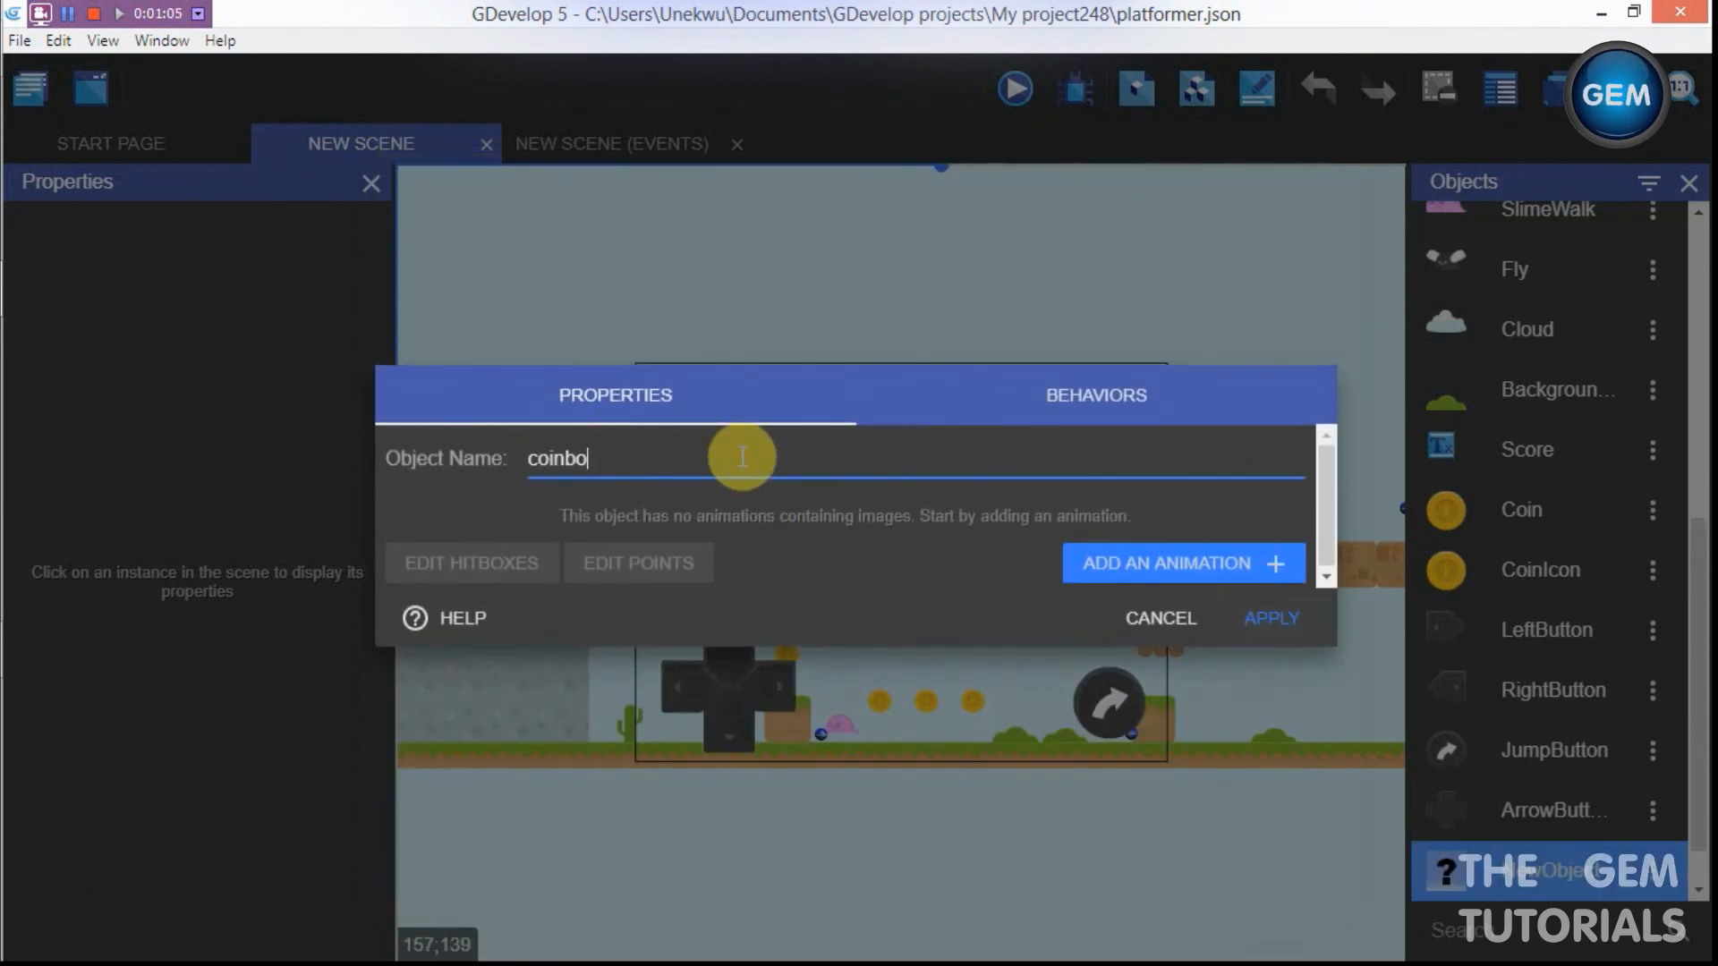
{"action": "left_click", "coordinate": [1108, 562]}
Step: While choosing the animation's image, copy boxCoin and boxCoin_disabled from the platformergraphics Tiles folder of My project237
{"action": "left_click", "coordinate": [460, 562]}
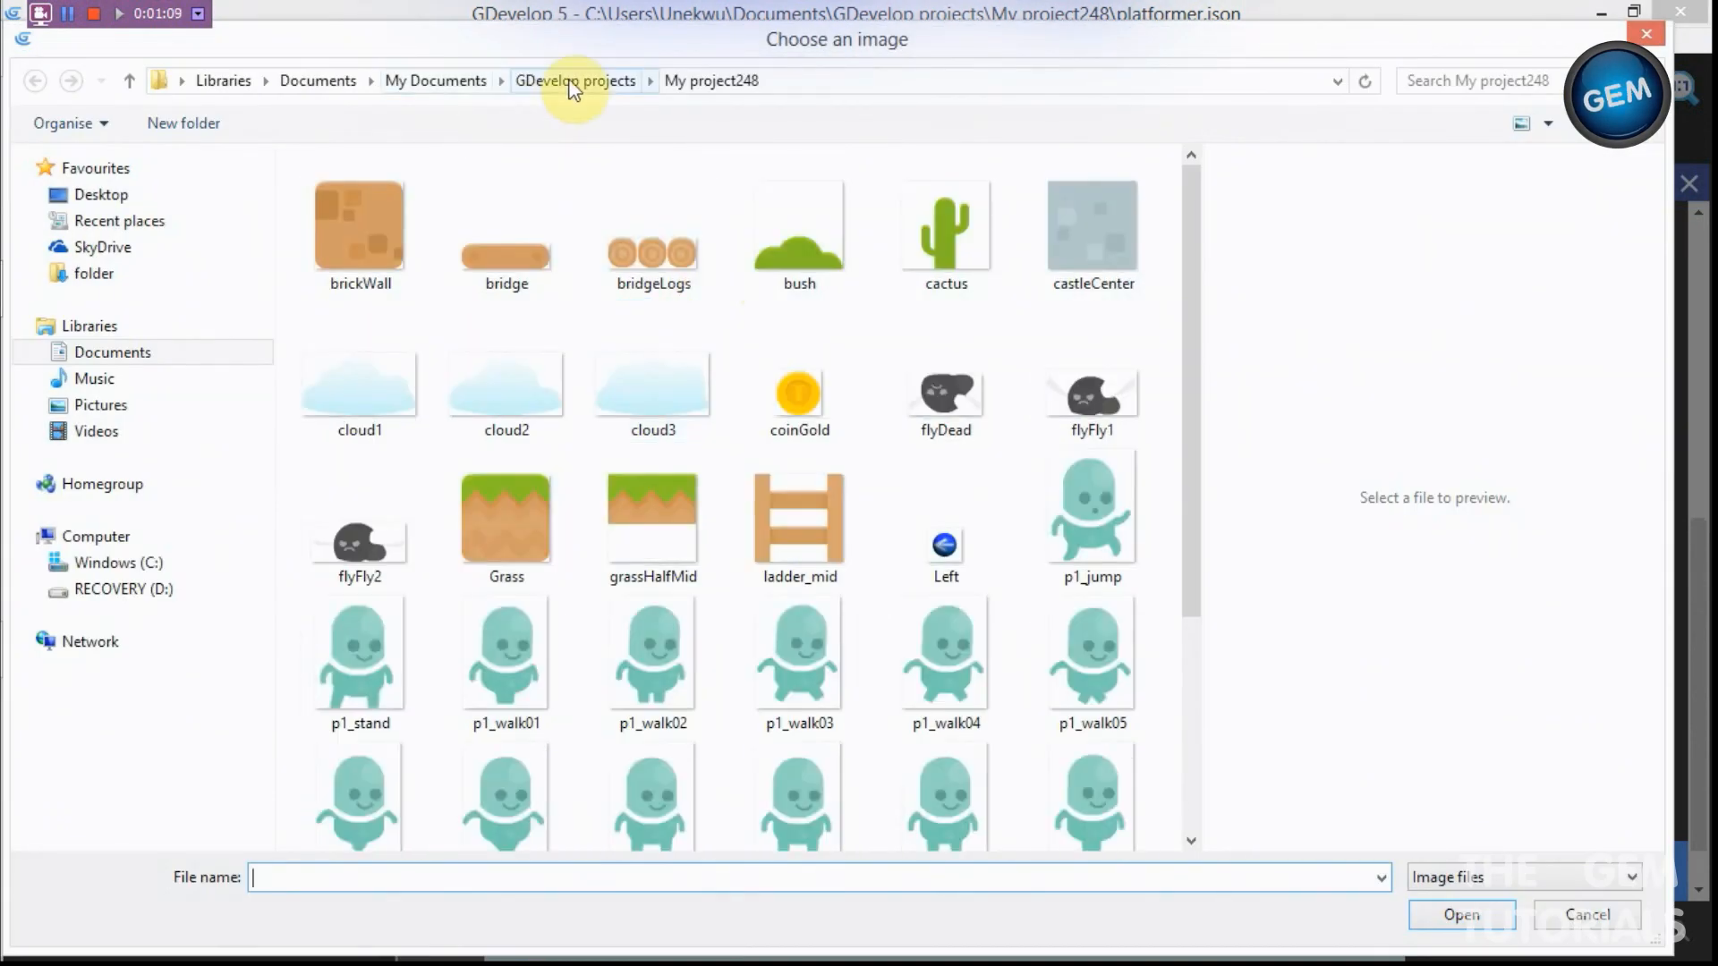
{"action": "left_click", "coordinate": [569, 81]}
{"action": "left_click_drag", "start_coordinate": [1197, 181], "coordinate": [1212, 787]}
{"action": "scroll", "coordinate": [1190, 771], "scroll_direction": "up", "scroll_amount": 3}
{"action": "scroll", "coordinate": [1170, 823], "scroll_direction": "down", "scroll_amount": 3}
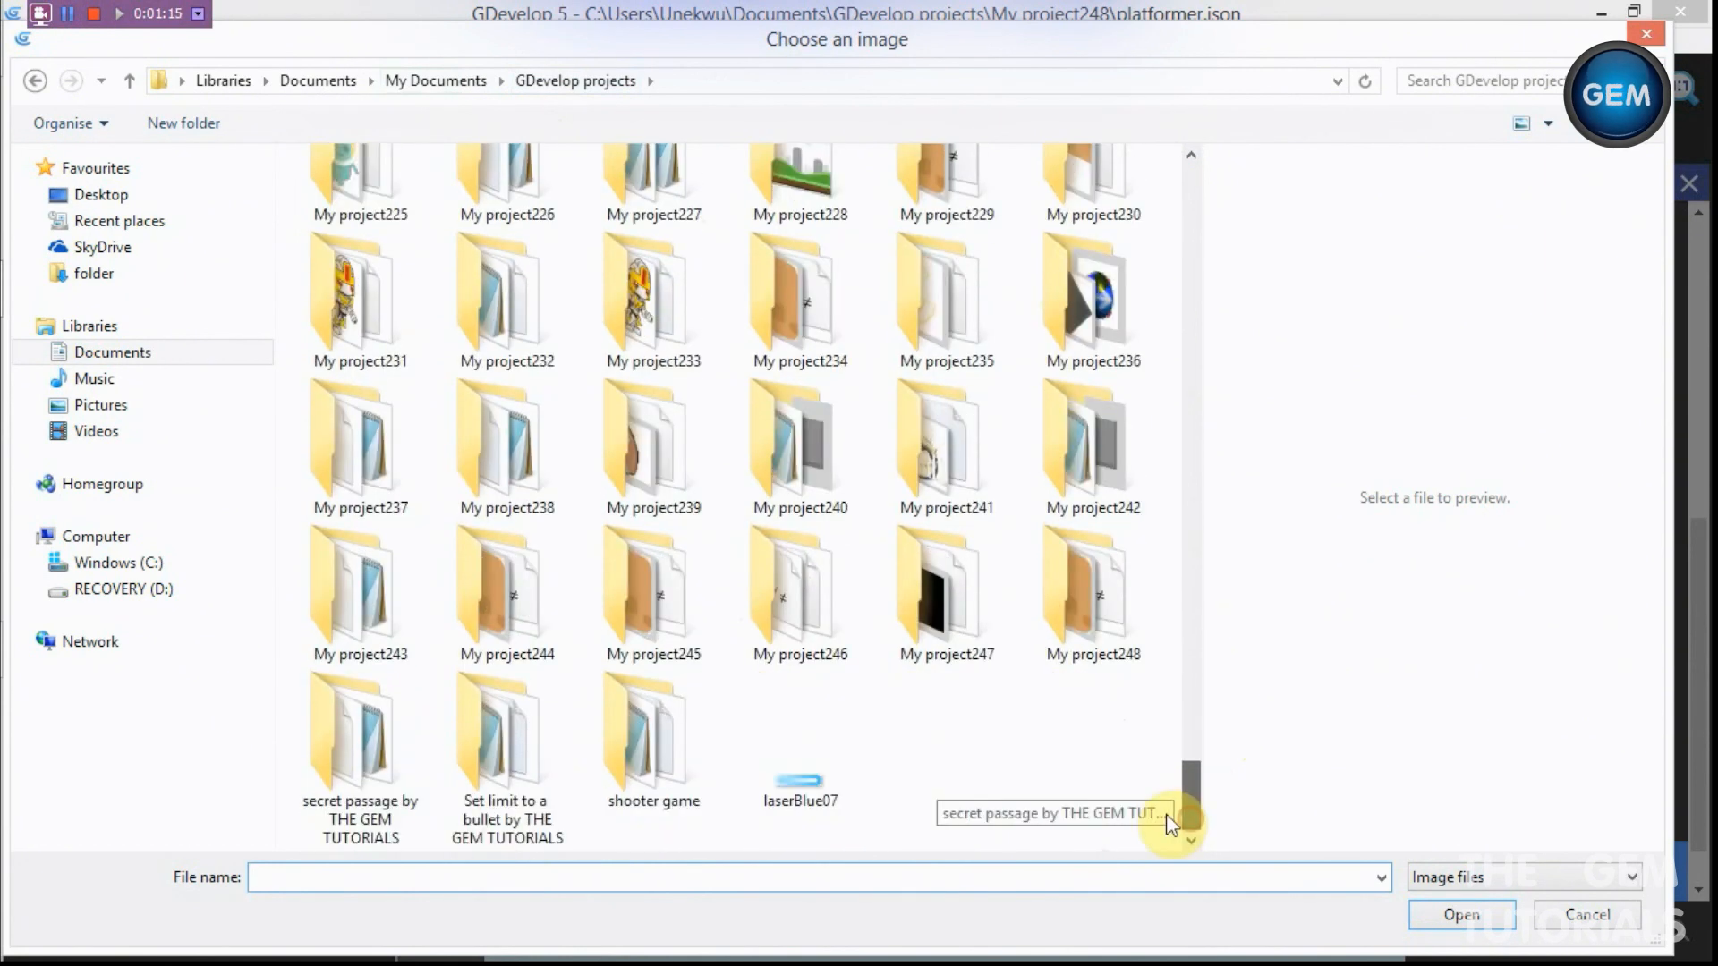
{"action": "double_click", "coordinate": [319, 463]}
{"action": "double_click", "coordinate": [399, 238]}
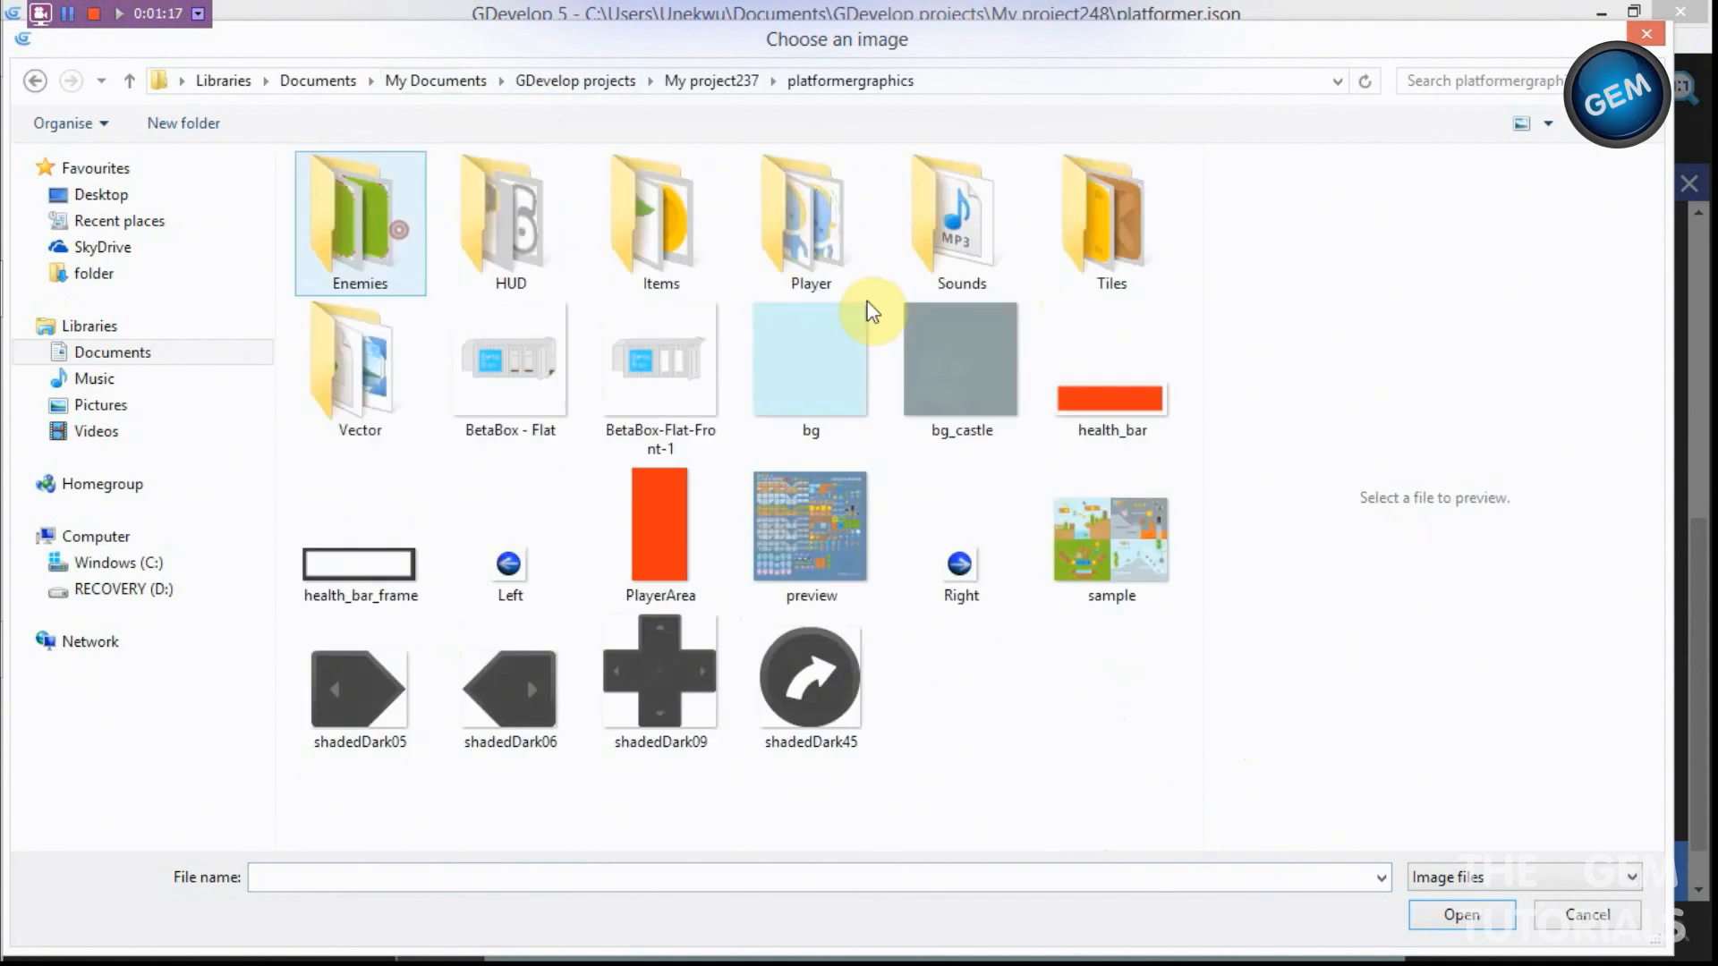
{"action": "double_click", "coordinate": [1065, 220]}
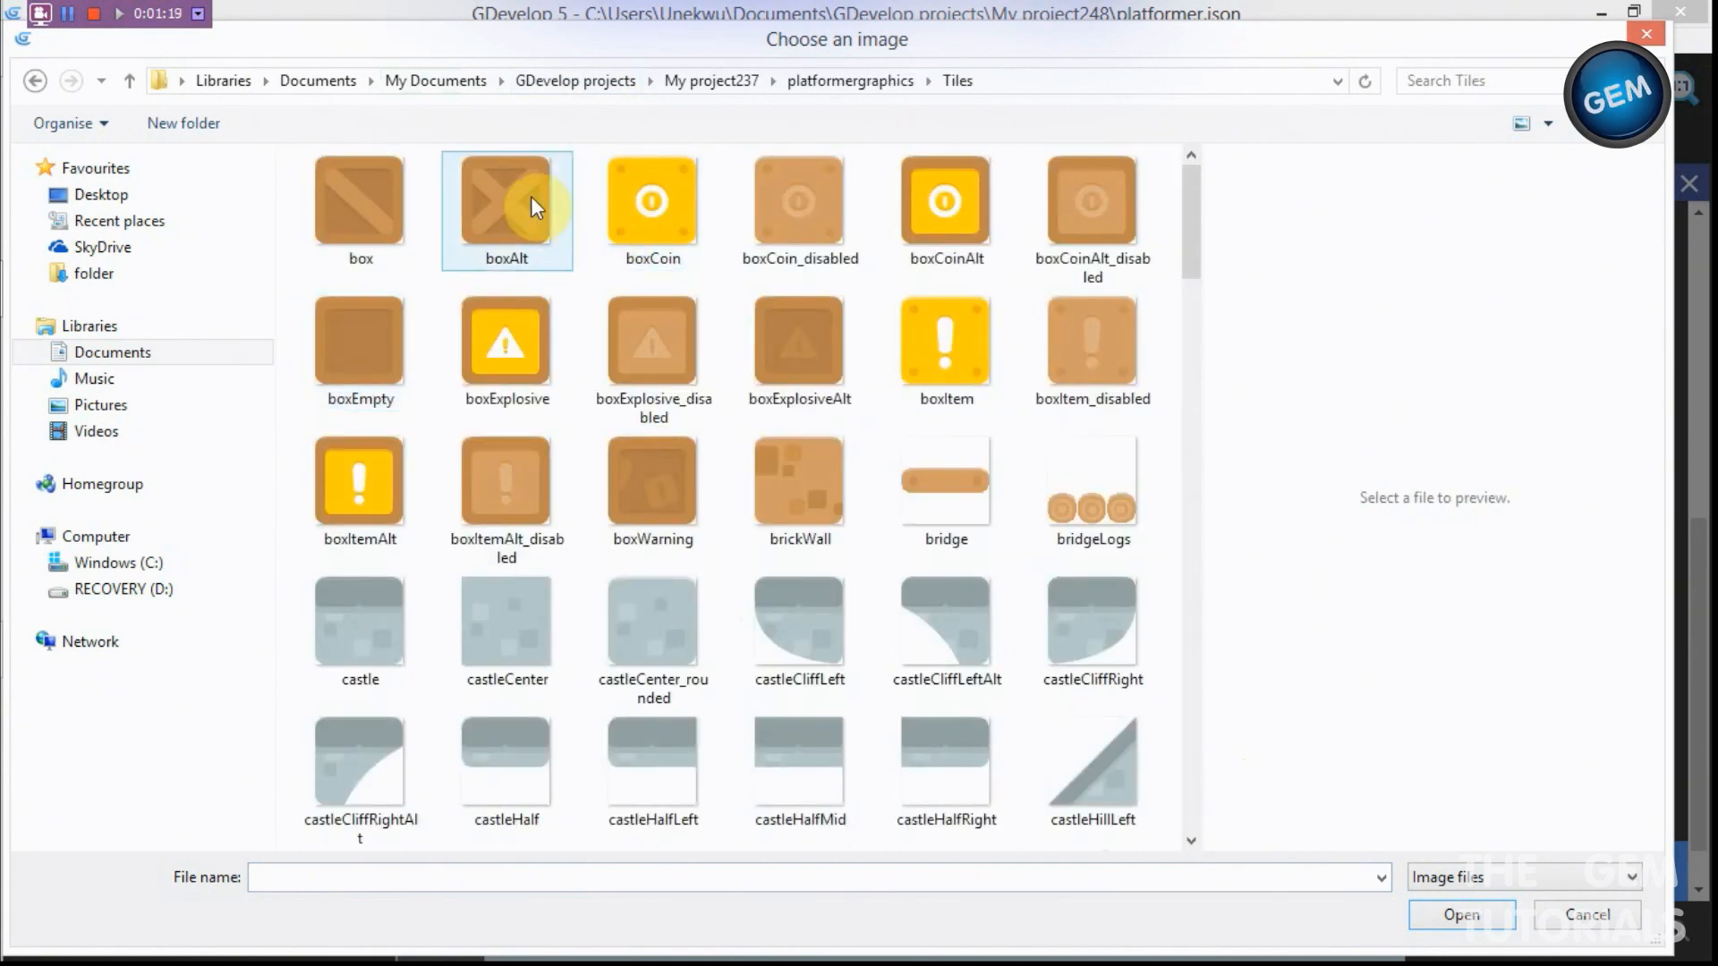
{"action": "left_click", "coordinate": [652, 201]}
{"action": "left_click", "coordinate": [760, 204], "text": "ctrl"}
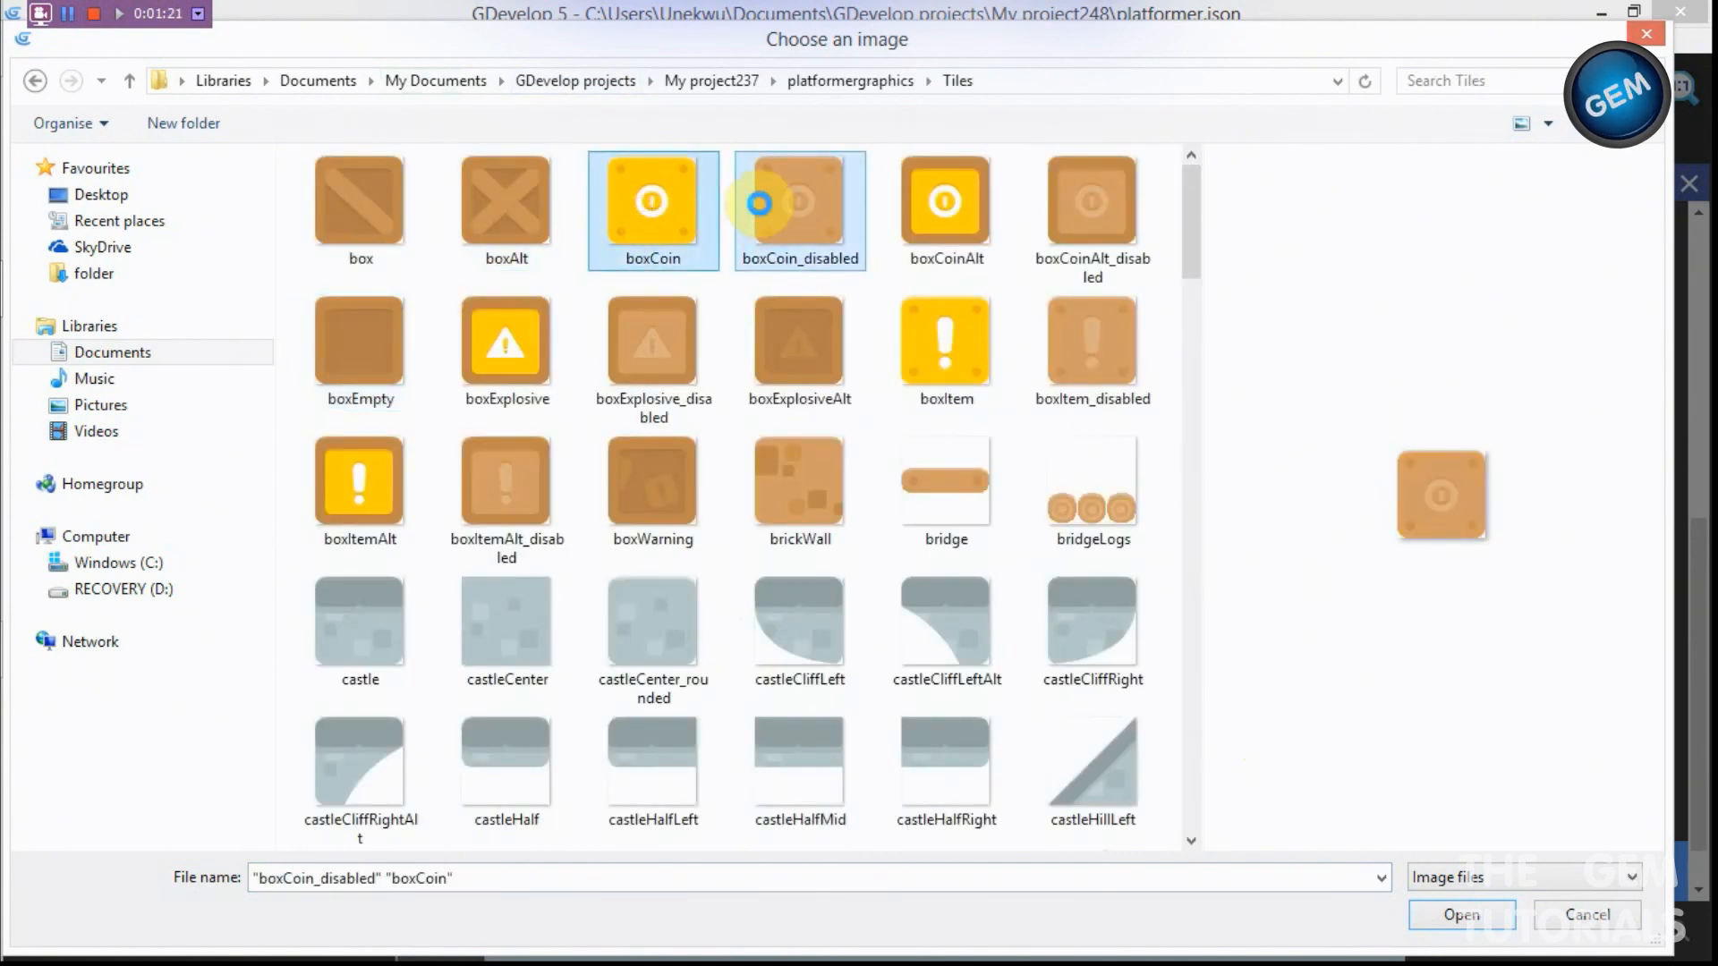
{"action": "right_click", "coordinate": [760, 204]}
{"action": "left_click", "coordinate": [868, 809]}
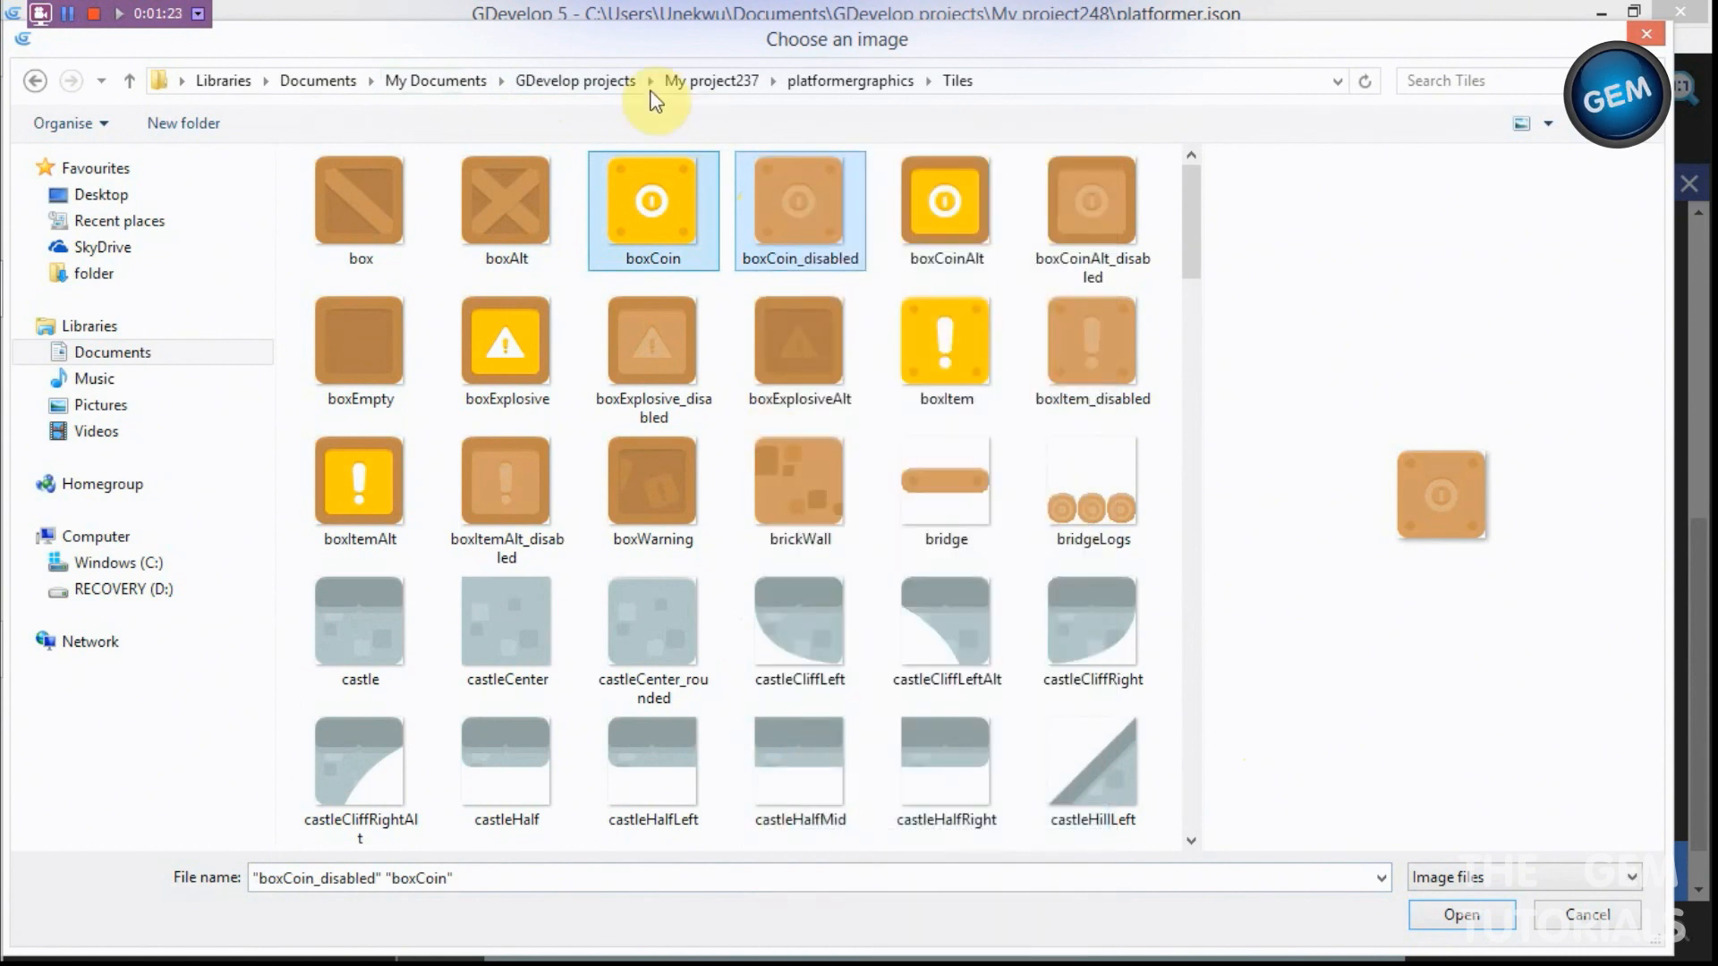
Step: Paste the two copied images into the My project248 folder and use boxCoin as the first animation's image
{"action": "left_click", "coordinate": [575, 80]}
{"action": "left_click_drag", "start_coordinate": [1197, 750], "coordinate": [1199, 796]}
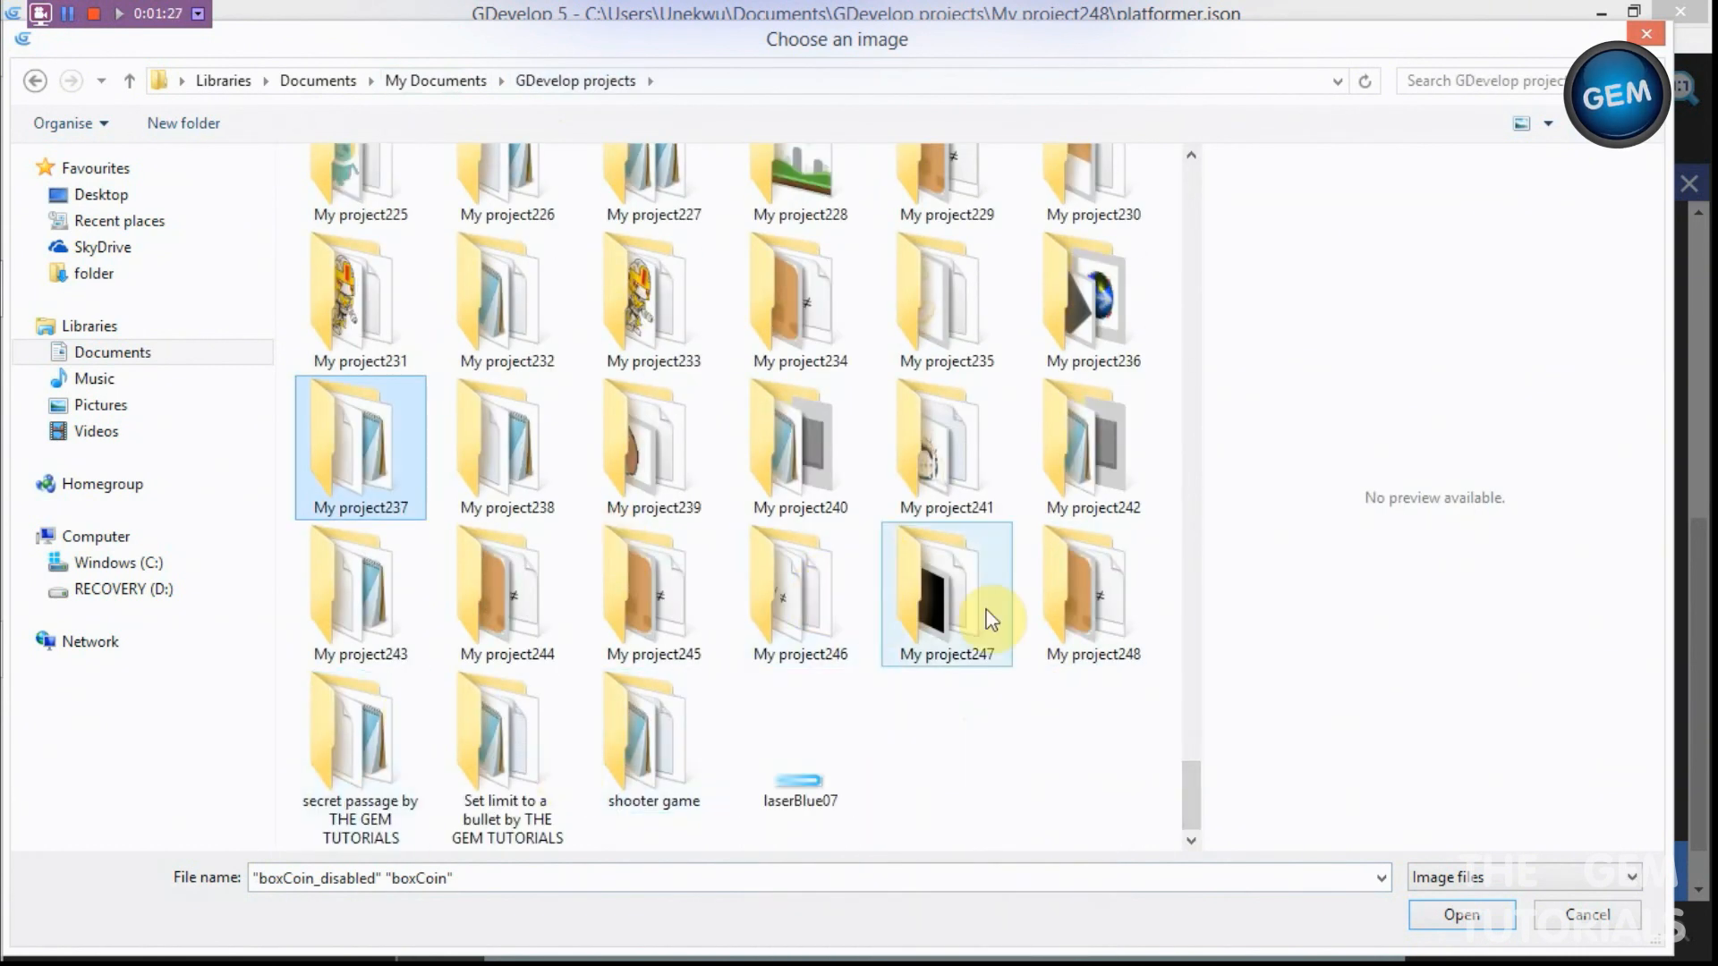
{"action": "double_click", "coordinate": [1074, 622]}
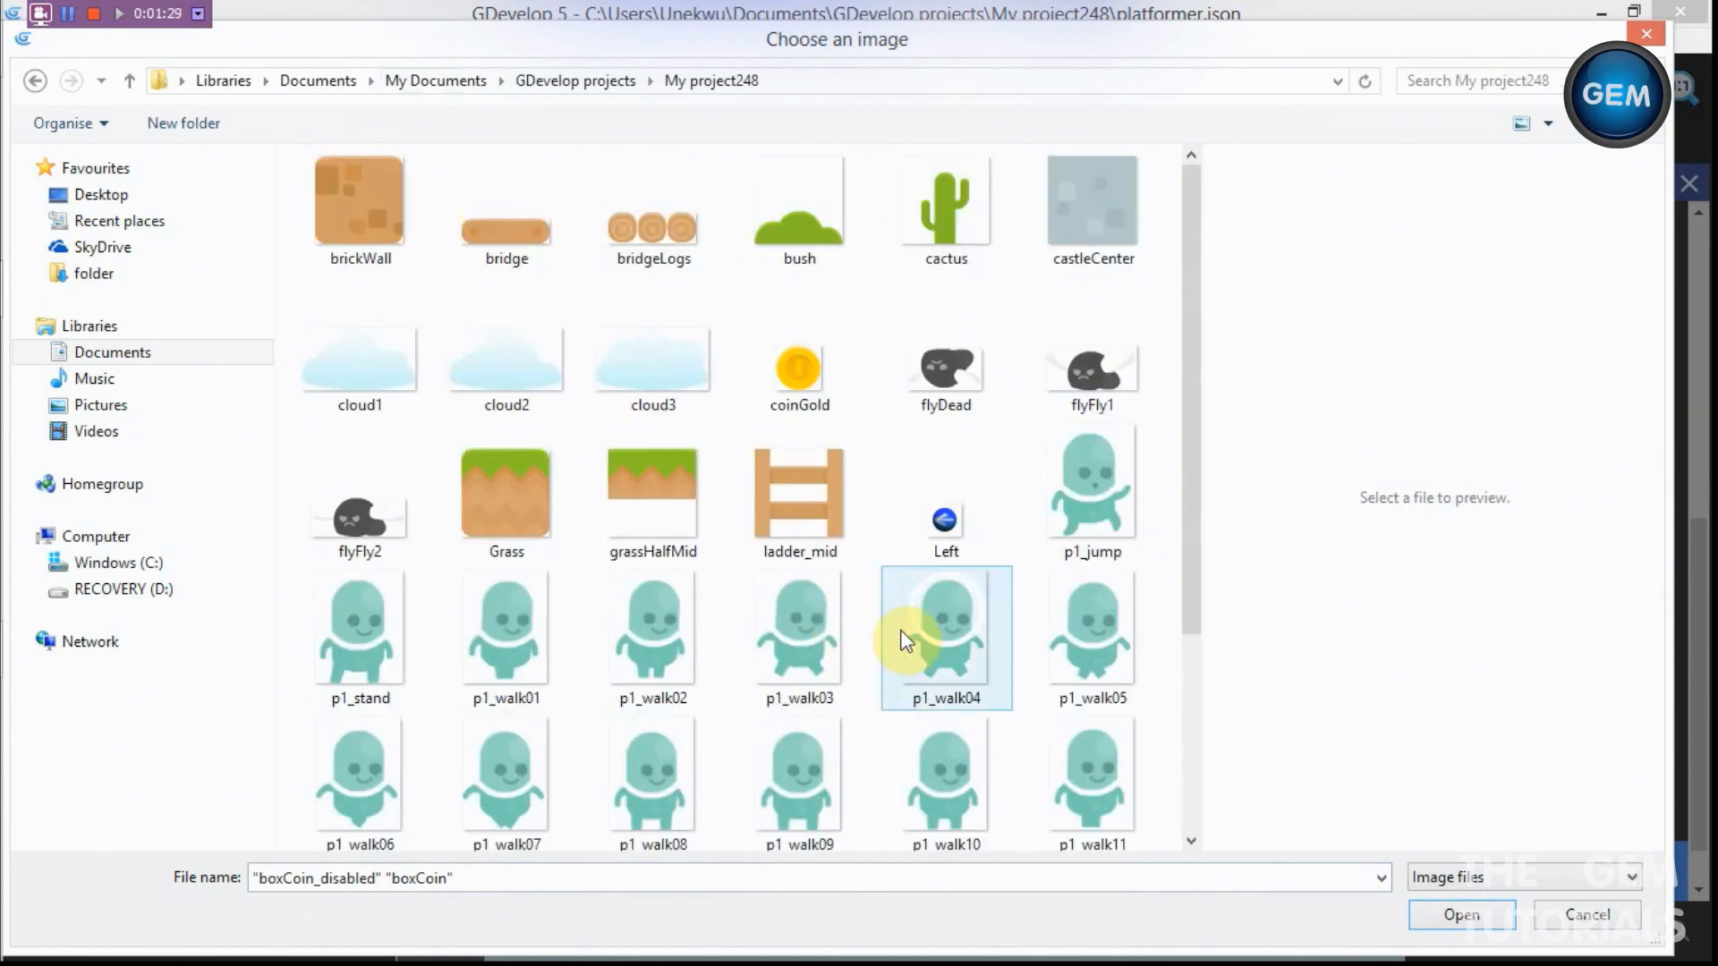
{"action": "right_click", "coordinate": [874, 495]}
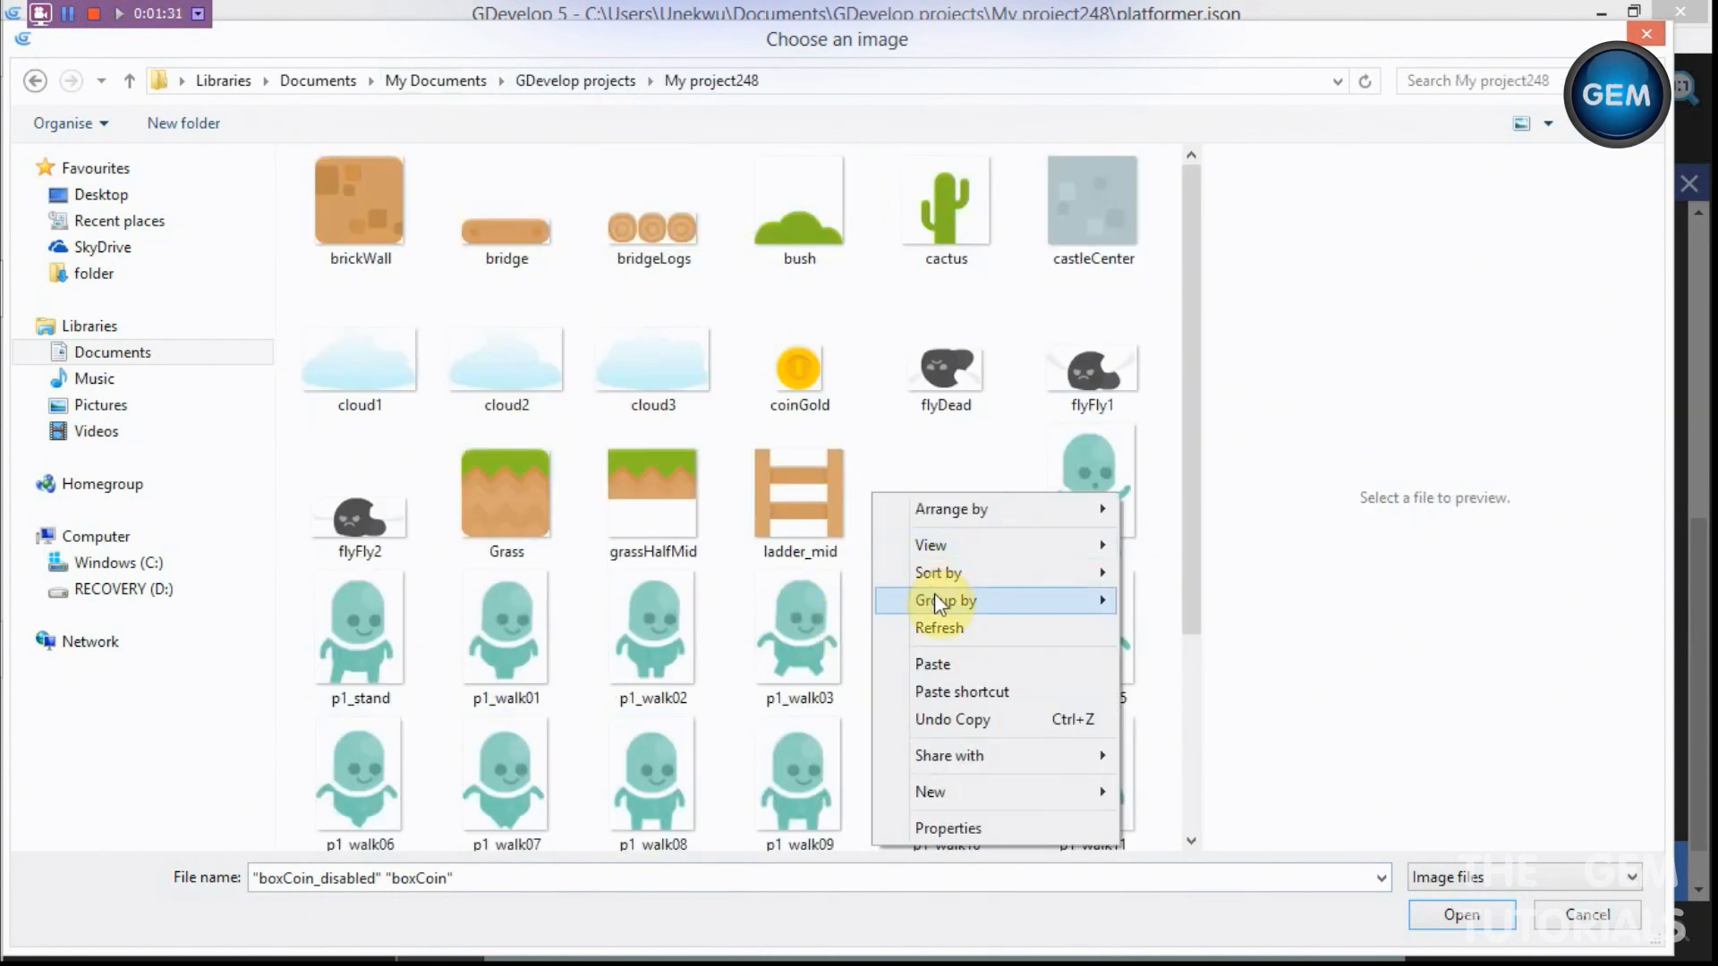
{"action": "left_click", "coordinate": [948, 664]}
{"action": "left_click", "coordinate": [367, 233]}
{"action": "double_click", "coordinate": [367, 233]}
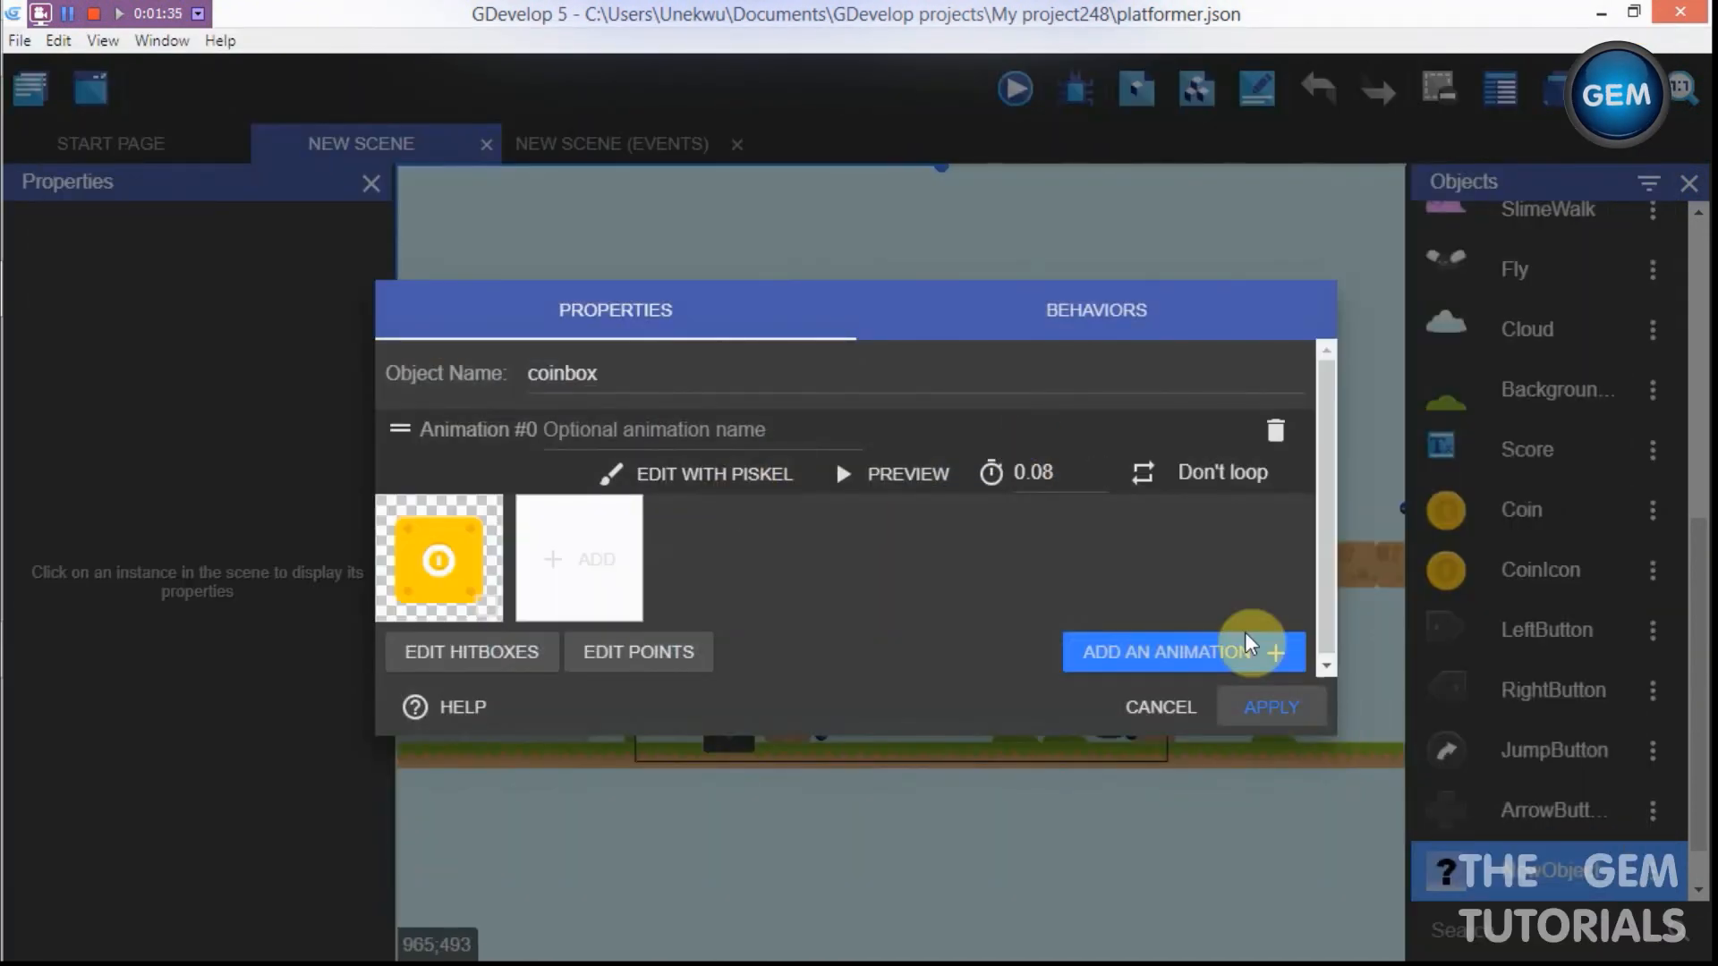
Step: Add a second animation to coinbox with the boxCoin_disabled image and apply the object's changes
{"action": "left_click", "coordinate": [1190, 648]}
{"action": "left_click", "coordinate": [468, 657]}
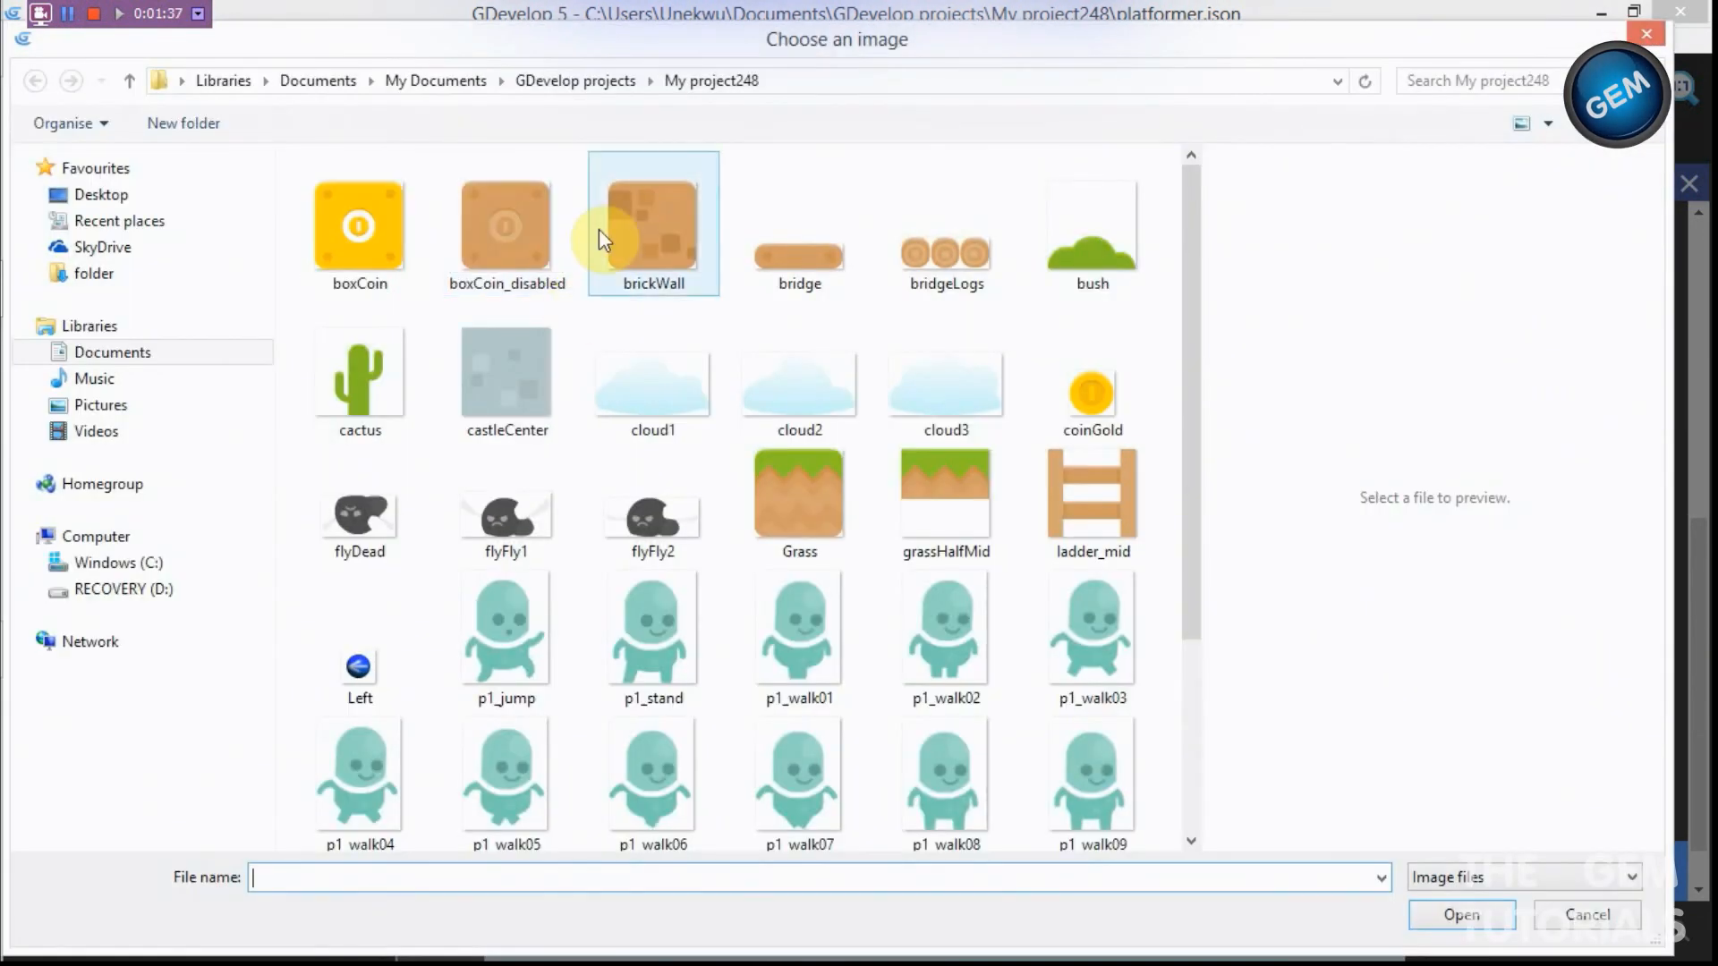
{"action": "double_click", "coordinate": [522, 229]}
{"action": "left_click", "coordinate": [1266, 816]}
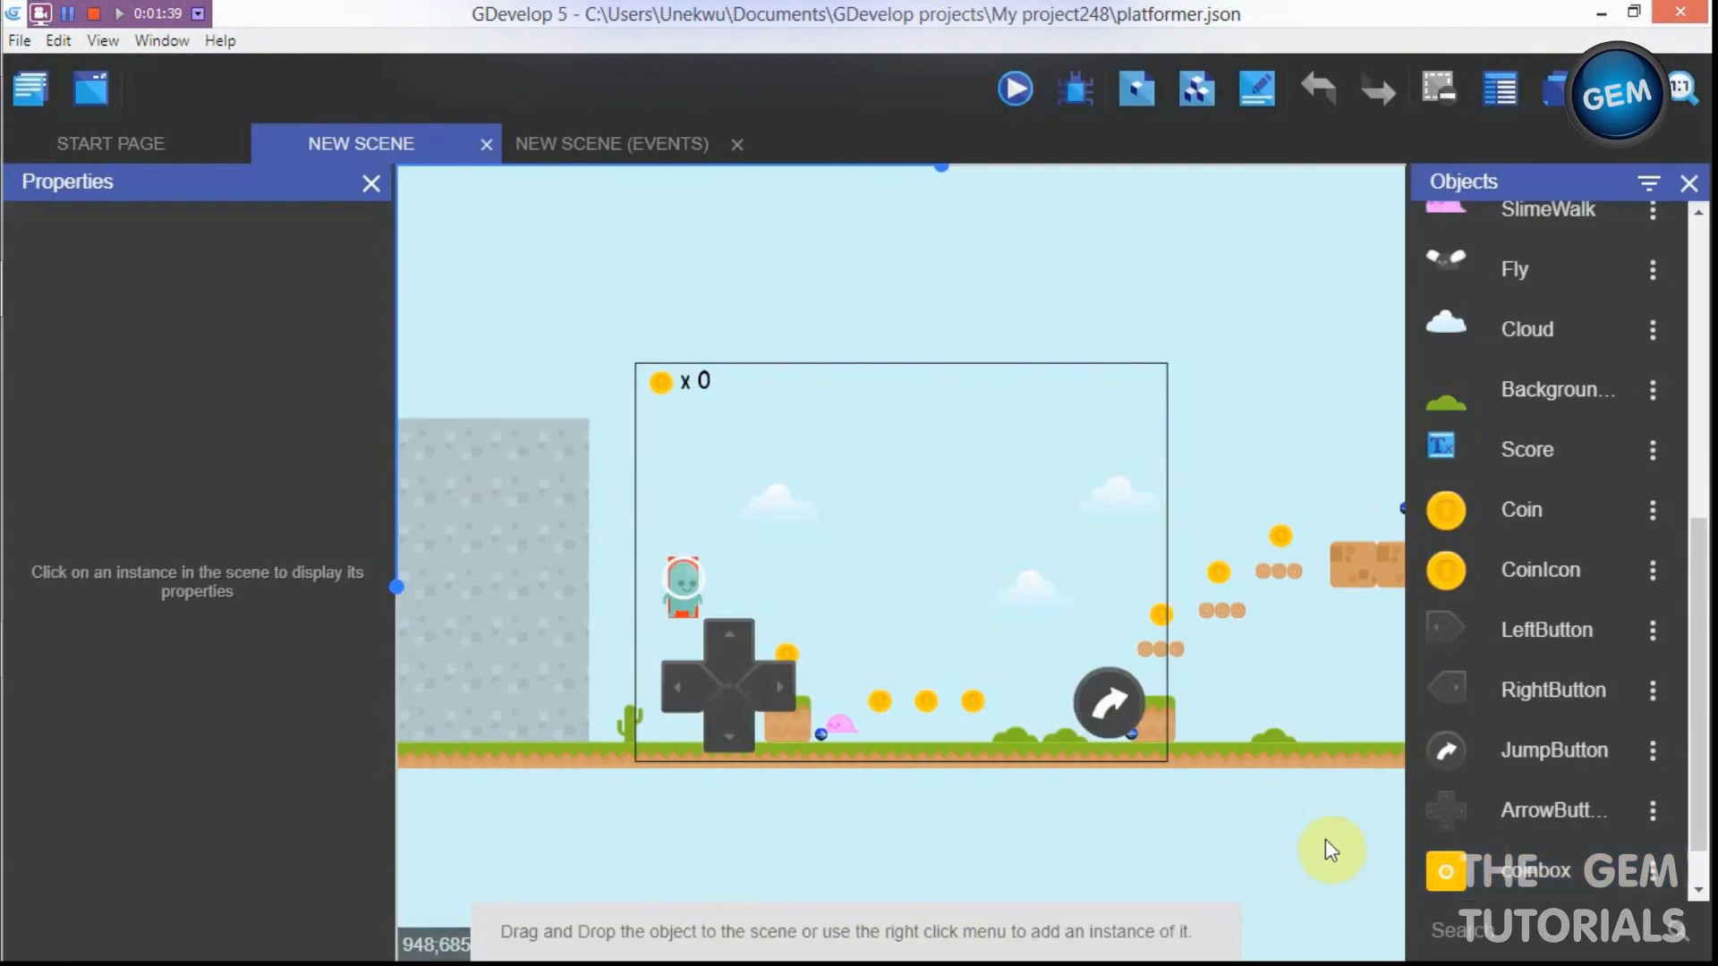
Step: Move the two brick Platform blocks beside the moving platform down towards the ground, leaving a one-block gap between them
{"action": "left_click_drag", "start_coordinate": [963, 172], "coordinate": [1024, 172]}
{"action": "left_click_drag", "start_coordinate": [982, 567], "coordinate": [937, 674]}
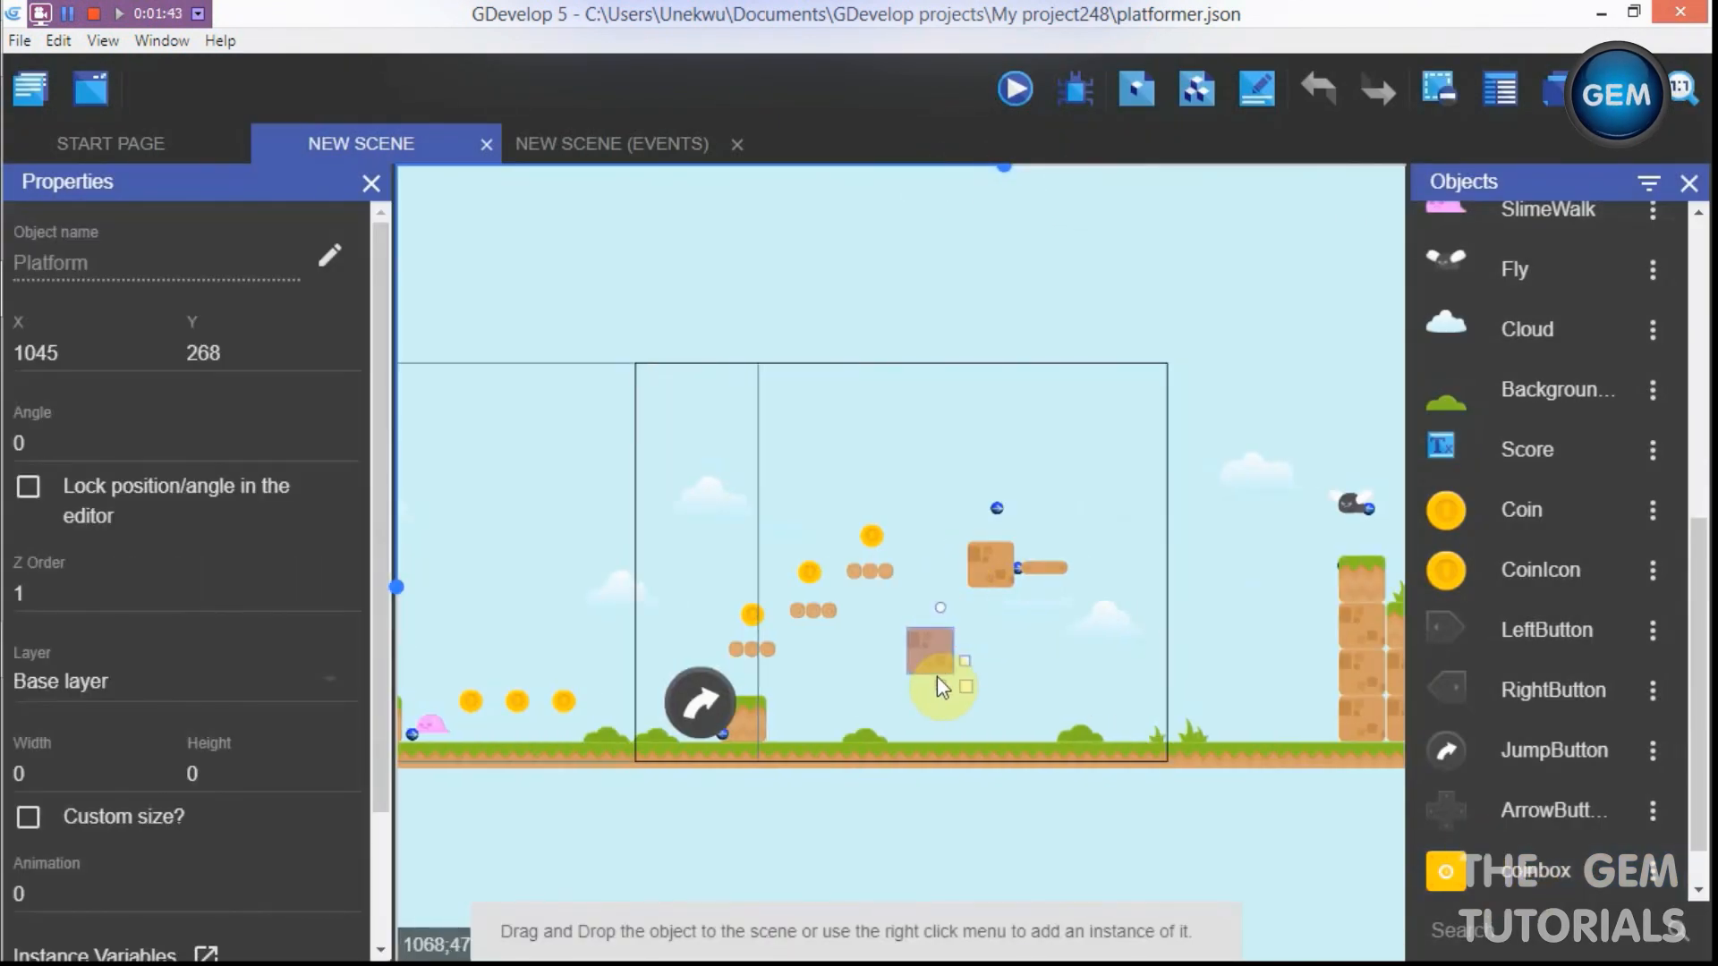
{"action": "left_click_drag", "start_coordinate": [985, 557], "coordinate": [1061, 680]}
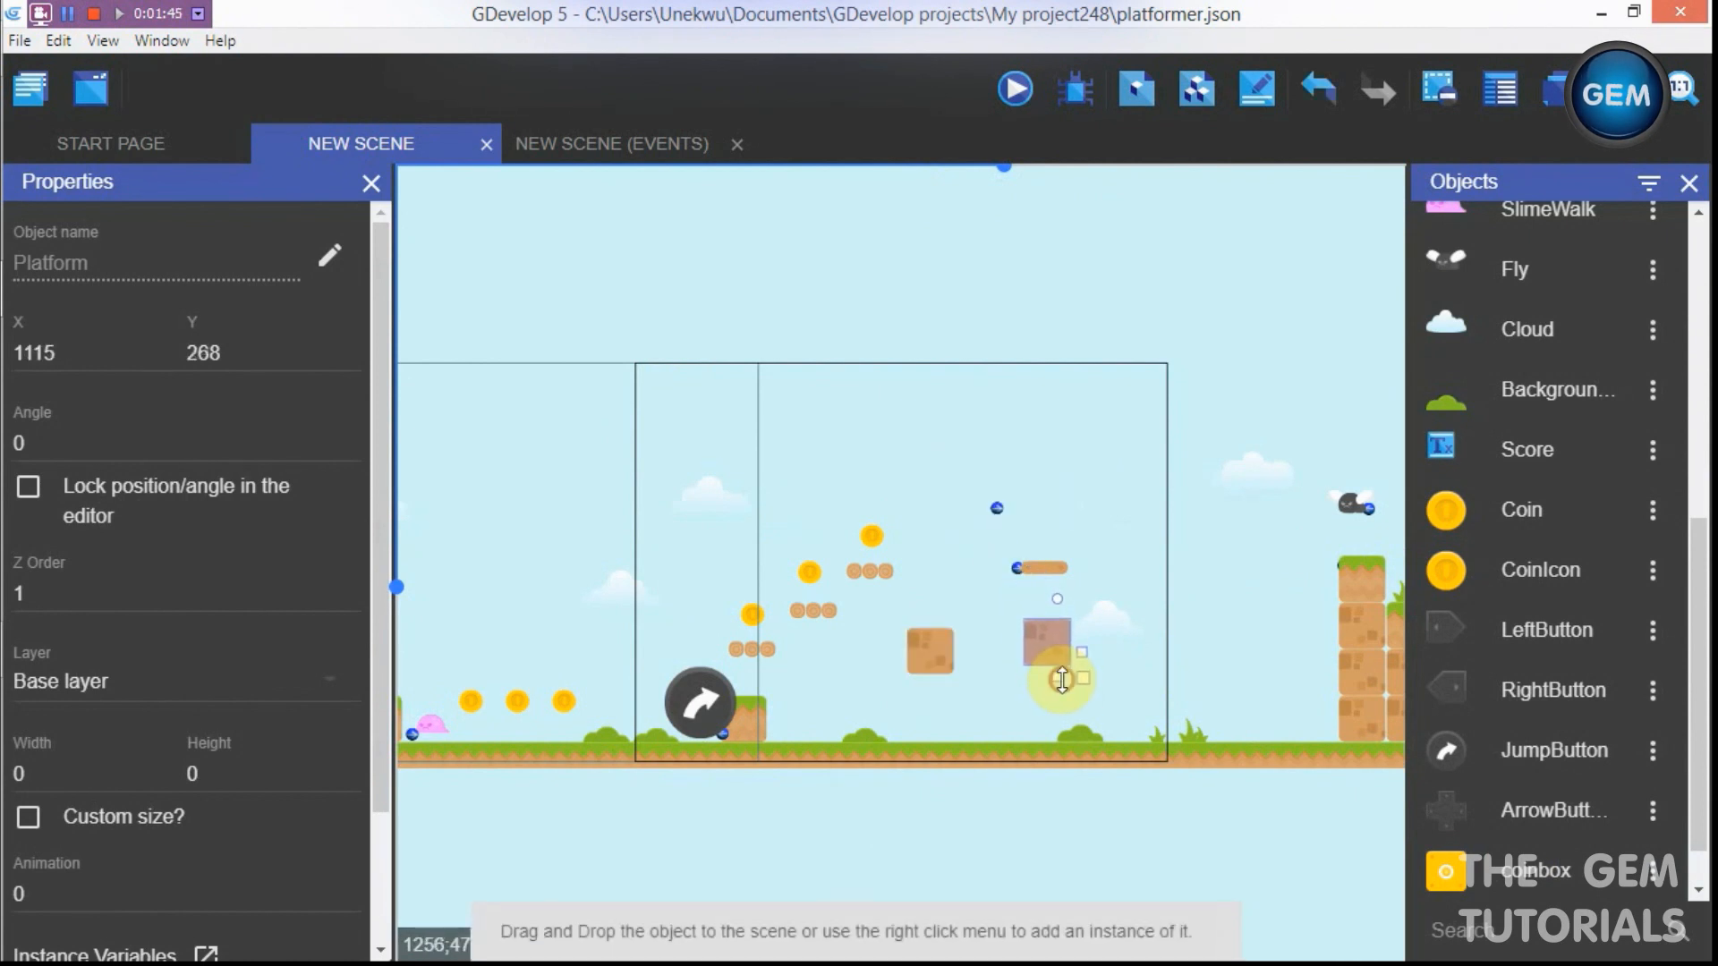
Step: Place a coinbox instance in the gap between the two Platform blocks and set its Y position to 398
{"action": "left_click_drag", "start_coordinate": [1491, 874], "coordinate": [983, 643]}
{"action": "left_click", "coordinate": [940, 649]}
{"action": "left_click", "coordinate": [296, 358]}
{"action": "key", "text": "BackSpace"}
{"action": "key", "text": "BackSpace"}
{"action": "key", "text": "BackSpace"}
{"action": "type", "text": "398"}
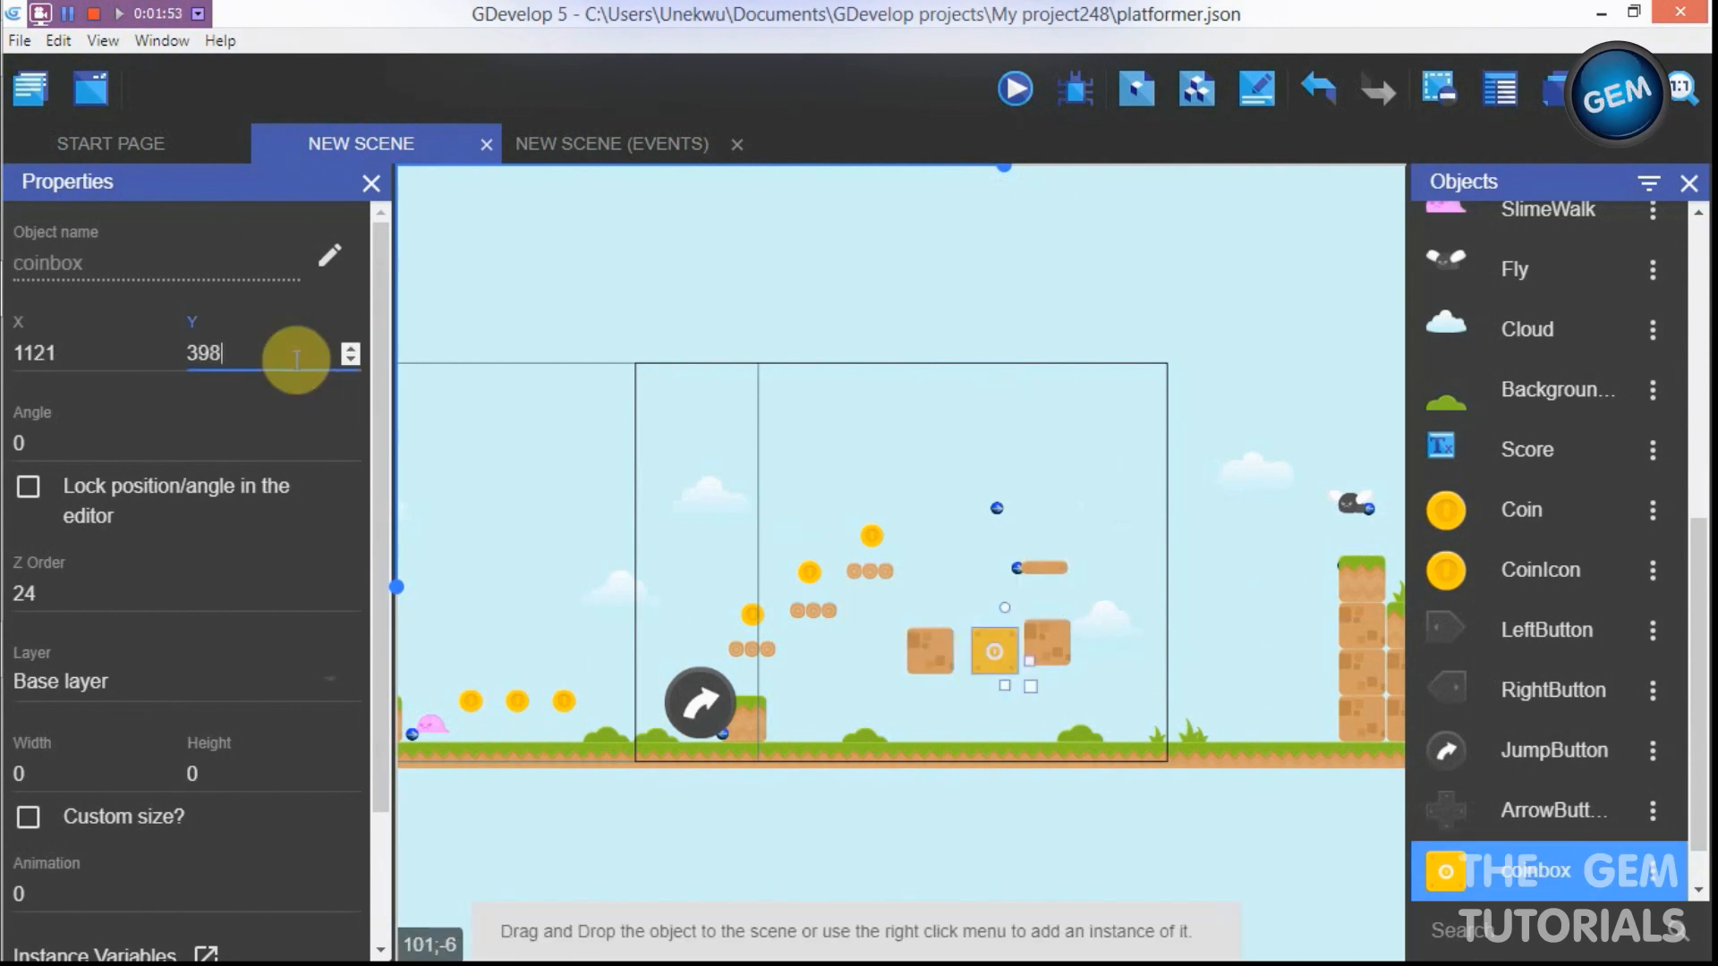
Step: Set the Y position of the Platform block right of the coin box to 398
{"action": "left_click", "coordinate": [1065, 653]}
{"action": "left_click", "coordinate": [243, 373]}
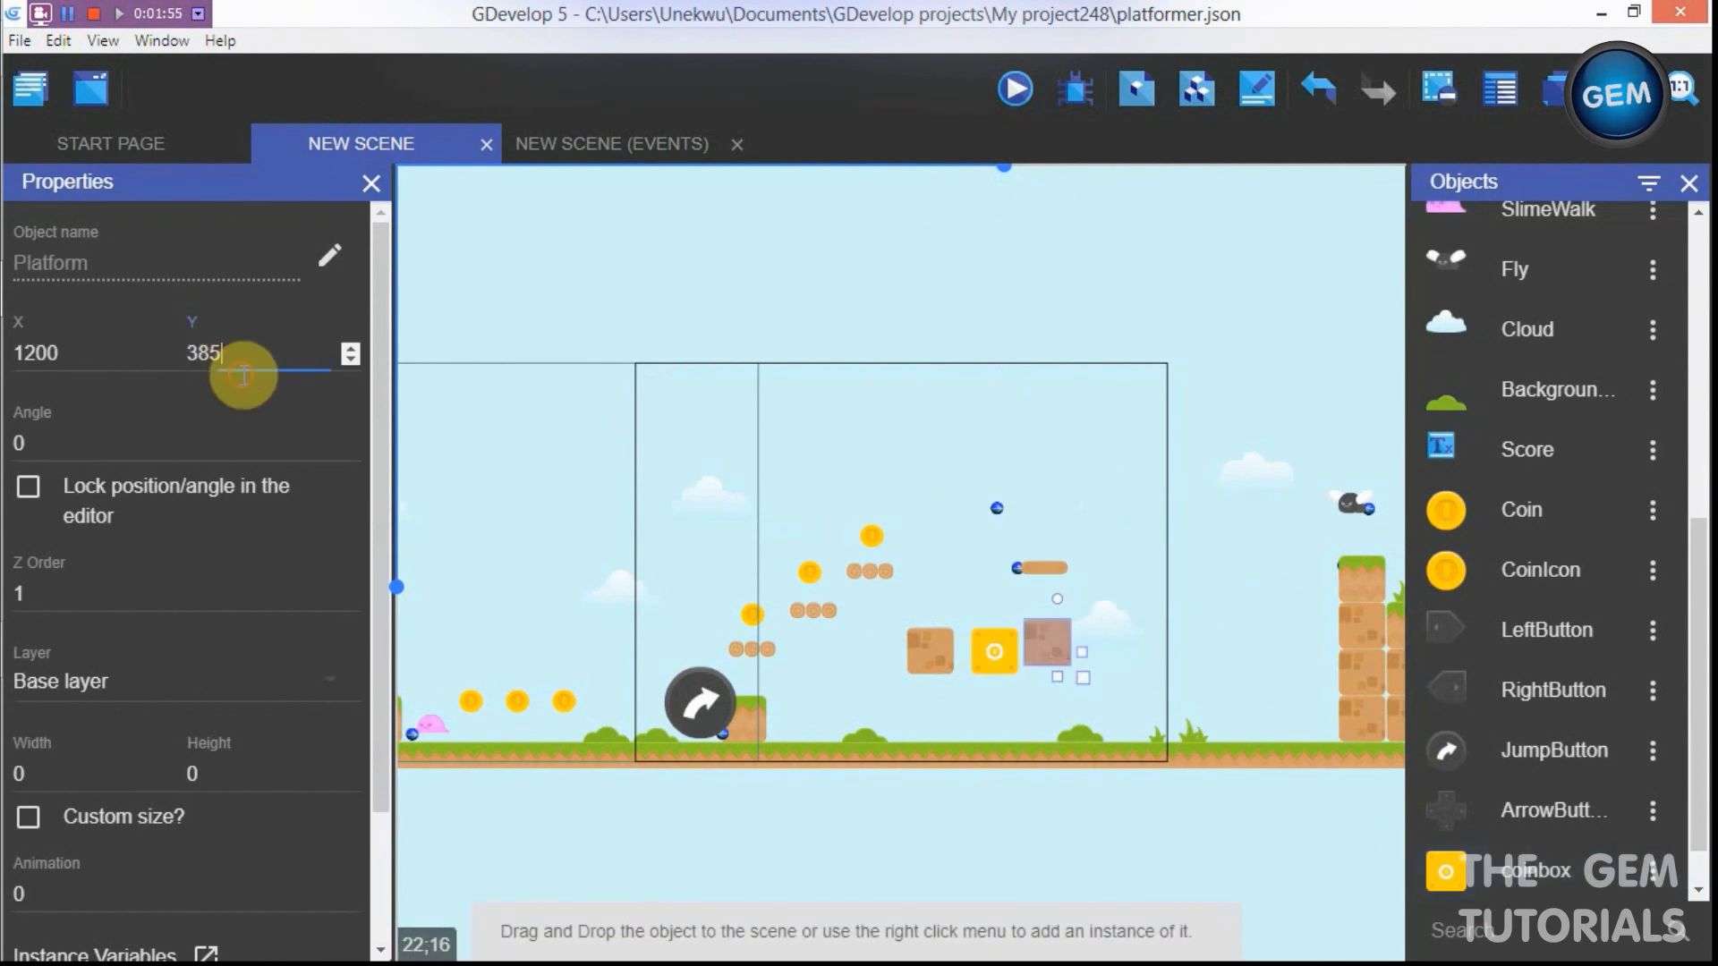
{"action": "key", "text": "BackSpace"}
{"action": "key", "text": "BackSpace"}
{"action": "key", "text": "BackSpace"}
{"action": "type", "text": "398"}
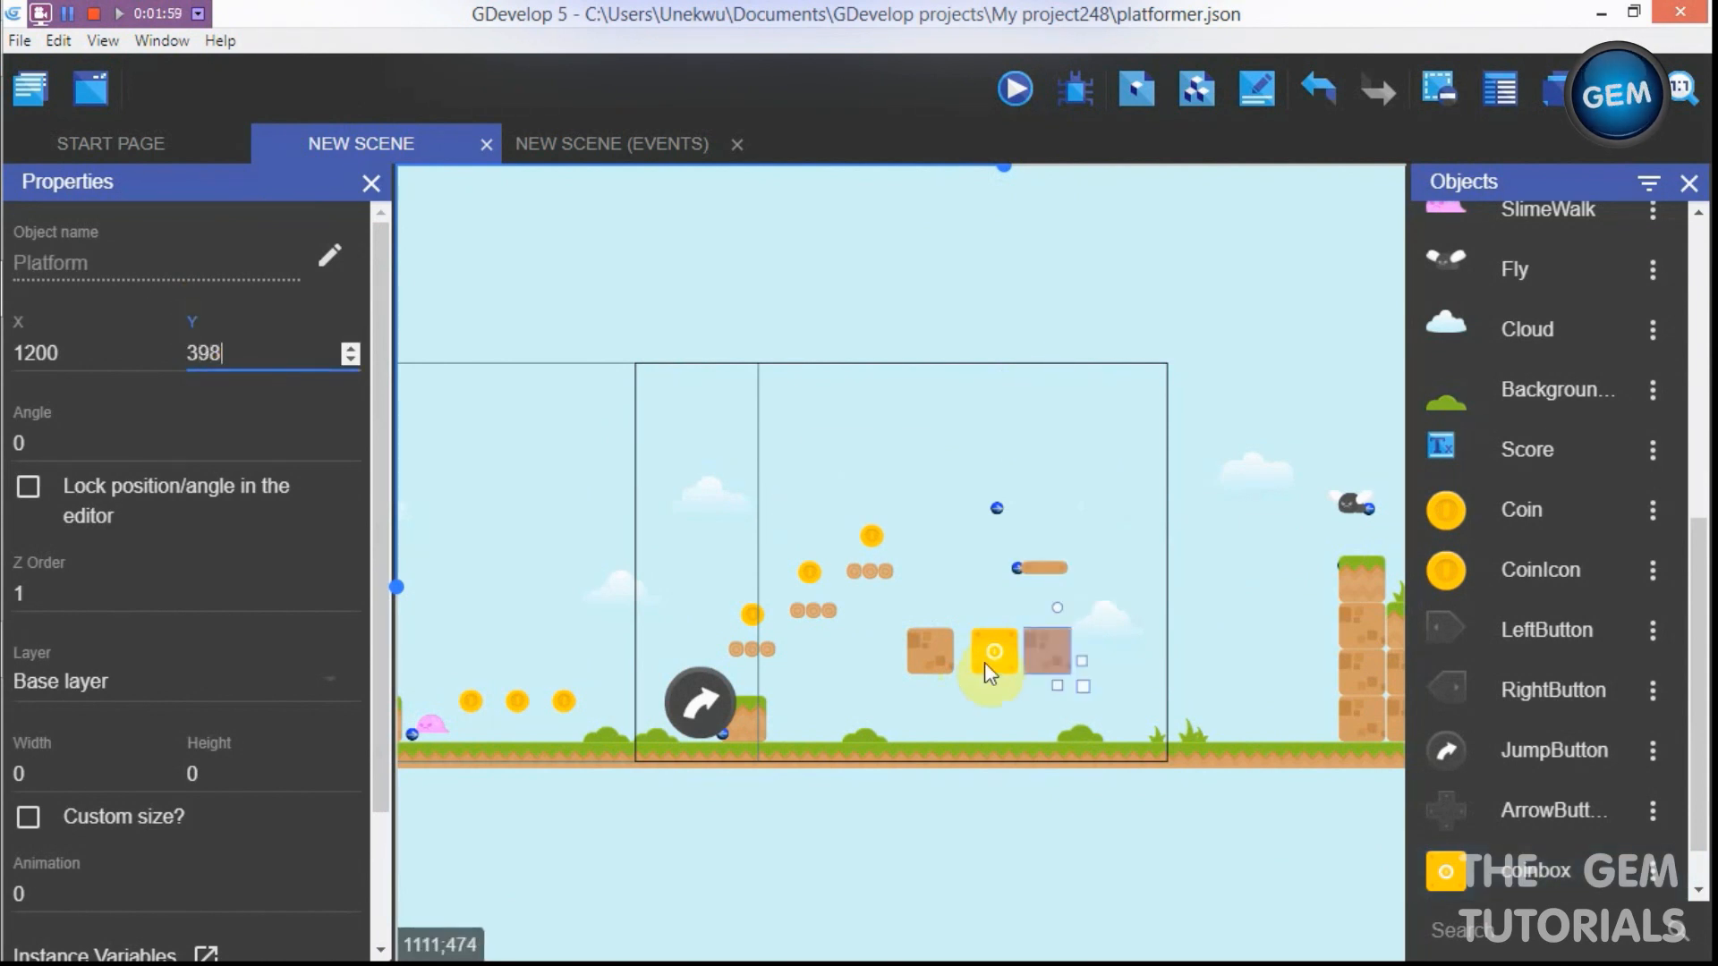
Step: Nudge the coin box left until it touches the Platform block on its left
{"action": "left_click", "coordinate": [996, 656]}
{"action": "key", "text": "Left"}
{"action": "key", "text": "Left"}
{"action": "key", "text": "Left"}
{"action": "key", "text": "Left"}
{"action": "key", "text": "Left"}
{"action": "key", "text": "Left"}
{"action": "key", "text": "Left"}
{"action": "key", "text": "Left"}
{"action": "key", "text": "Left"}
{"action": "key", "text": "Left"}
{"action": "key", "text": "Left"}
{"action": "key", "text": "Left"}
{"action": "key", "text": "Left"}
{"action": "key", "text": "Left"}
{"action": "key", "text": "Left"}
{"action": "key", "text": "Left"}
{"action": "key", "text": "Left"}
{"action": "key", "text": "Left"}
{"action": "key", "text": "Left"}
{"action": "key", "text": "Left"}
{"action": "key", "text": "Left"}
{"action": "key", "text": "Left"}
{"action": "key", "text": "Left"}
{"action": "key", "text": "Left"}
Step: Nudge the right Platform block left to X 1171 so it touches the coin box, and deselect it
{"action": "left_click", "coordinate": [1045, 647]}
{"action": "key", "text": "Left"}
{"action": "key", "text": "Left"}
{"action": "key", "text": "Left"}
{"action": "key", "text": "Left"}
{"action": "key", "text": "Left"}
{"action": "key", "text": "Left"}
{"action": "key", "text": "Left"}
{"action": "key", "text": "Left"}
{"action": "key", "text": "Left"}
{"action": "key", "text": "Left"}
{"action": "key", "text": "Left"}
{"action": "key", "text": "Left"}
{"action": "key", "text": "Left"}
{"action": "key", "text": "Left"}
{"action": "key", "text": "Left"}
{"action": "key", "text": "Left"}
{"action": "key", "text": "Left"}
{"action": "key", "text": "Left"}
{"action": "key", "text": "Left"}
{"action": "key", "text": "Left"}
{"action": "key", "text": "Left"}
{"action": "key", "text": "Left"}
{"action": "key", "text": "Left"}
{"action": "key", "text": "Left"}
{"action": "key", "text": "Left"}
{"action": "key", "text": "Left"}
{"action": "key", "text": "Left"}
{"action": "key", "text": "Left"}
{"action": "key", "text": "Left"}
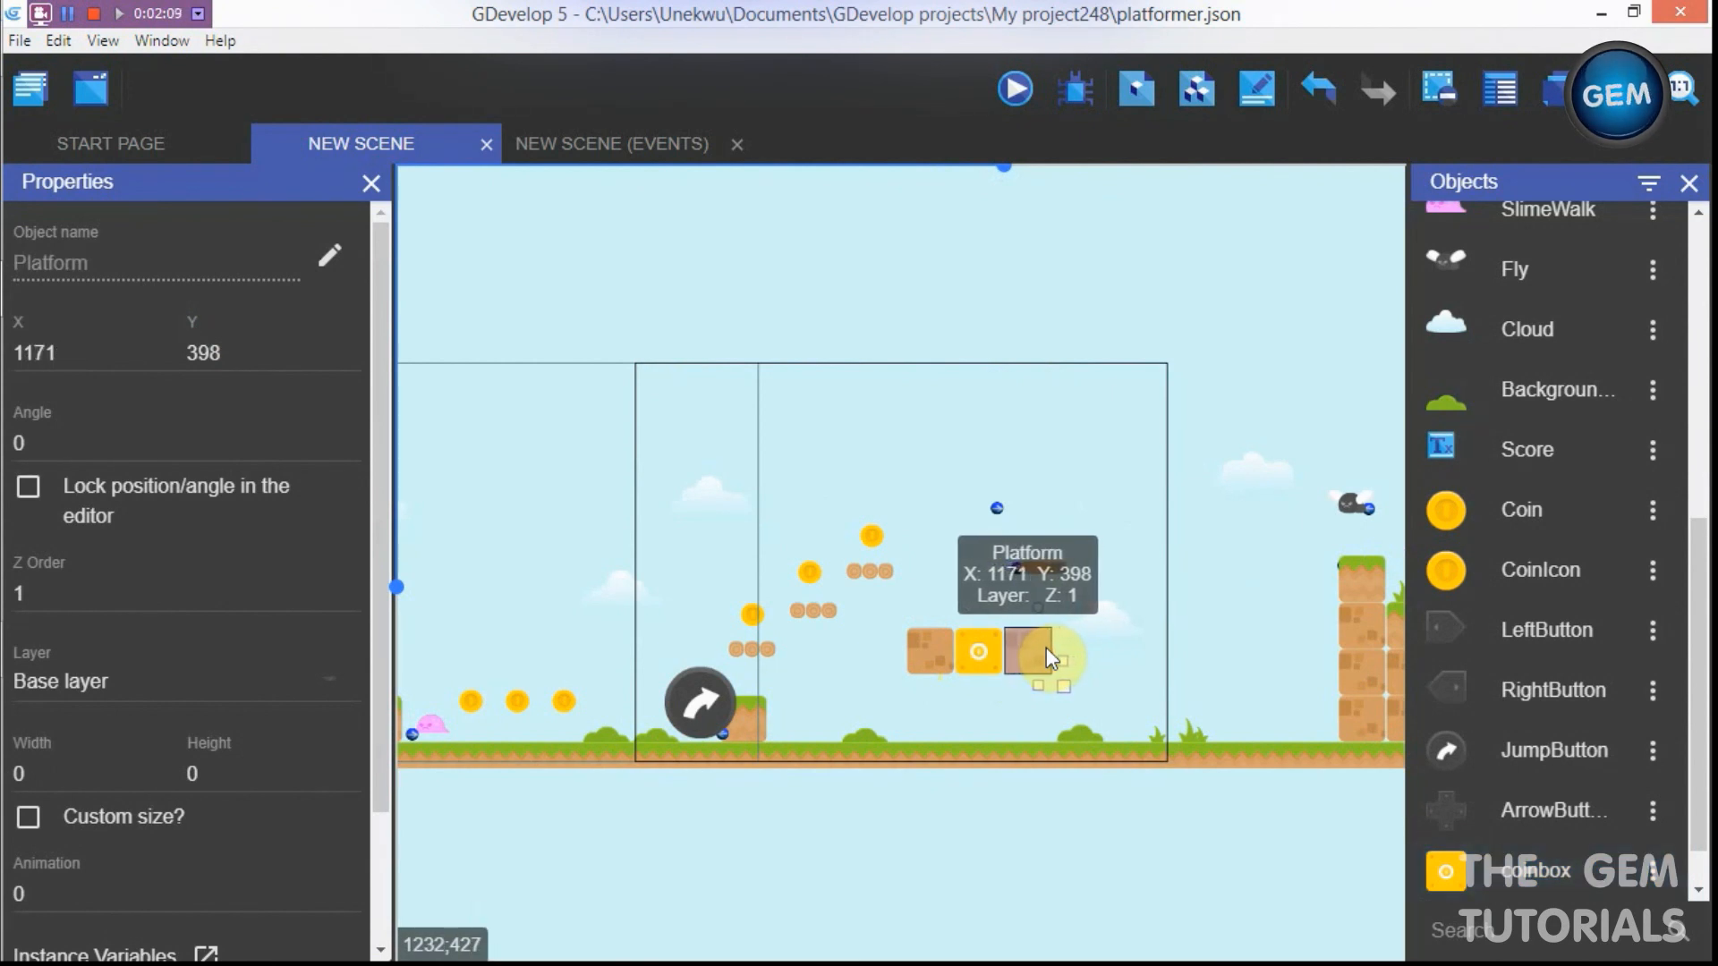
{"action": "left_click", "coordinate": [1265, 626]}
Step: Add the Platform behavior to the coinbox object with its default settings and apply it
{"action": "left_click", "coordinate": [1652, 872]}
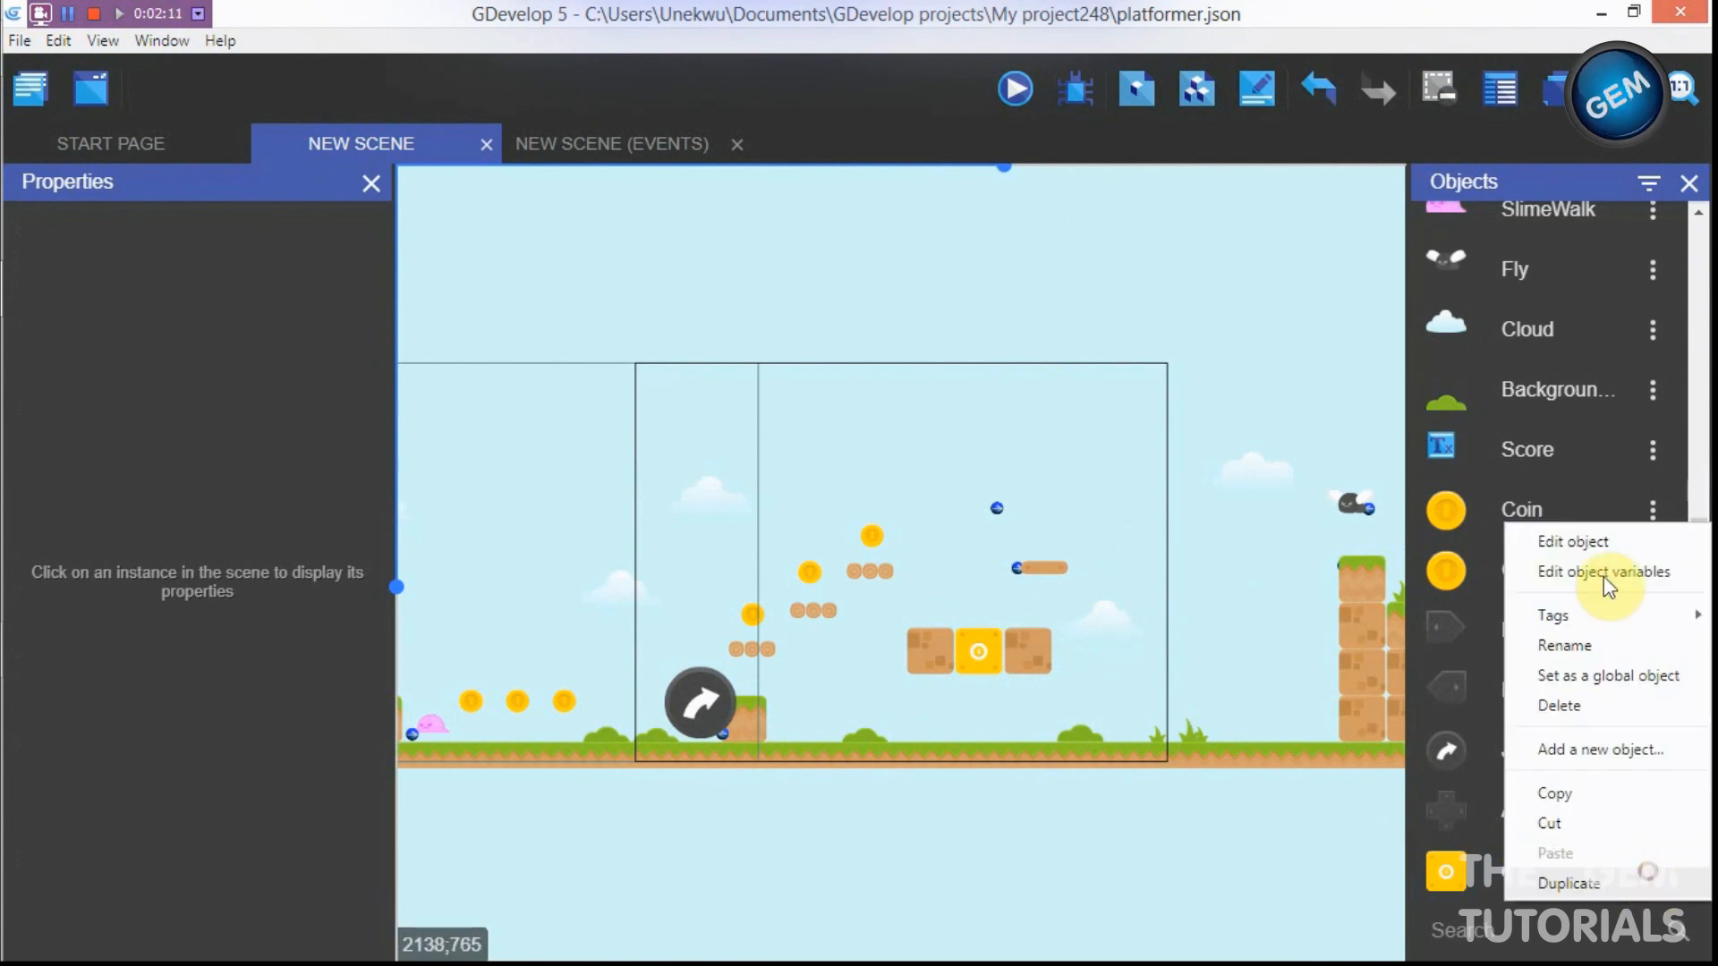
{"action": "left_click", "coordinate": [1573, 541]}
{"action": "left_click", "coordinate": [1069, 190]}
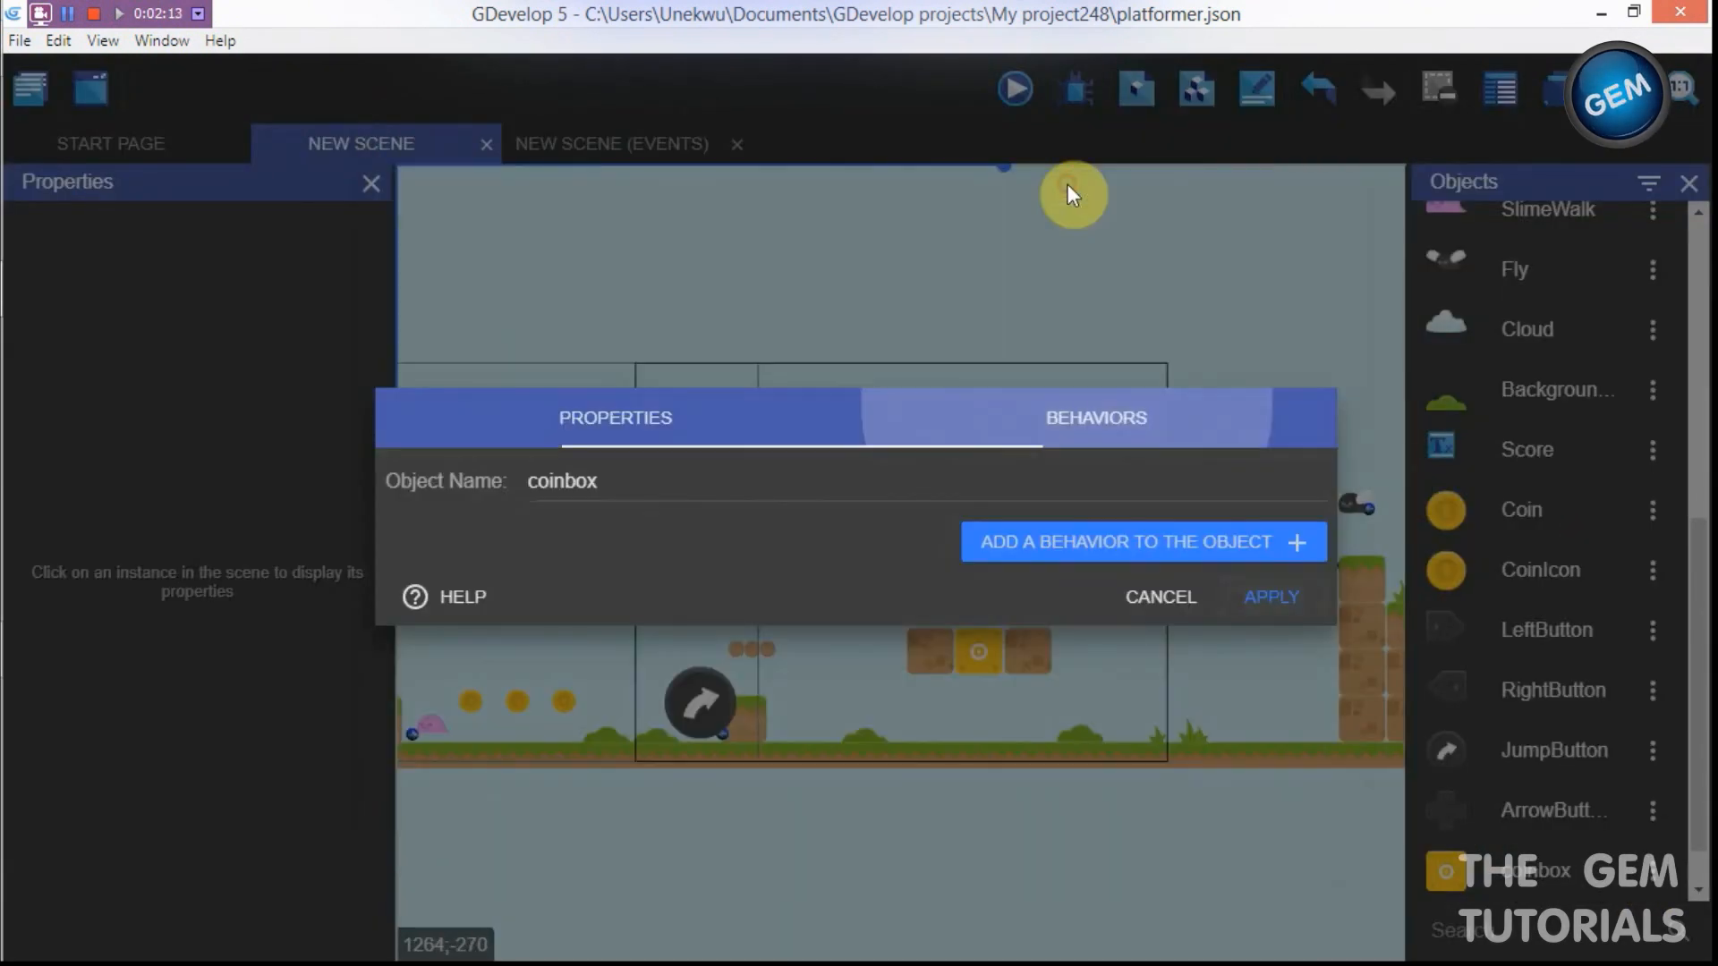
{"action": "left_click", "coordinate": [1222, 540]}
{"action": "left_click", "coordinate": [453, 426]}
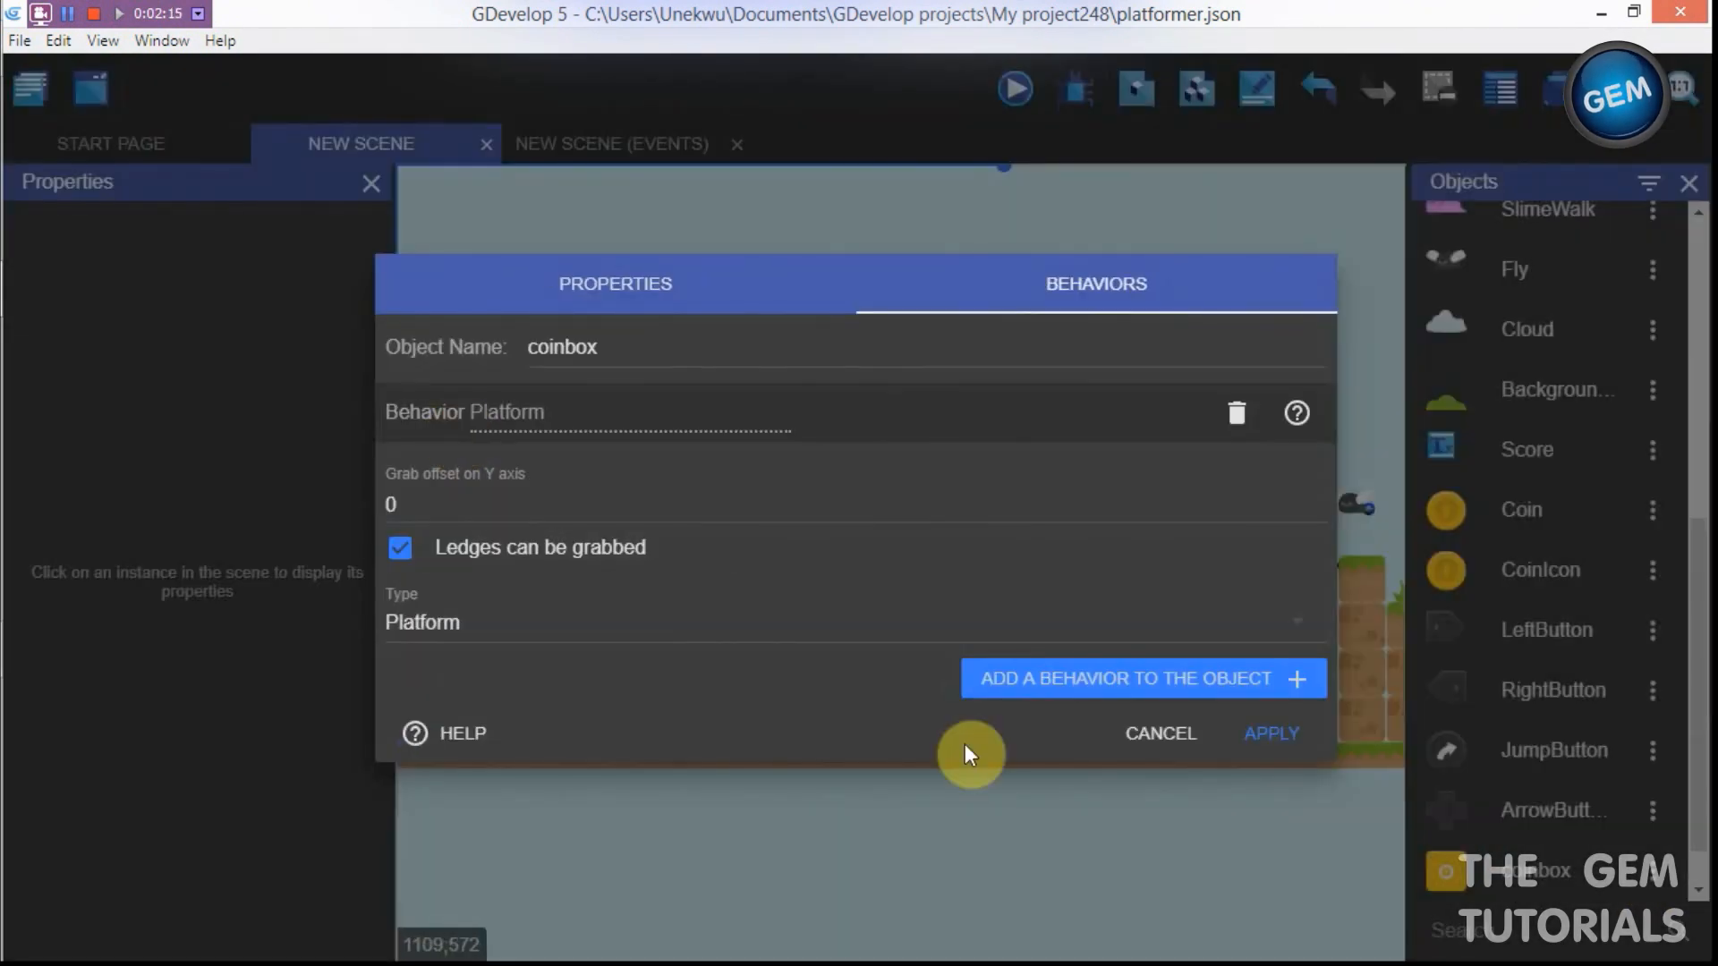
{"action": "left_click", "coordinate": [1282, 738]}
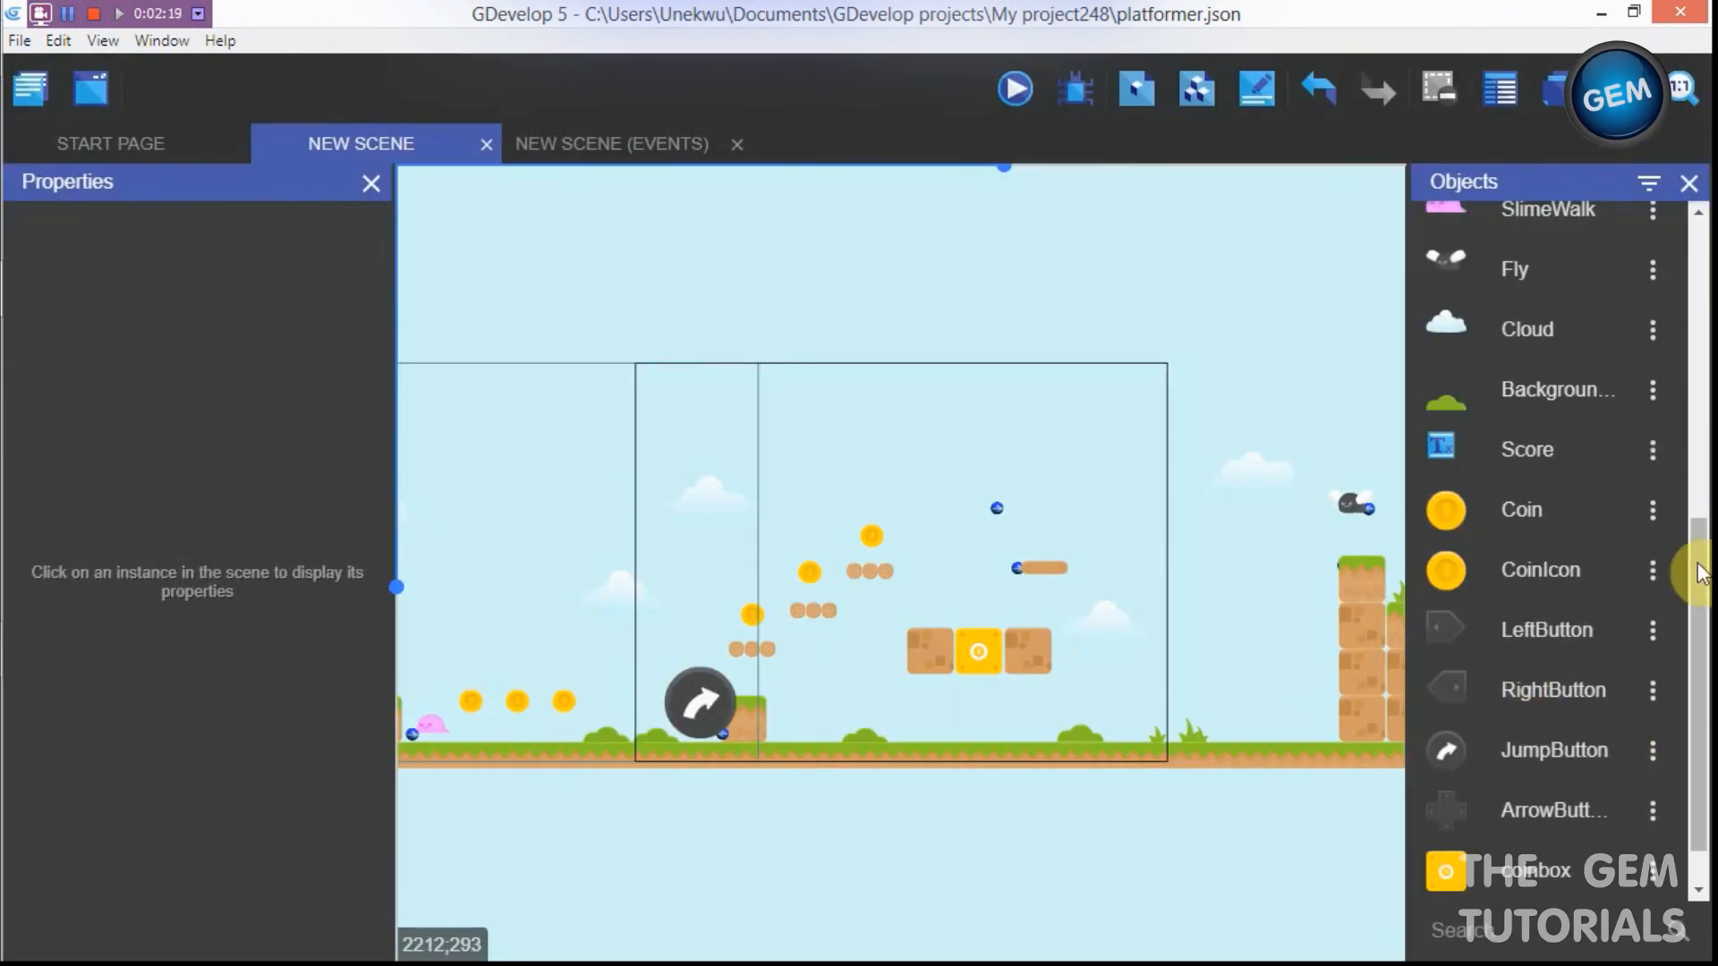
Step: Add a new Sprite object to the scene and give it one empty animation
{"action": "scroll", "coordinate": [1691, 572], "scroll_direction": "down", "scroll_amount": 1}
{"action": "left_click", "coordinate": [1651, 870]}
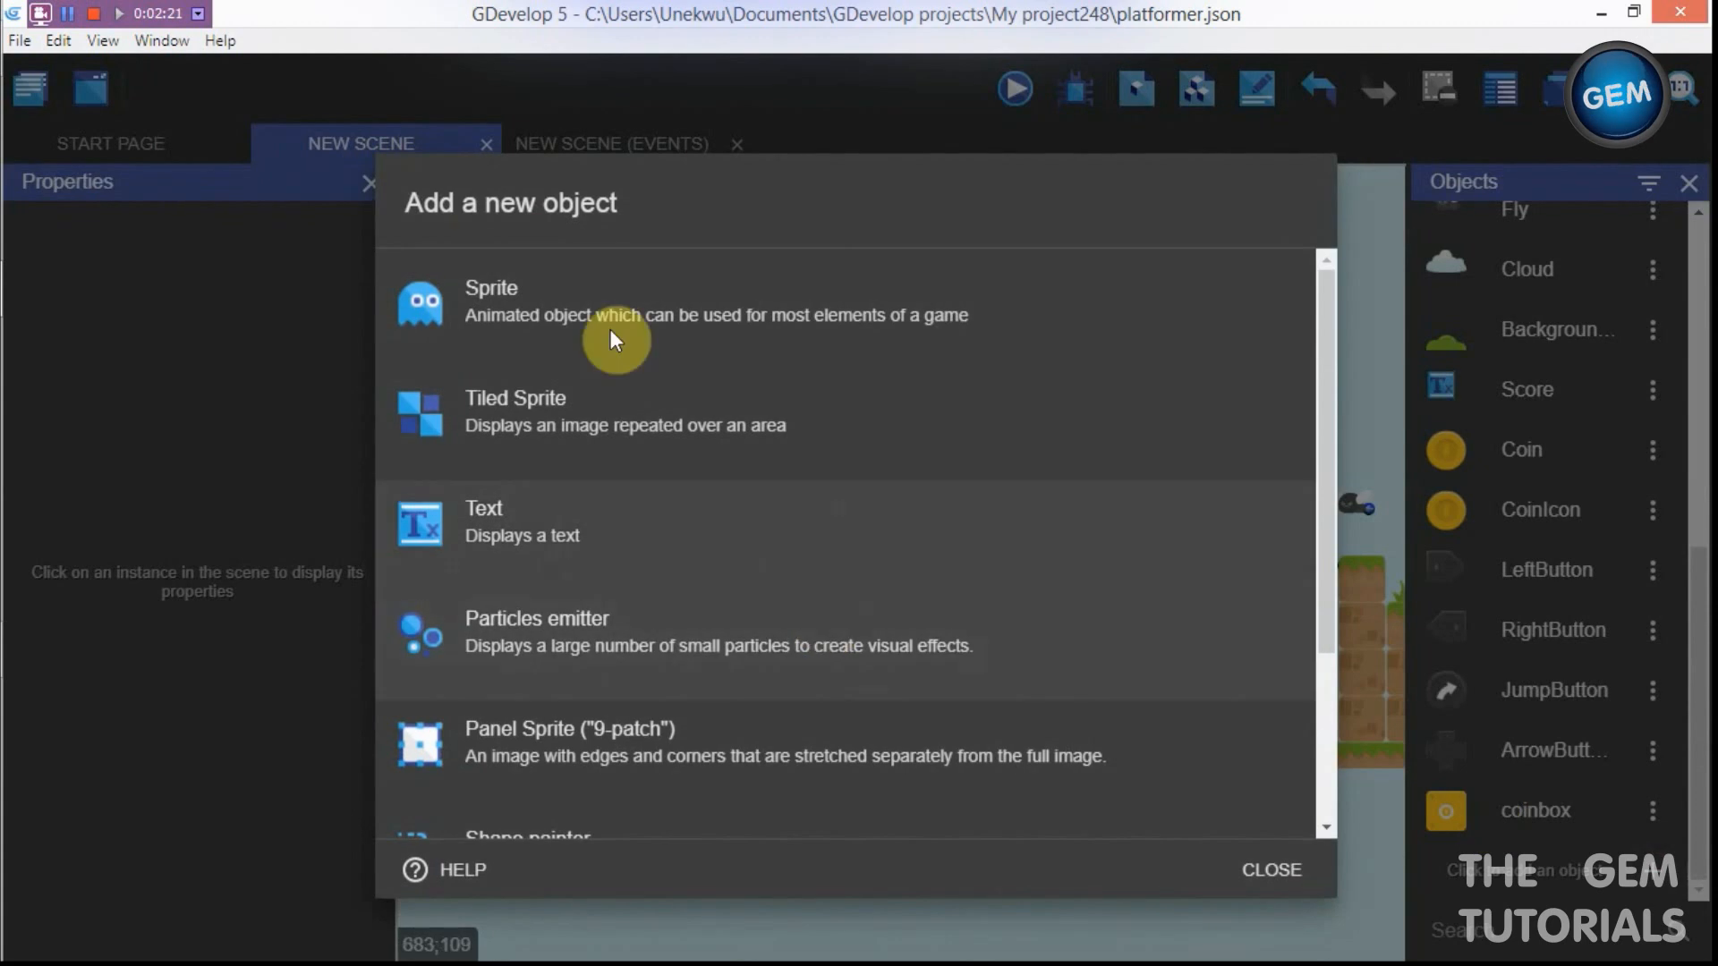
{"action": "left_click", "coordinate": [594, 315]}
{"action": "left_click", "coordinate": [1176, 566]}
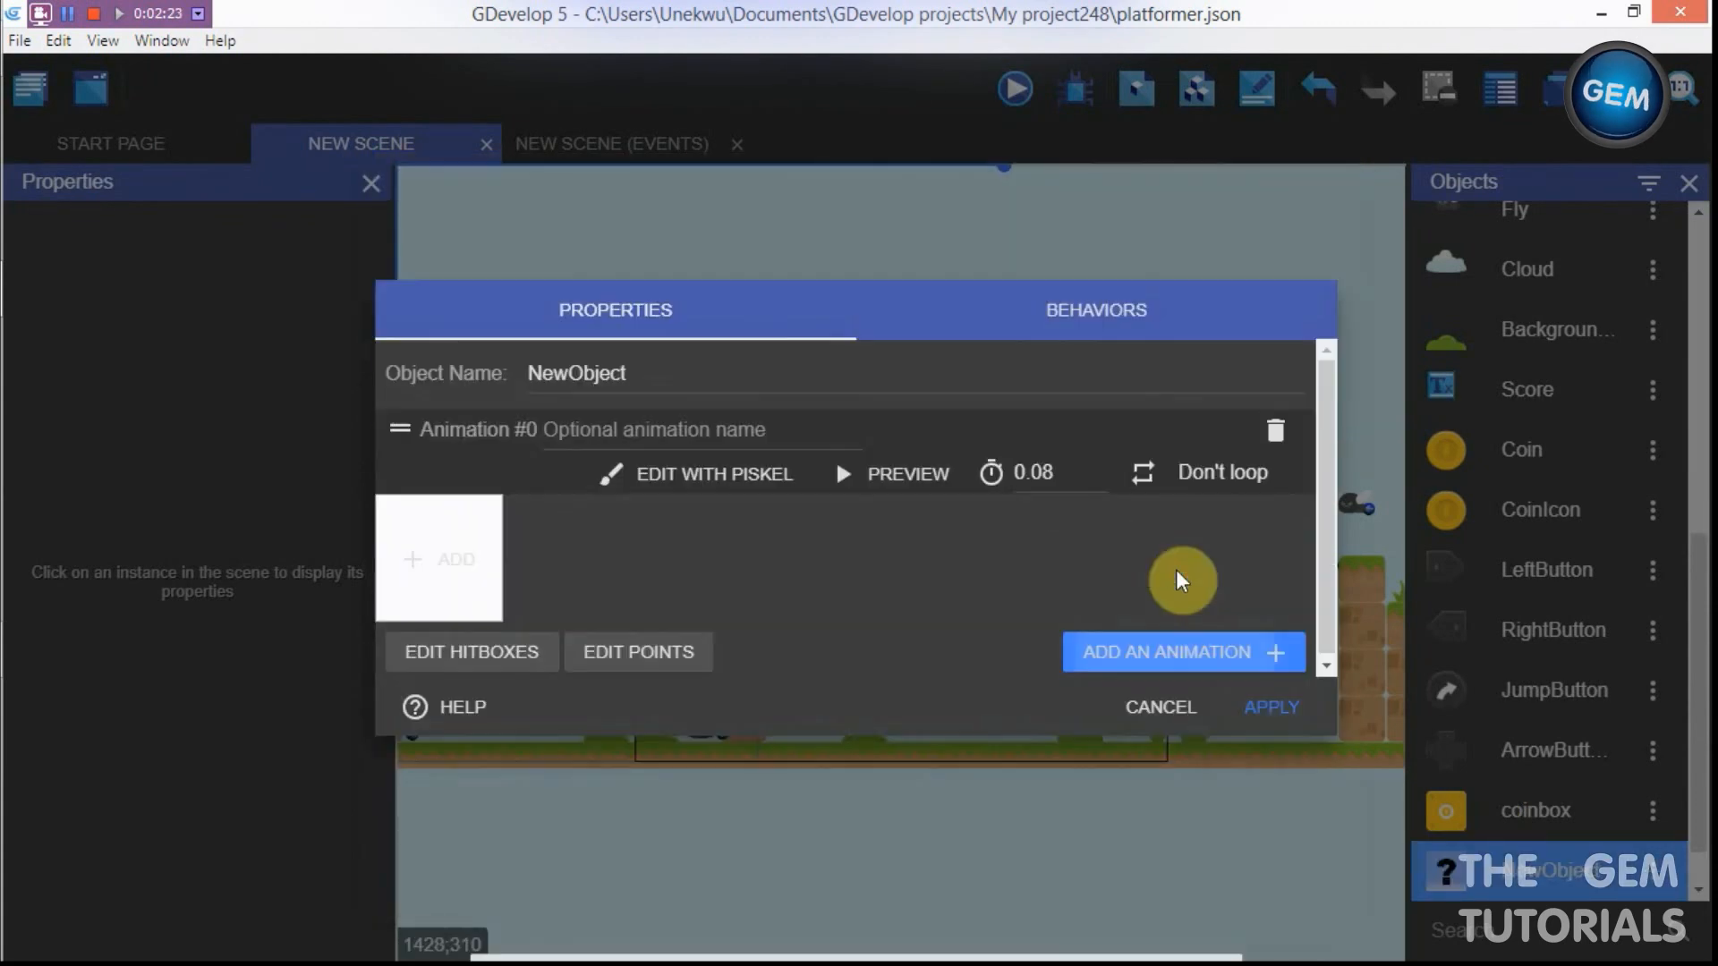
Step: Open the new animation in the Piskel editor and resize its canvas to 50 × 30 px
{"action": "left_click", "coordinate": [696, 470]}
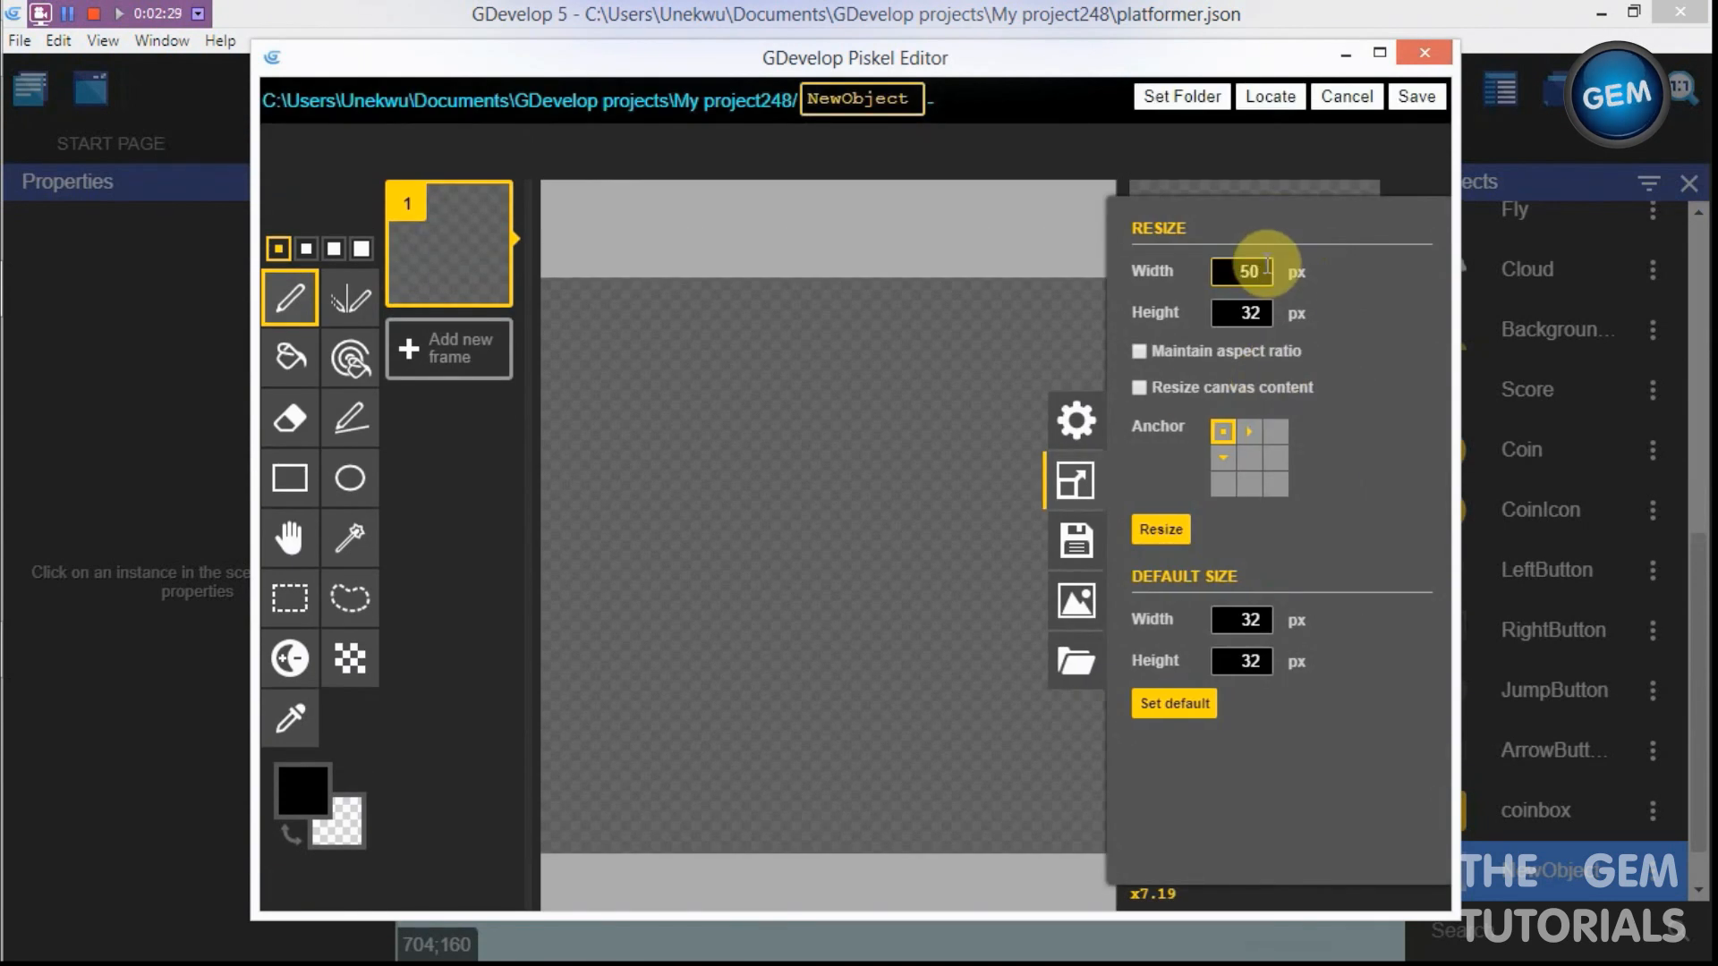
{"action": "left_click", "coordinate": [1269, 302]}
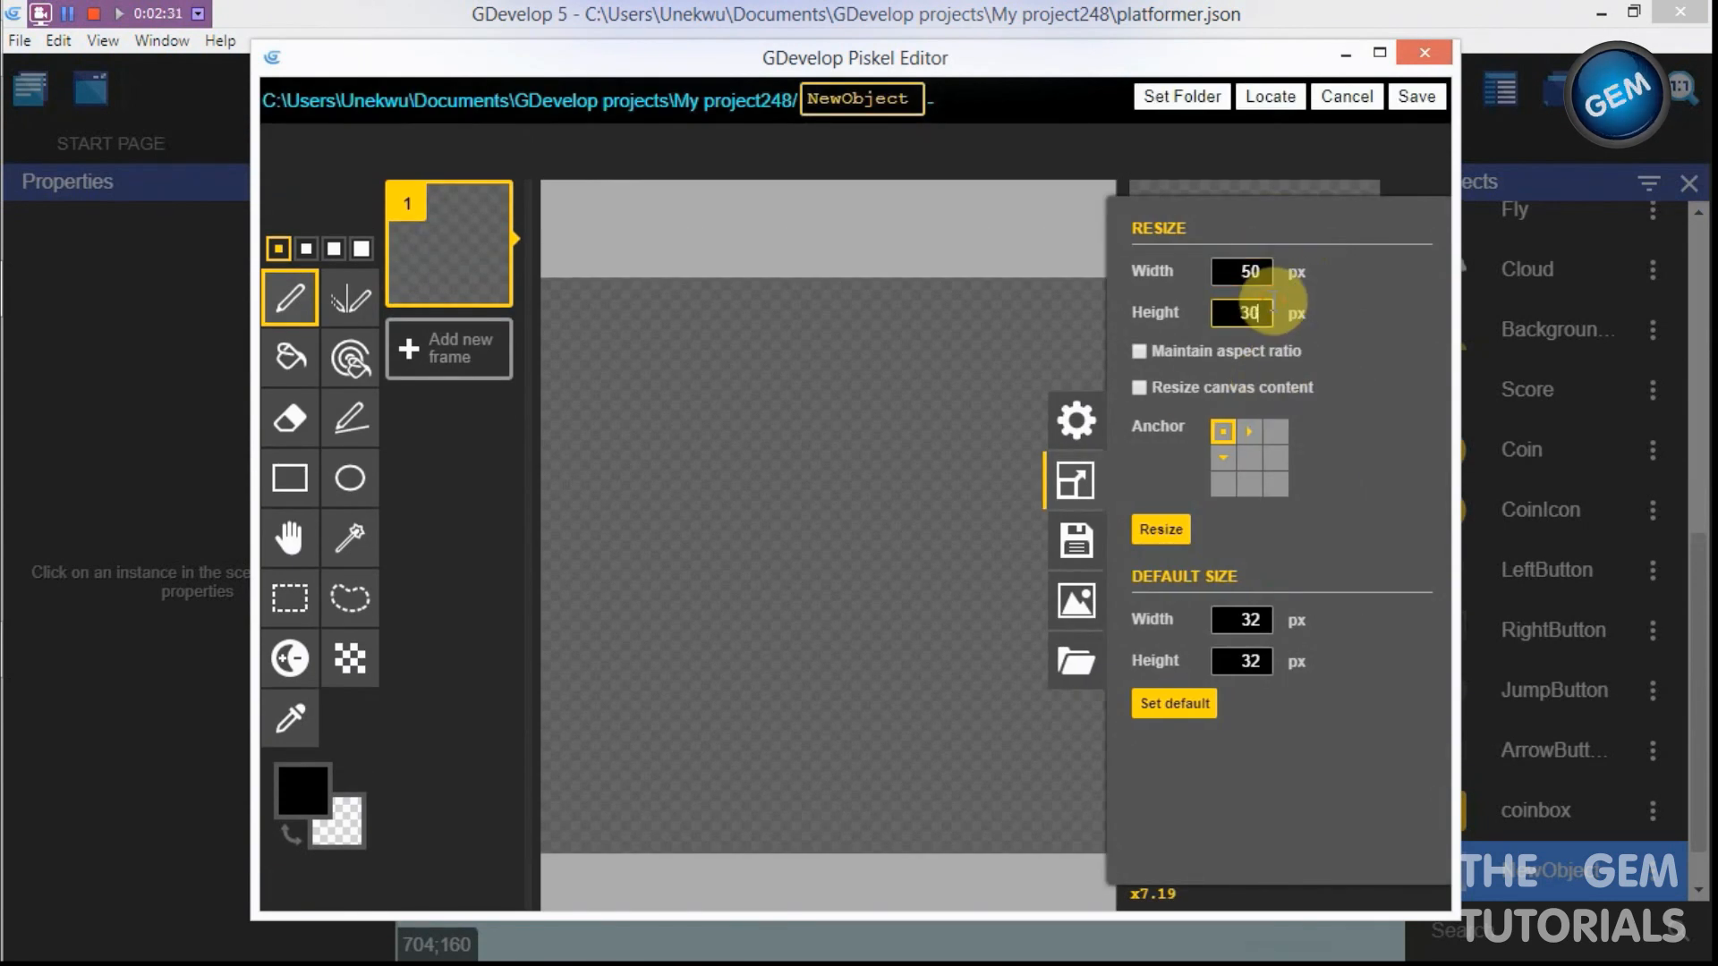
{"action": "left_click", "coordinate": [1161, 530]}
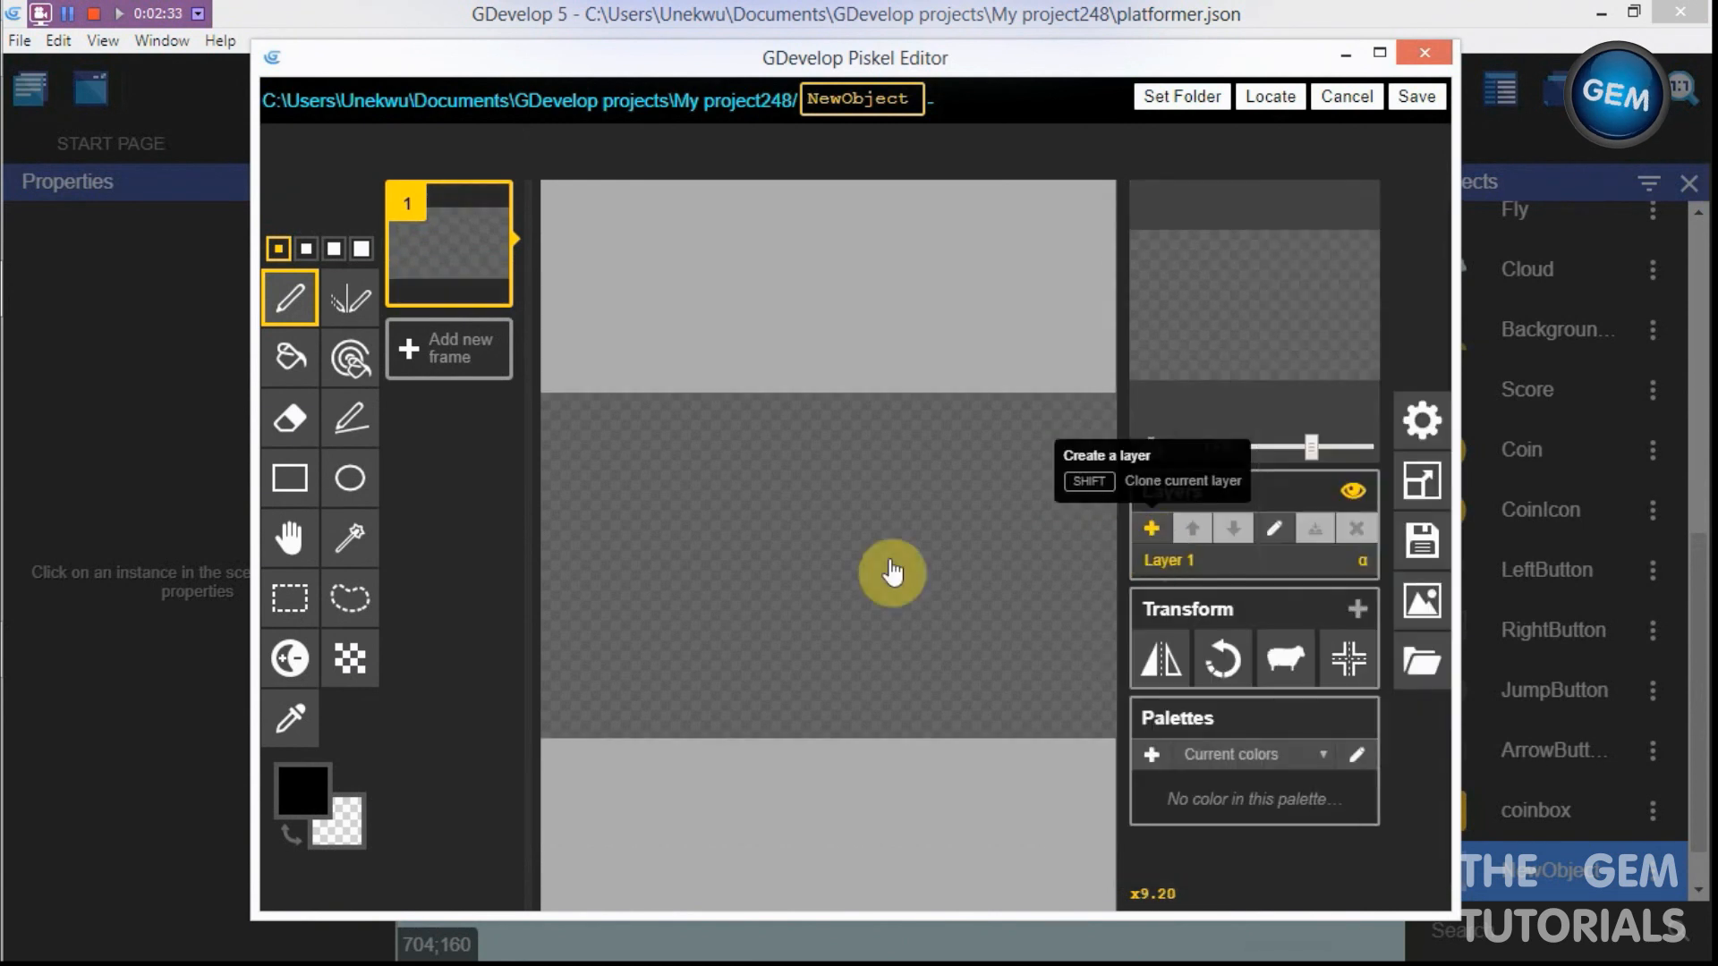
Step: Fill the whole canvas with black and save the image under the name hitbox
{"action": "left_click", "coordinate": [289, 358]}
{"action": "left_click", "coordinate": [724, 661]}
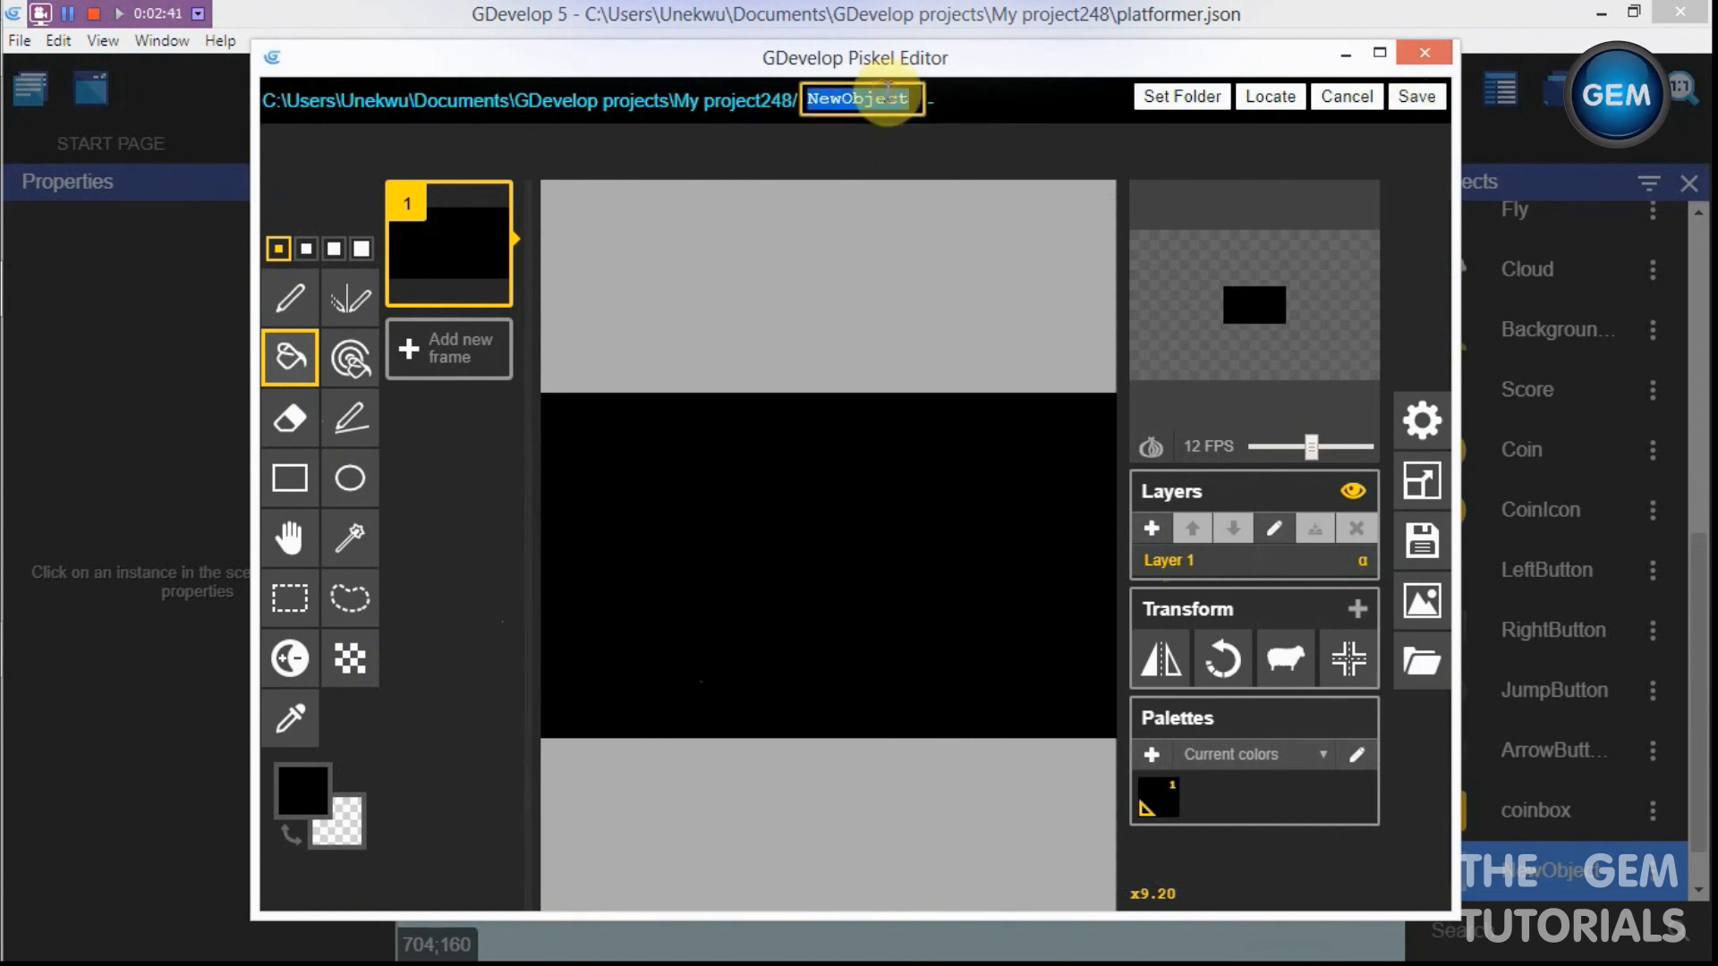
{"action": "type", "text": "hitbox"}
{"action": "left_click", "coordinate": [1407, 96]}
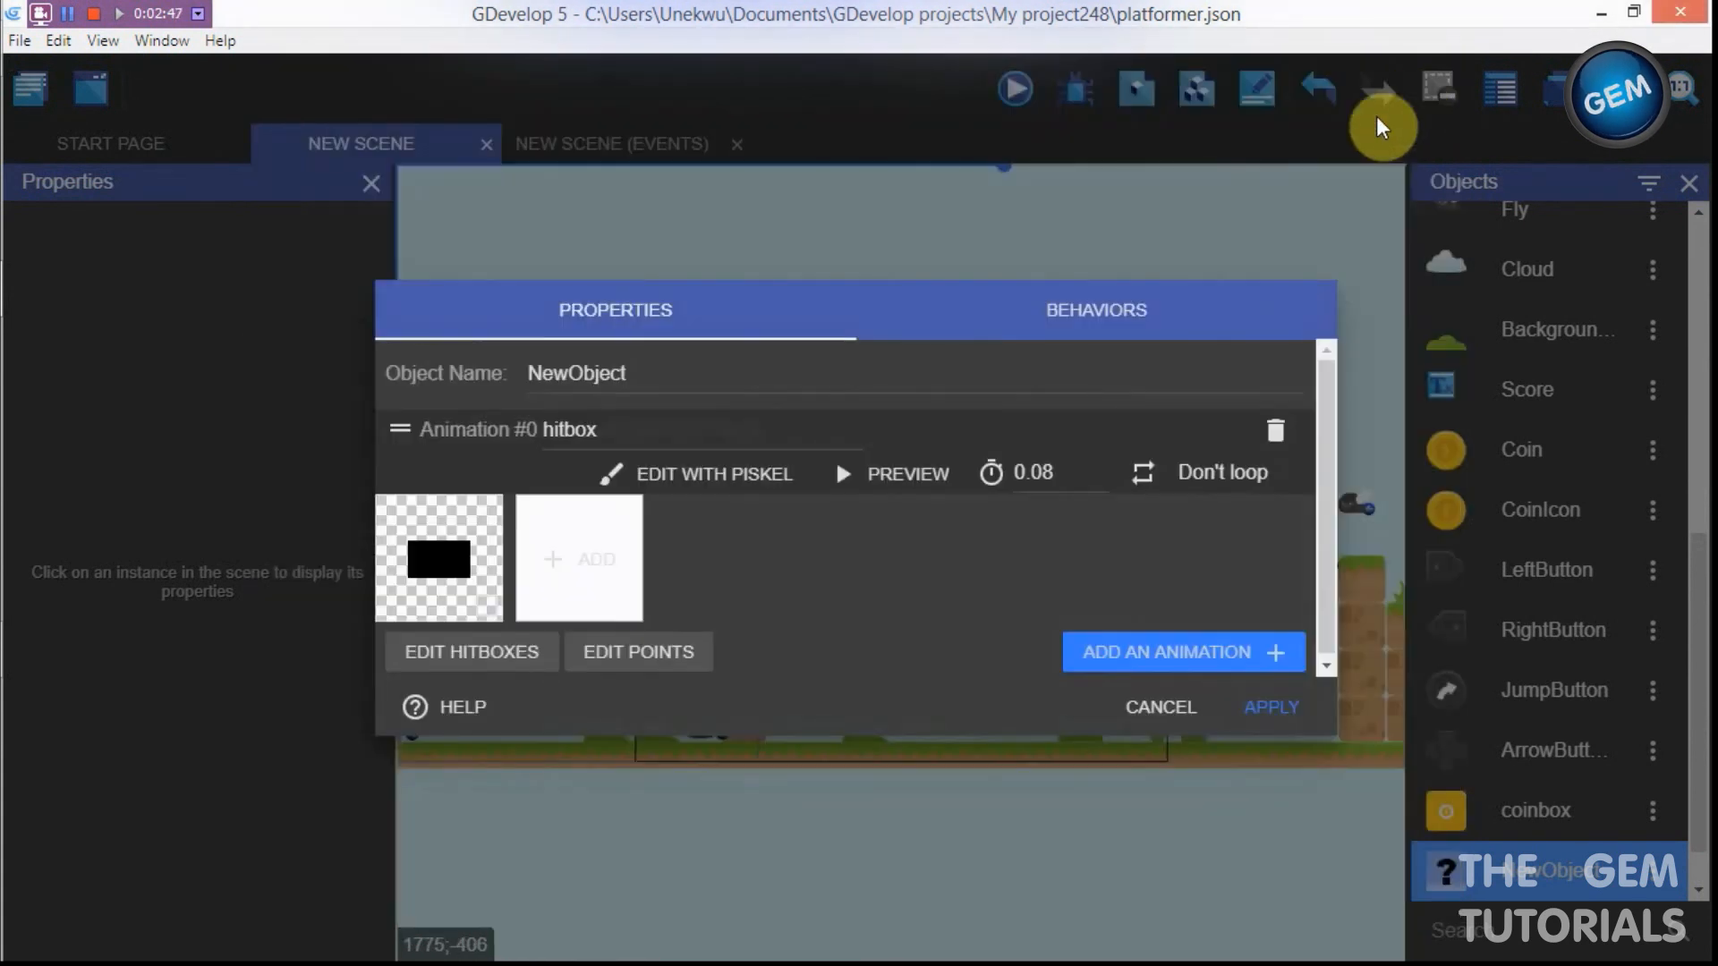
Step: Name the new sprite object coinhitbox and apply its properties
{"action": "double_click", "coordinate": [683, 378]}
{"action": "key", "text": "BackSpace"}
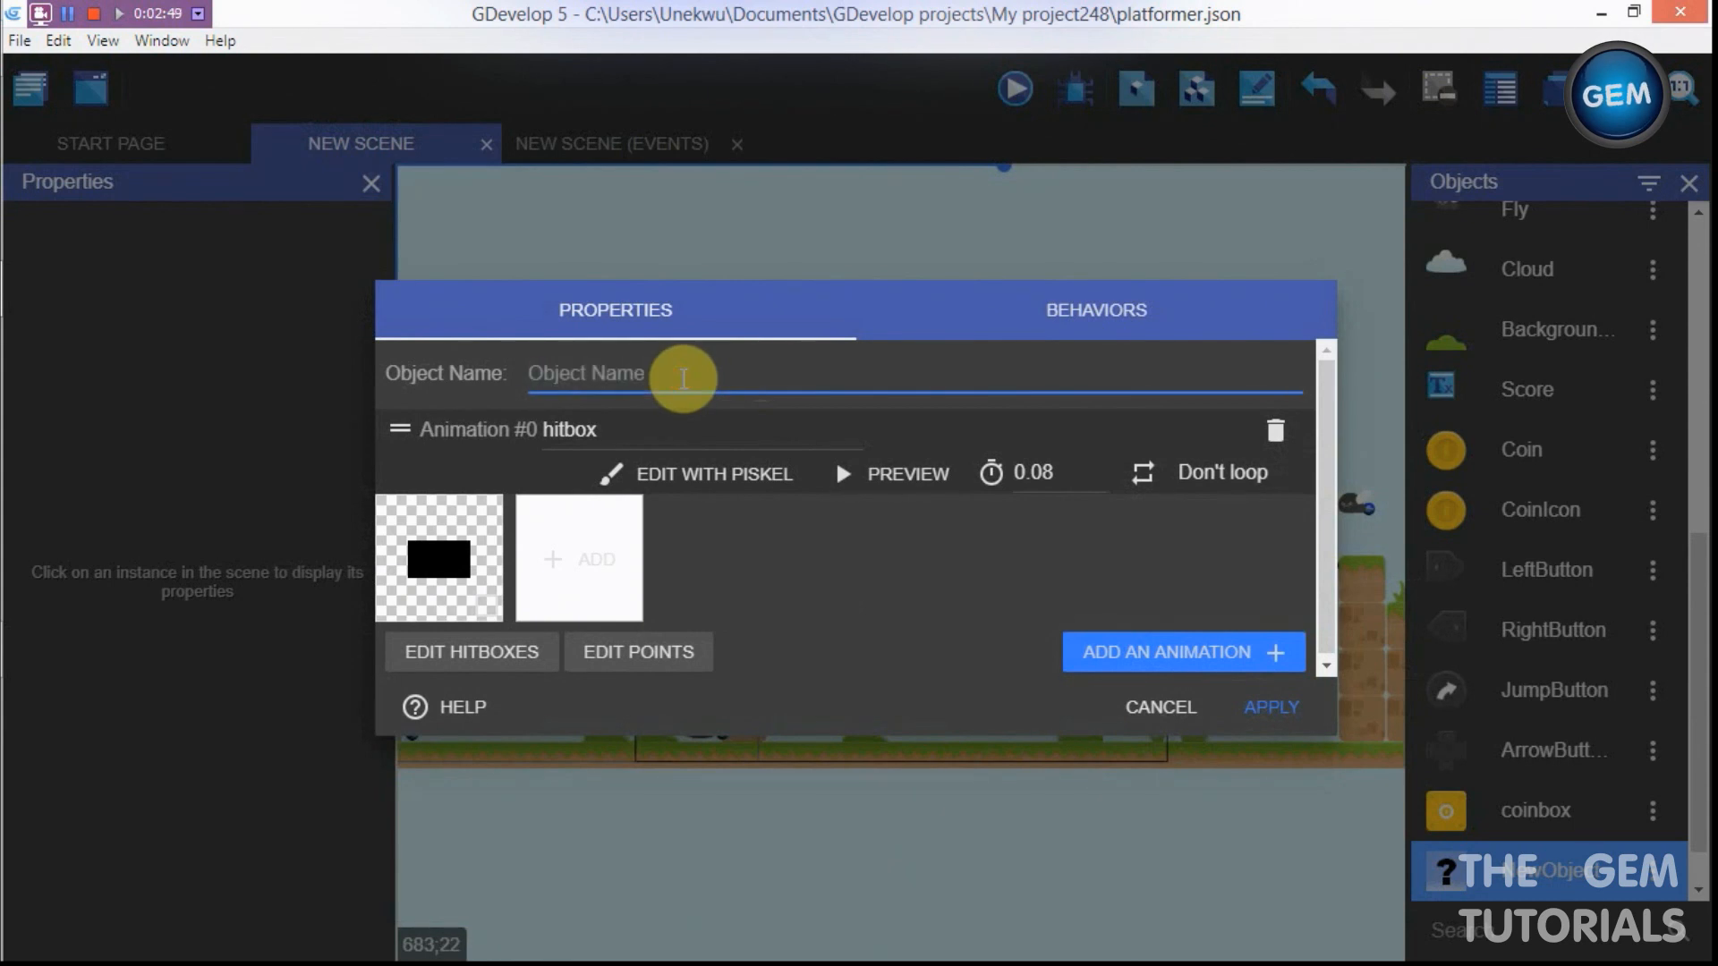
{"action": "type", "text": "coi"}
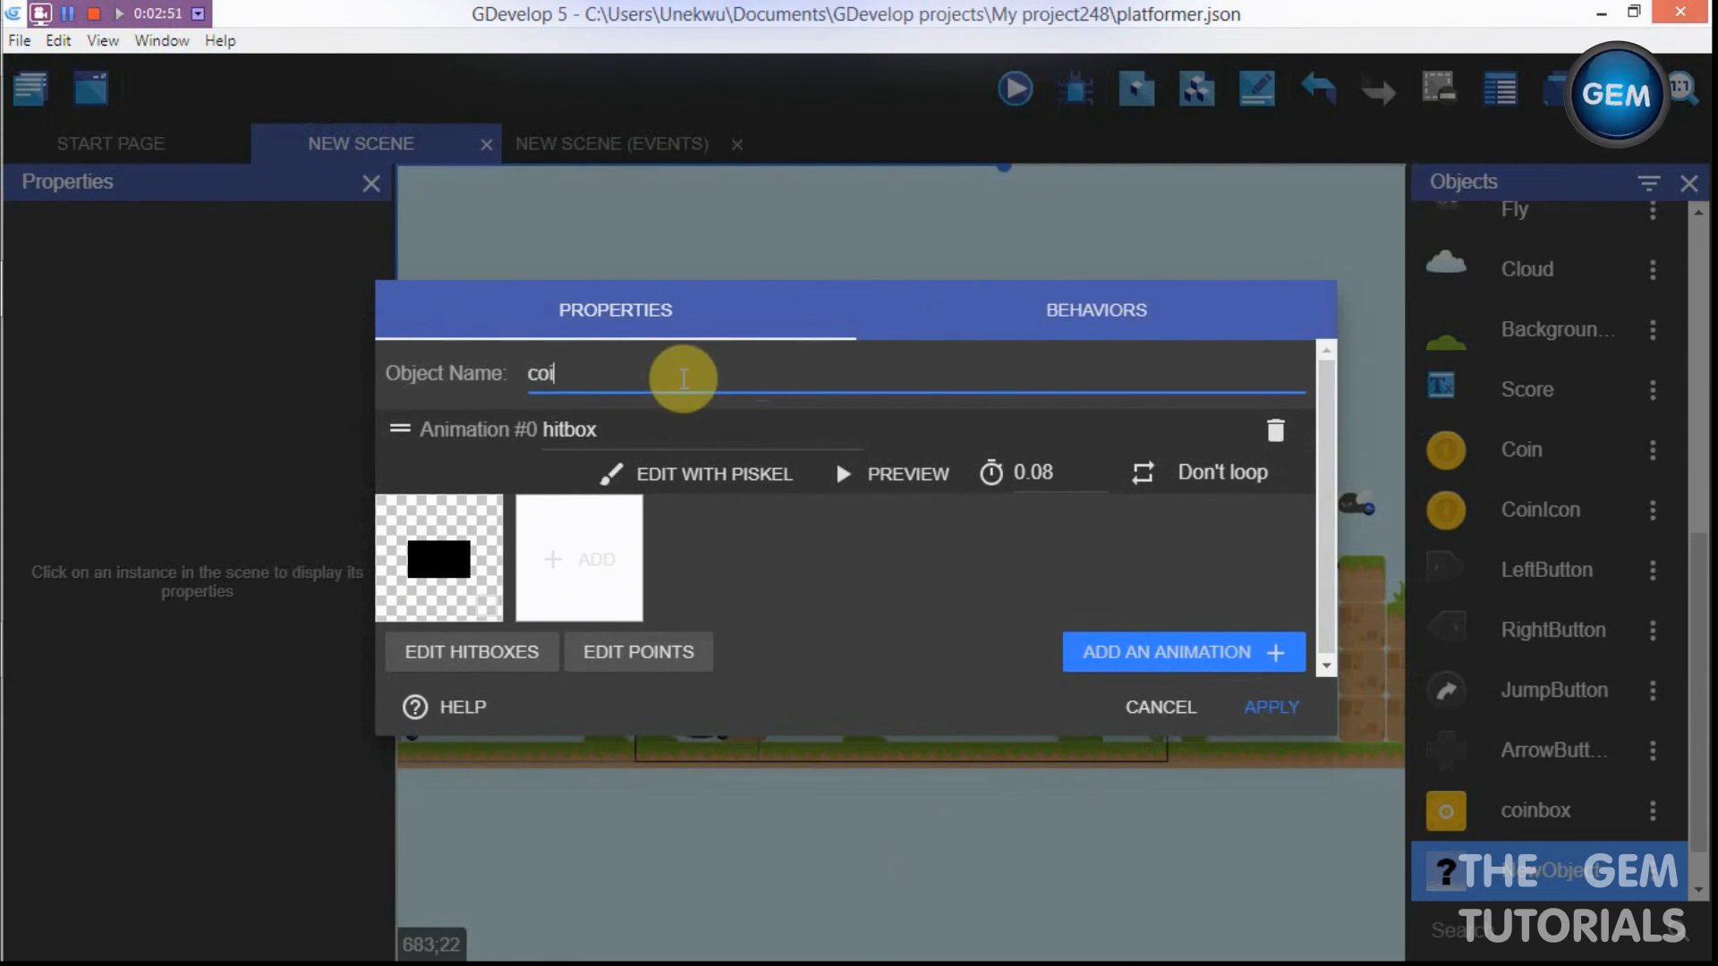
{"action": "type", "text": "nhitbox"}
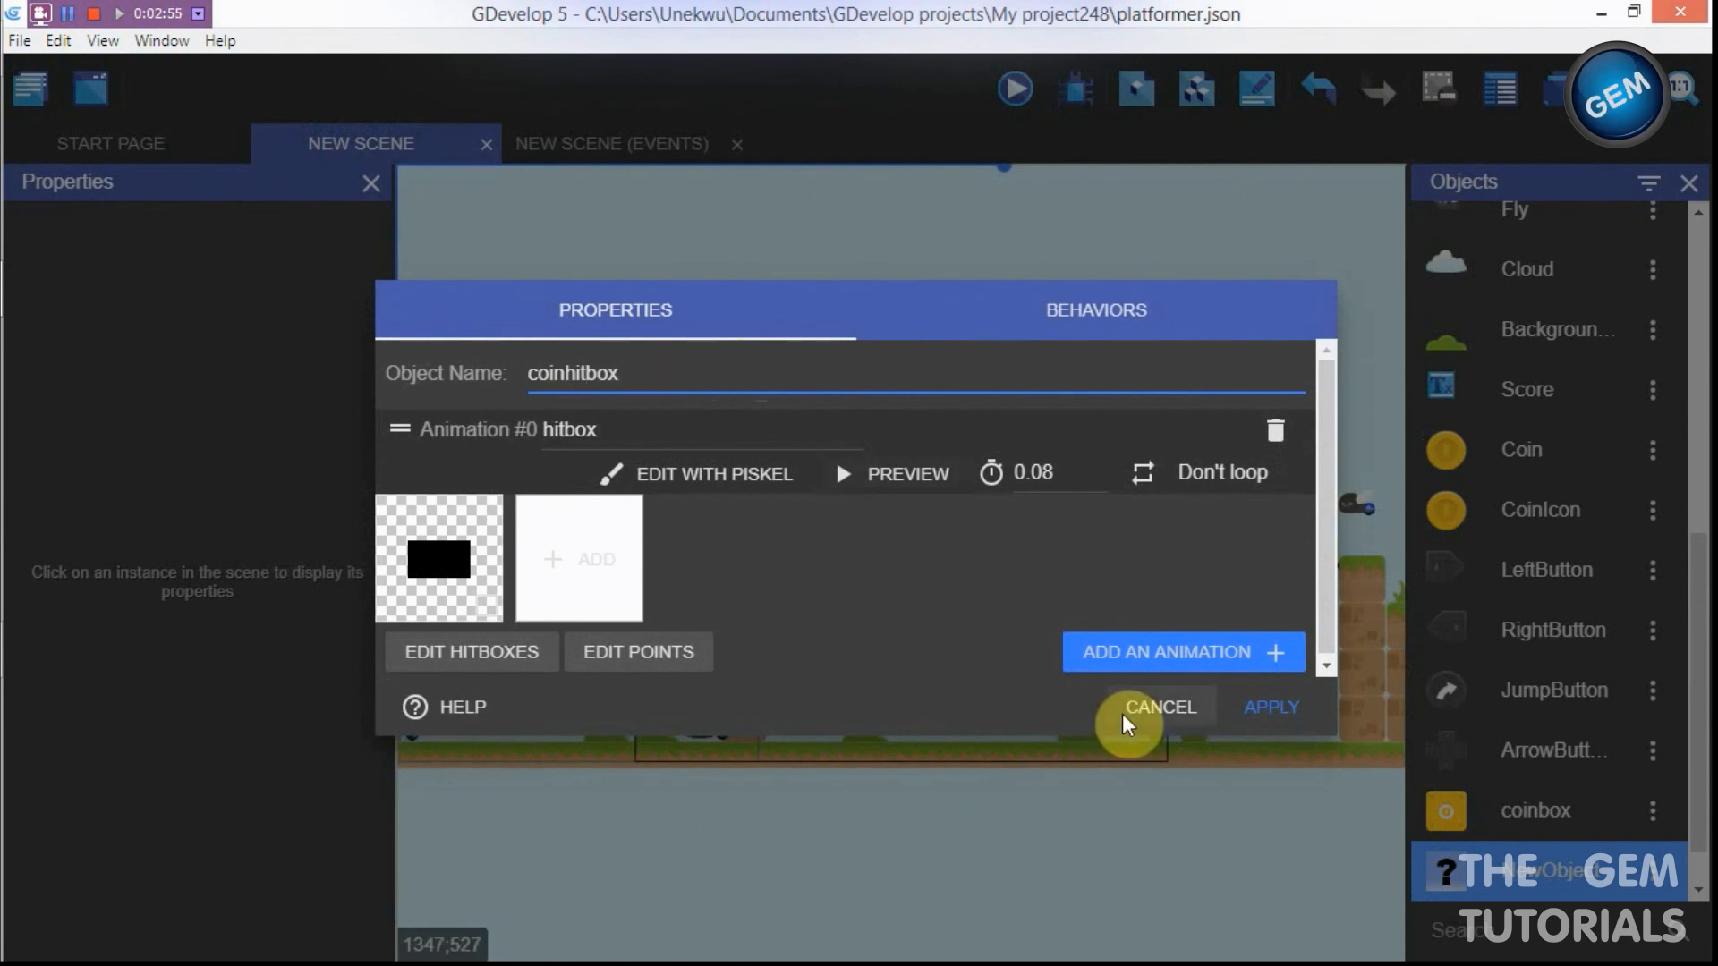
{"action": "left_click", "coordinate": [1299, 716]}
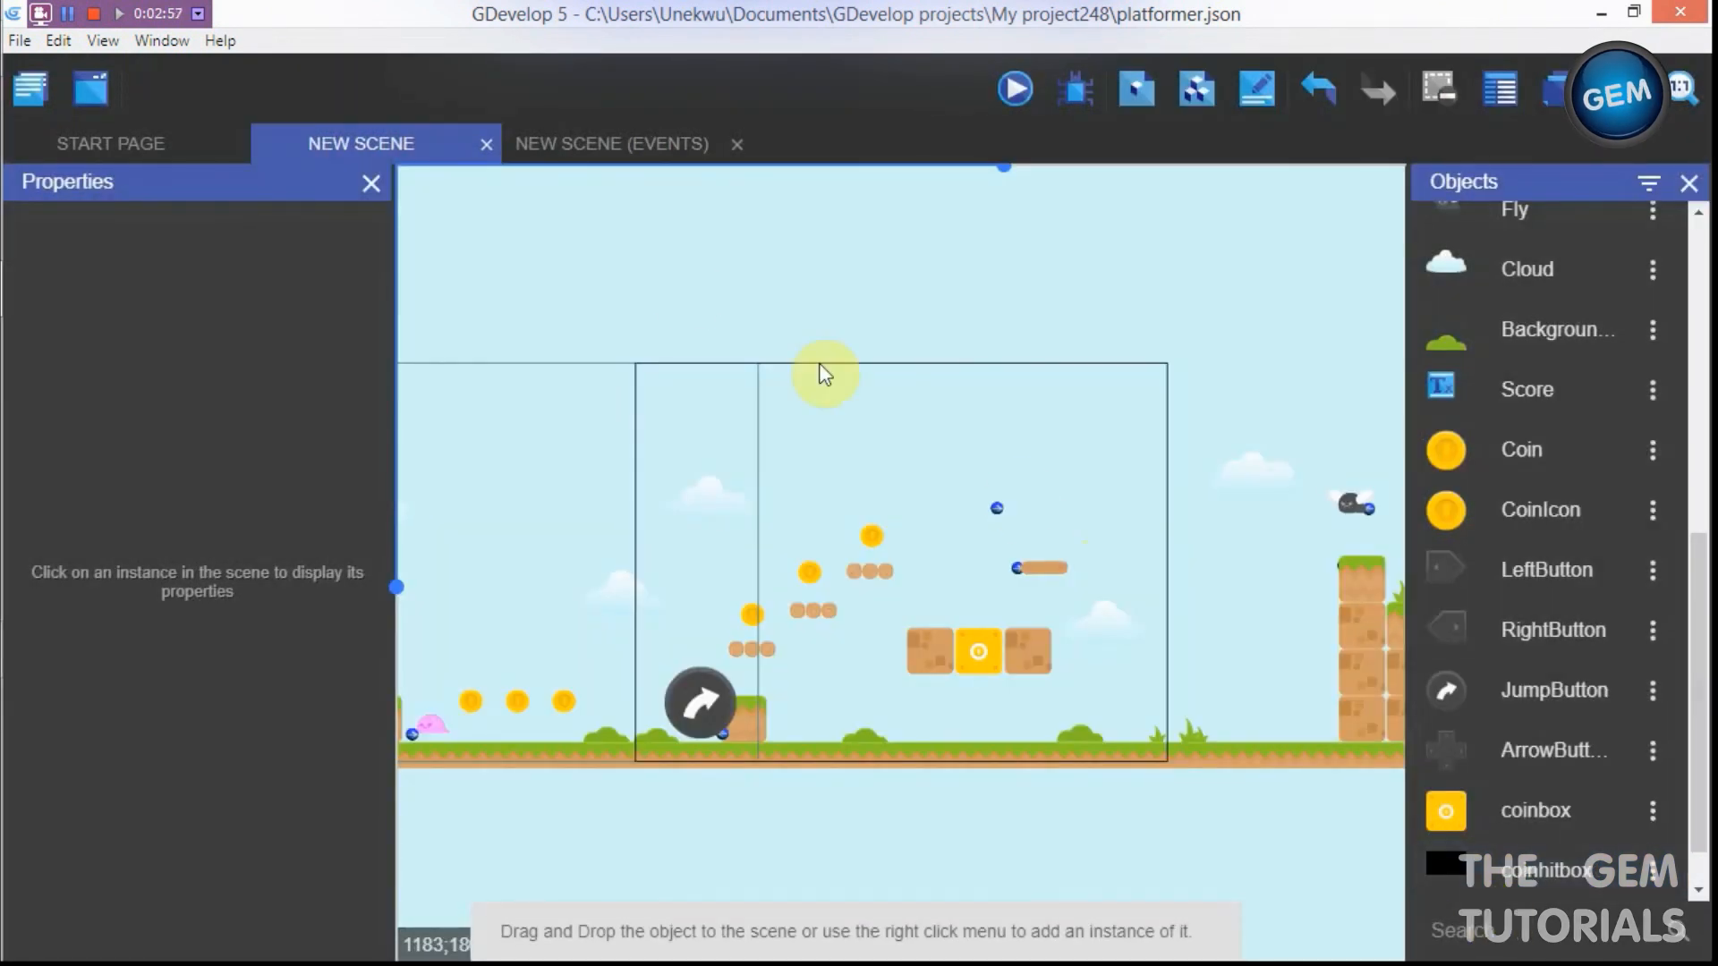
Step: Delete the jump.wav sound action from the RShift key event in the scene's events
{"action": "left_click", "coordinate": [632, 145]}
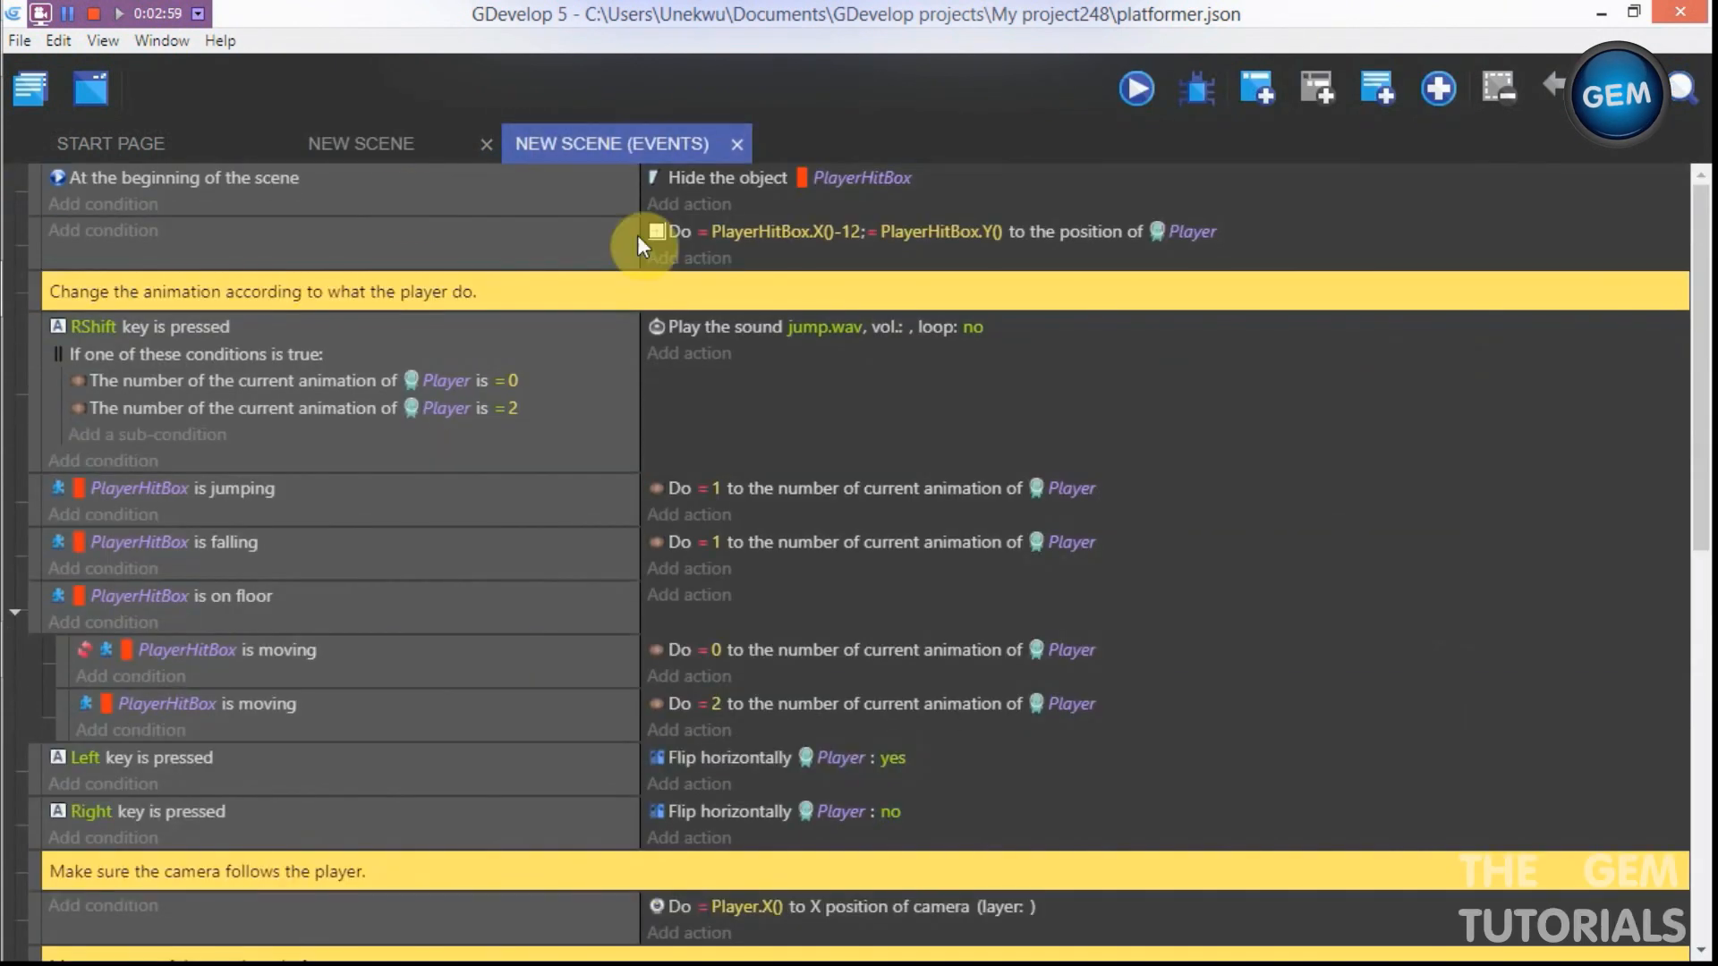
{"action": "mouse_move", "coordinate": [1703, 388]}
{"action": "left_mouse_down"}
{"action": "mouse_move", "coordinate": [1703, 521]}
{"action": "mouse_move", "coordinate": [1703, 403]}
{"action": "left_mouse_up"}
{"action": "left_click", "coordinate": [731, 295]}
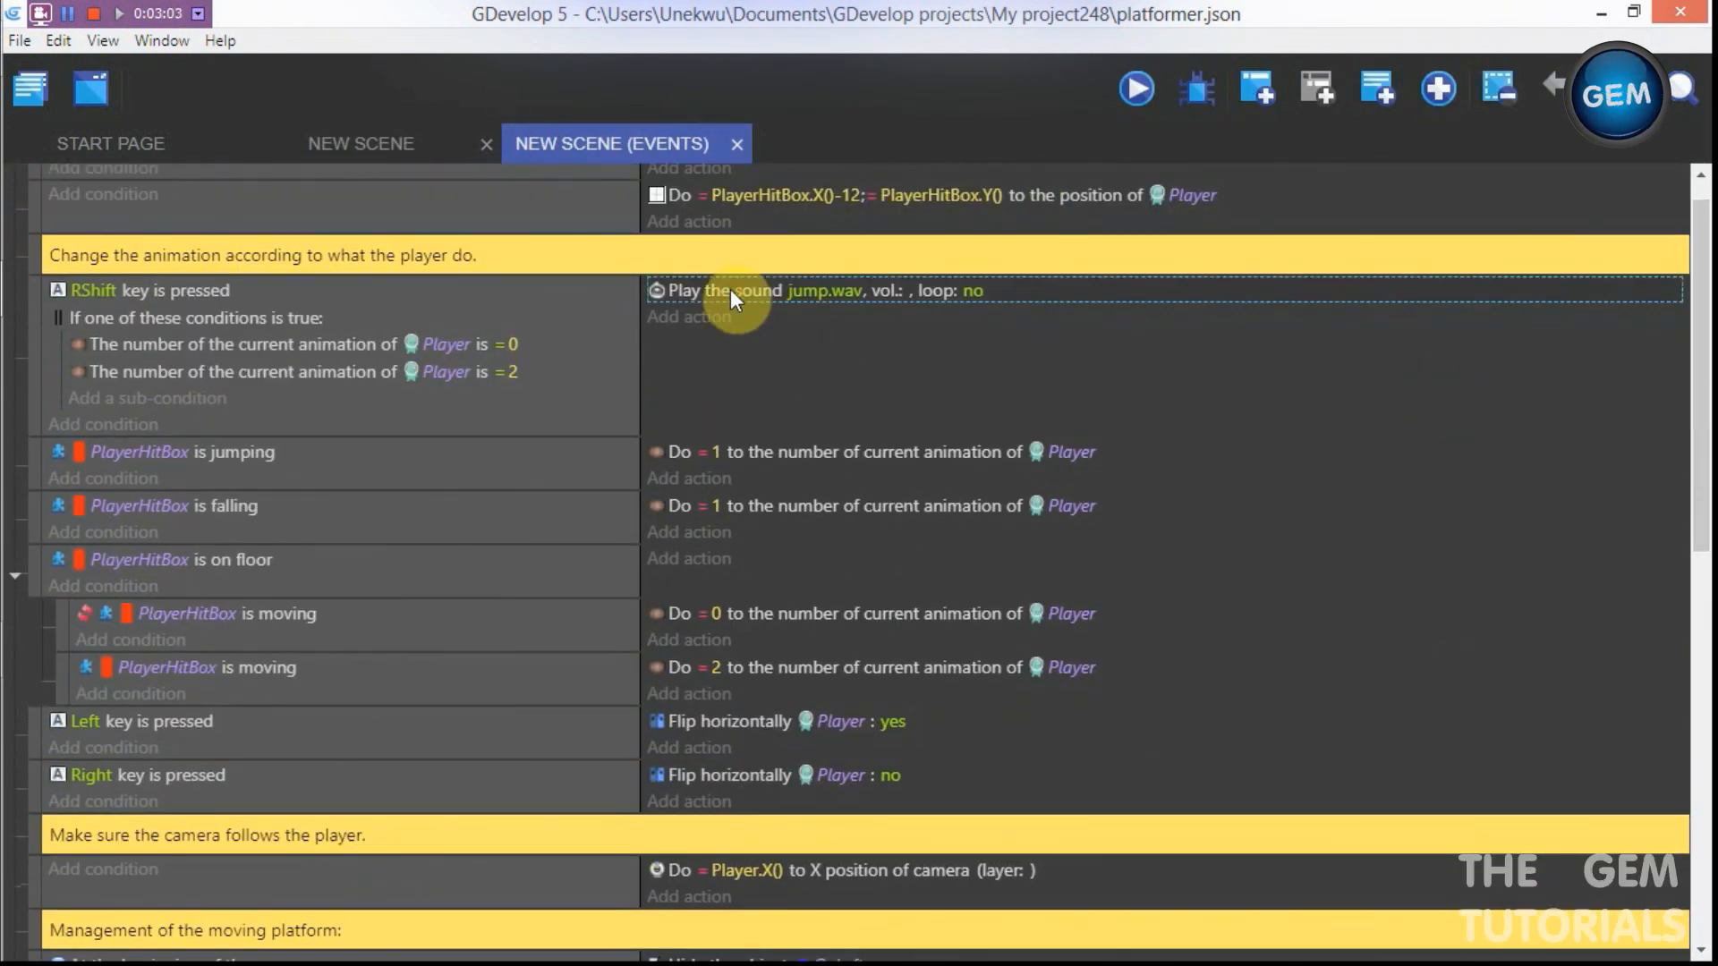
{"action": "key", "text": "Delete"}
Step: Add an event group named coinbox directly below the first beginning-of-scene event
{"action": "scroll", "coordinate": [1688, 376], "scroll_direction": "down", "scroll_amount": 8}
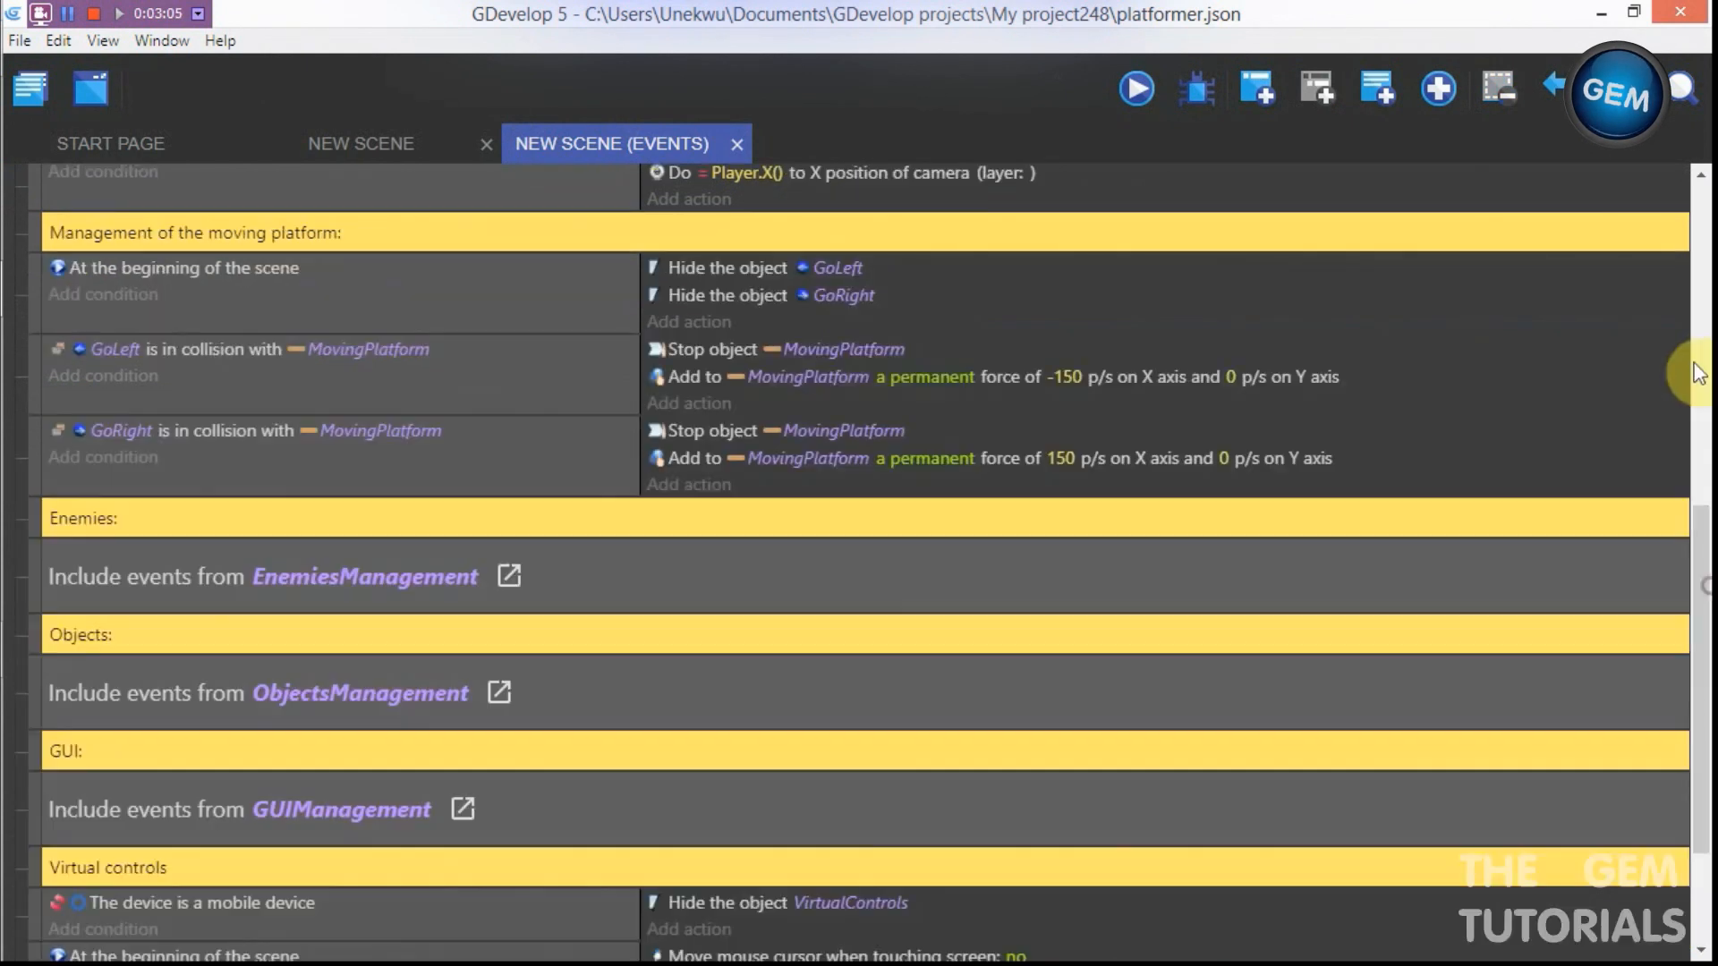
{"action": "left_click_drag", "start_coordinate": [1707, 723], "coordinate": [1707, 260]}
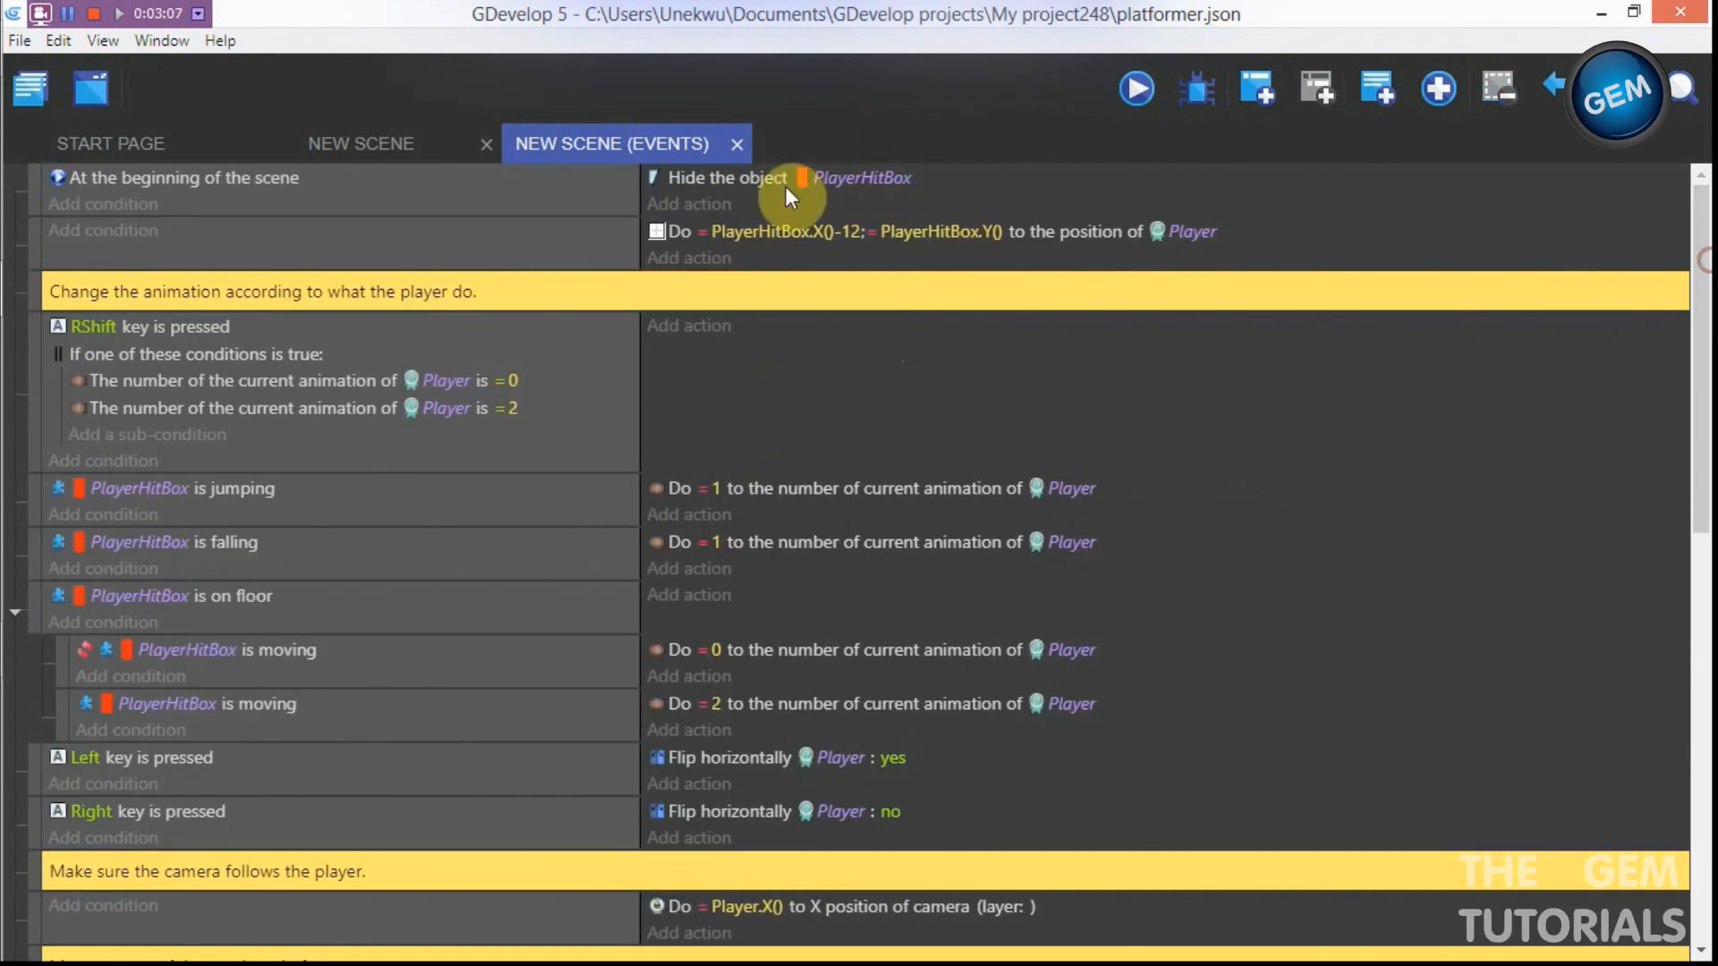
{"action": "left_click", "coordinate": [839, 206]}
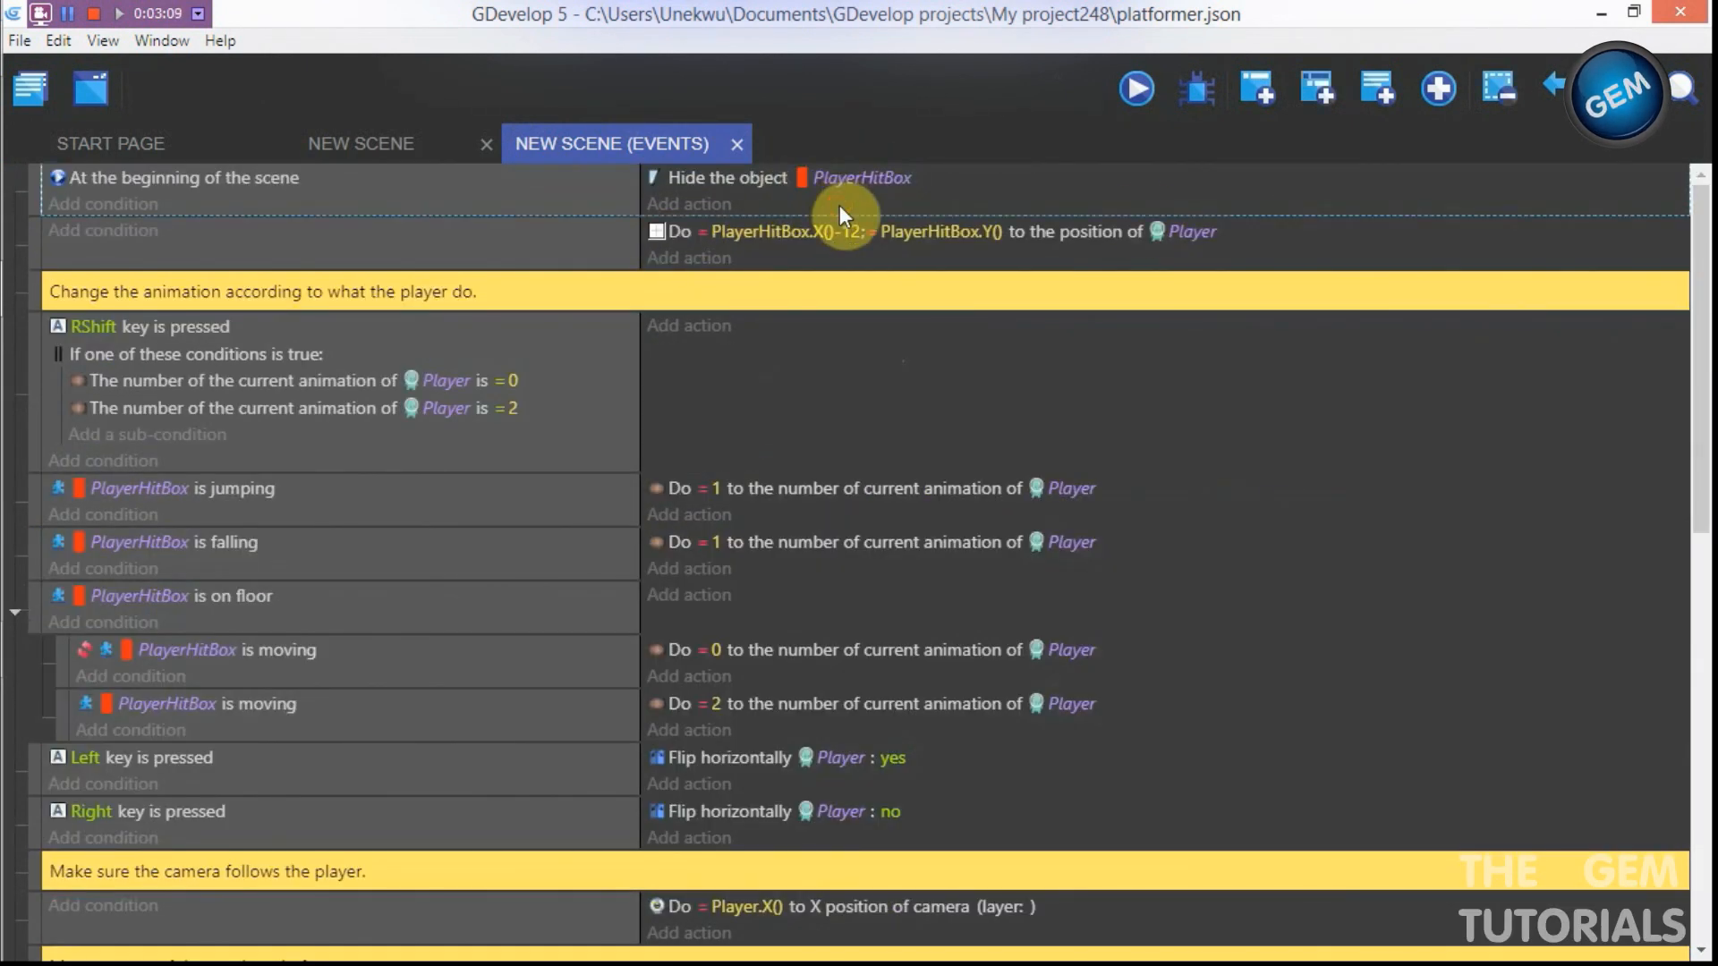
{"action": "left_click", "coordinate": [1452, 97]}
{"action": "left_click", "coordinate": [1487, 199]}
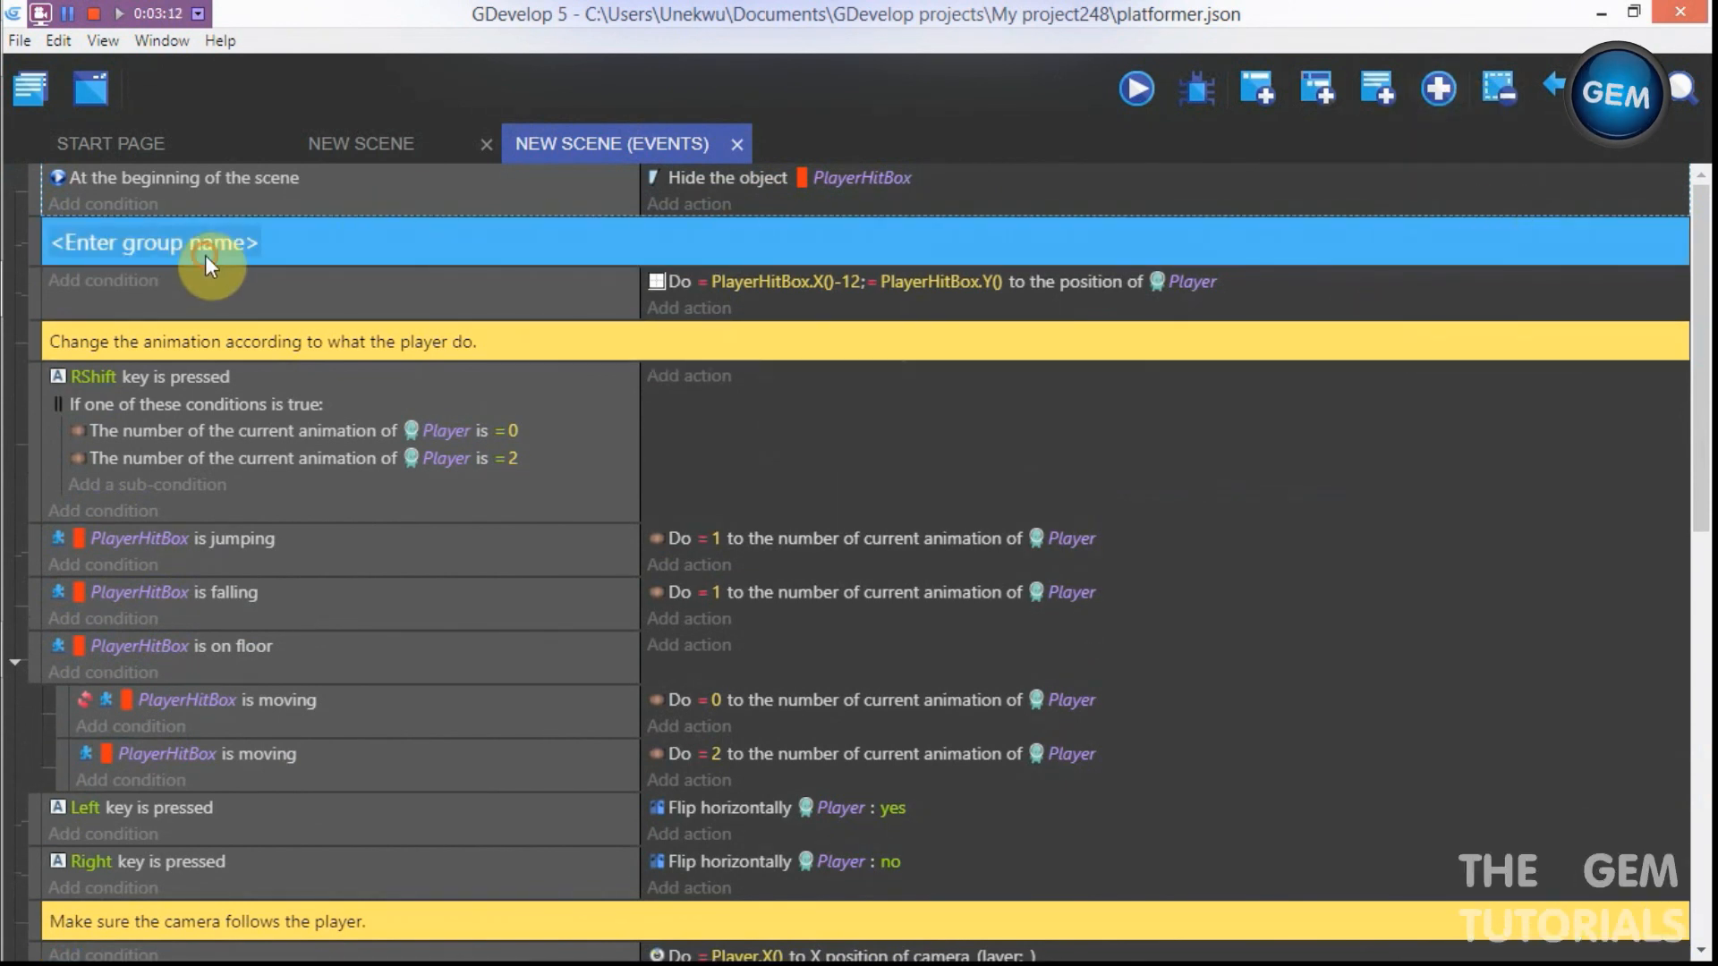
{"action": "left_click", "coordinate": [205, 255]}
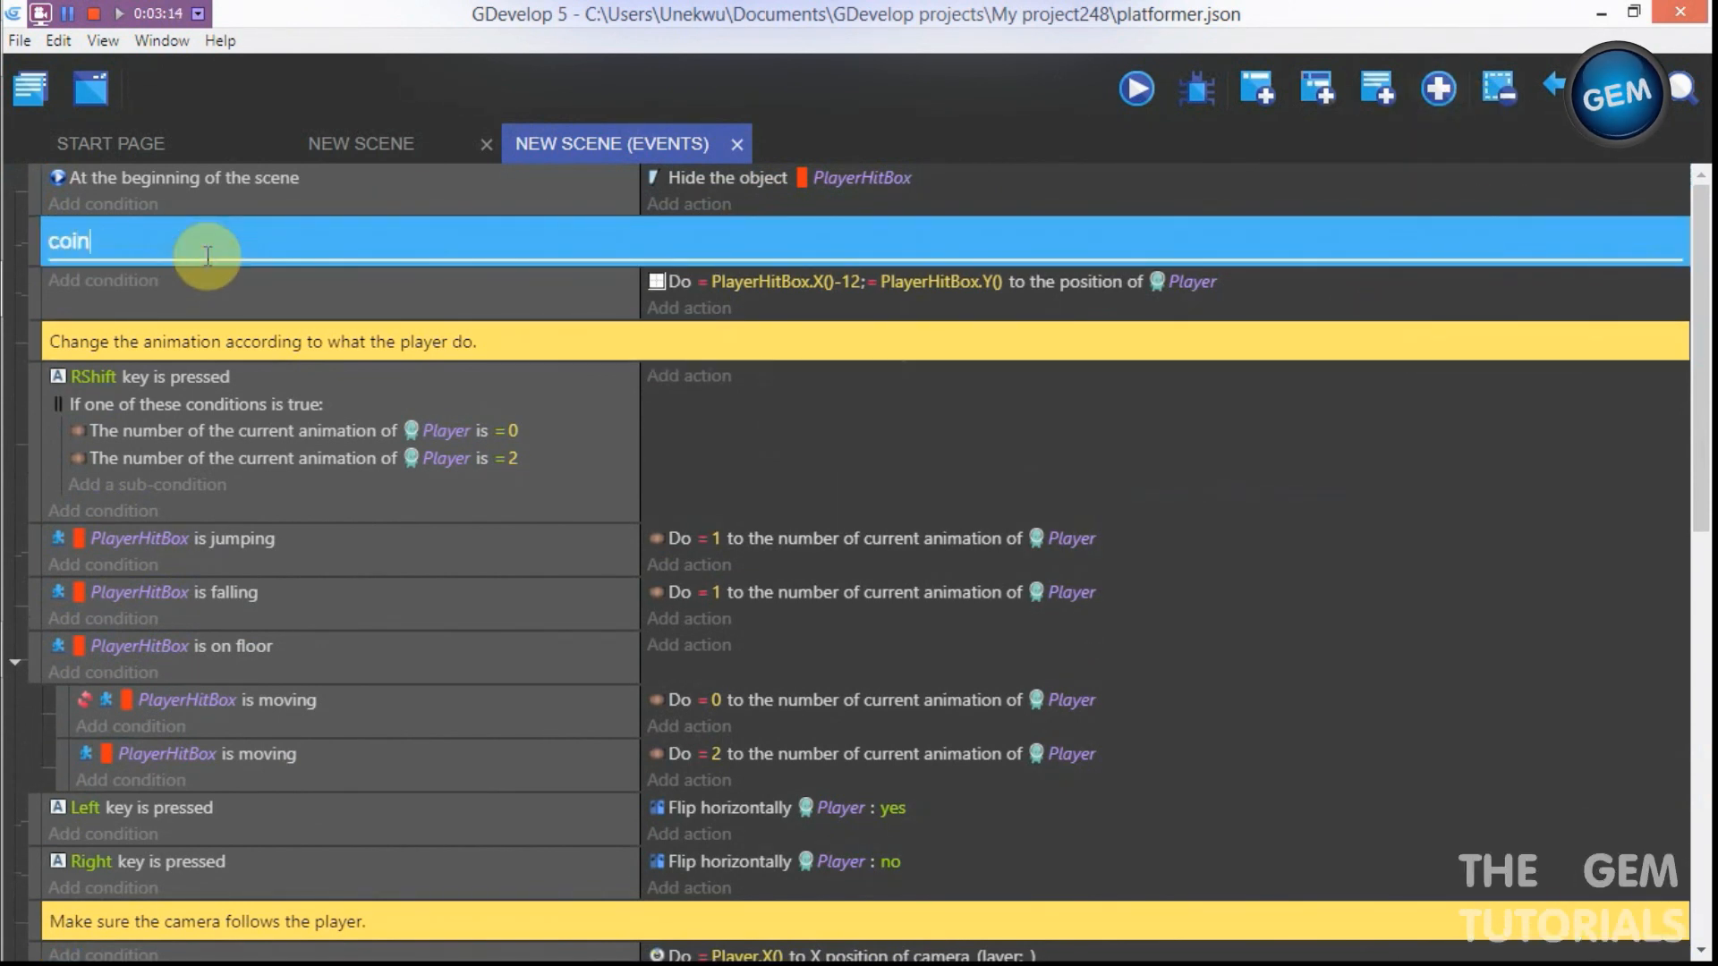
{"action": "key", "text": "Return"}
Step: Add a sub-event to the coinbox group with the condition At the beginning of the scene
{"action": "left_click", "coordinate": [31, 239]}
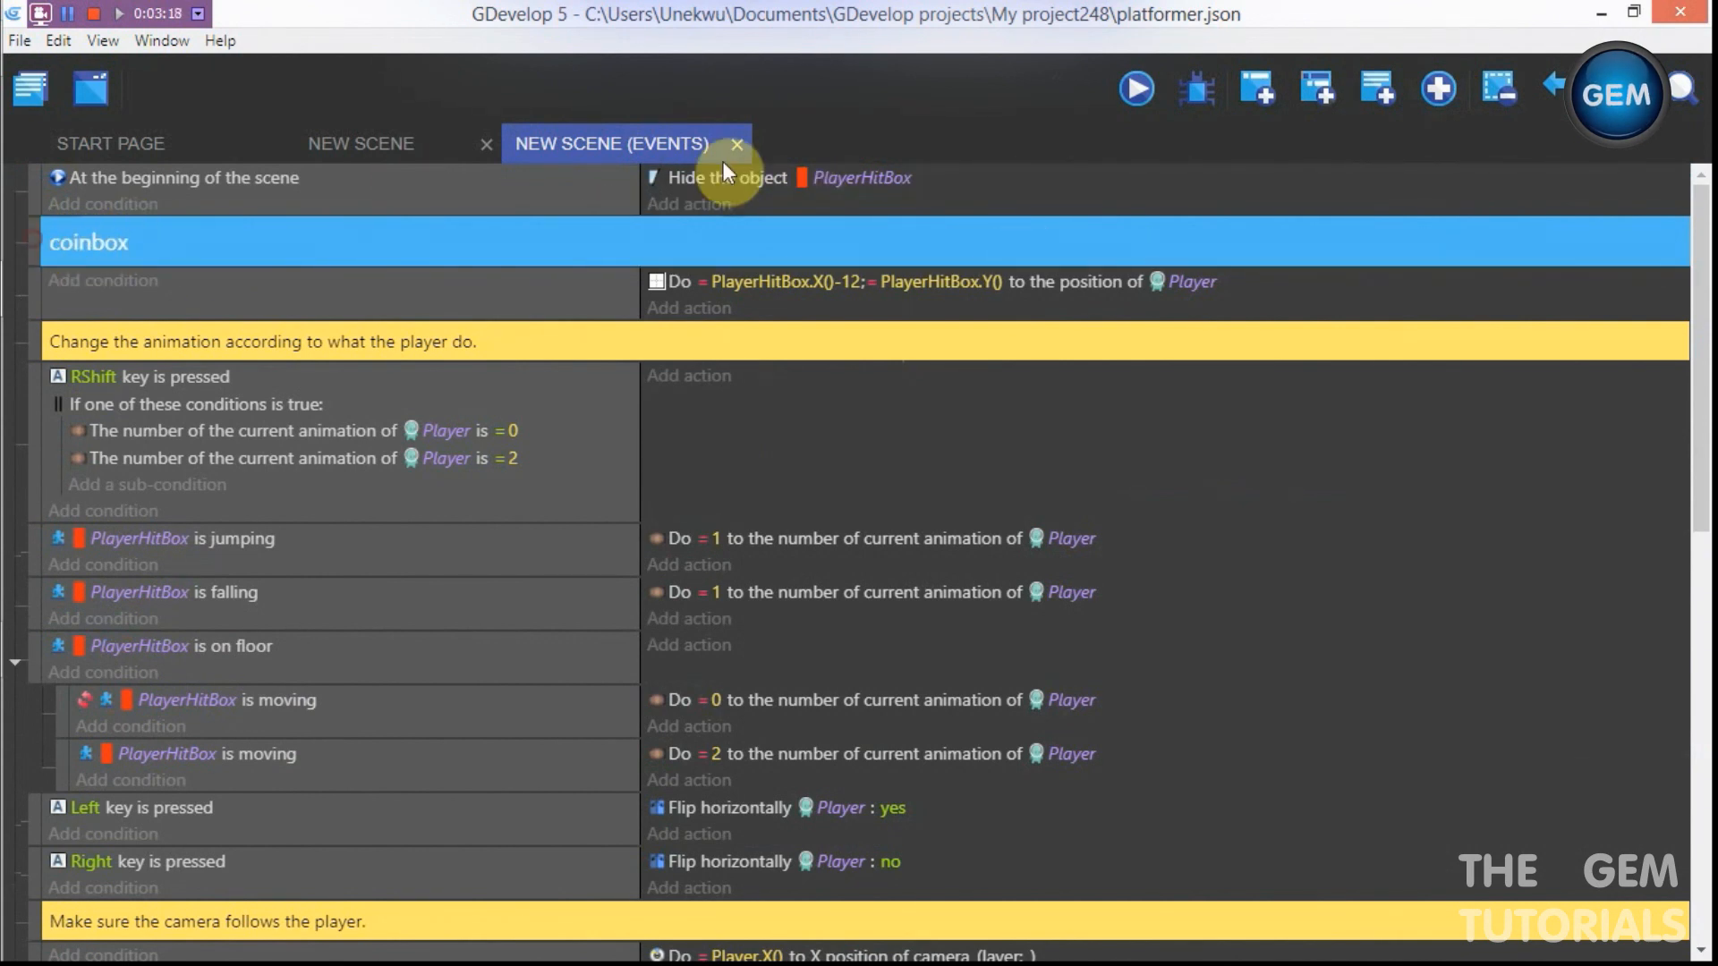
{"action": "left_click", "coordinate": [1317, 94]}
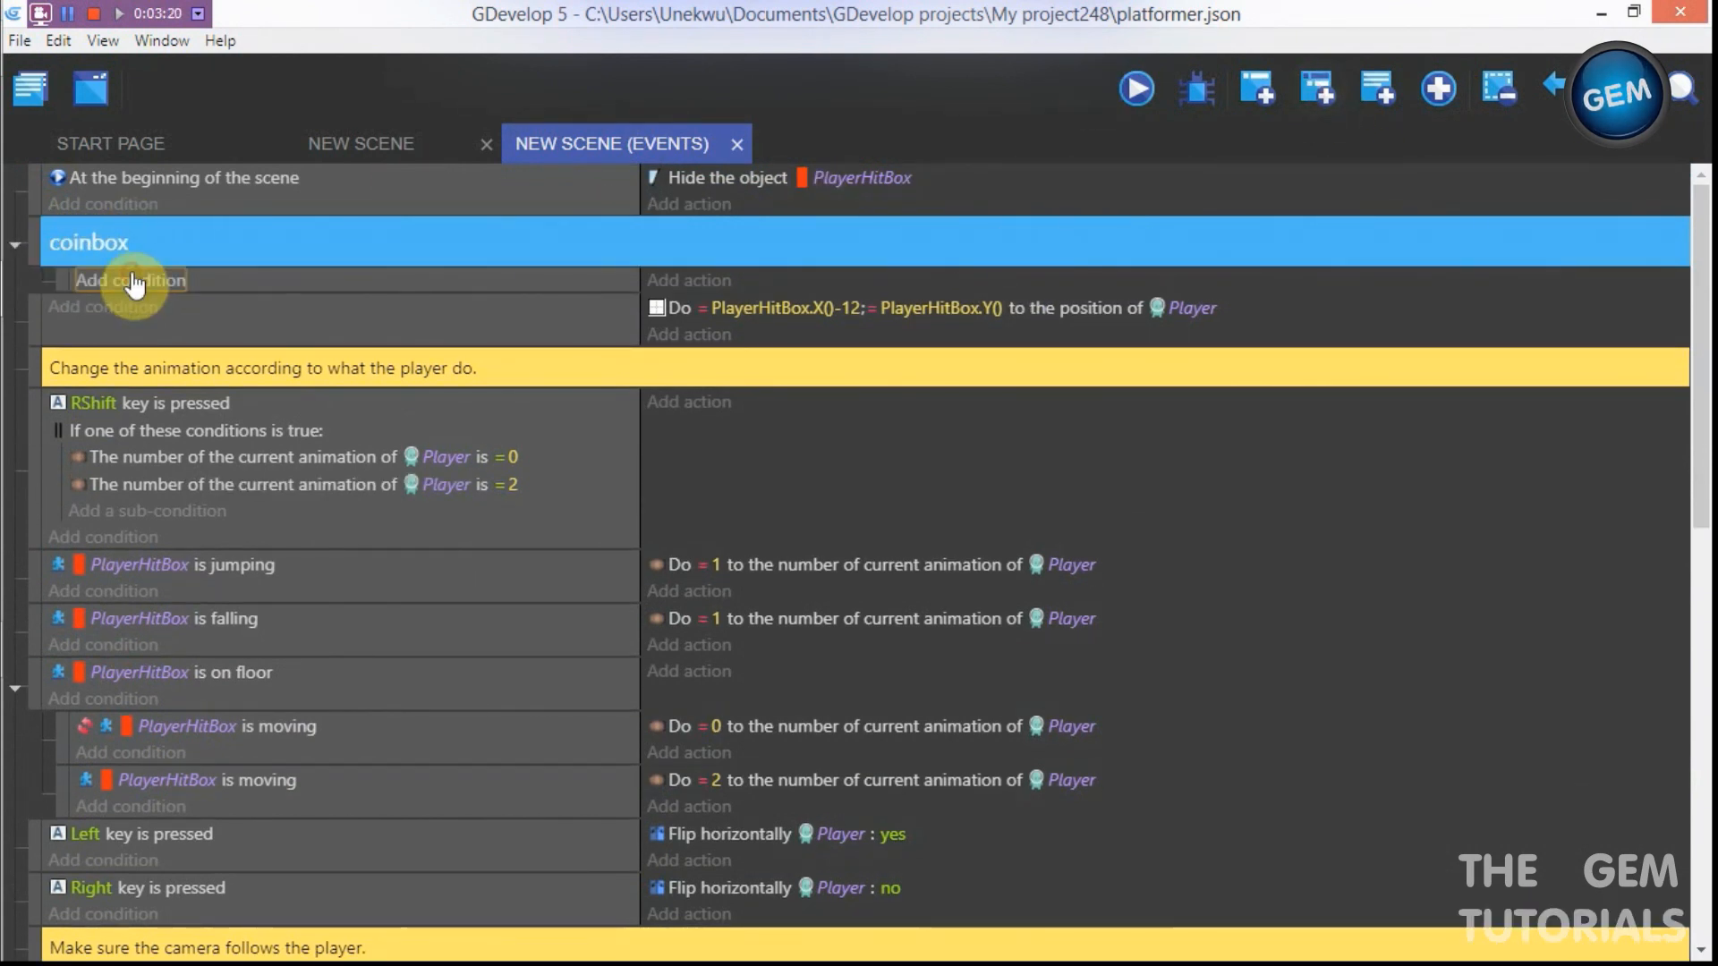
{"action": "left_click", "coordinate": [132, 275]}
{"action": "type", "text": "beh"}
{"action": "key", "text": "BackSpace"}
{"action": "type", "text": "g"}
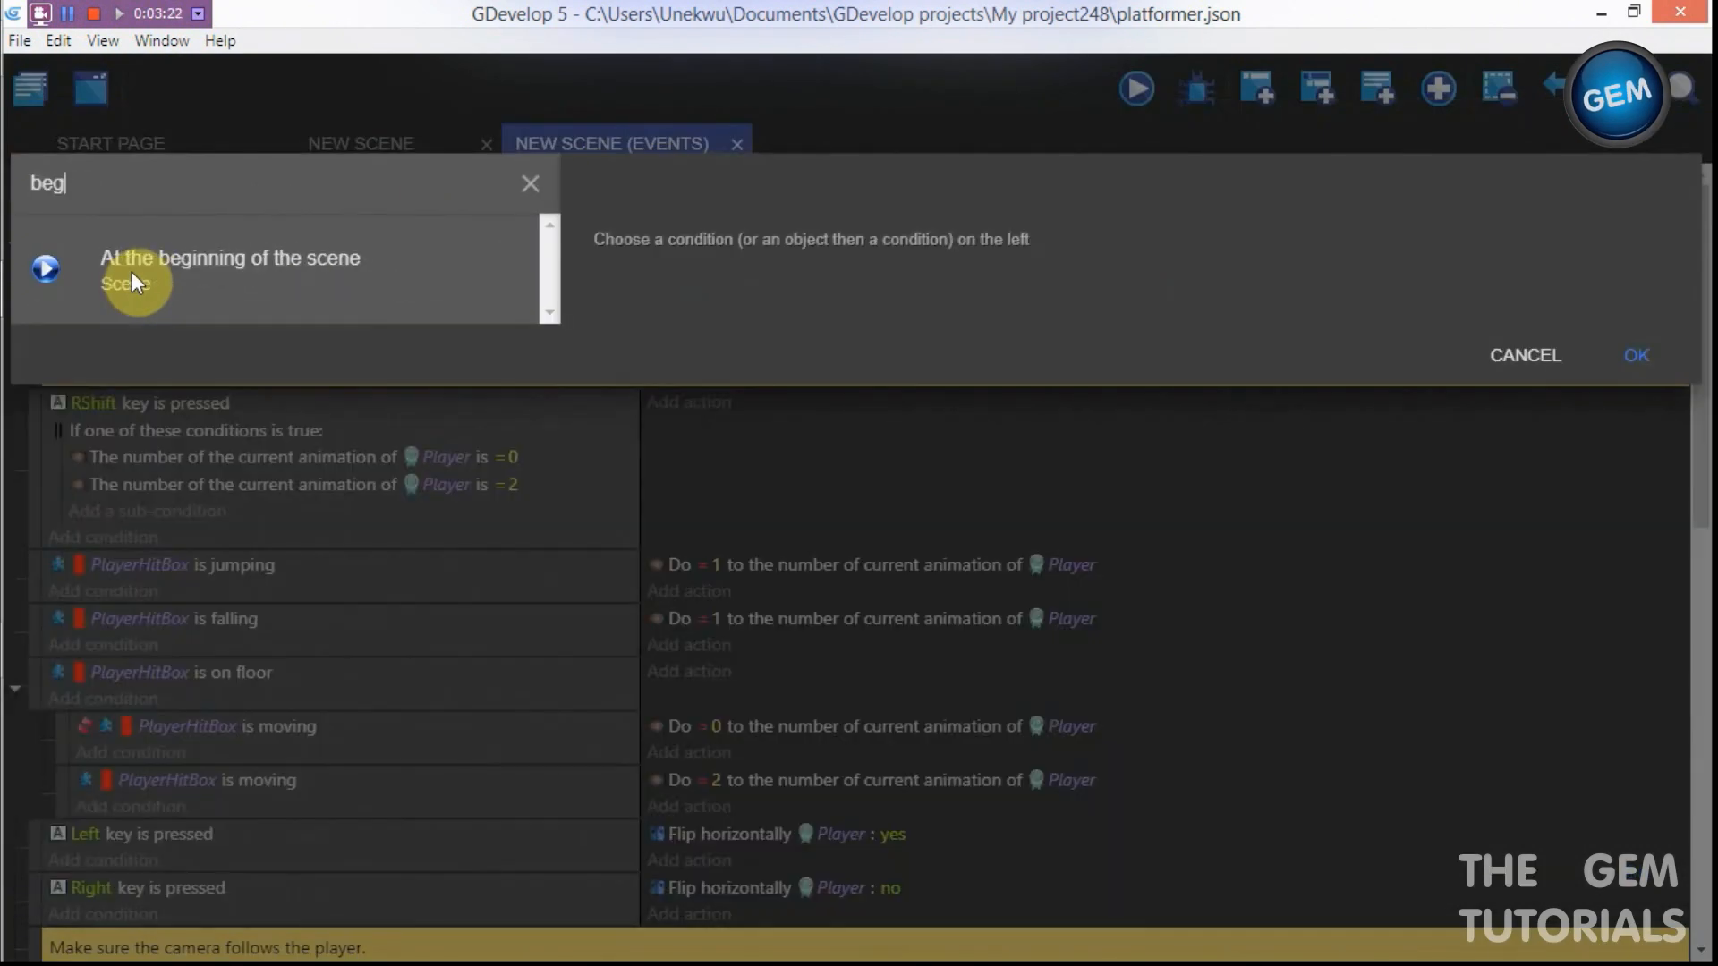
{"action": "left_click", "coordinate": [132, 271]}
{"action": "left_click", "coordinate": [1634, 393]}
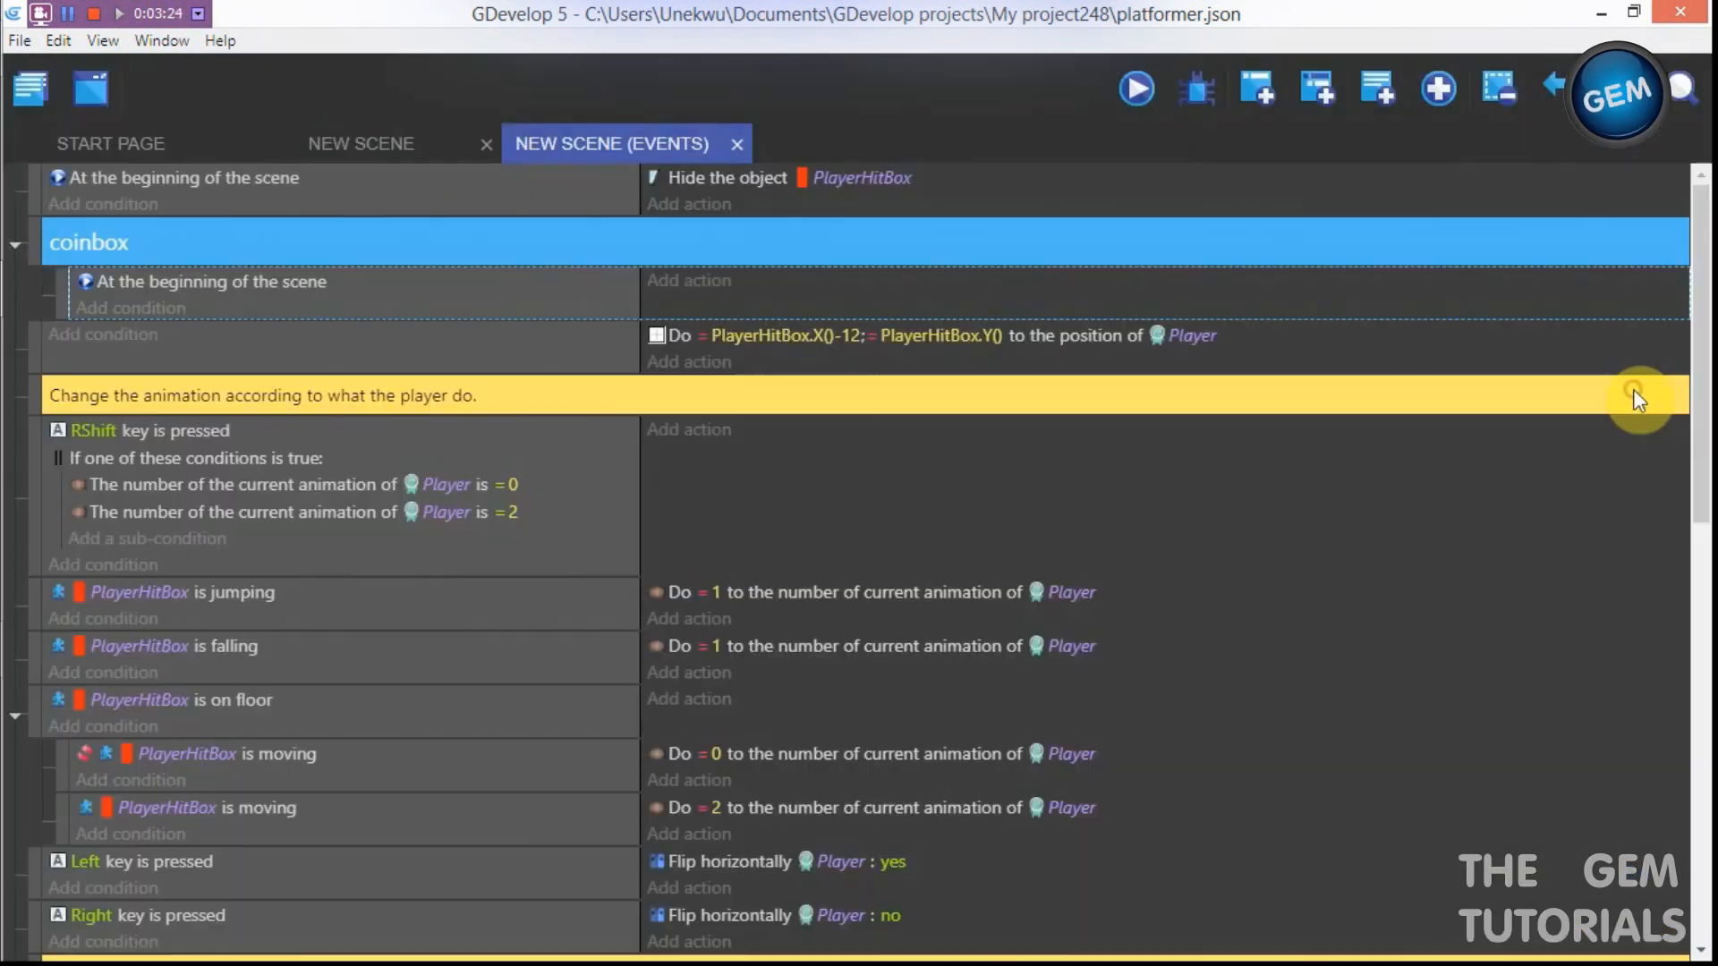
Step: Start a Create an object action in the coinbox group's sub-event, with coinhitbox as the object to create
{"action": "left_click", "coordinate": [671, 285]}
{"action": "type", "text": "creat"}
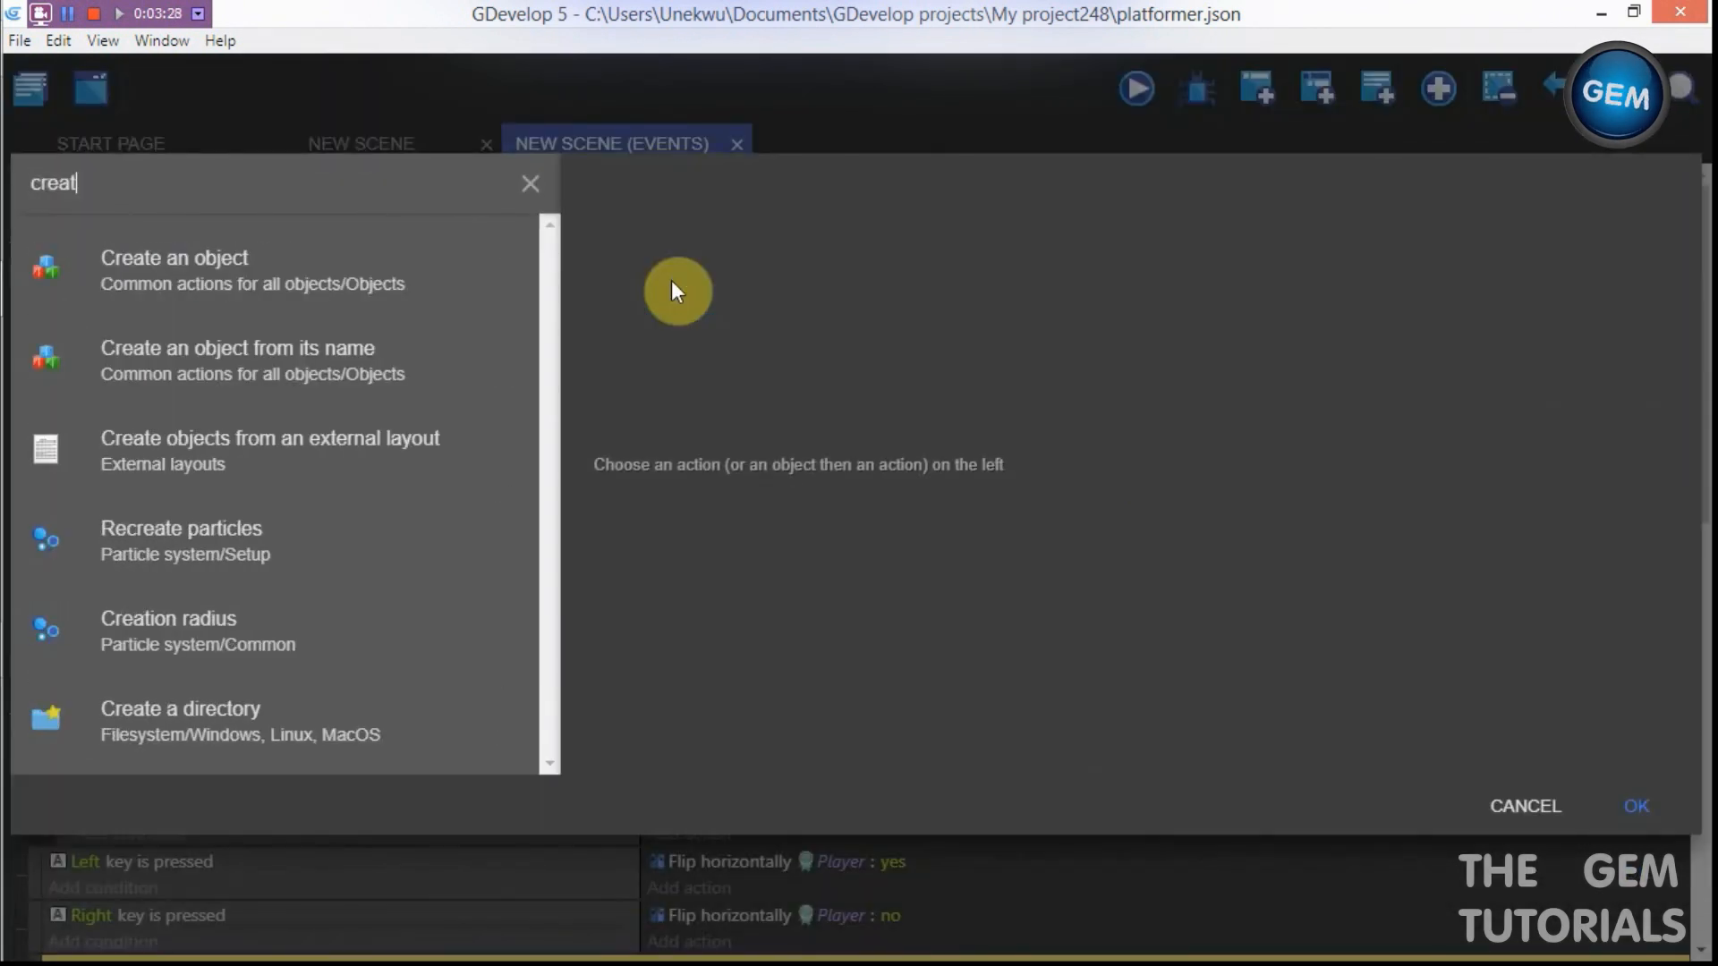
{"action": "left_click", "coordinate": [472, 273]}
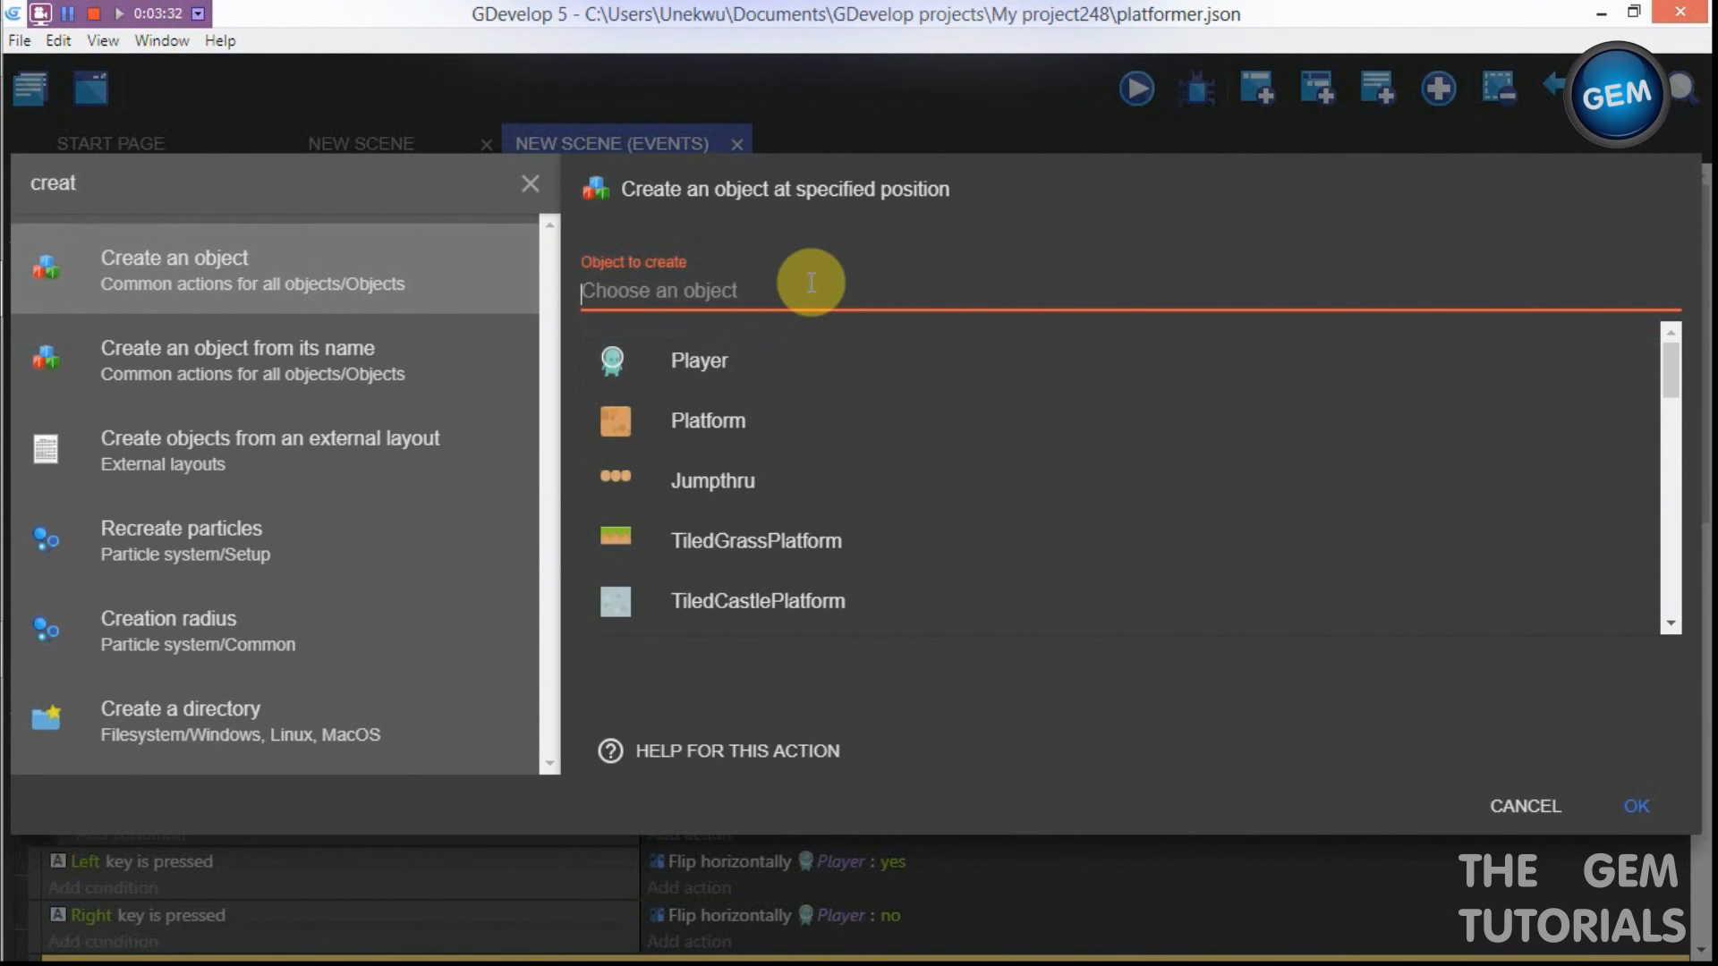
{"action": "type", "text": "coi"}
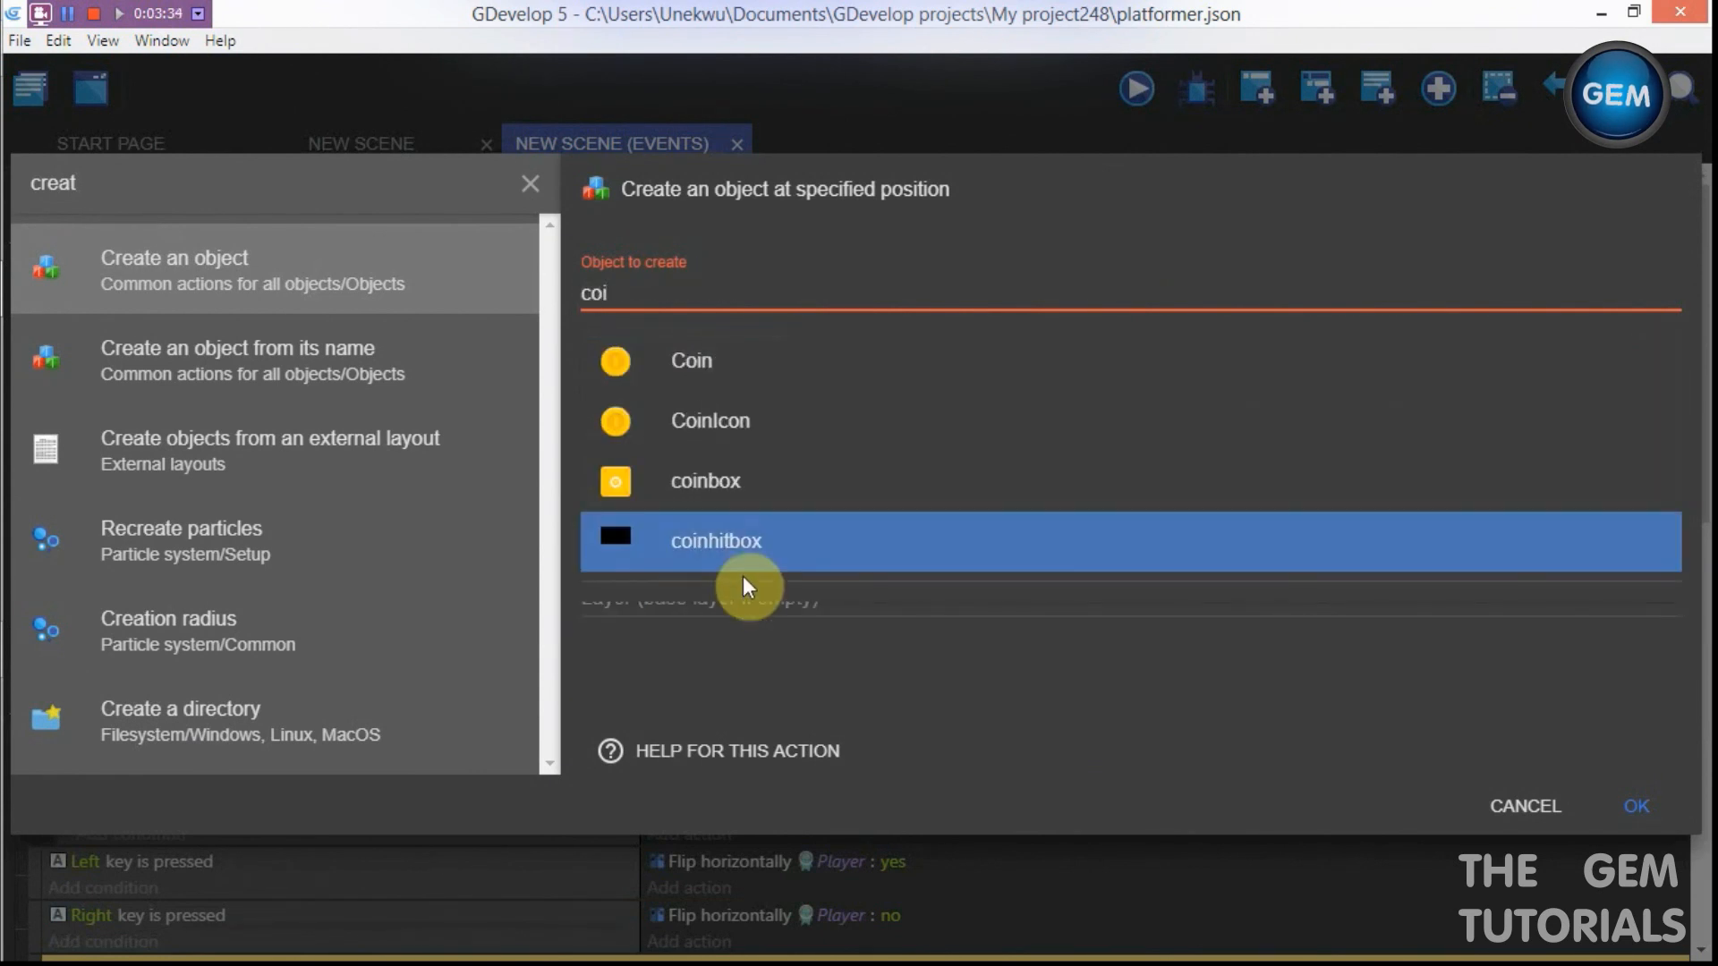
{"action": "left_click", "coordinate": [743, 553]}
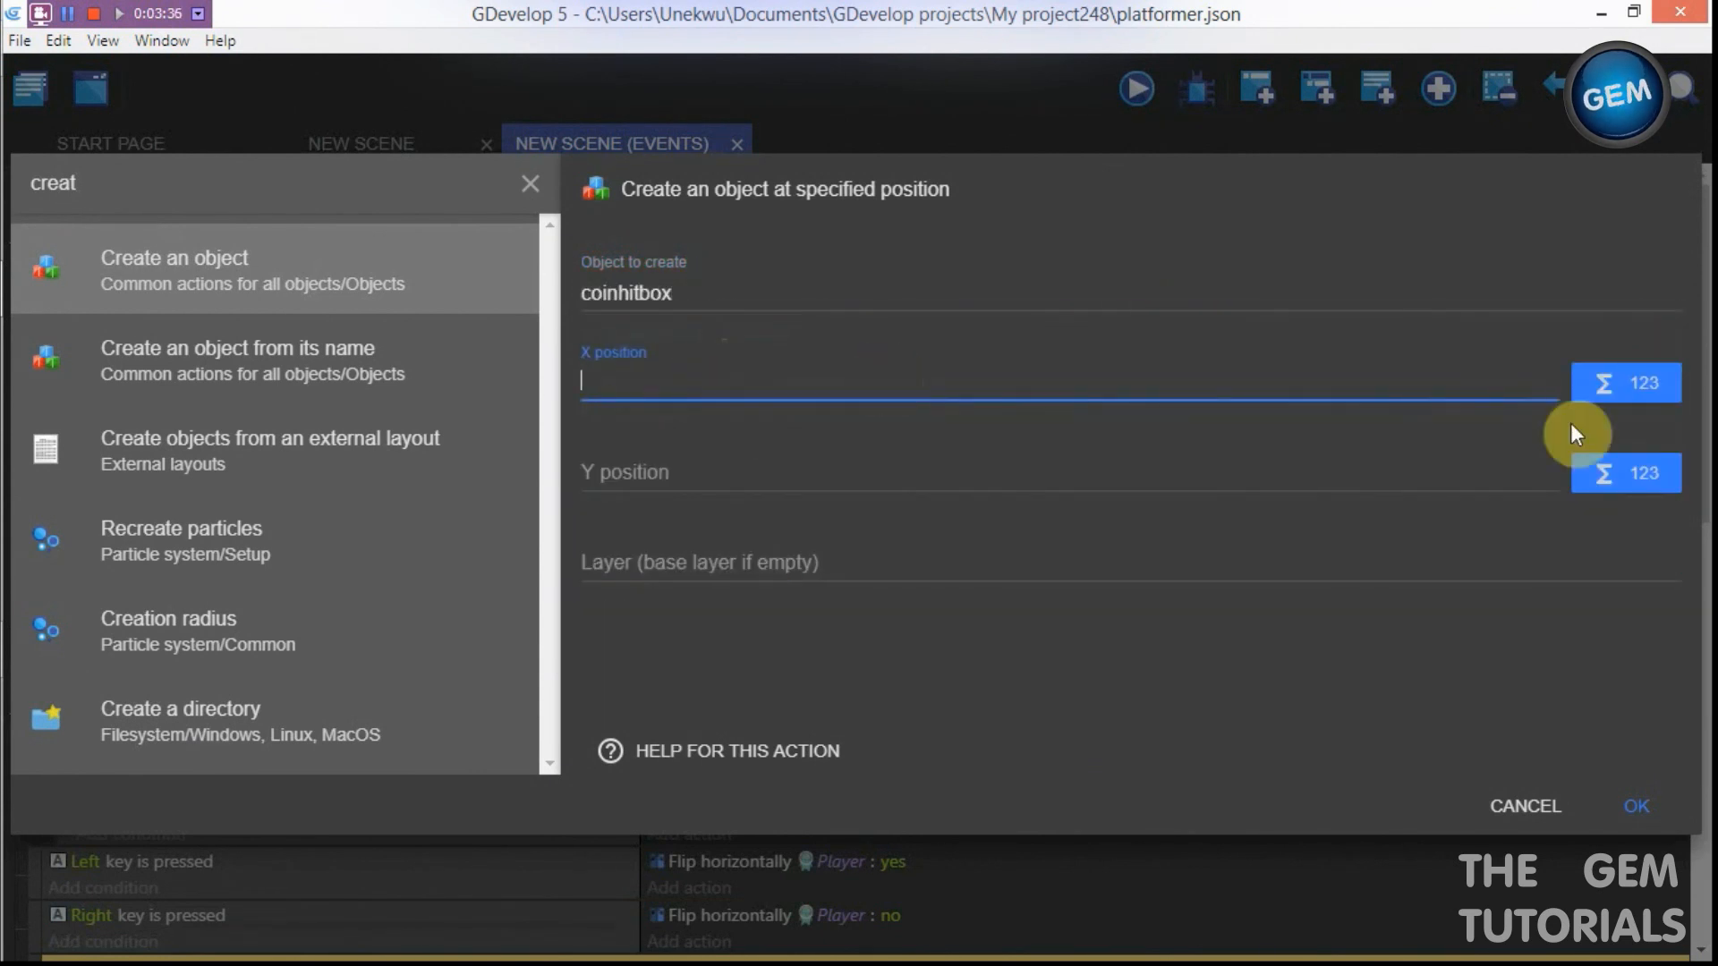
Step: Set the X position of the created coinhitbox to the expression coinbox.X()+10
{"action": "left_click", "coordinate": [1630, 392]}
{"action": "type", "text": "x pos"}
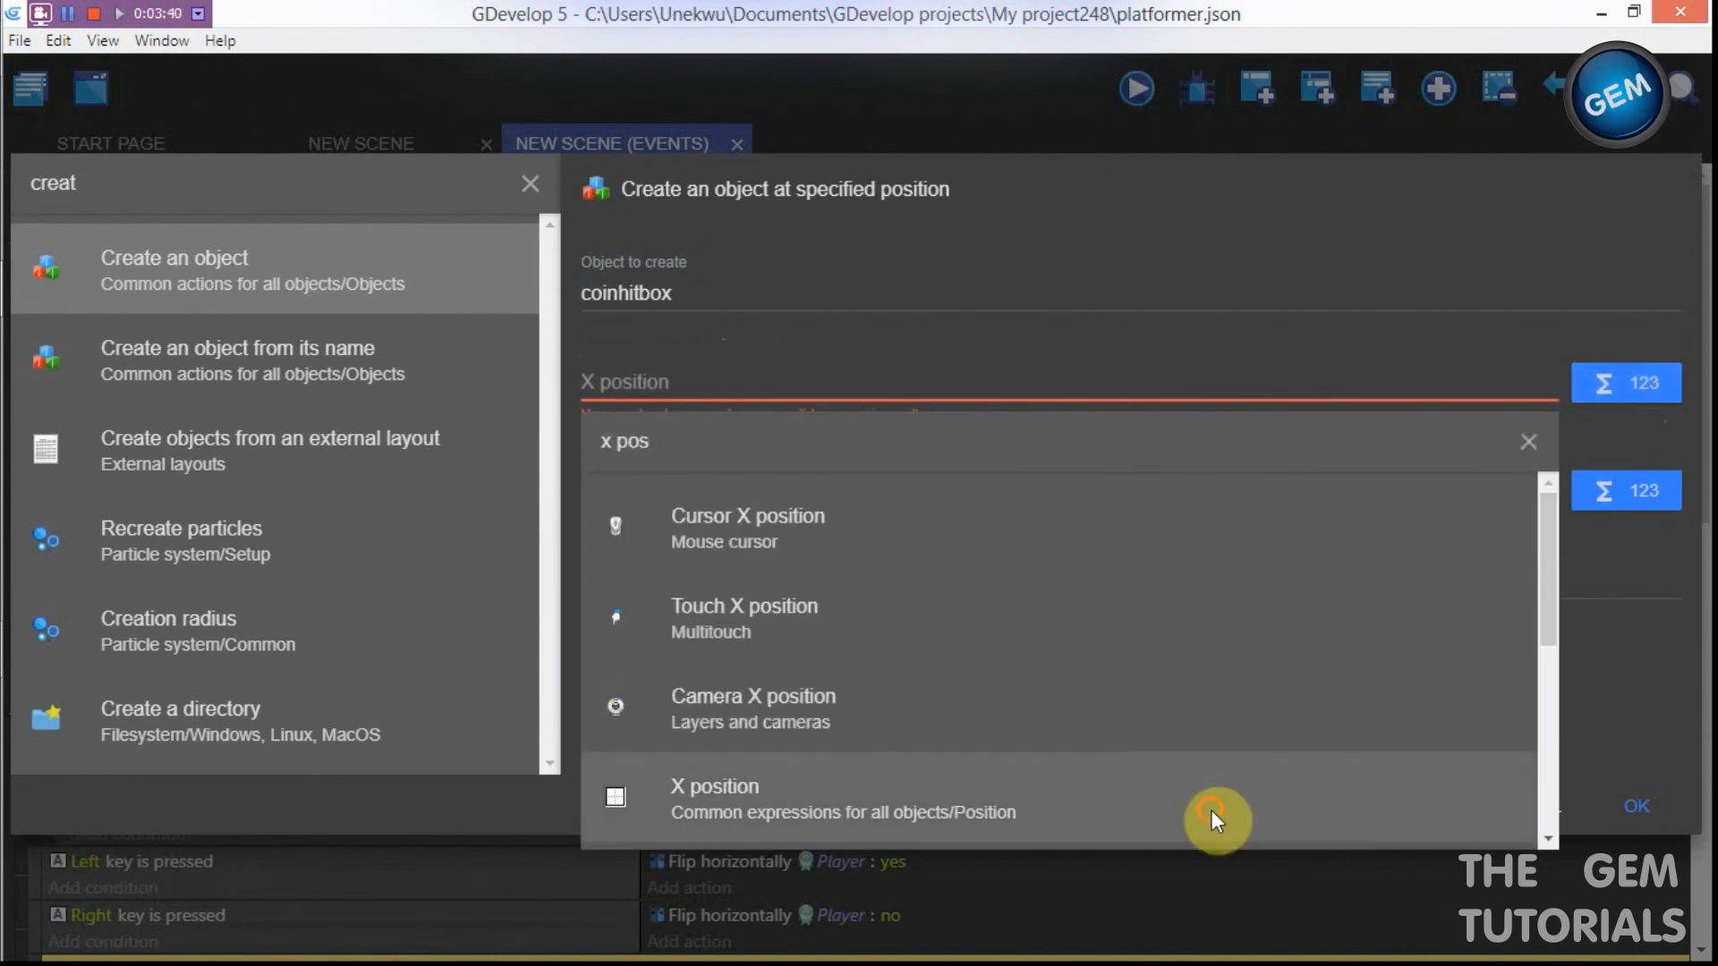
{"action": "left_click", "coordinate": [1212, 801]}
{"action": "left_click", "coordinate": [639, 479]}
{"action": "type", "text": "coin"}
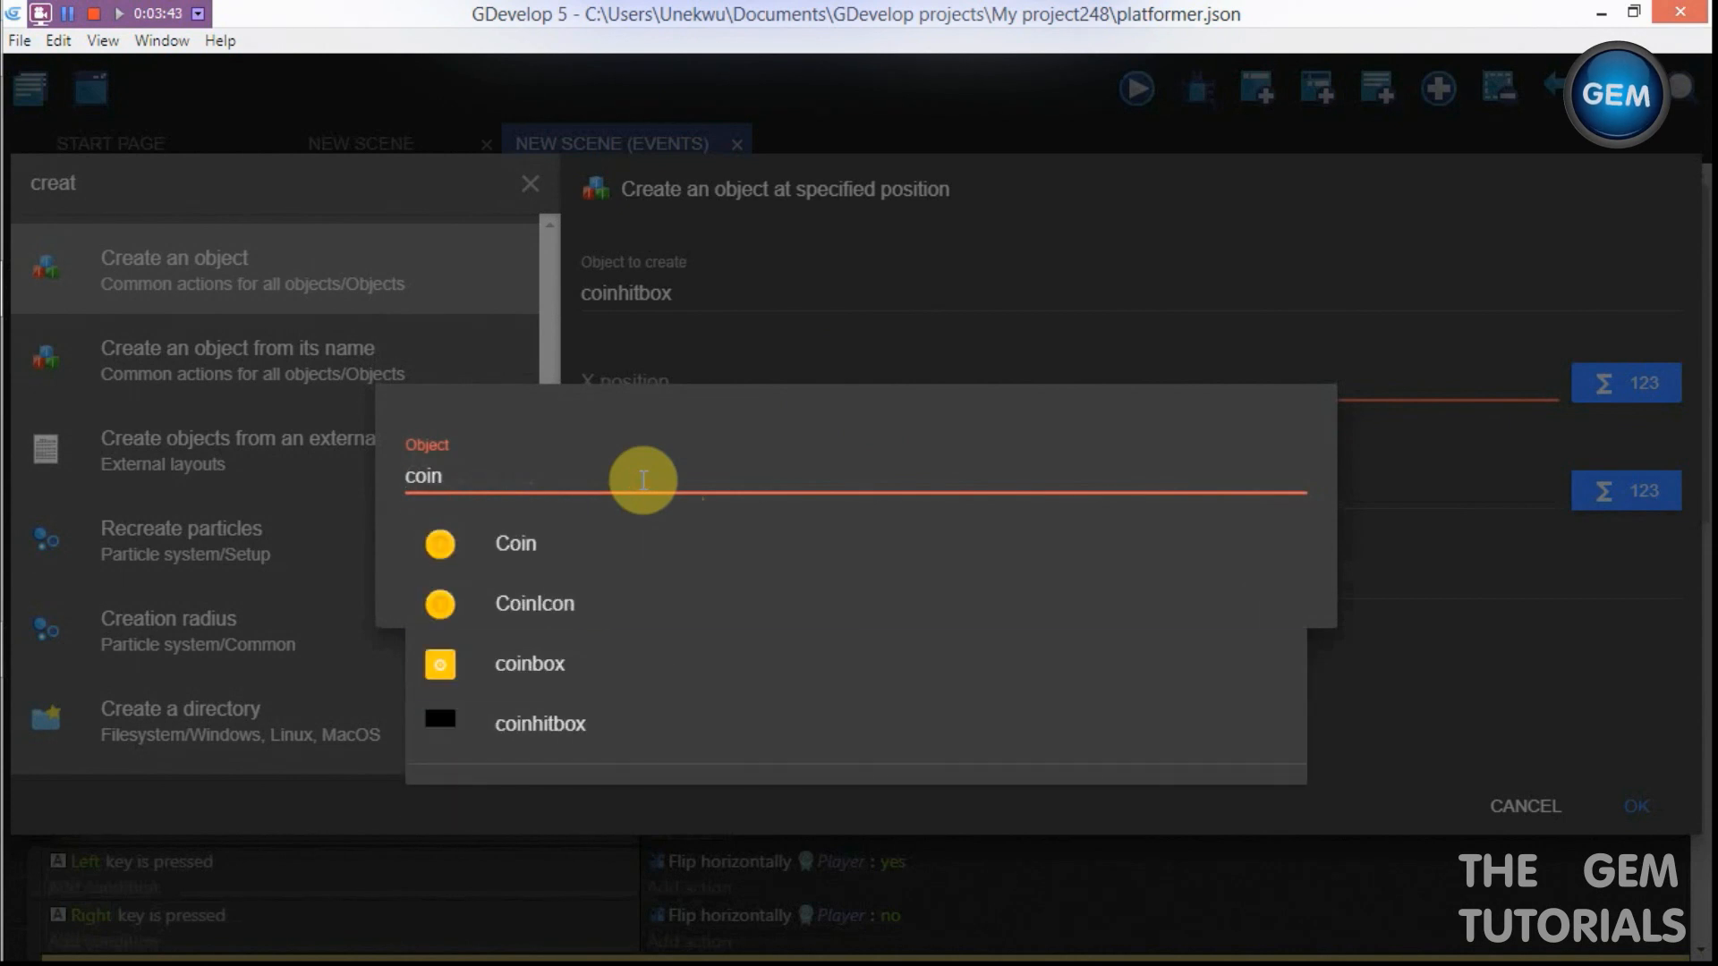
{"action": "left_click", "coordinate": [587, 666]}
{"action": "left_click", "coordinate": [1270, 582]}
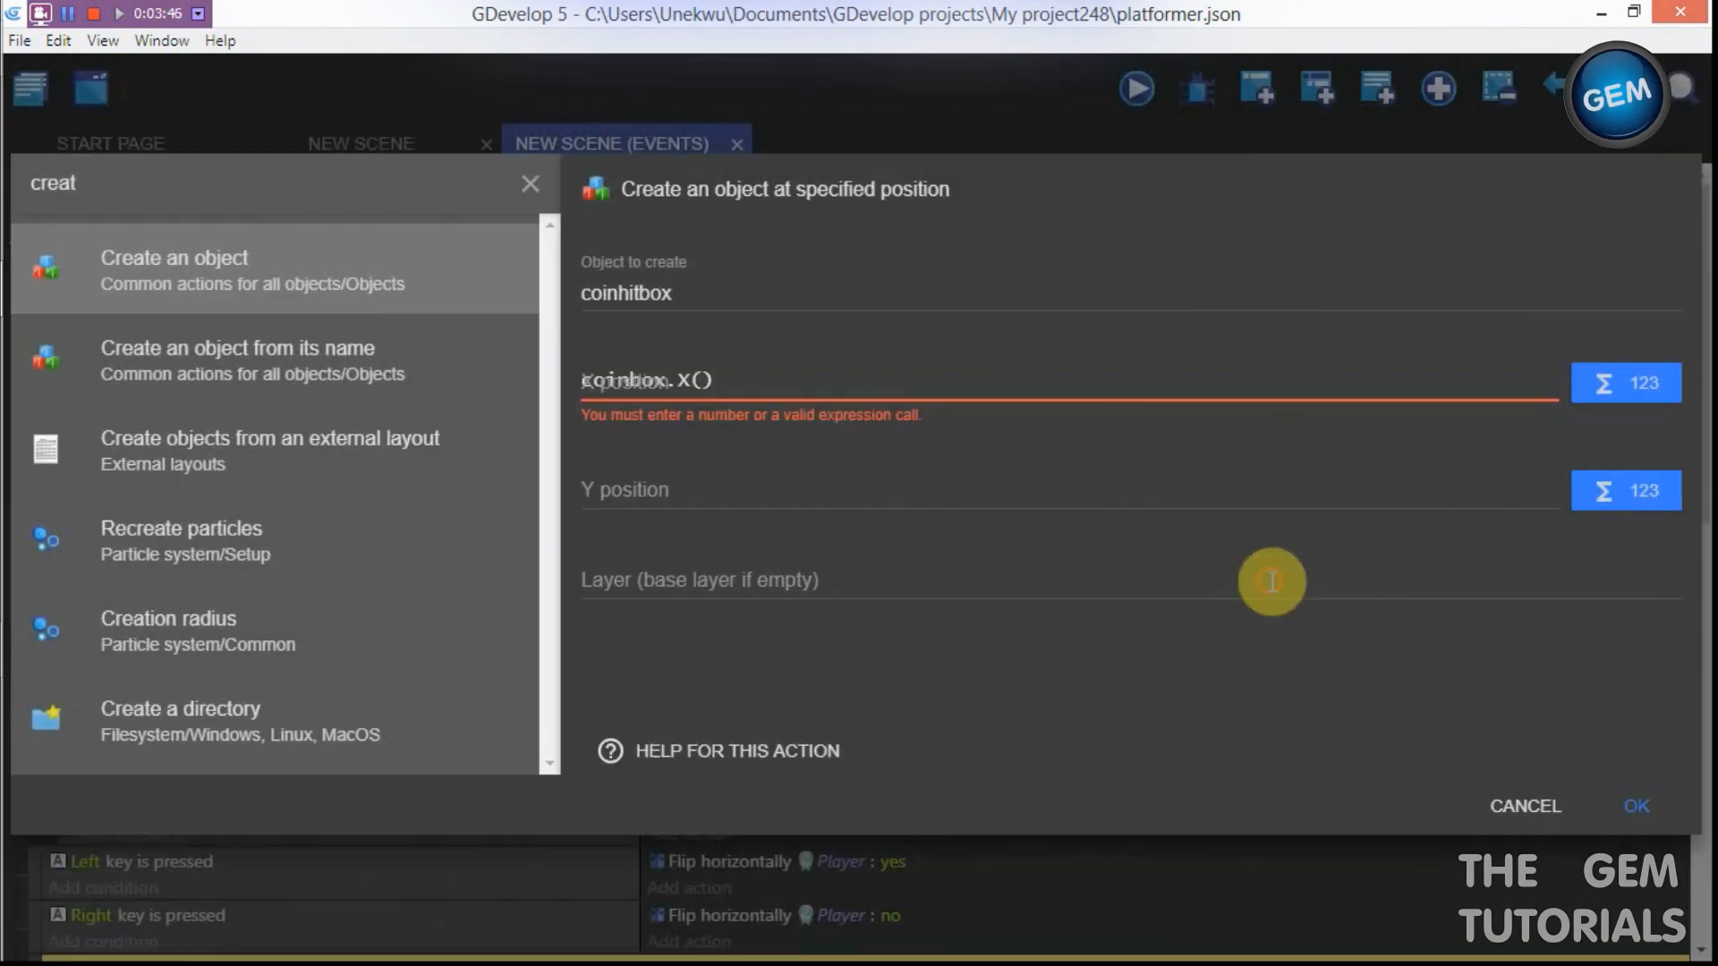
{"action": "left_click", "coordinate": [756, 376]}
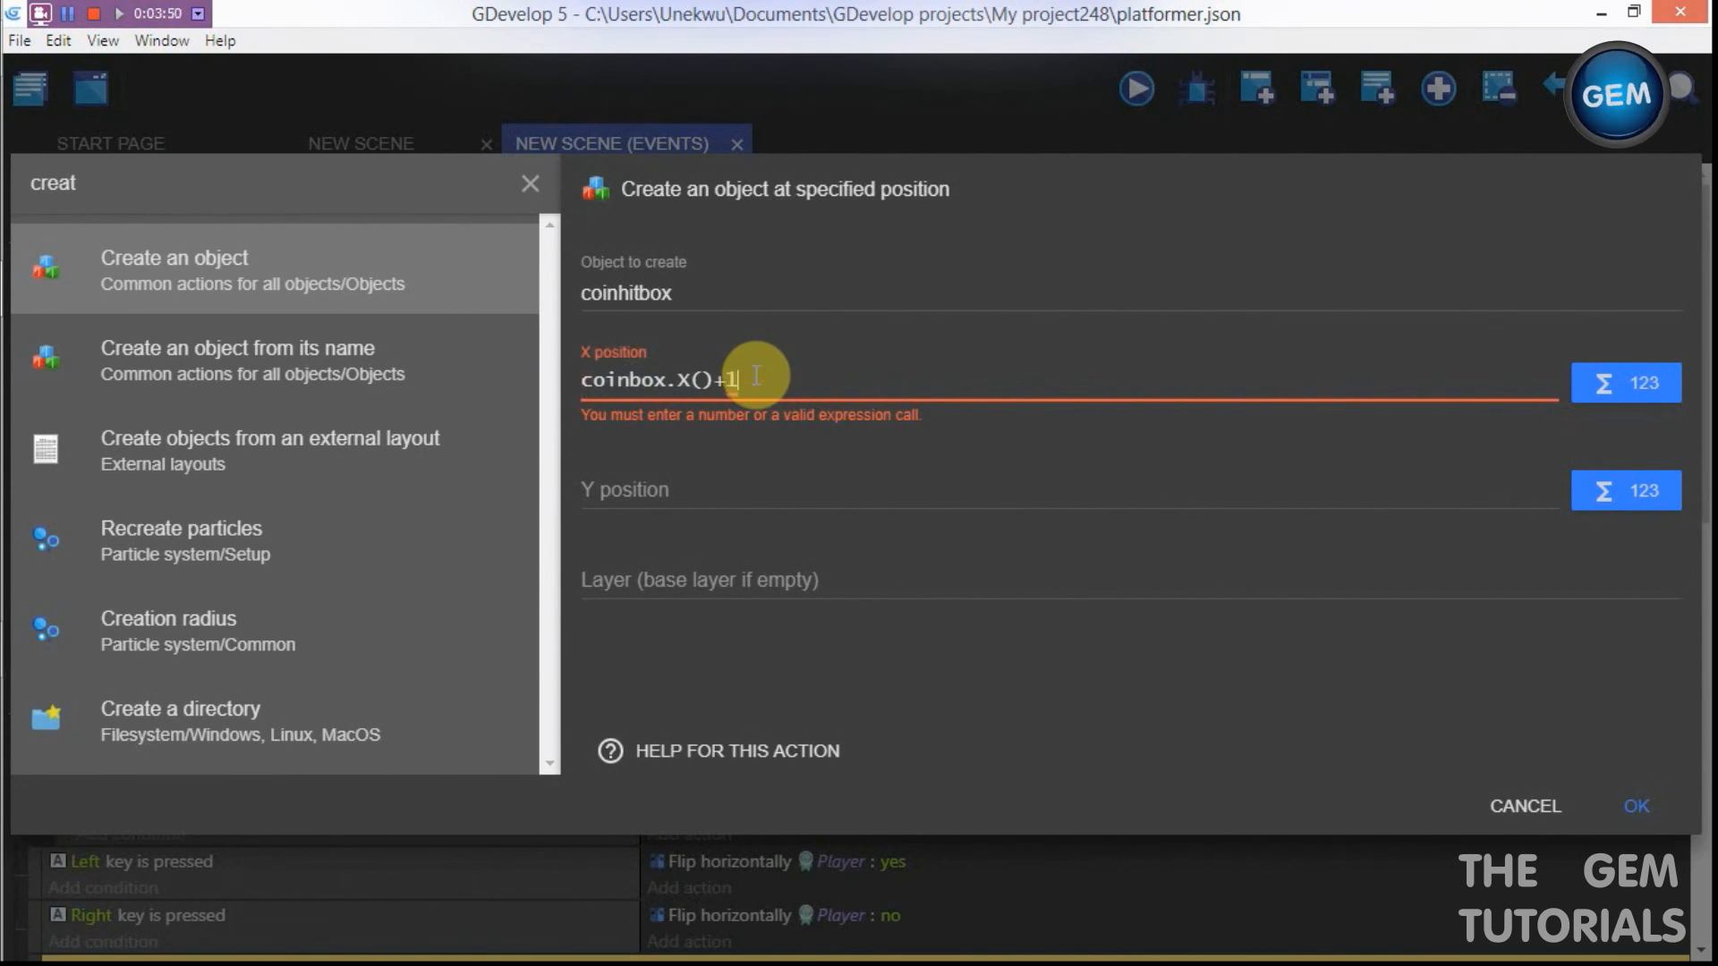
Step: Set the Y position of the created coinhitbox to the expression coinbox.Y()+40
{"action": "left_click", "coordinate": [728, 453]}
{"action": "left_click", "coordinate": [1613, 470]}
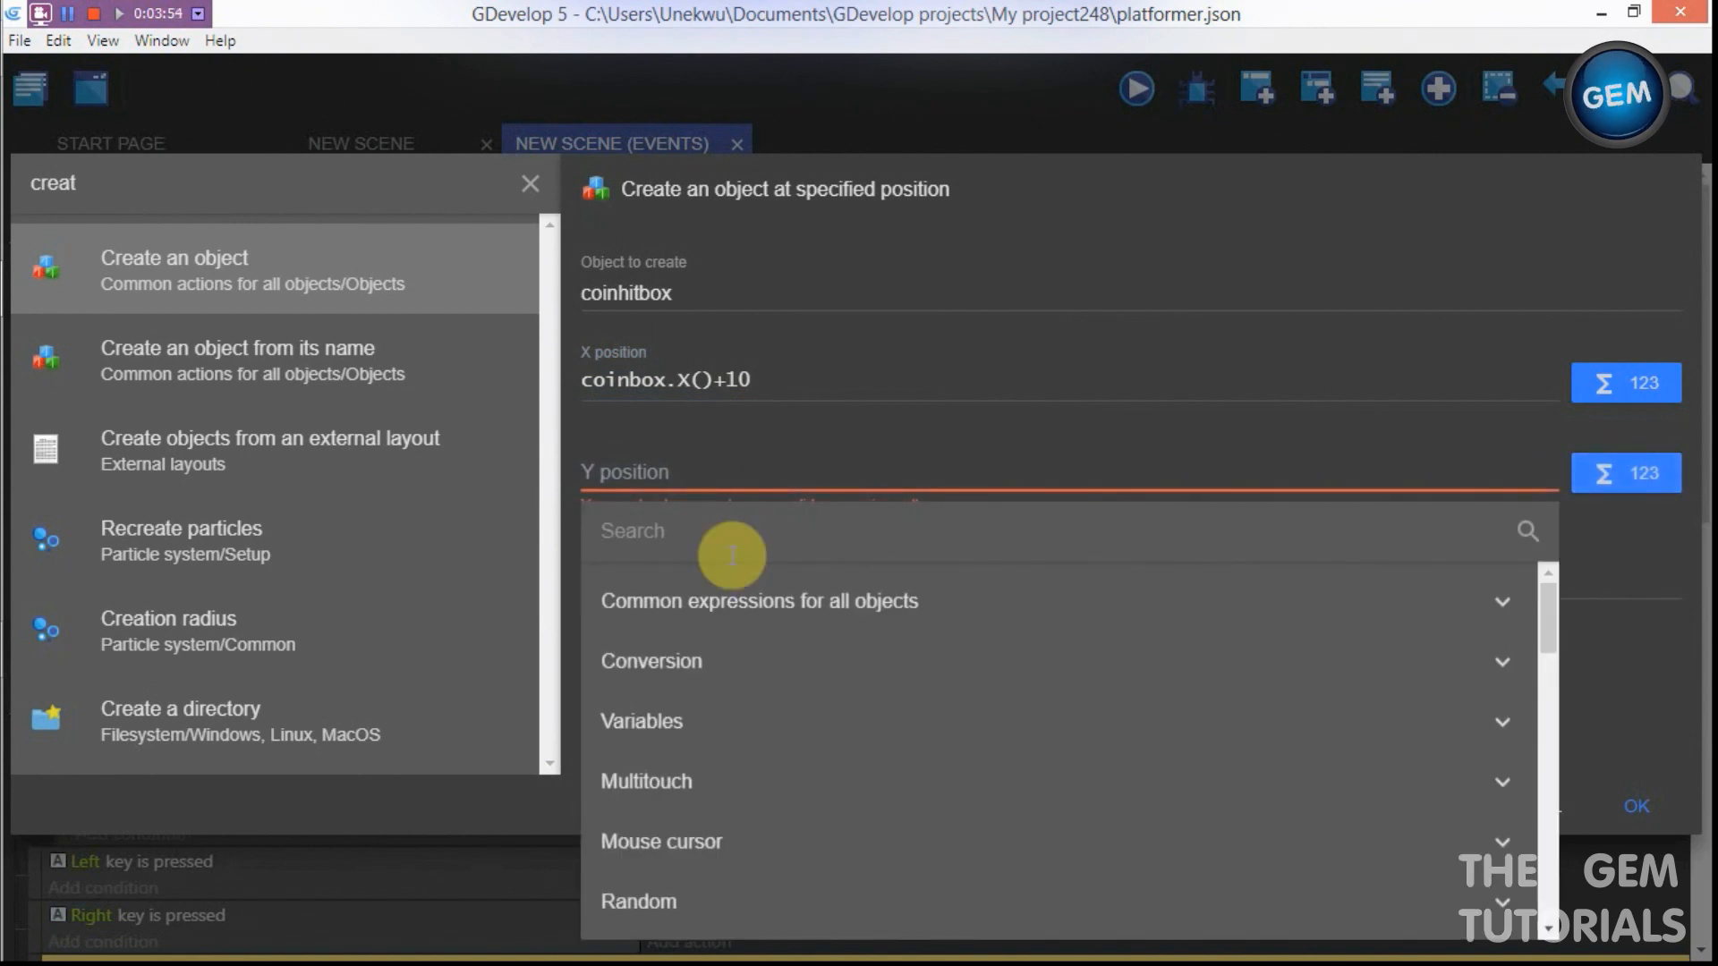
{"action": "type", "text": "y po"}
{"action": "left_click", "coordinate": [743, 889]}
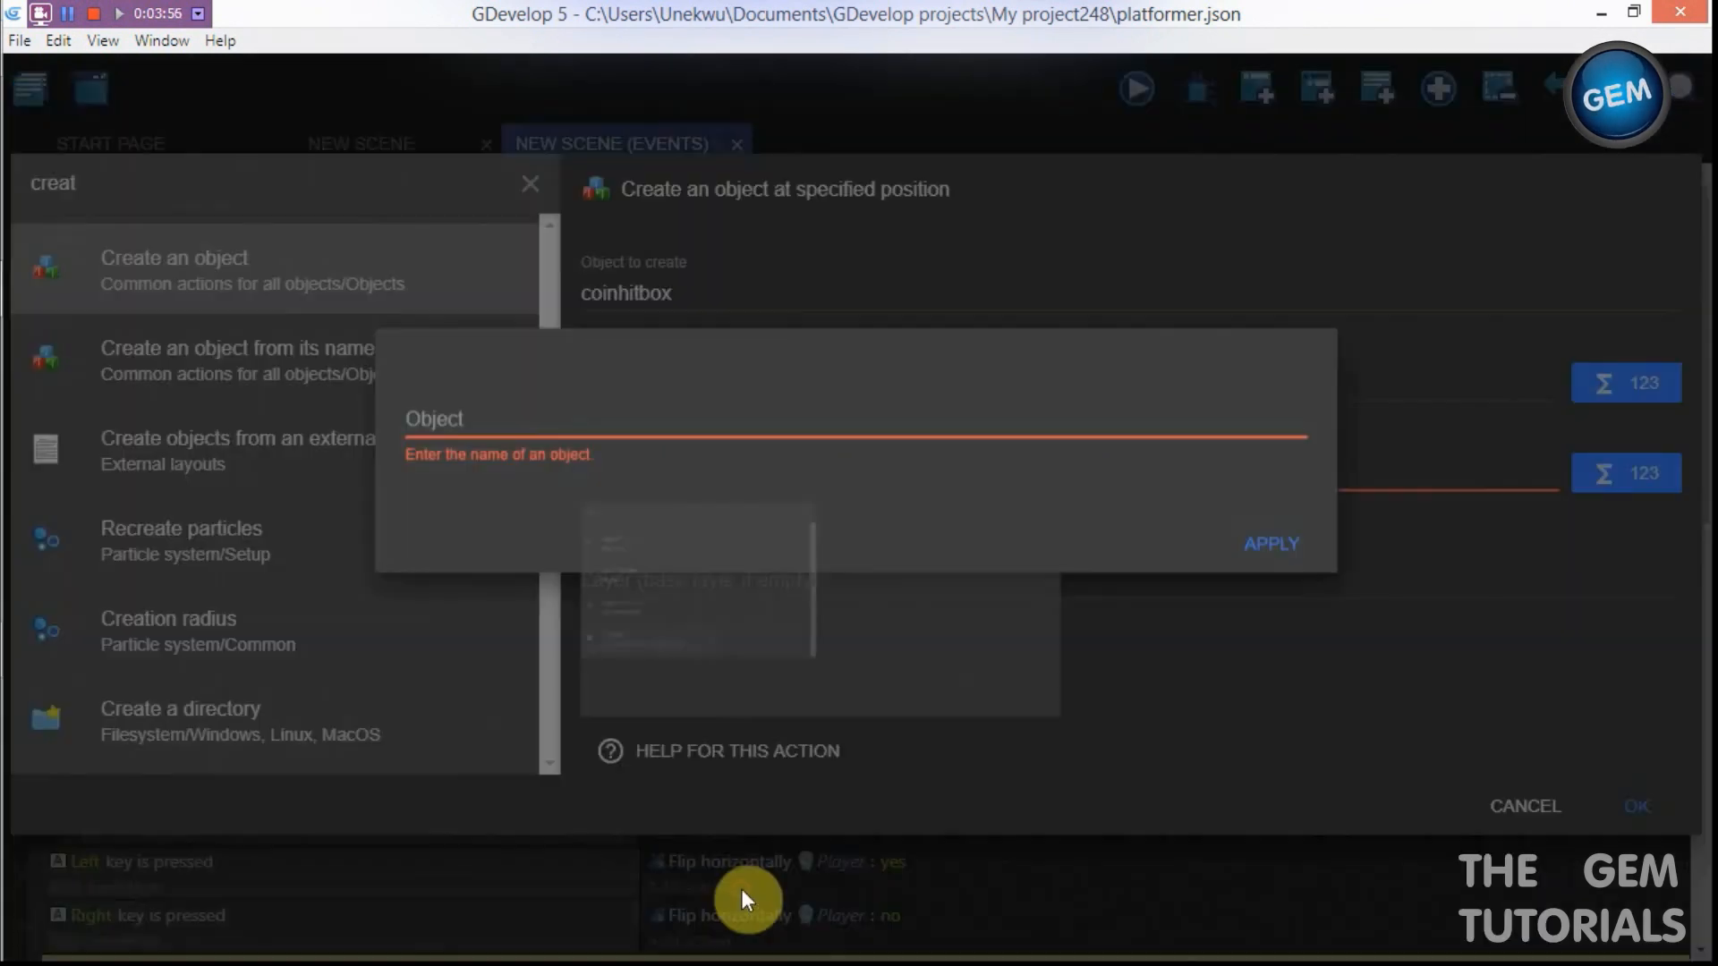
{"action": "left_click", "coordinate": [654, 471]}
{"action": "type", "text": "coin"}
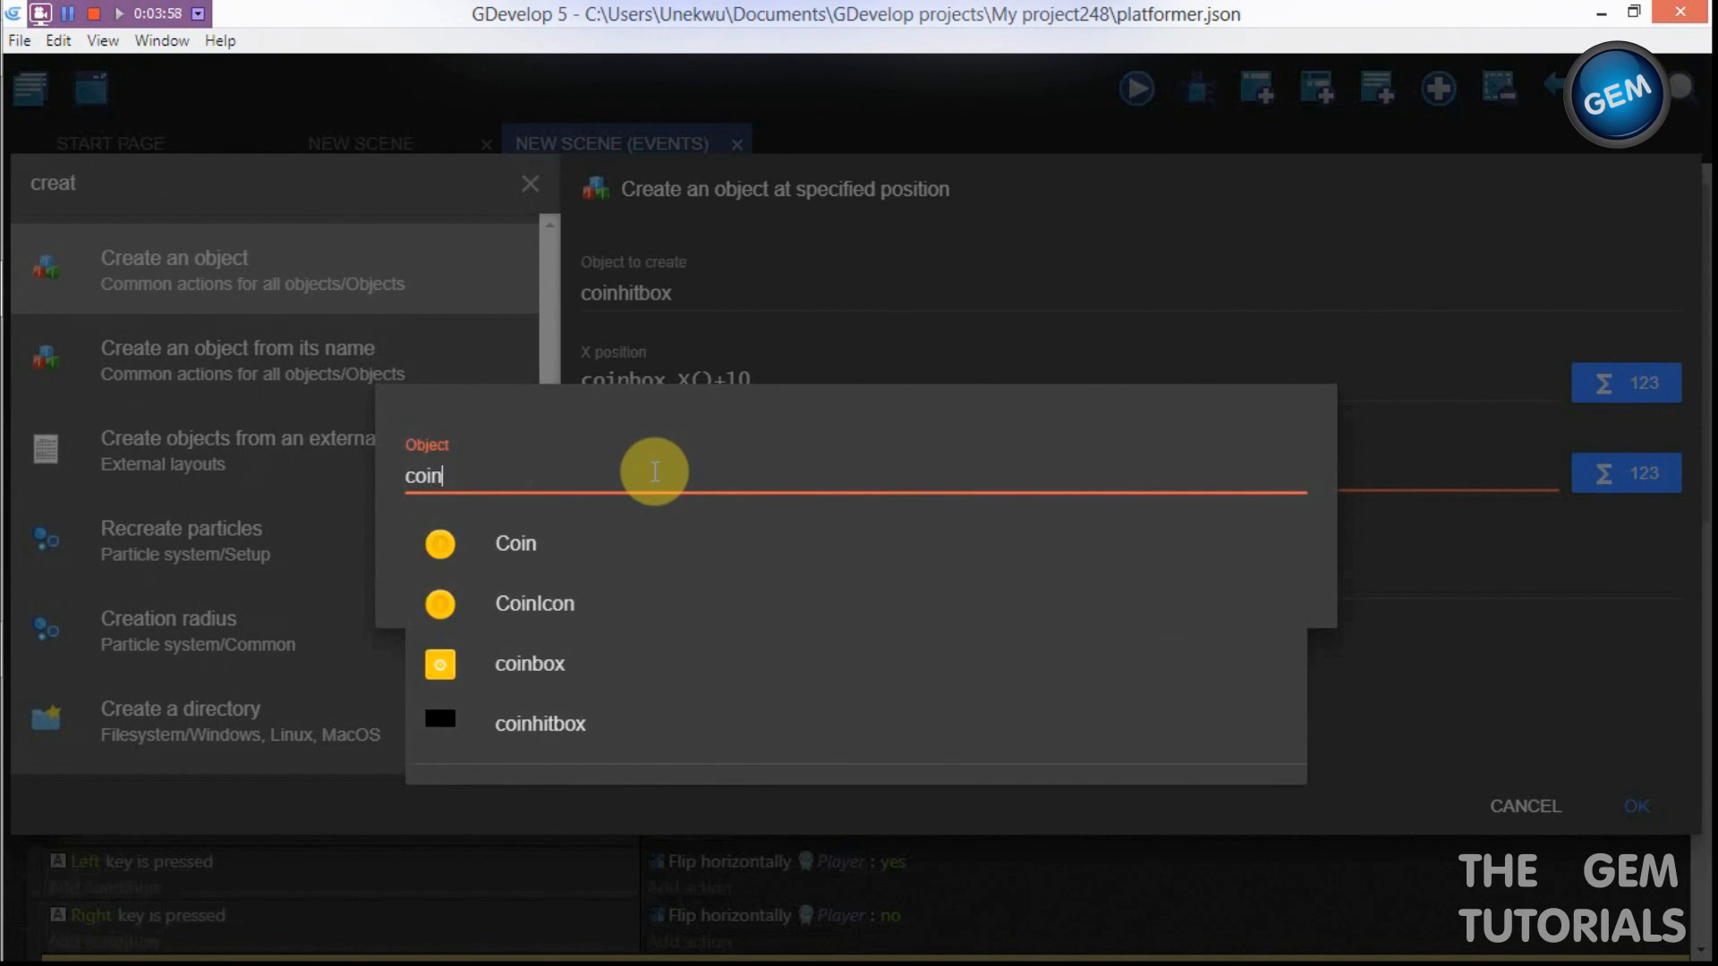
{"action": "left_click", "coordinate": [573, 676]}
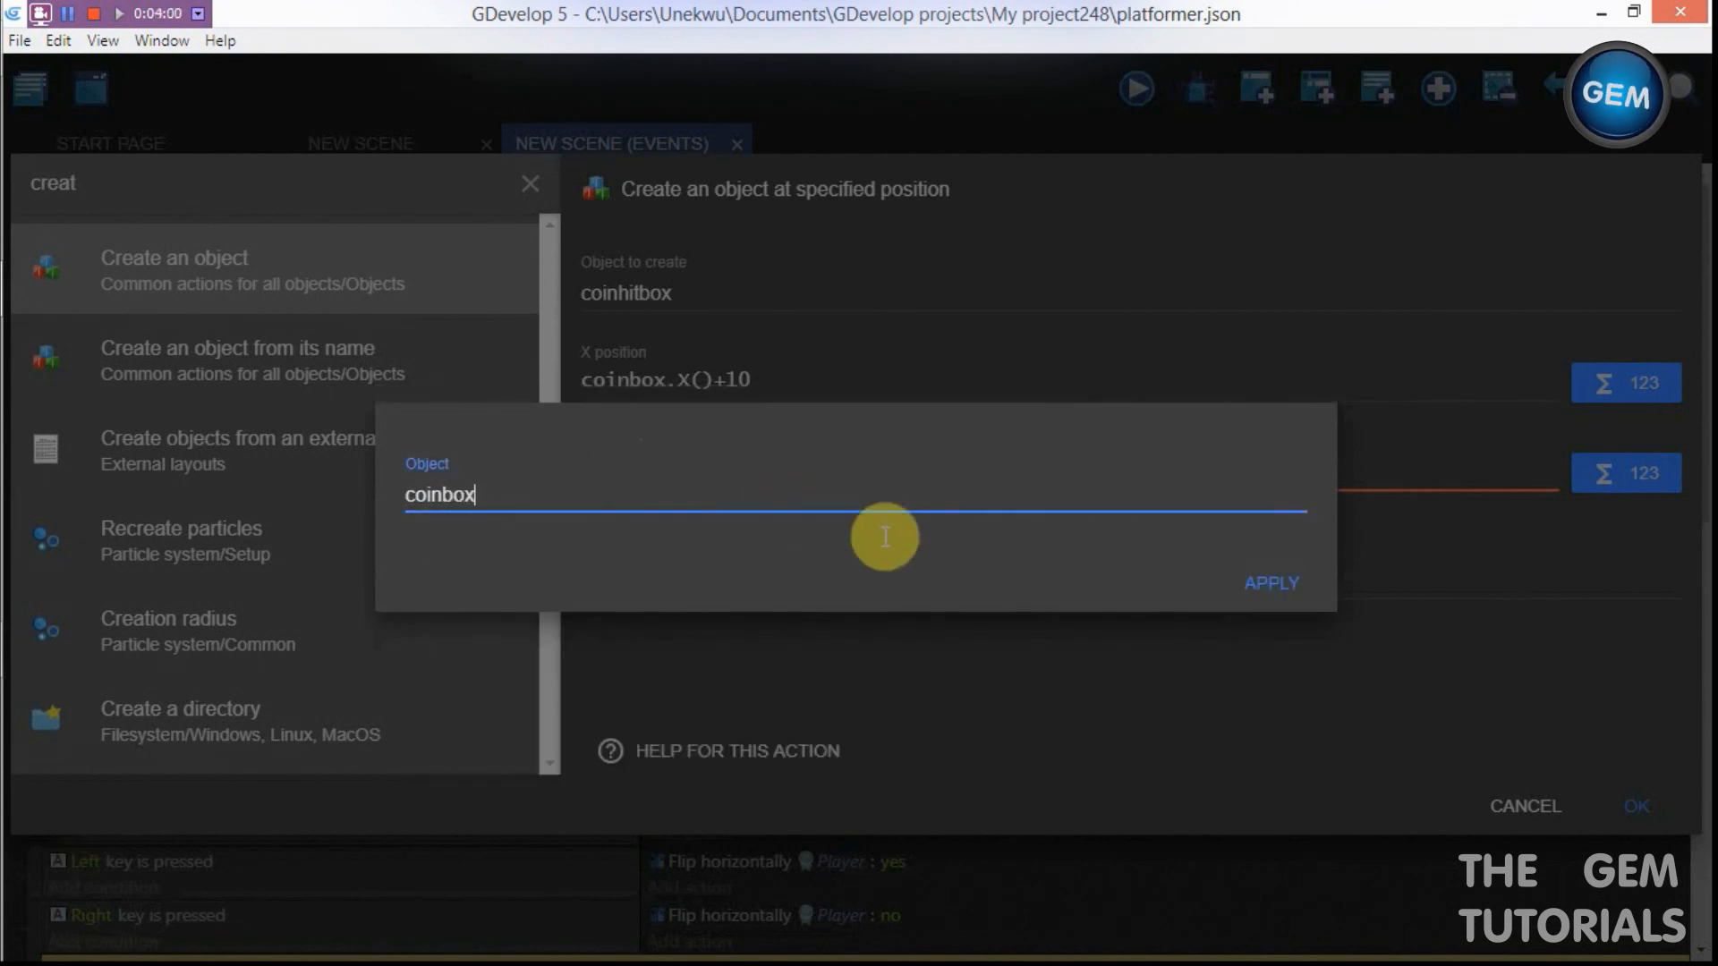
{"action": "left_click", "coordinate": [1288, 592]}
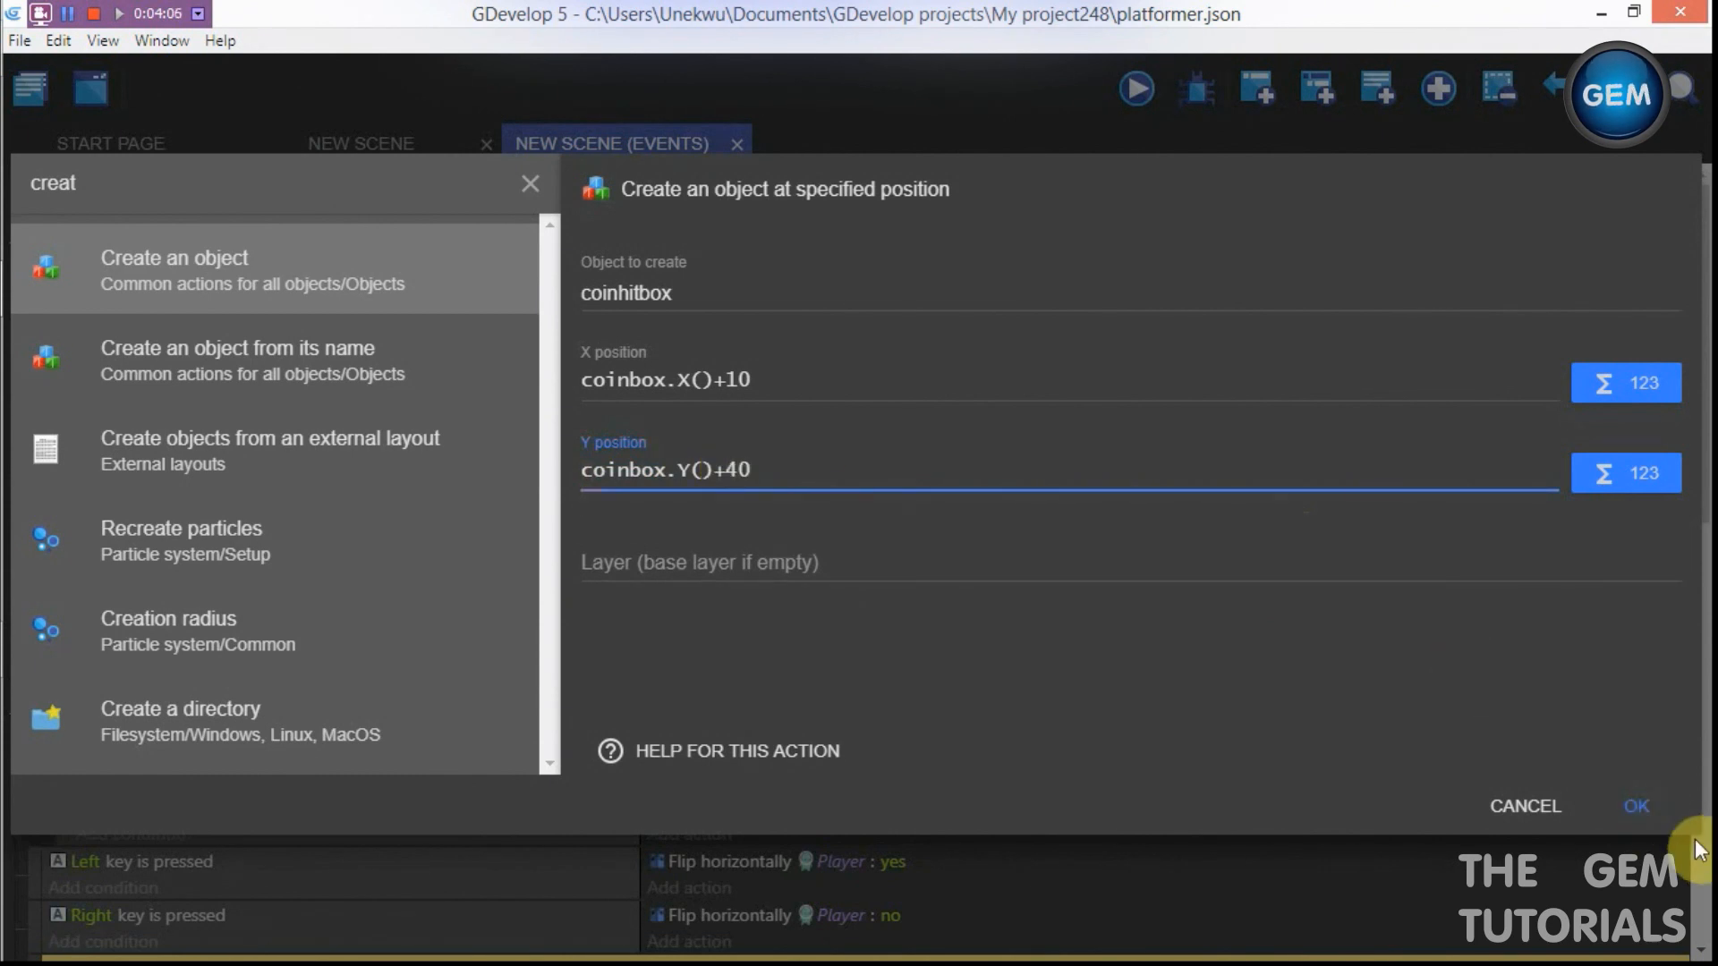
Step: Confirm the coinhitbox creation action and check the coin box in the scene layout before returning to the events
{"action": "left_click", "coordinate": [1637, 810]}
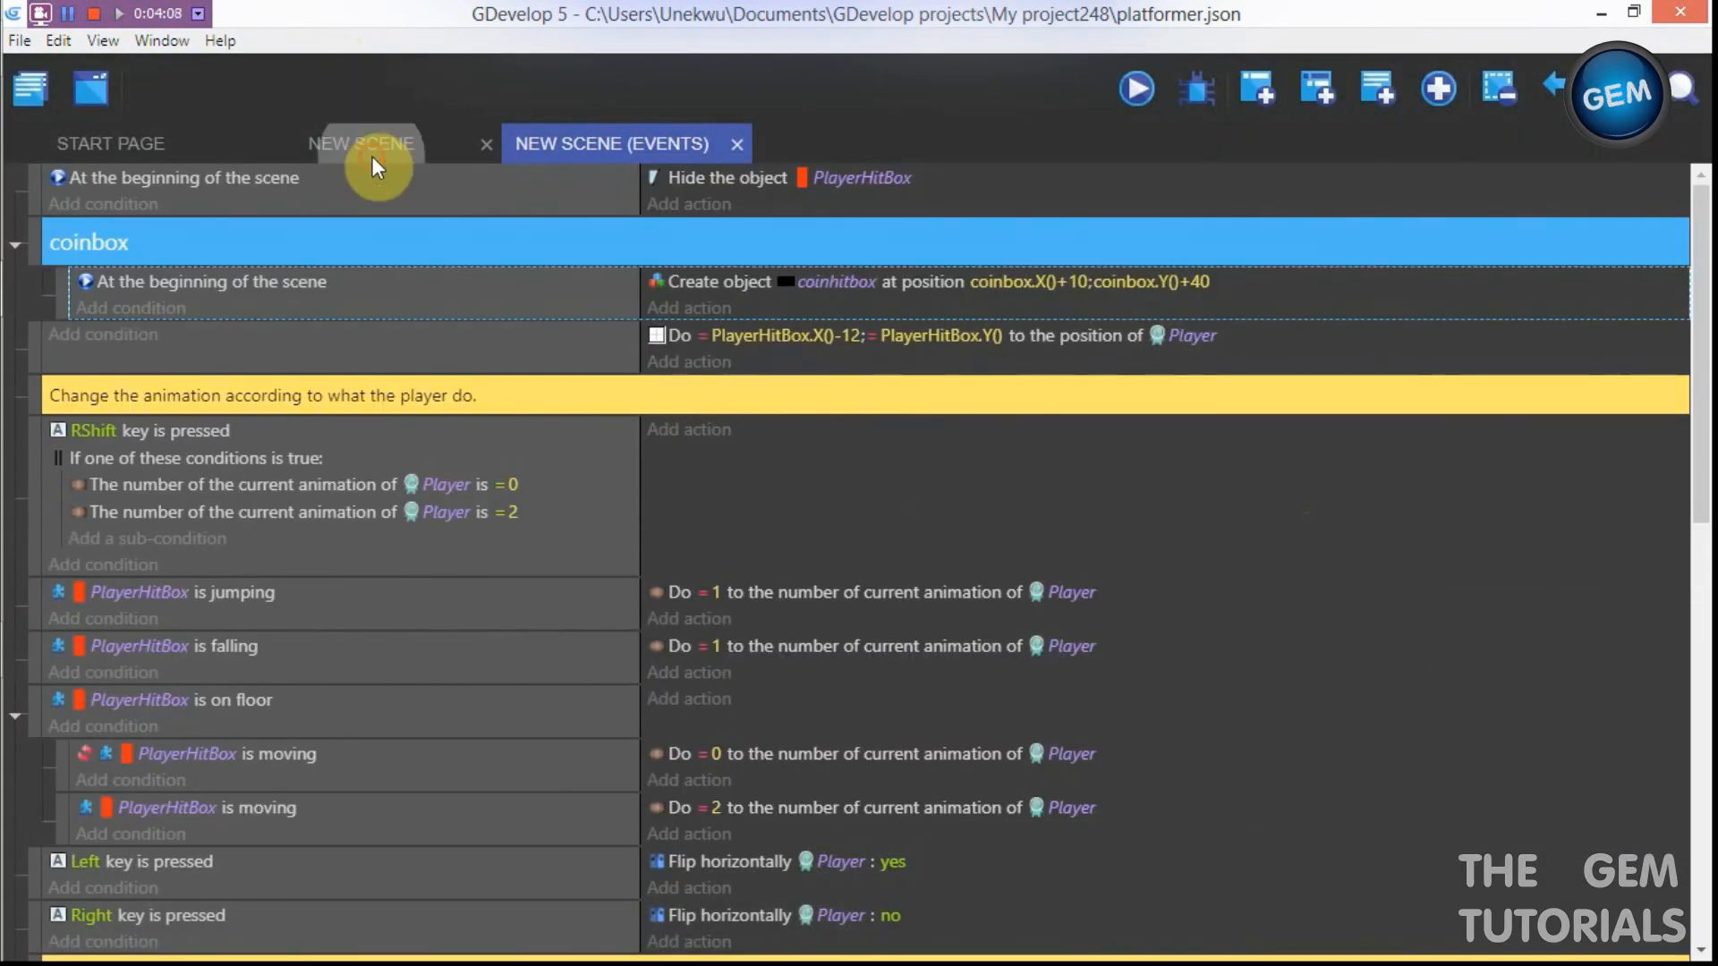
{"action": "left_click", "coordinate": [367, 148]}
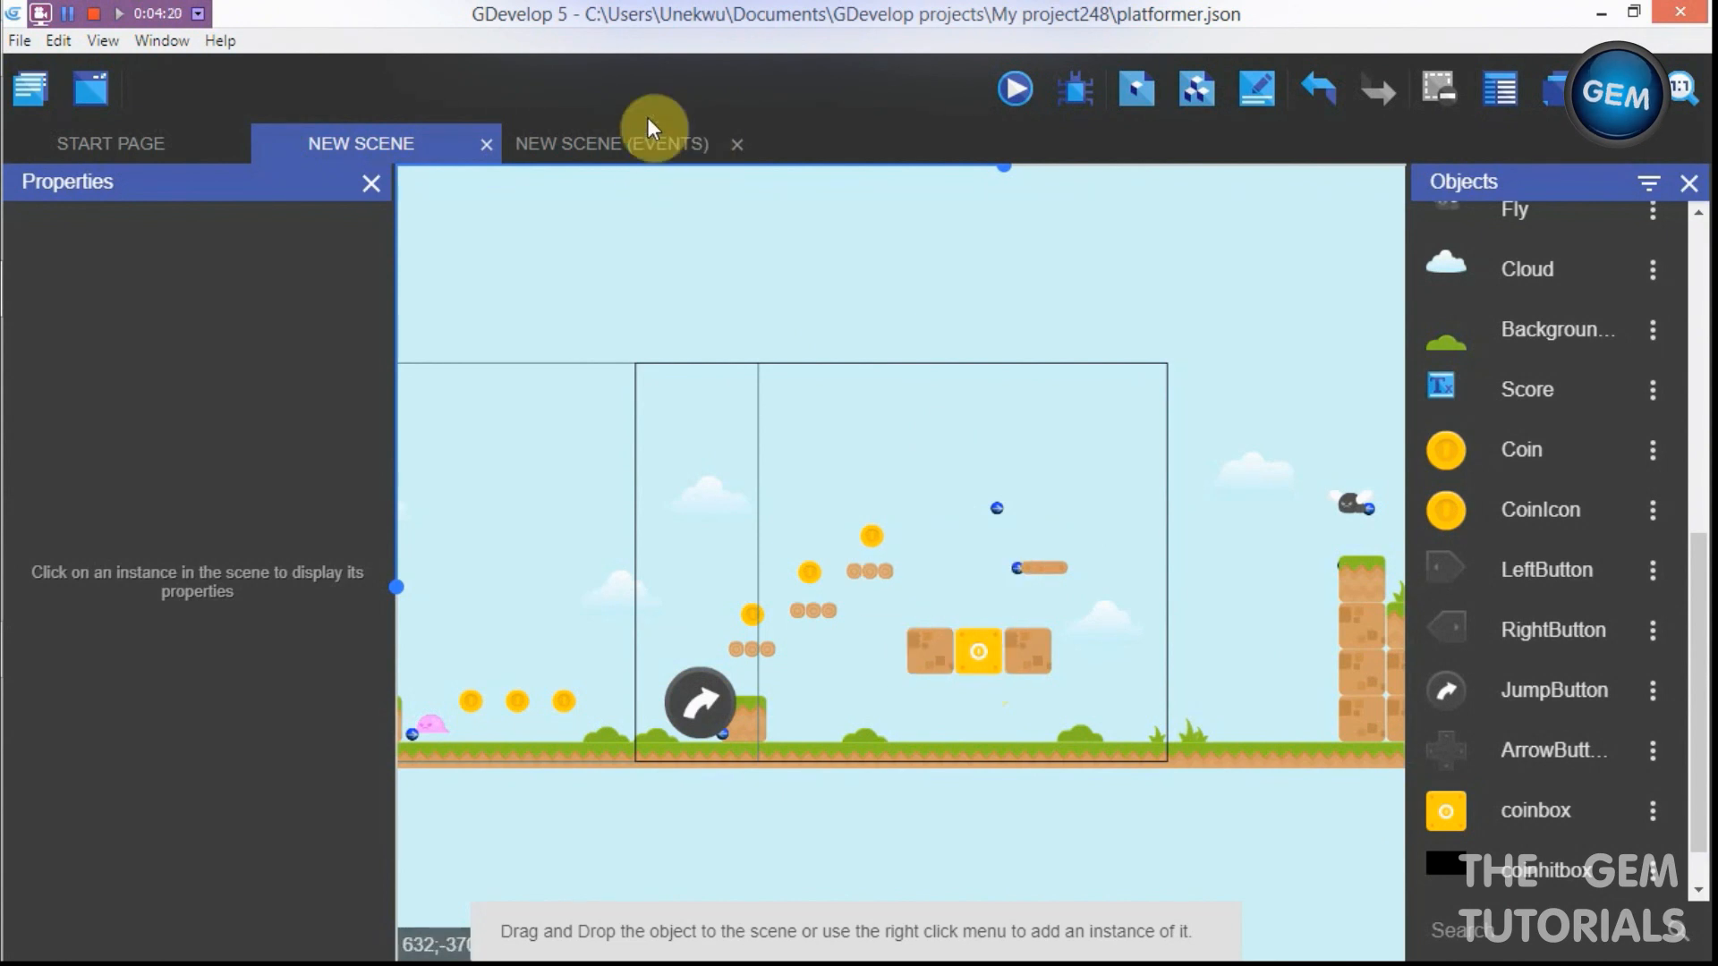
{"action": "left_click", "coordinate": [597, 139]}
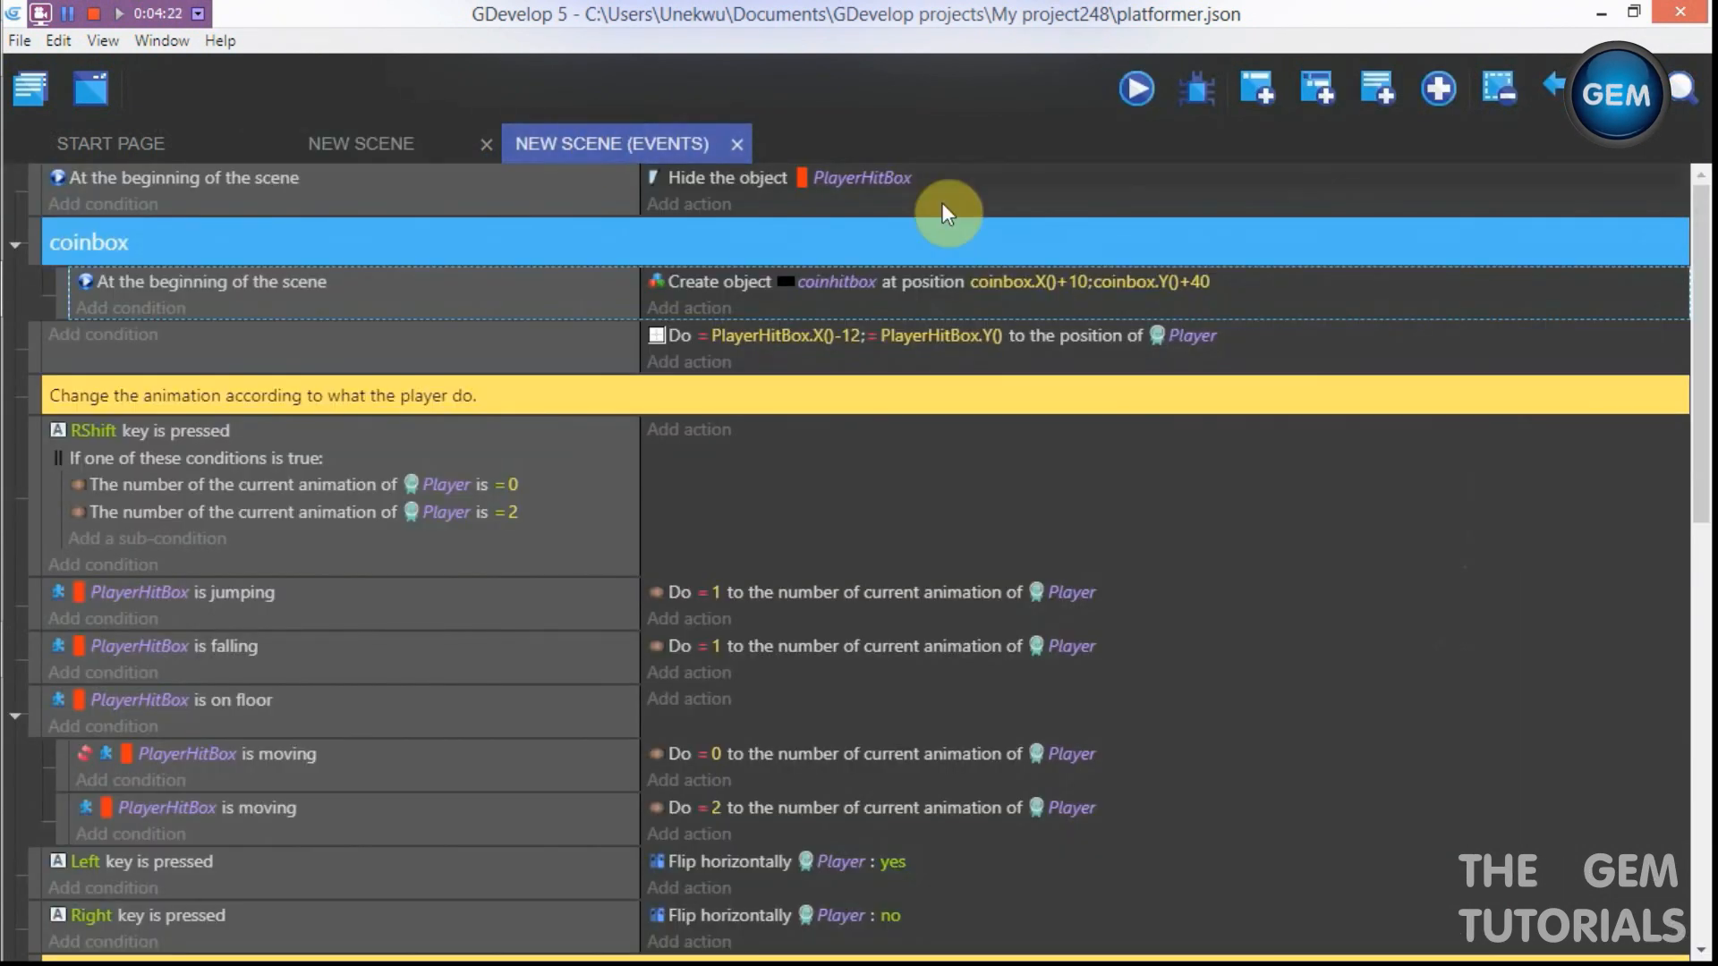
Step: Add an event to the coinbox group with a Collision condition between Player and coinhitbox
{"action": "left_click", "coordinate": [1259, 84]}
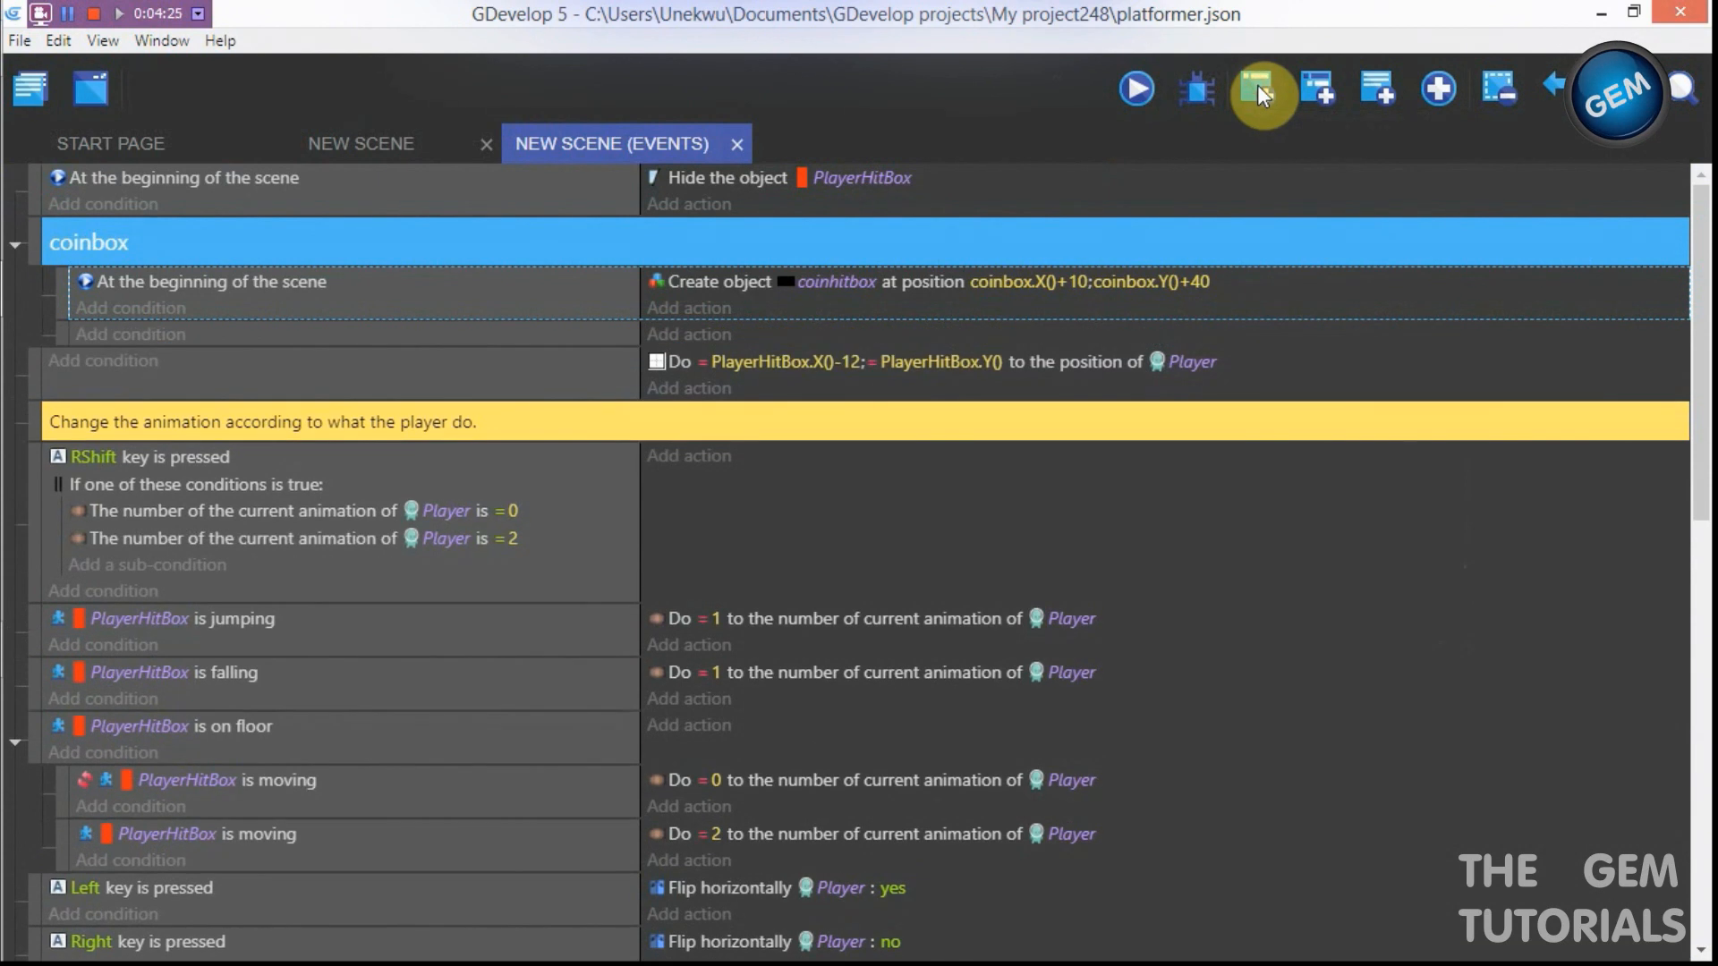
{"action": "left_click", "coordinate": [155, 334]}
{"action": "type", "text": "c"}
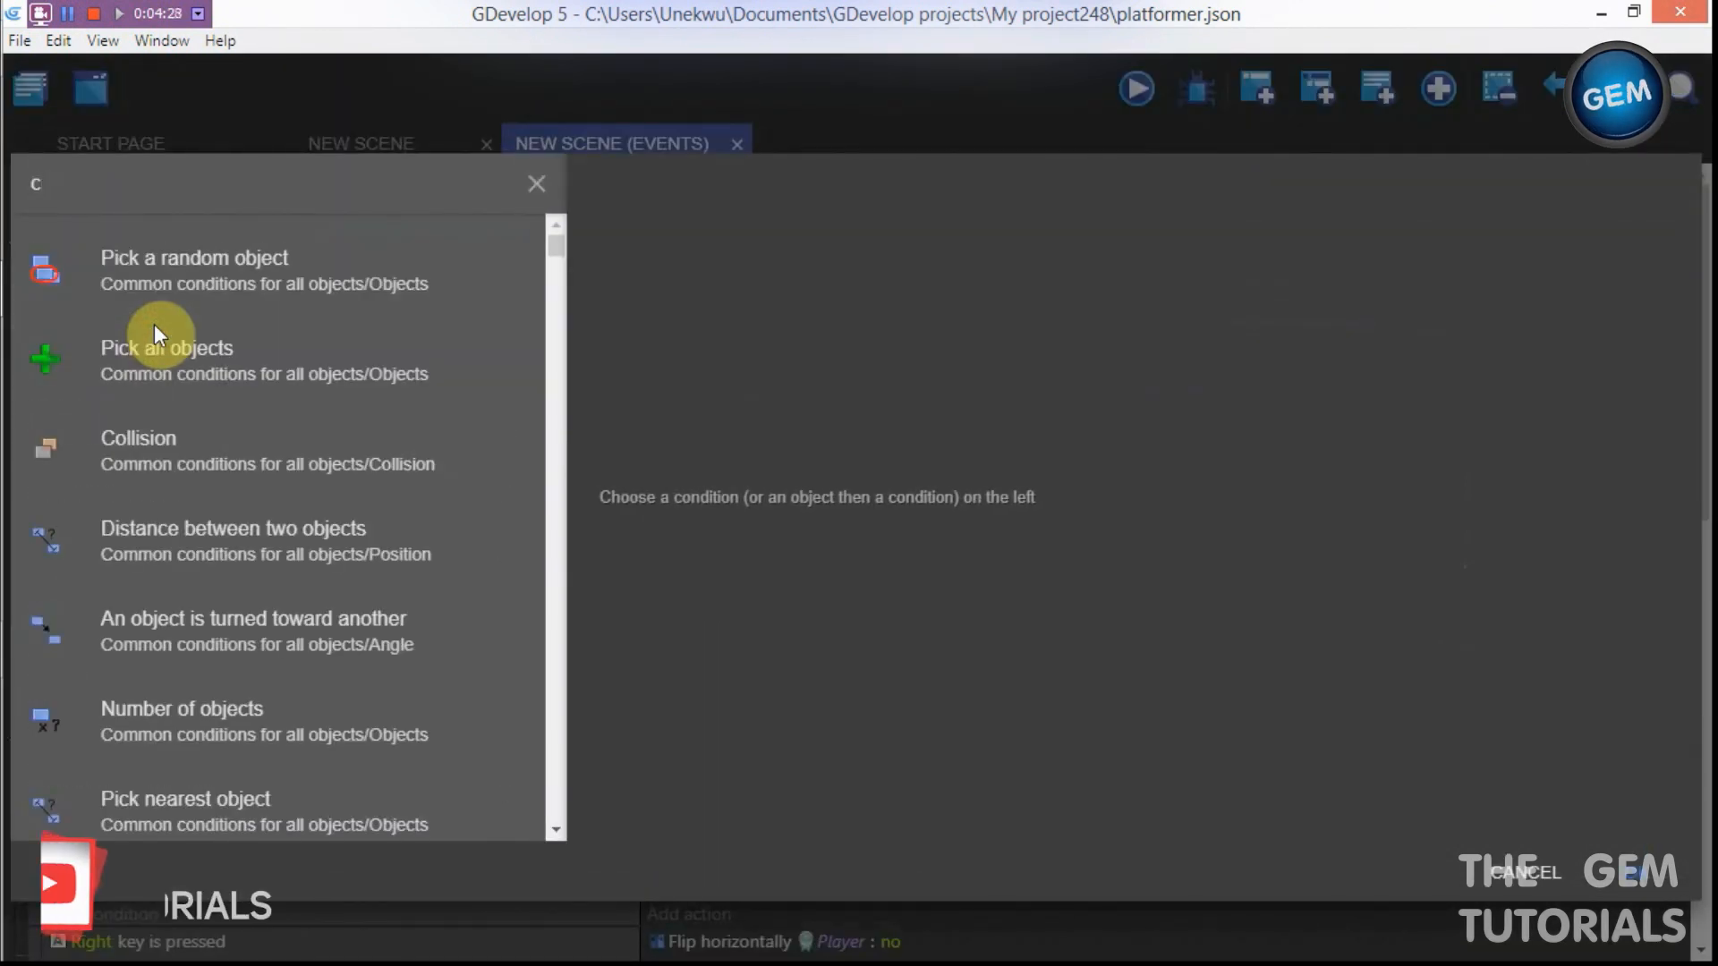
{"action": "type", "text": "oll"}
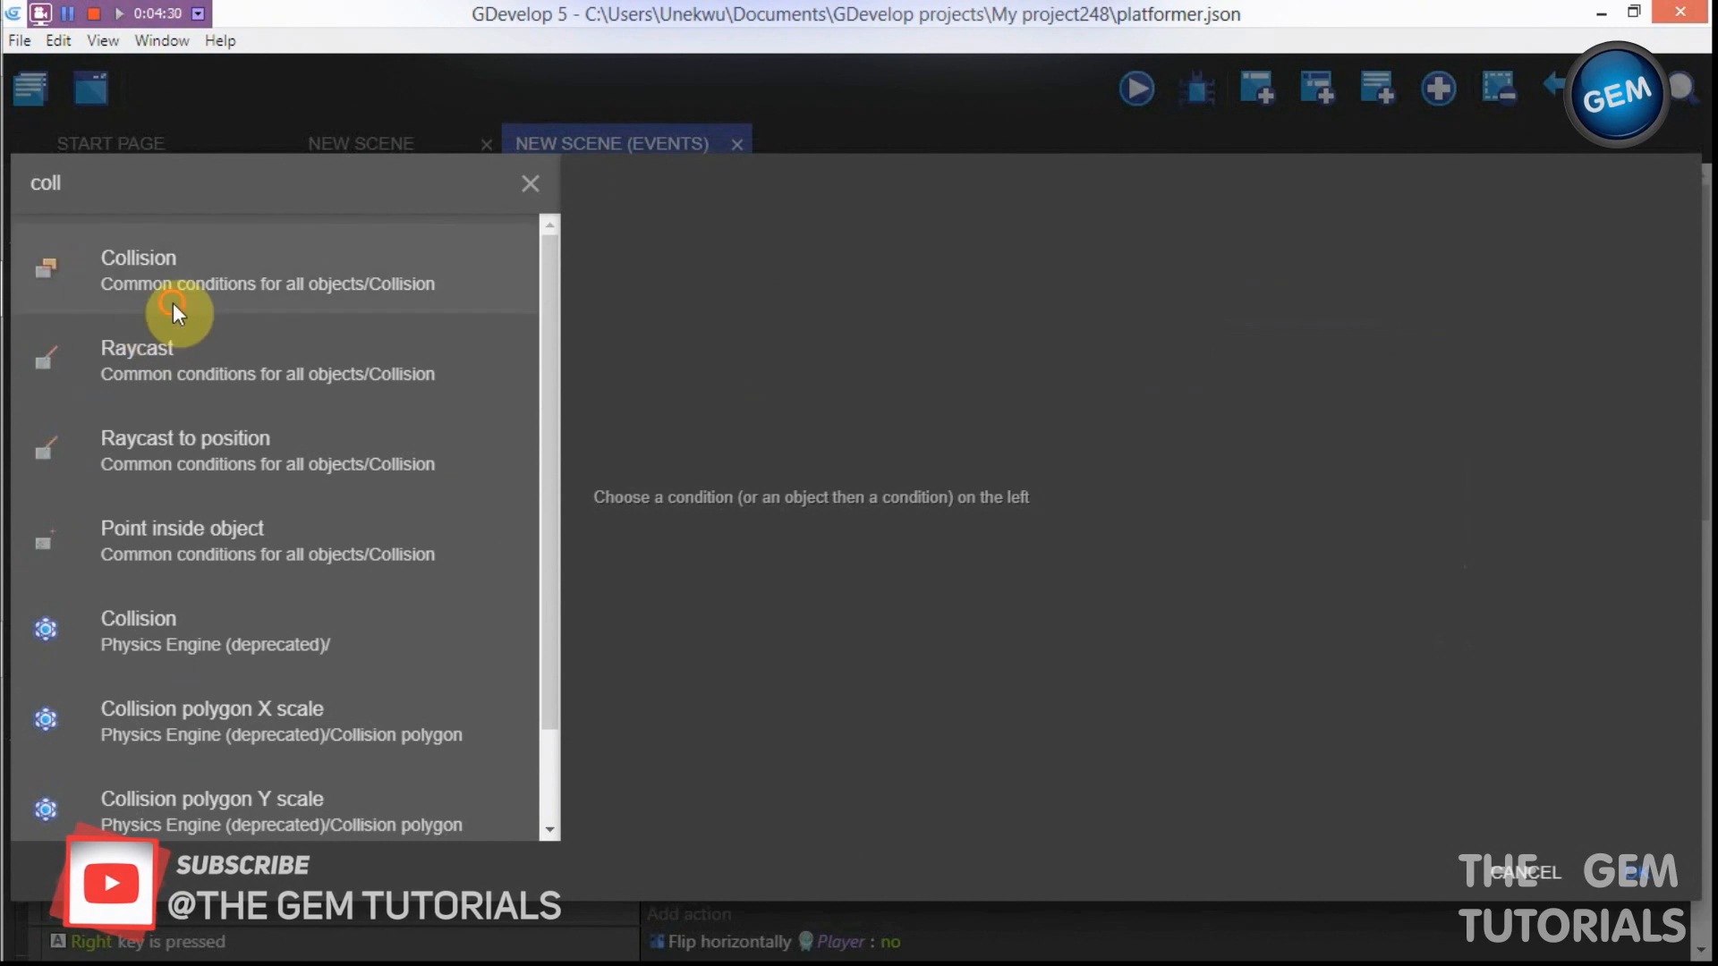
{"action": "left_click", "coordinate": [174, 306]}
{"action": "left_click", "coordinate": [743, 394]}
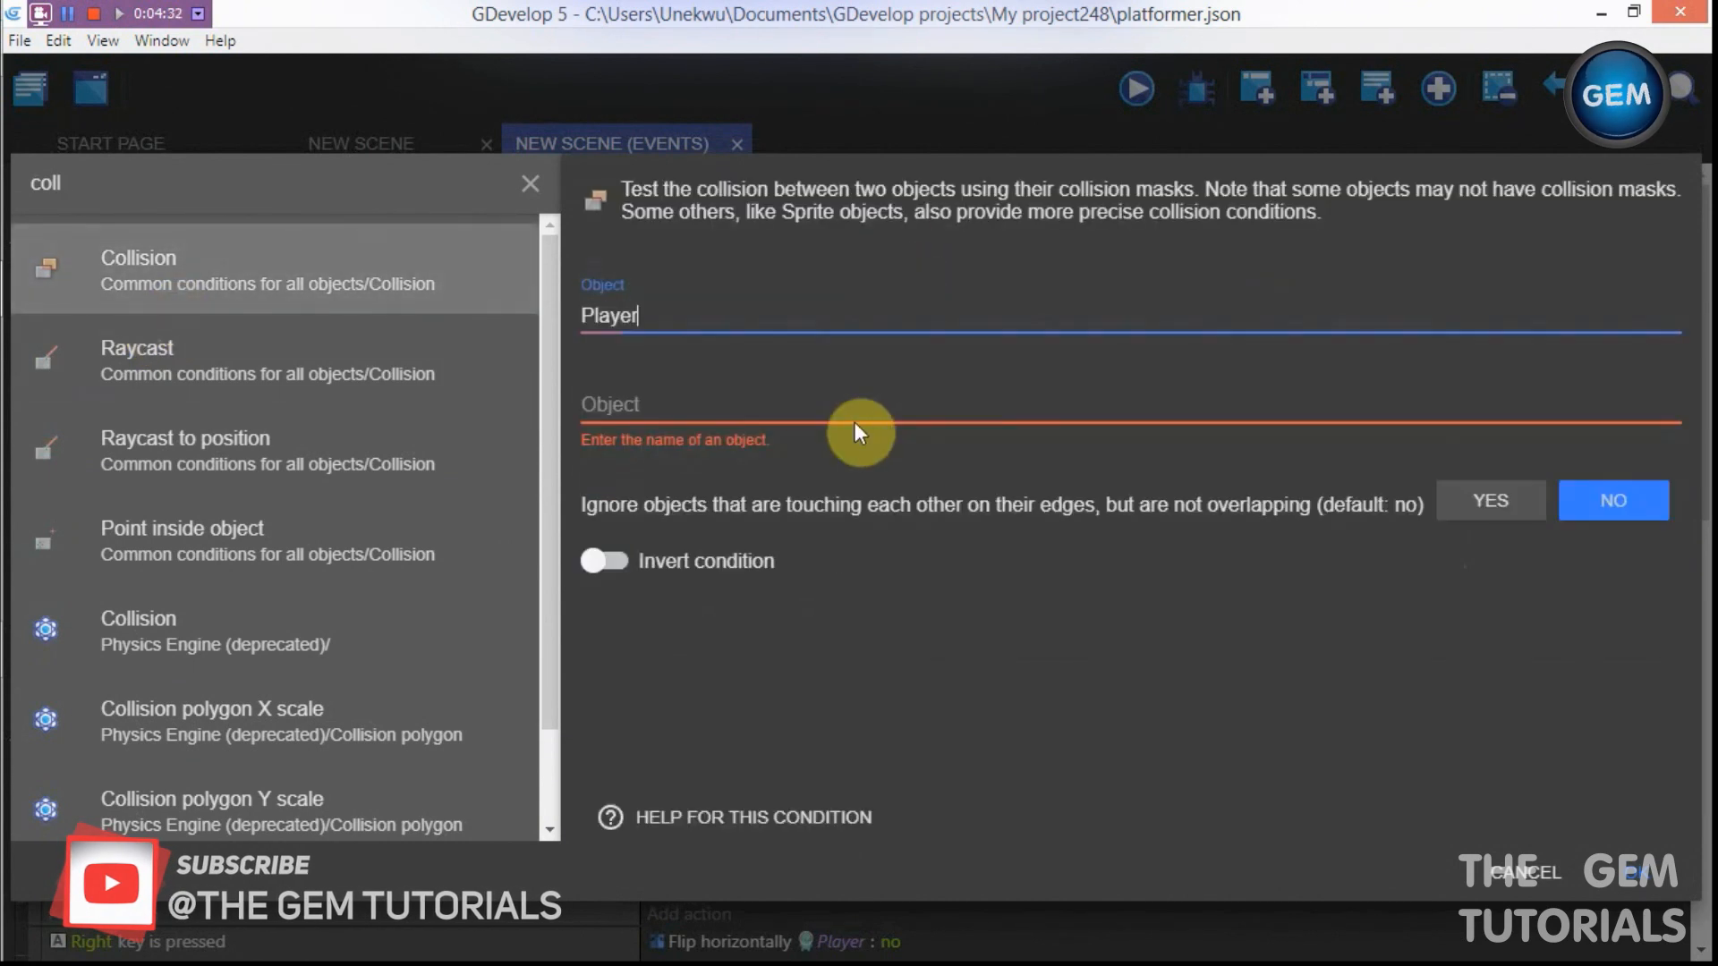
{"action": "left_click", "coordinate": [766, 402]}
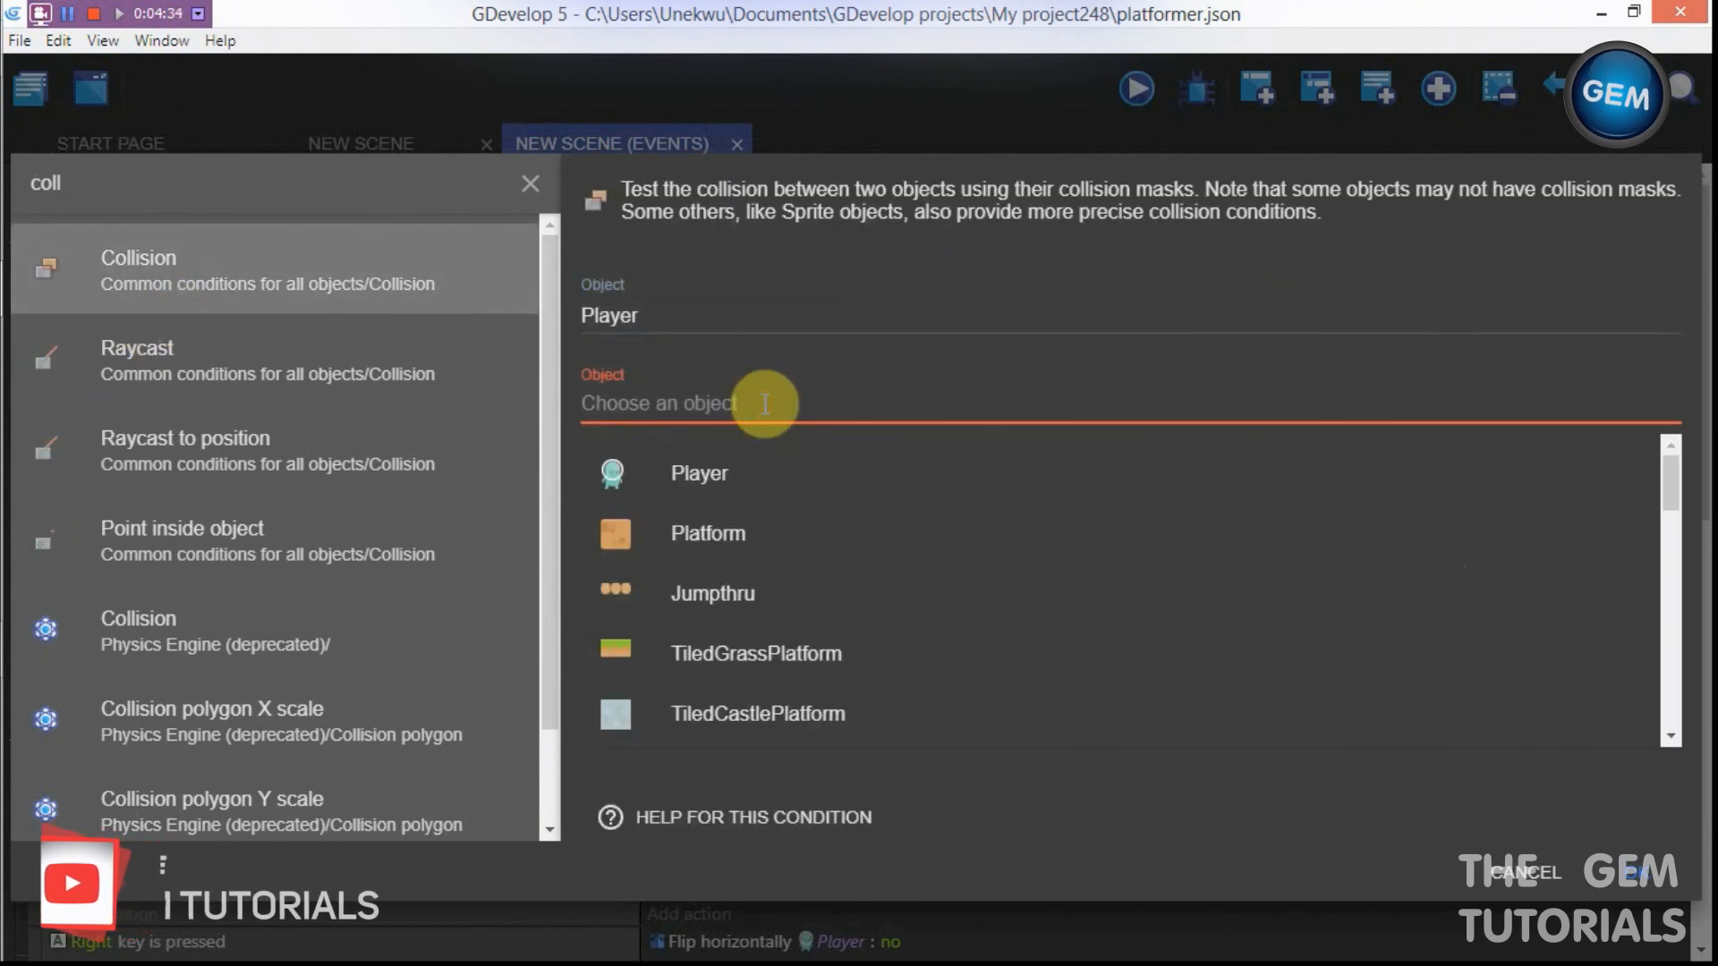
{"action": "type", "text": "coin"}
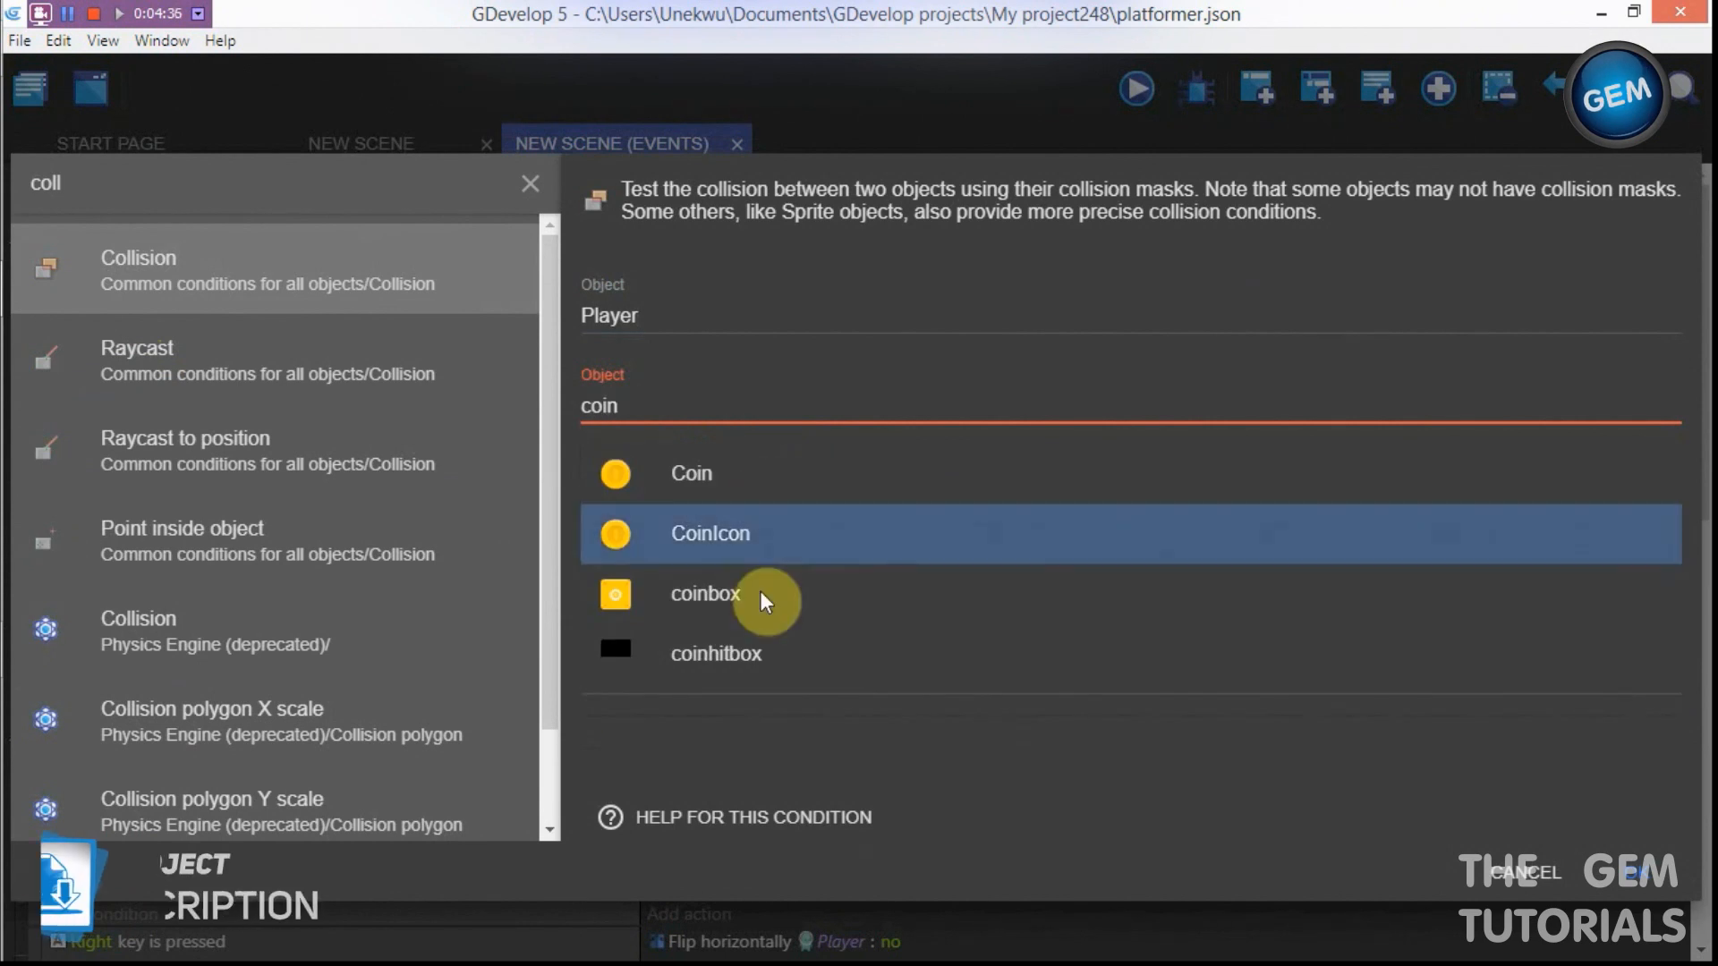
{"action": "left_click", "coordinate": [760, 652]}
{"action": "left_click", "coordinate": [1611, 864]}
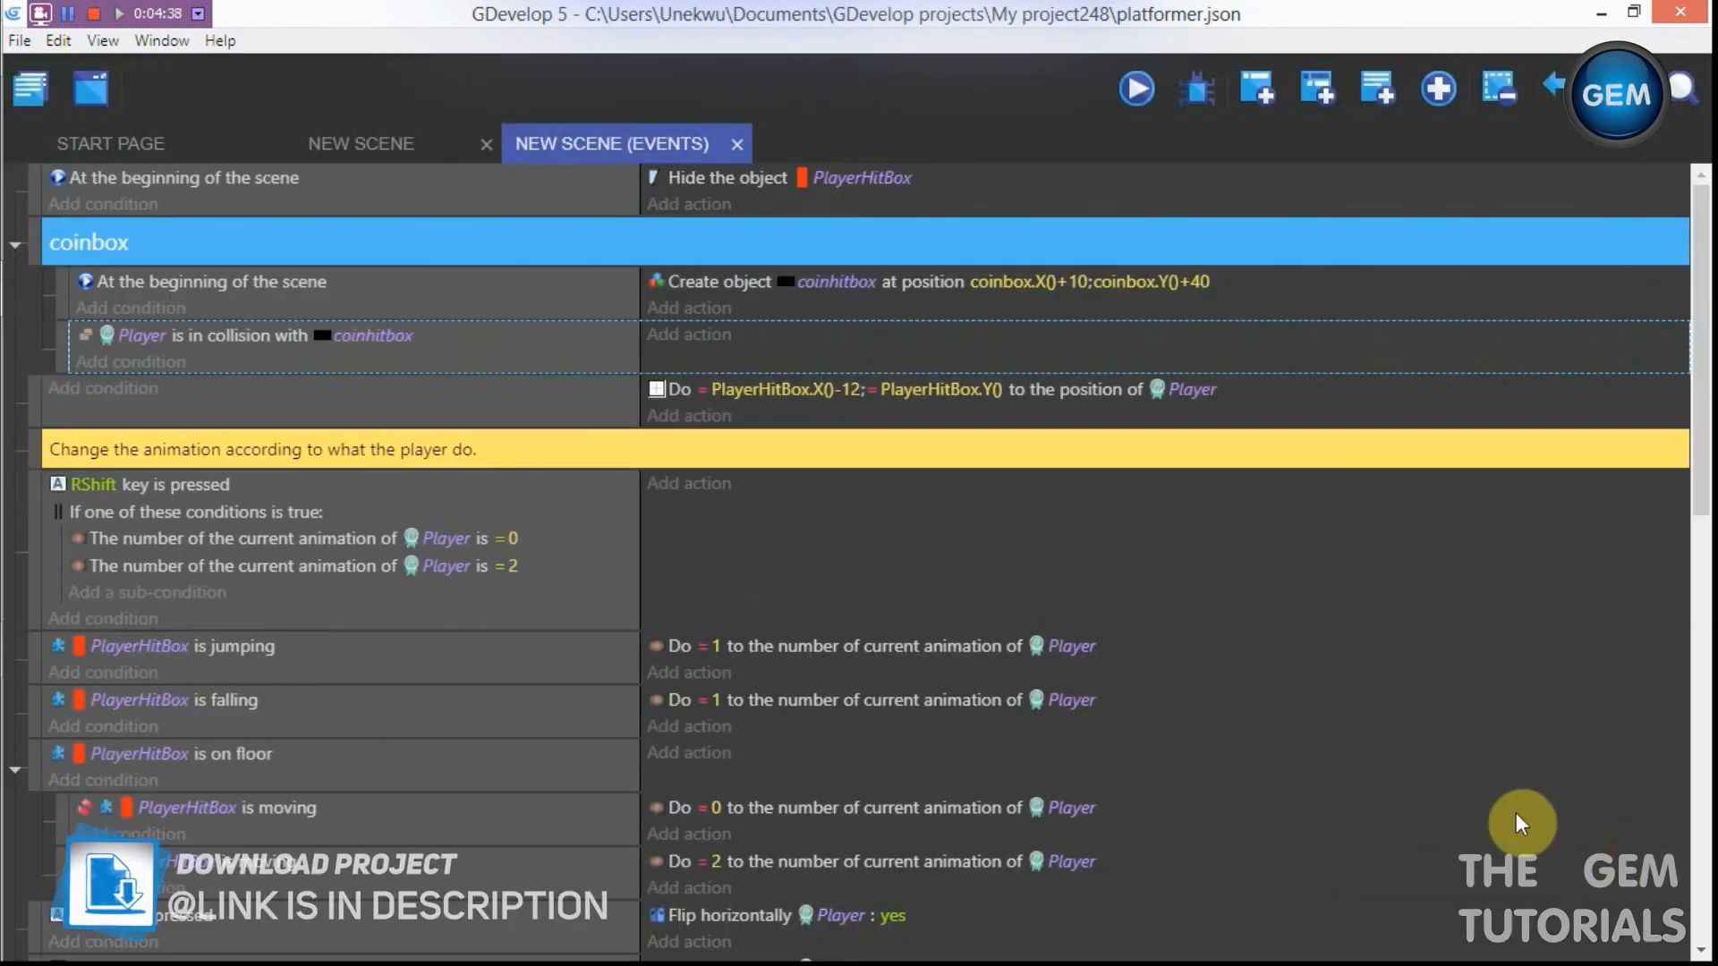
Step: Add a Change the animation action to the collision event, setting coinbox's animation number to 1
{"action": "left_click", "coordinate": [484, 347]}
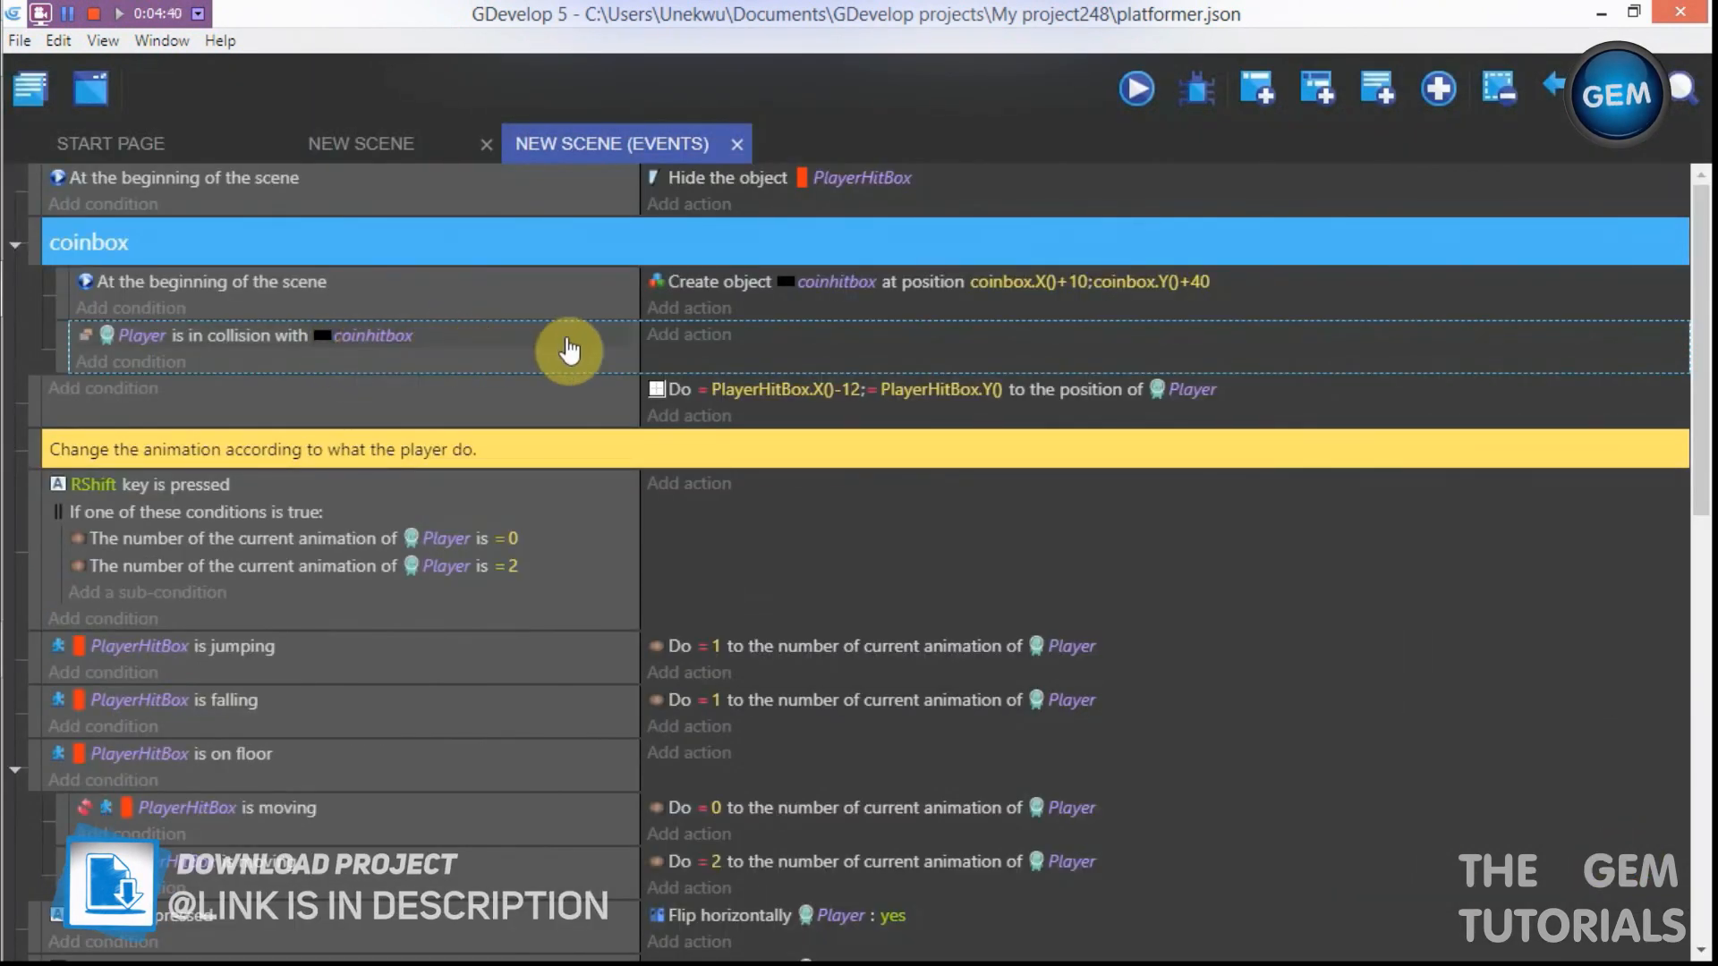
{"action": "left_click", "coordinate": [657, 335]}
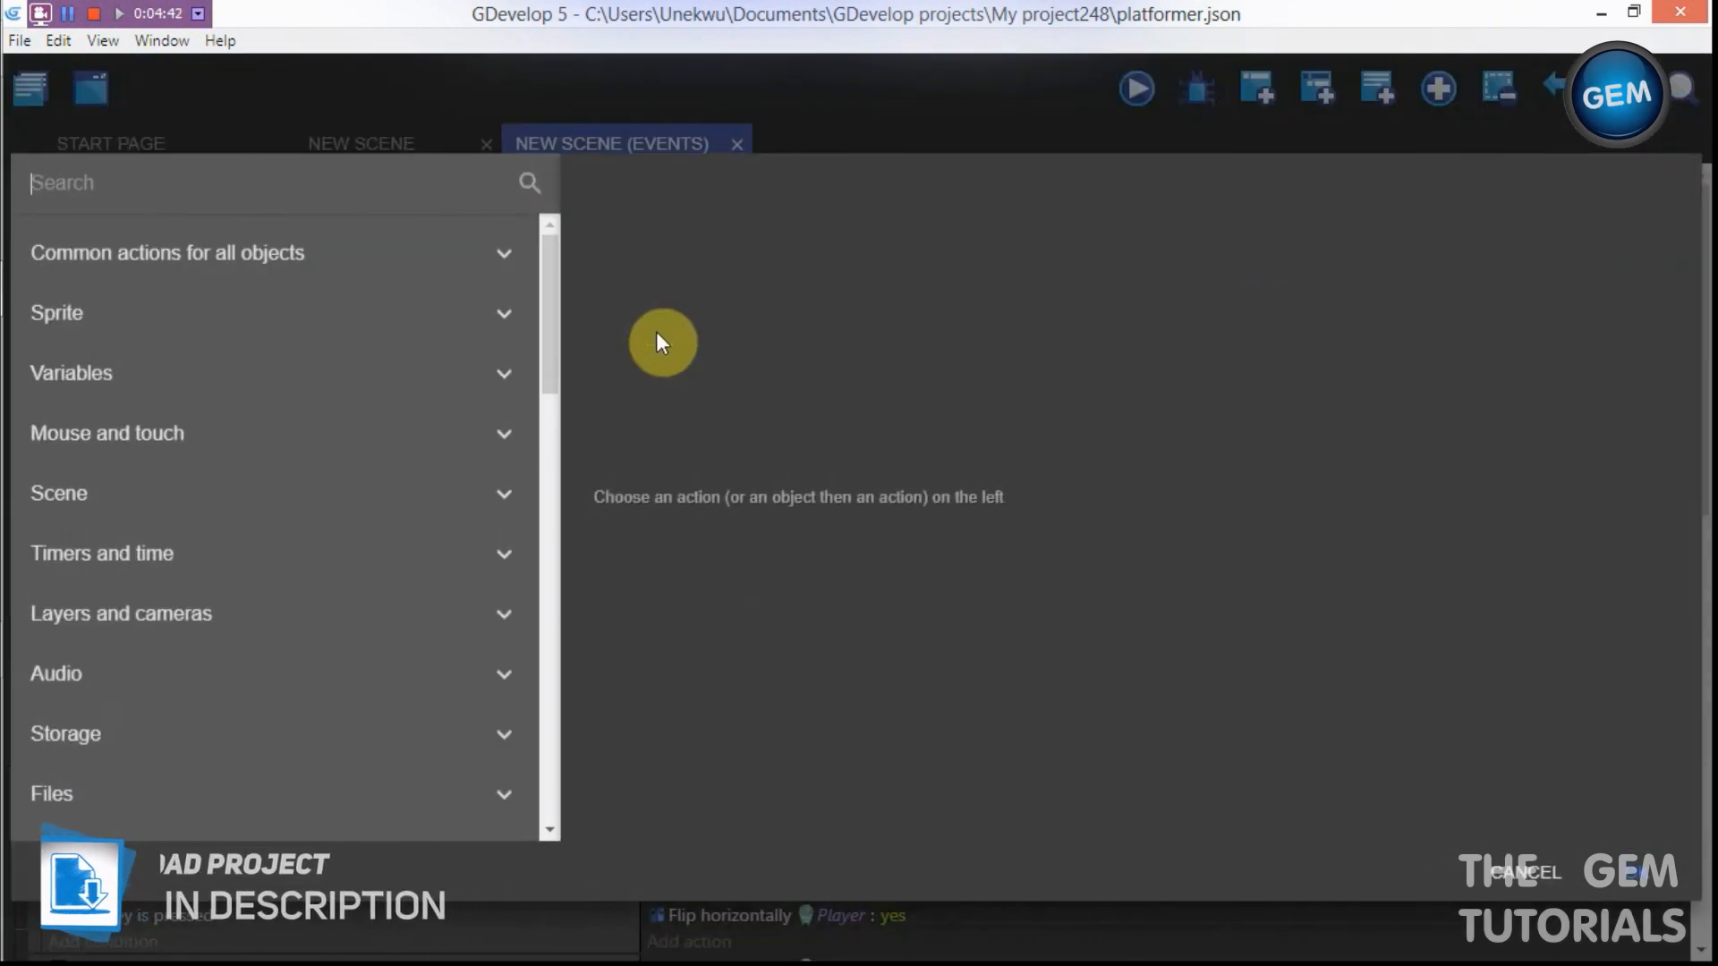
{"action": "type", "text": "anima"}
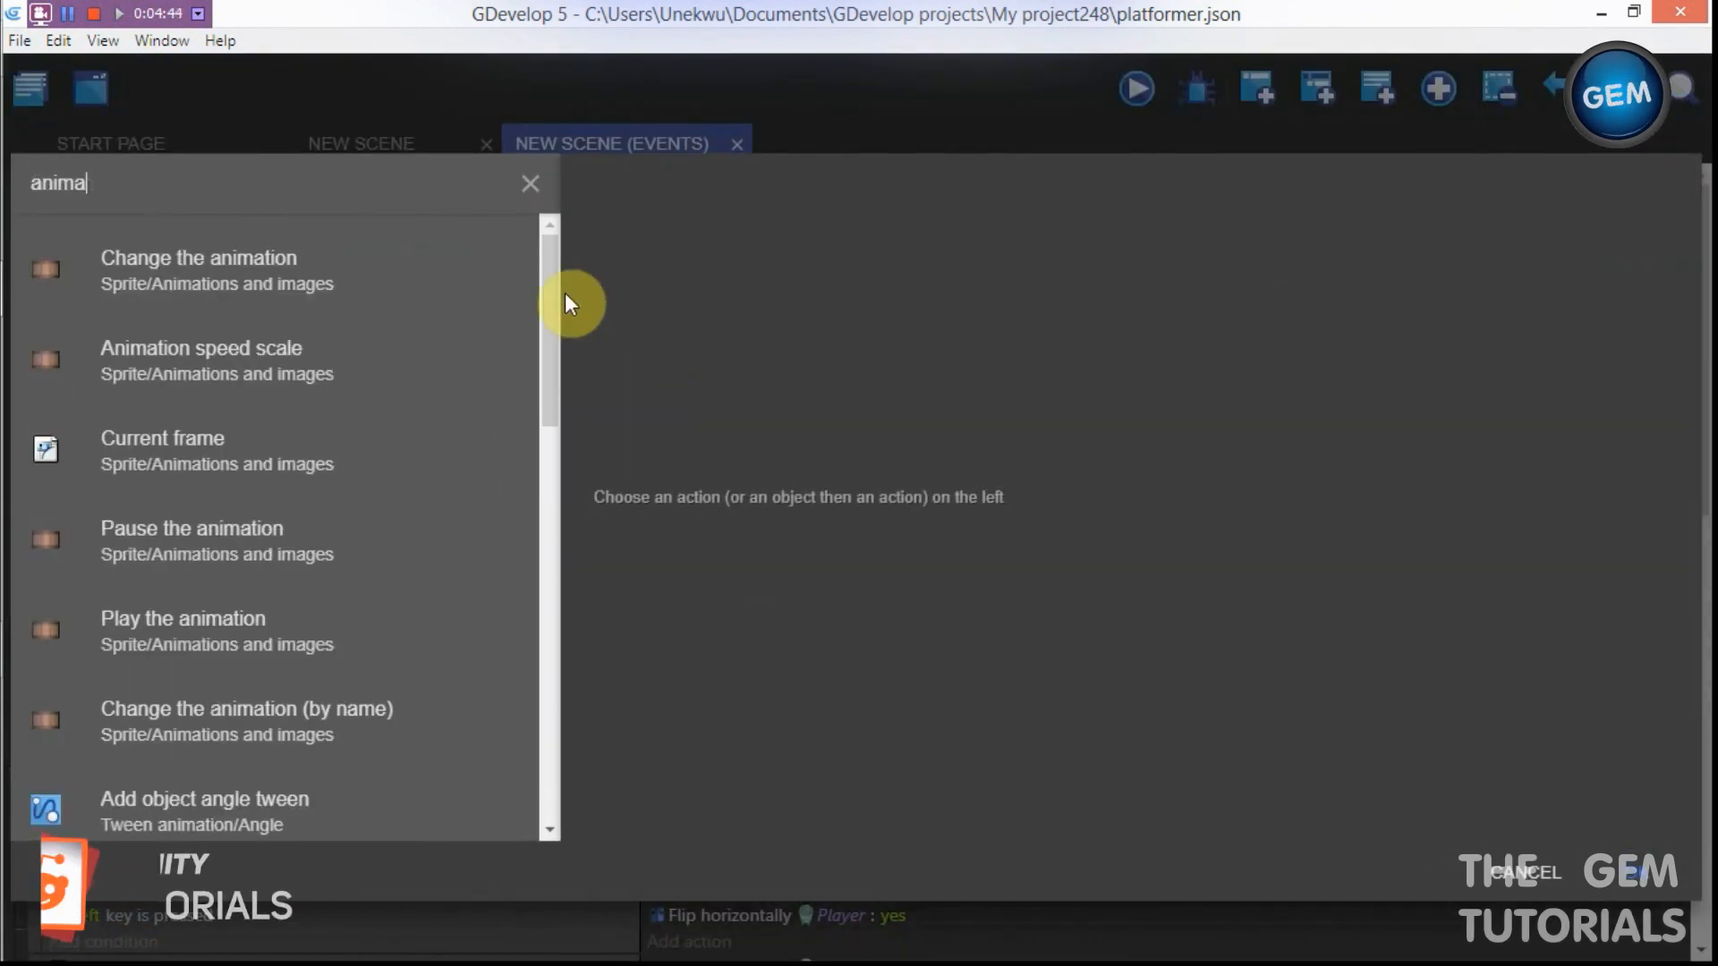
{"action": "left_click", "coordinate": [358, 260]}
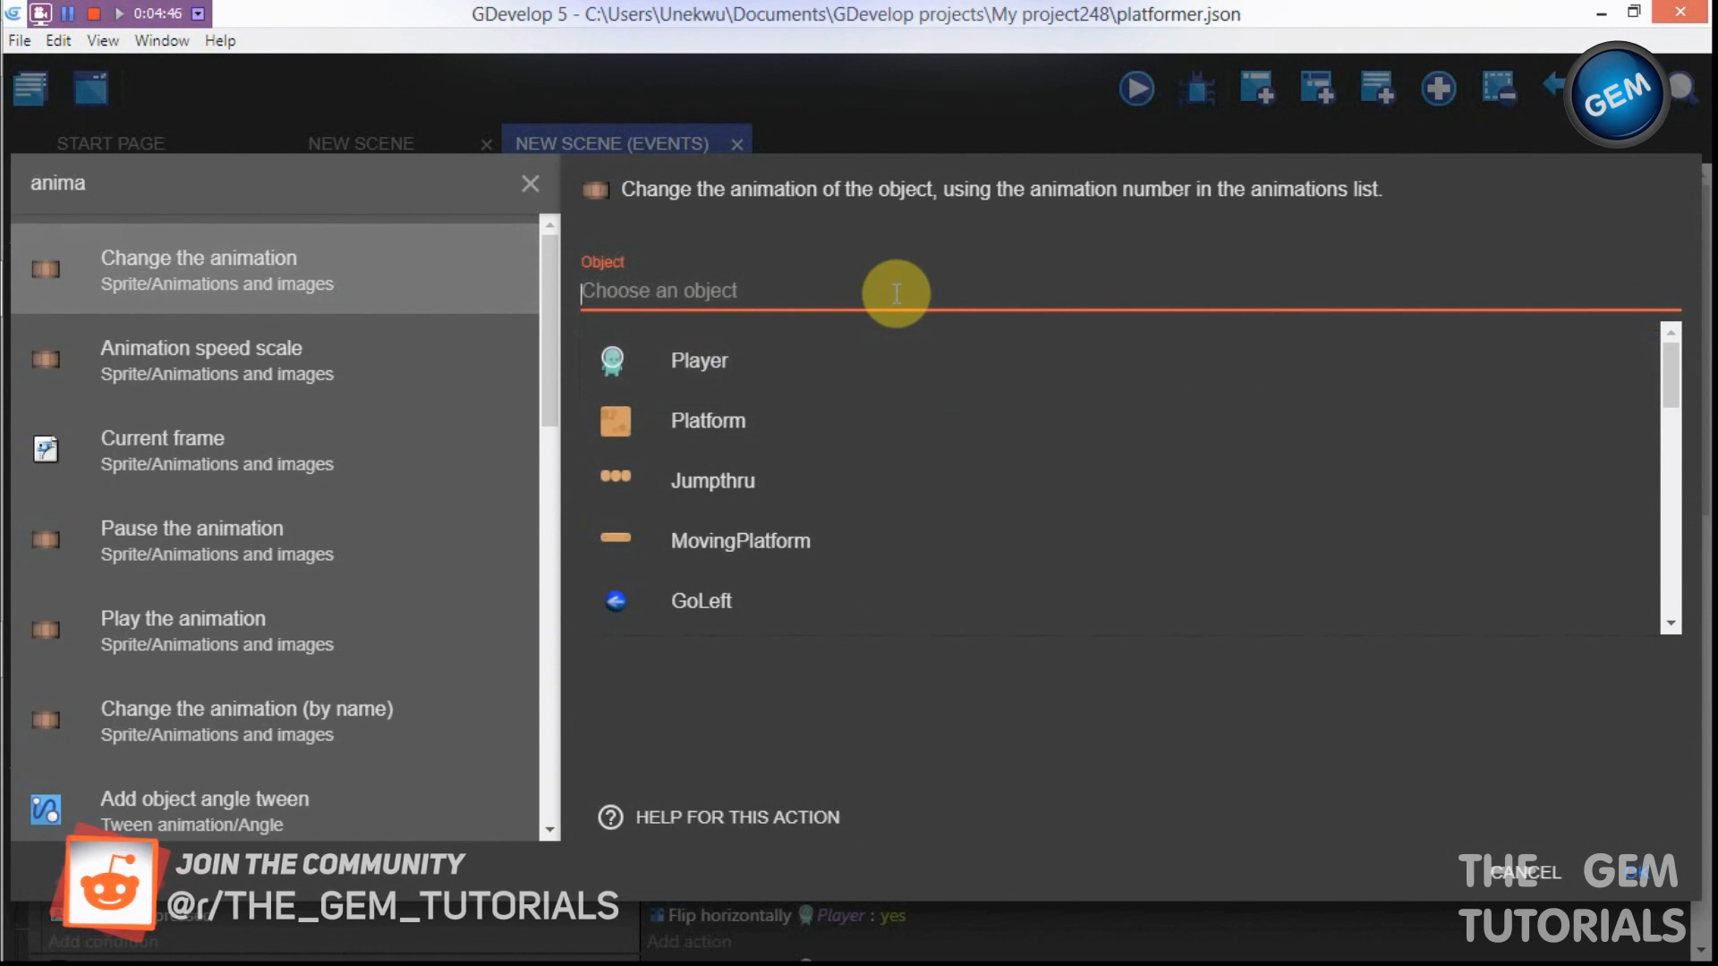
{"action": "type", "text": "coin"}
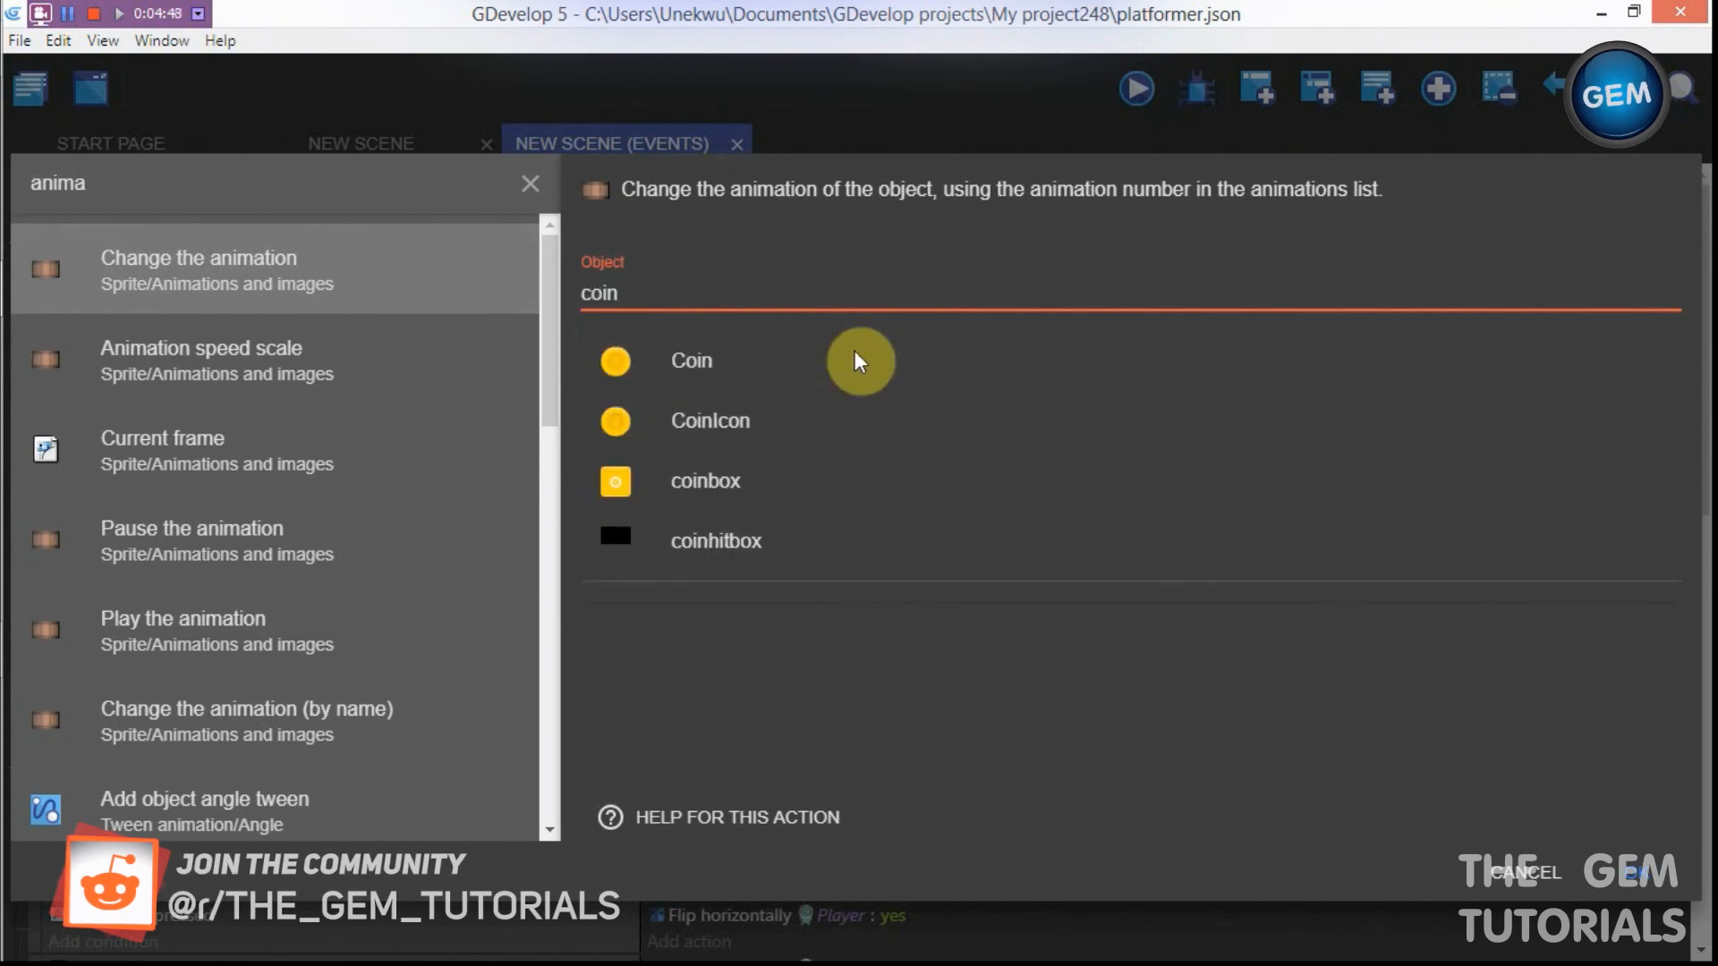
{"action": "left_click", "coordinate": [768, 476]}
{"action": "left_click", "coordinate": [756, 380]}
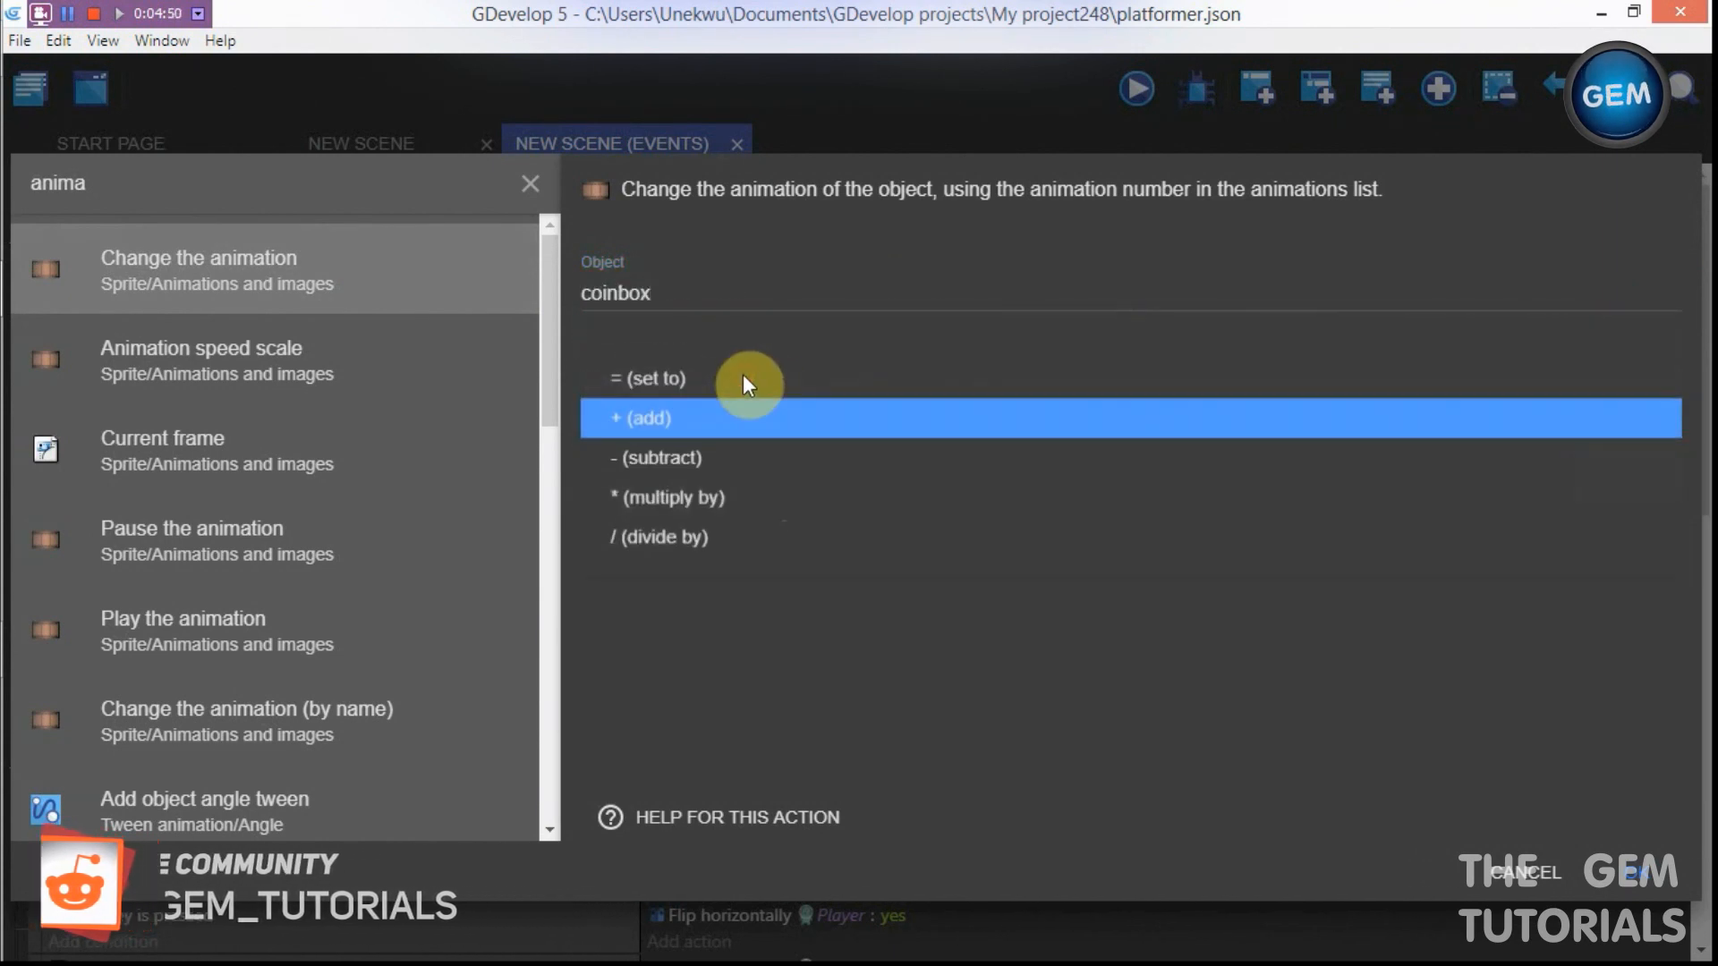
{"action": "left_click", "coordinate": [723, 375]}
{"action": "left_click", "coordinate": [675, 470]}
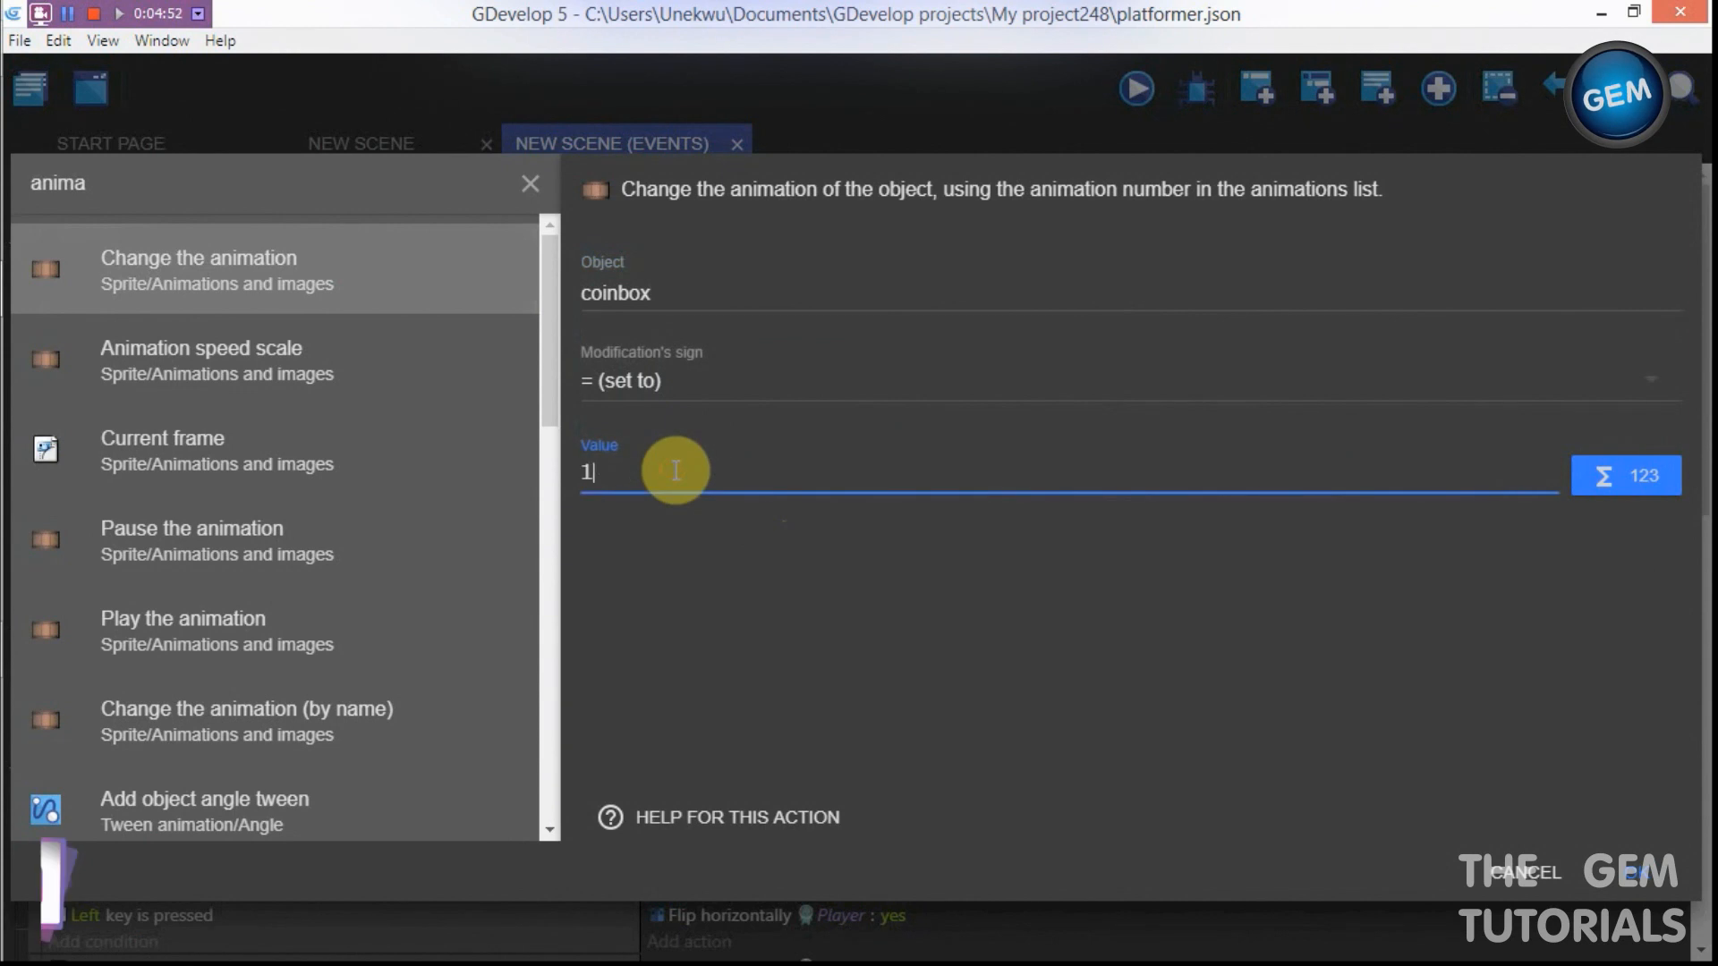
{"action": "left_click", "coordinate": [1638, 868]}
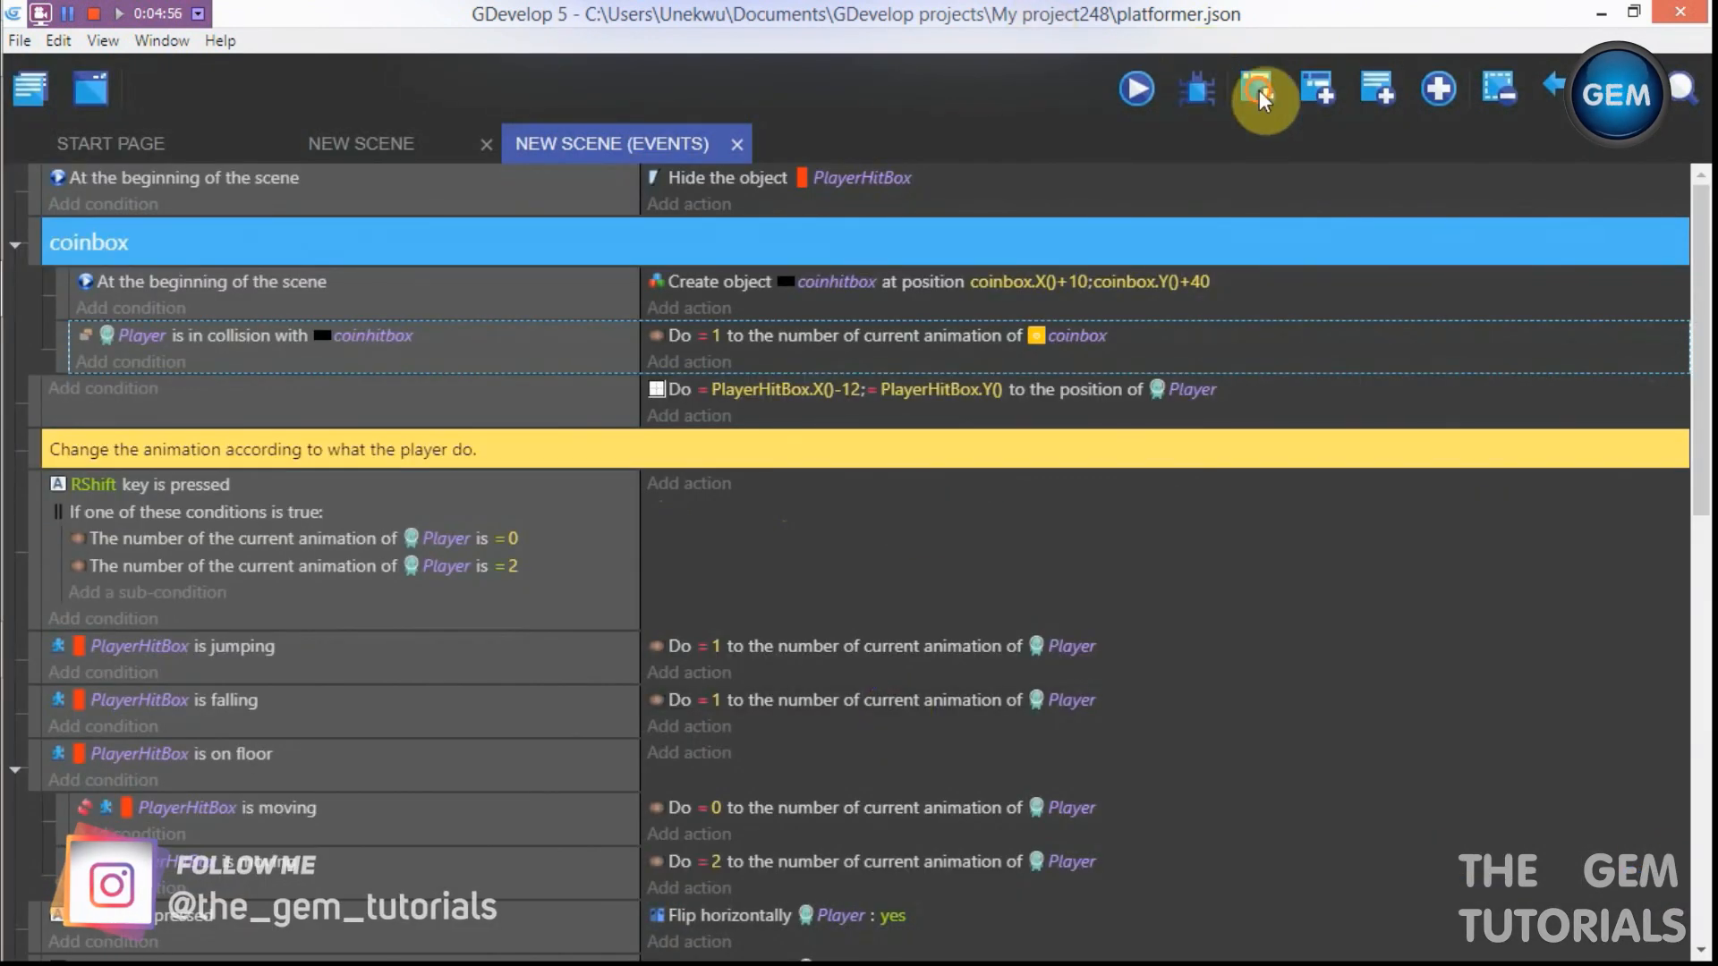
Step: Add a sub-event under the Player and coinhitbox collision event with the condition Trigger once while true
{"action": "left_click", "coordinate": [1259, 89]}
{"action": "left_click_drag", "start_coordinate": [85, 397], "coordinate": [159, 400]}
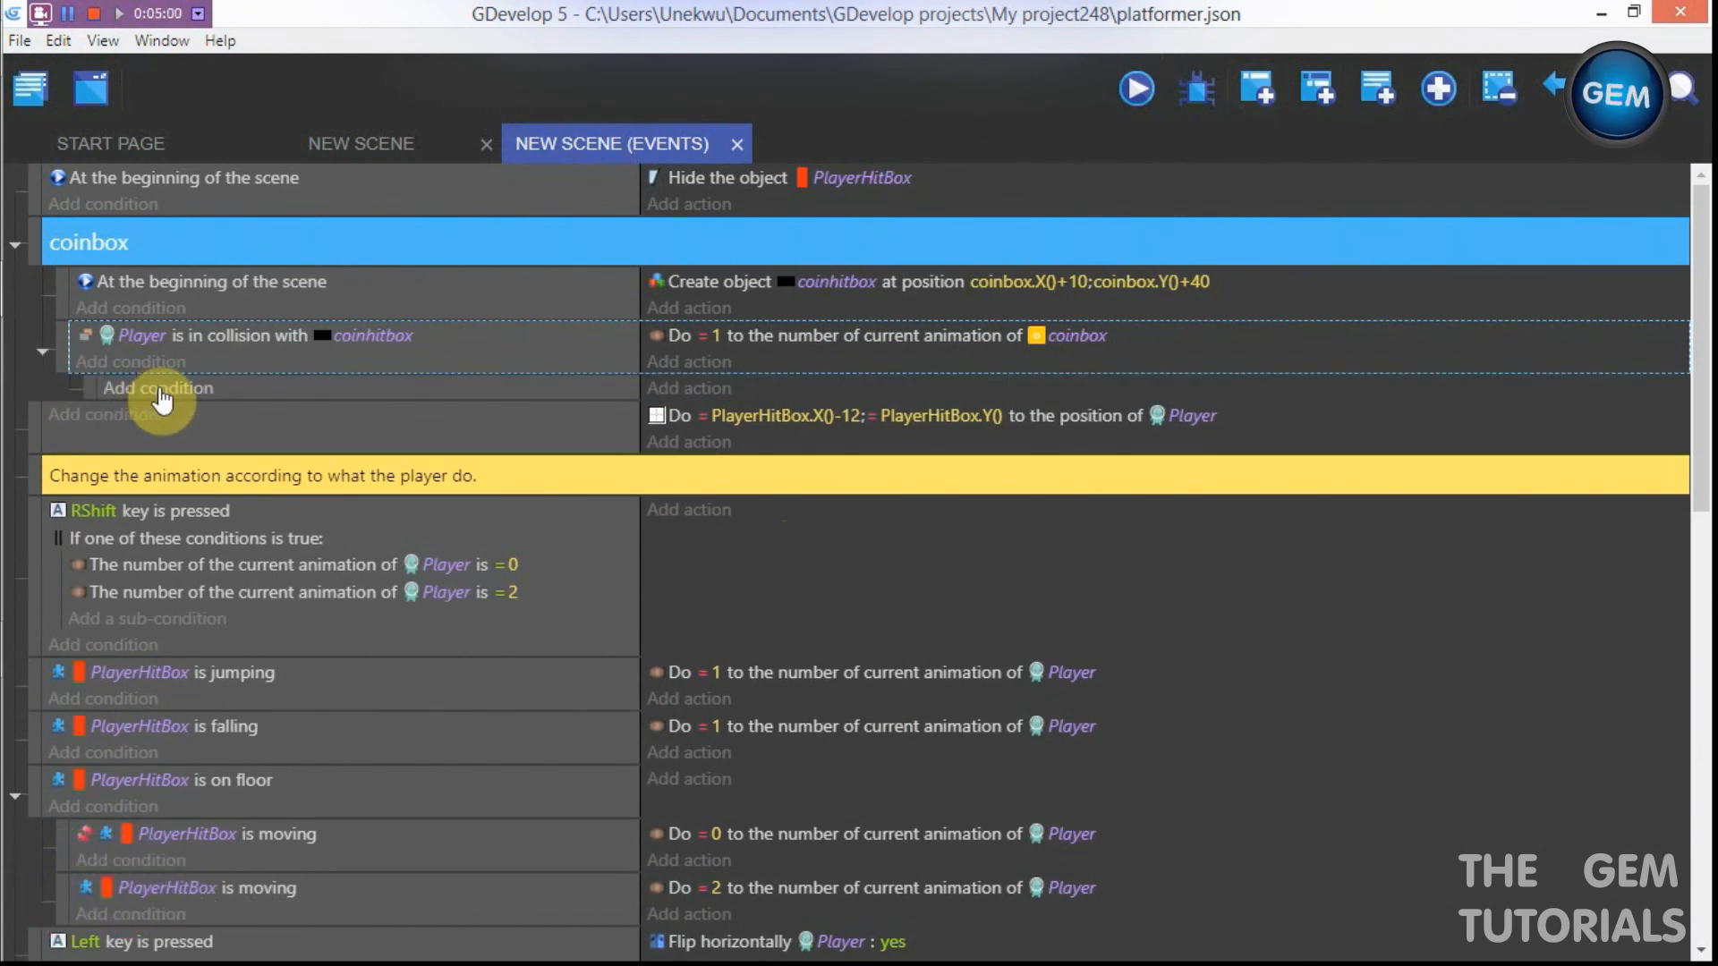
{"action": "left_click", "coordinate": [158, 390]}
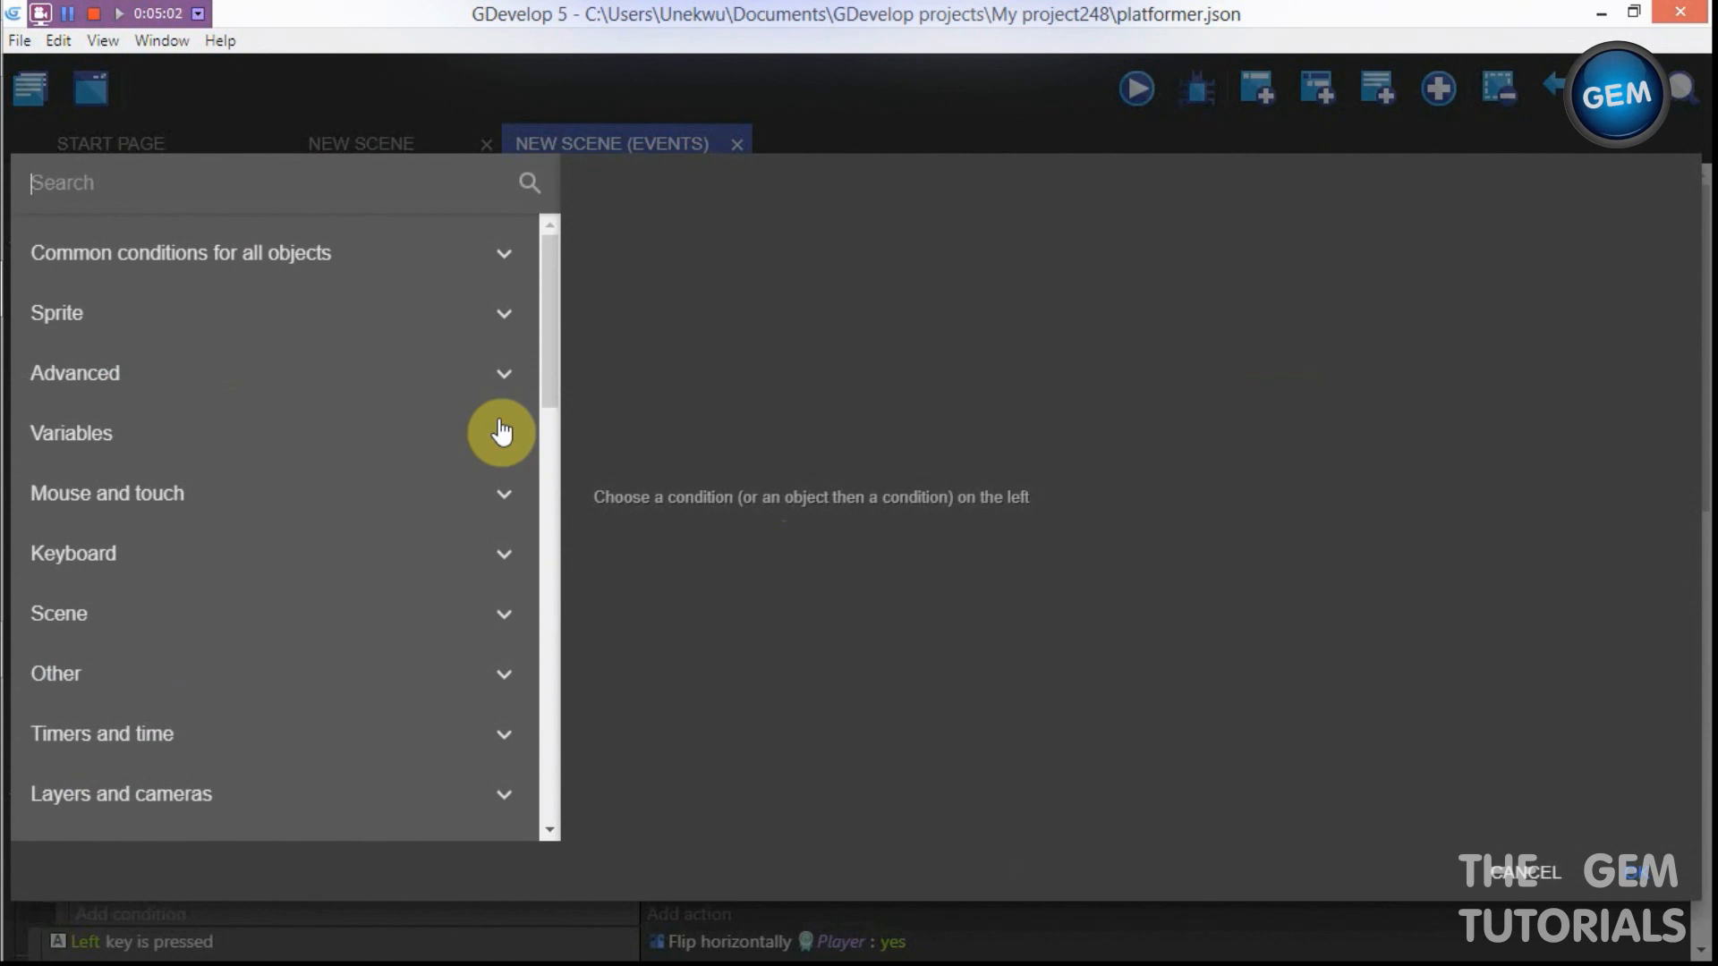
{"action": "type", "text": "tri"}
{"action": "left_click", "coordinate": [347, 267]}
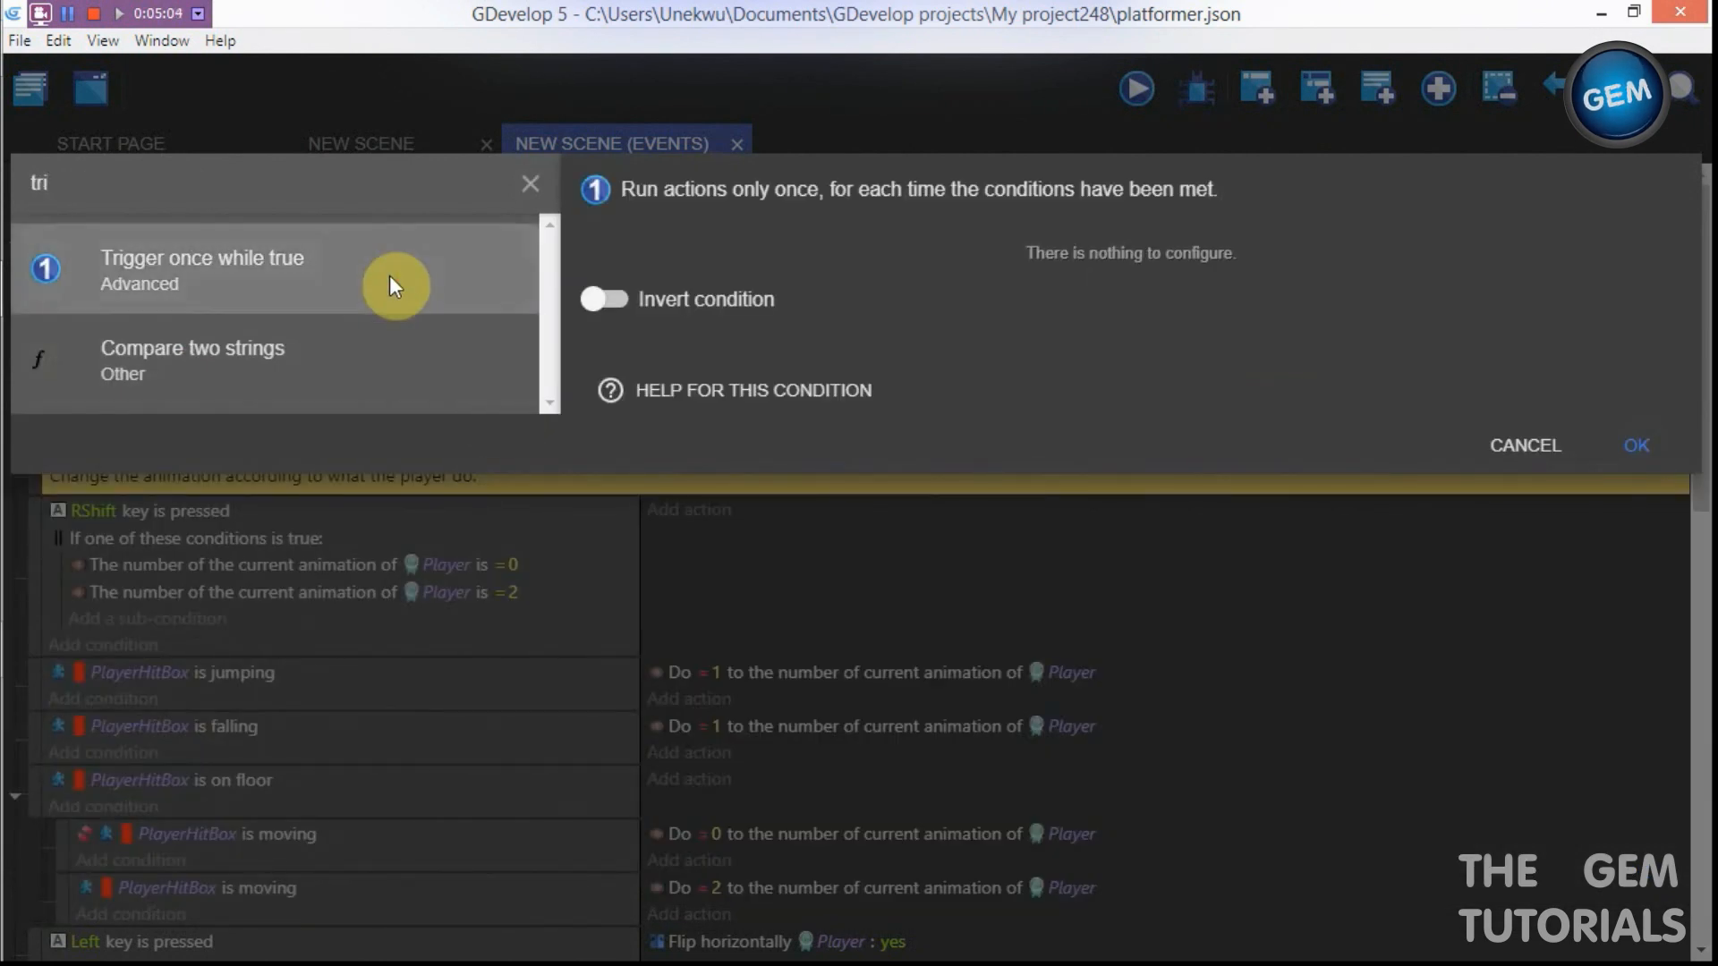
{"action": "left_click", "coordinate": [1627, 444]}
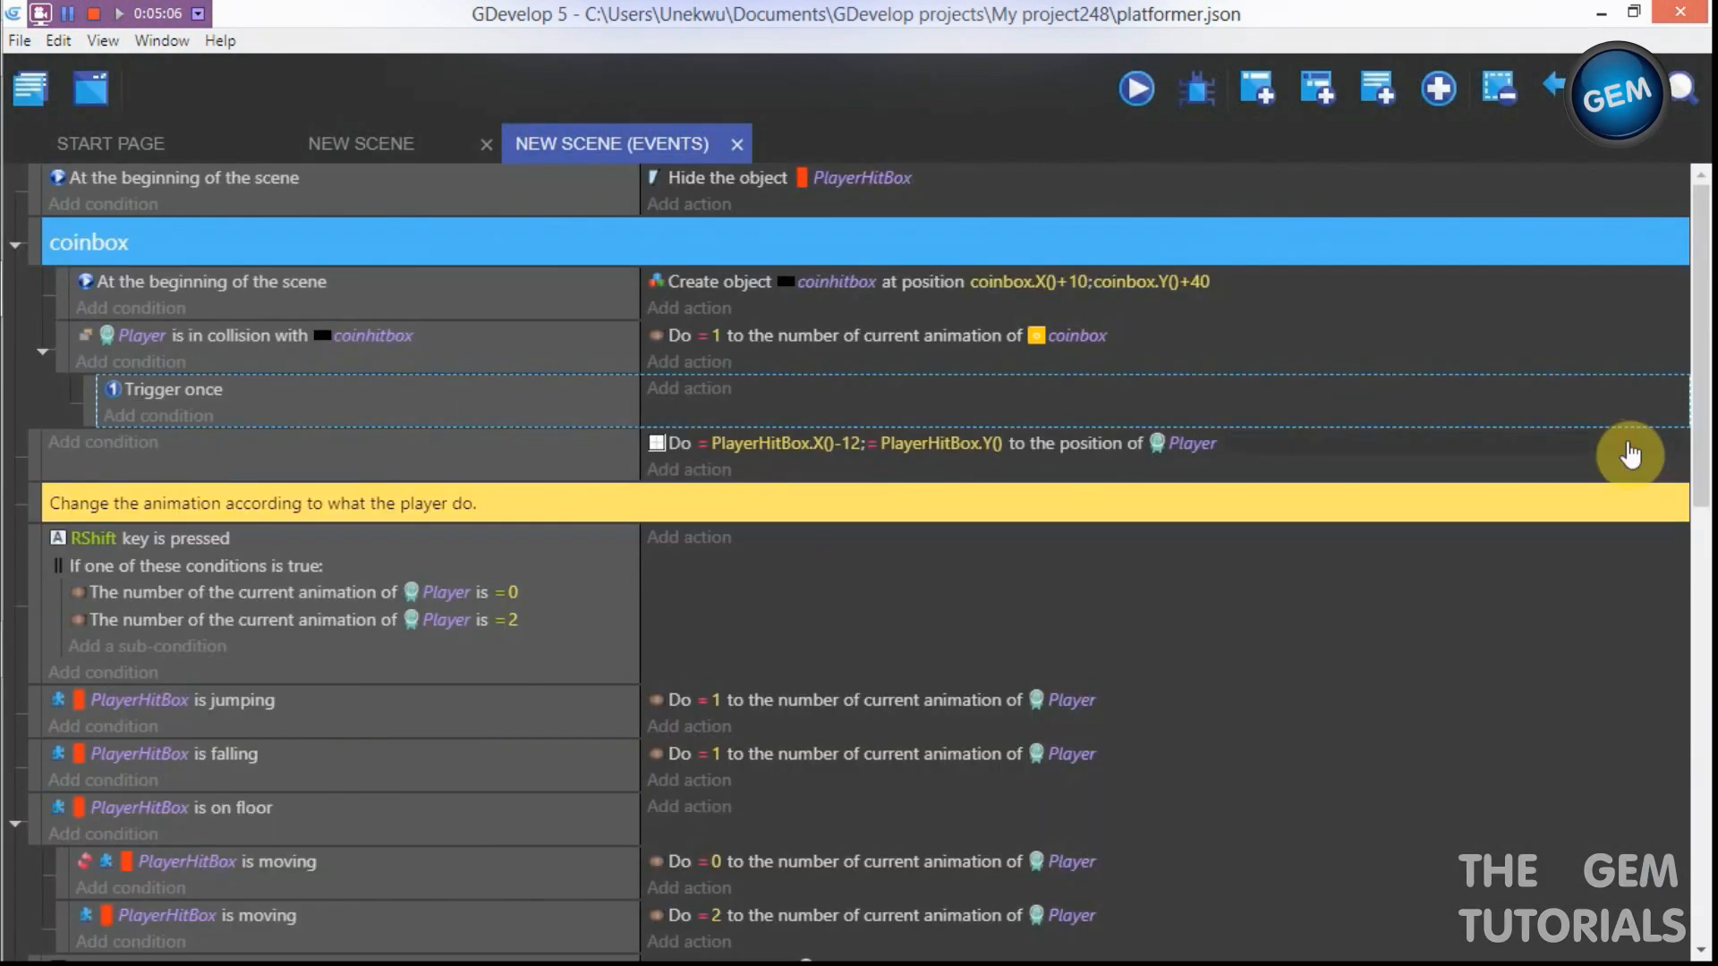
Step: Start a Create an object action in the Trigger once sub-event, with Coin as the object to create
{"action": "left_click", "coordinate": [698, 388]}
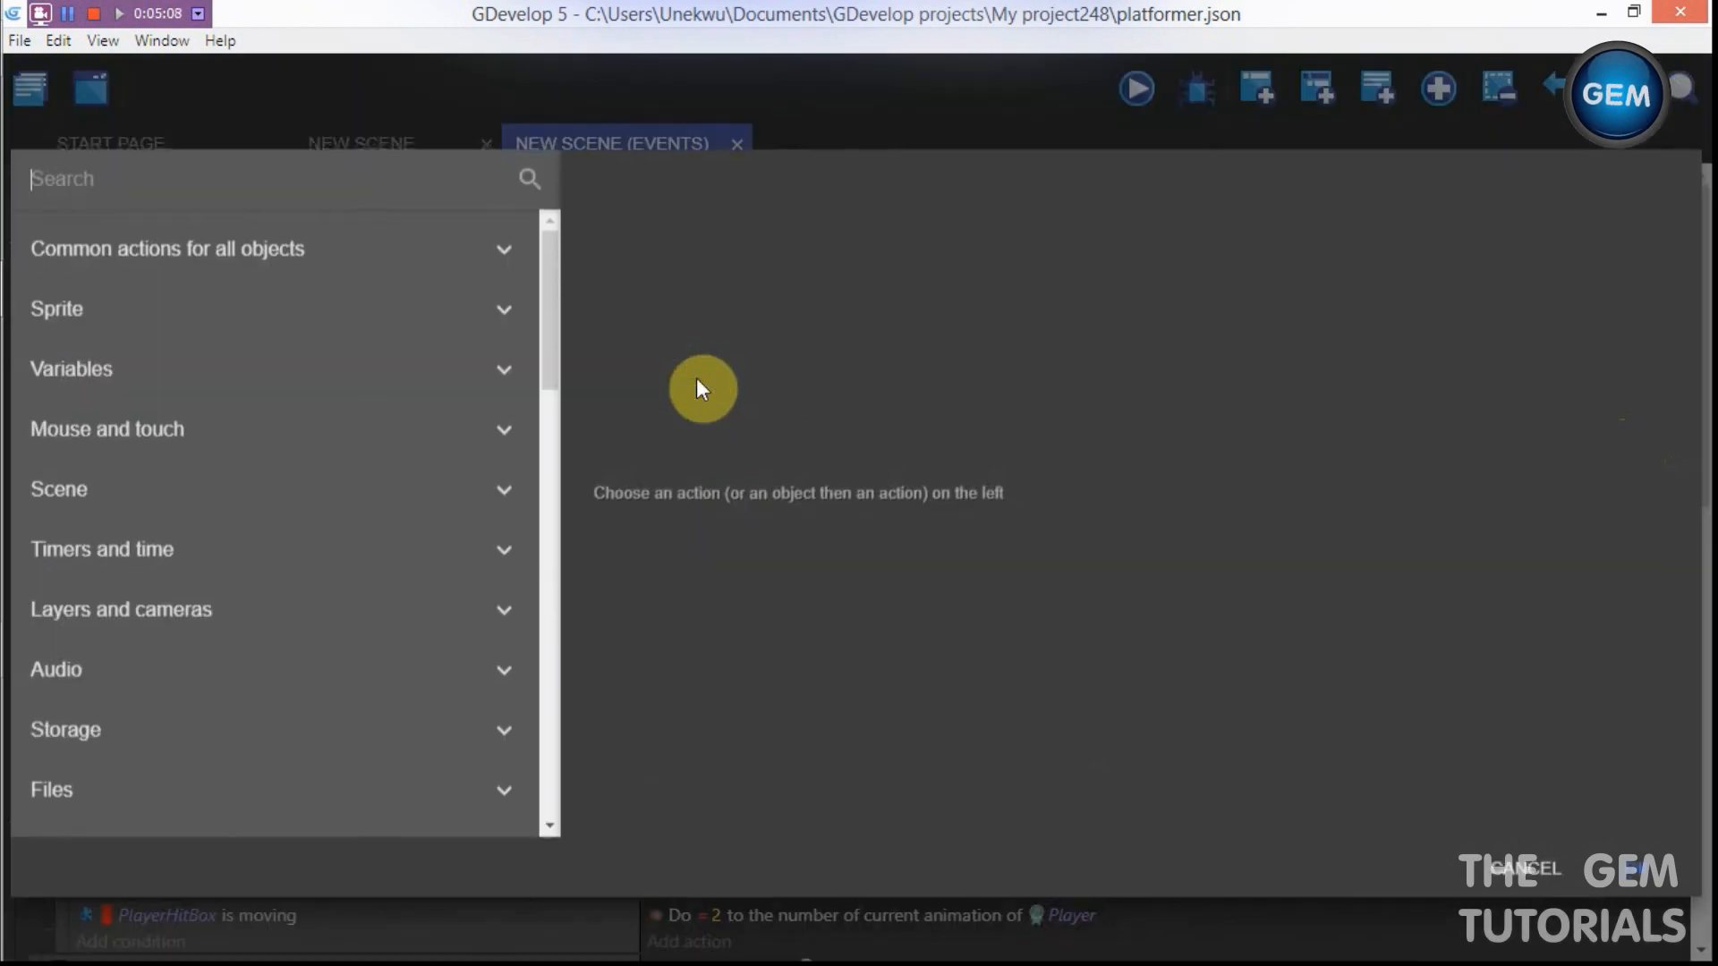
{"action": "type", "text": "crea"}
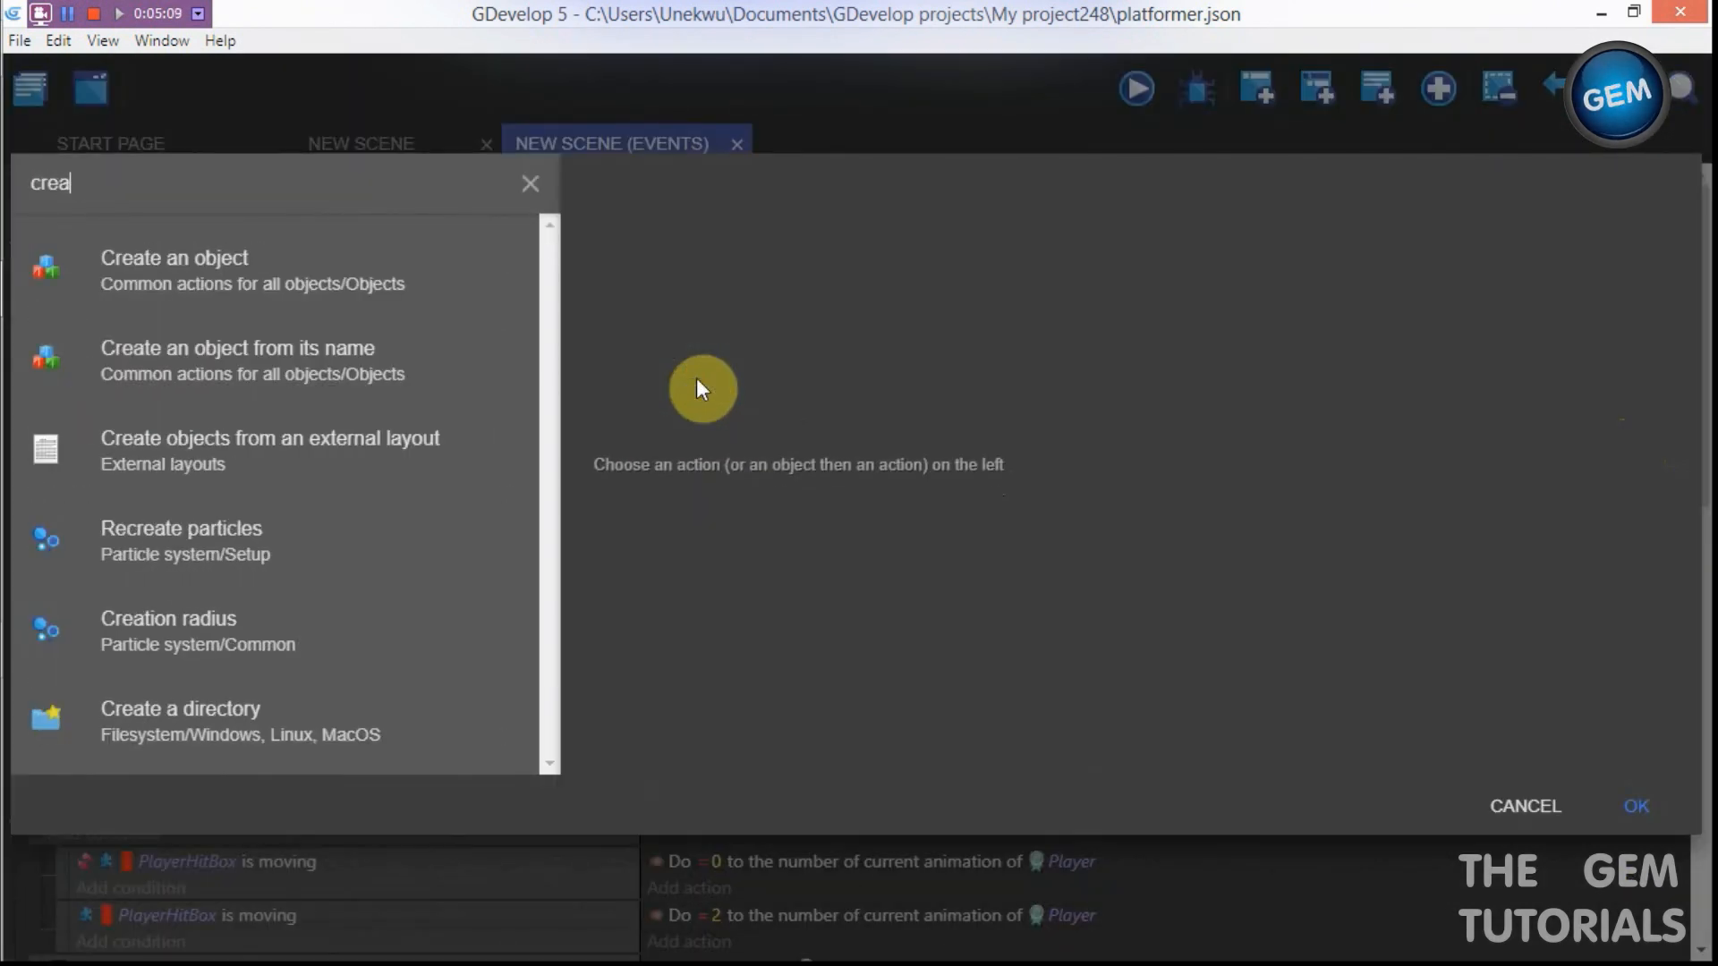
{"action": "left_click", "coordinate": [352, 240]}
{"action": "scroll", "coordinate": [752, 374], "scroll_direction": "down", "scroll_amount": 3}
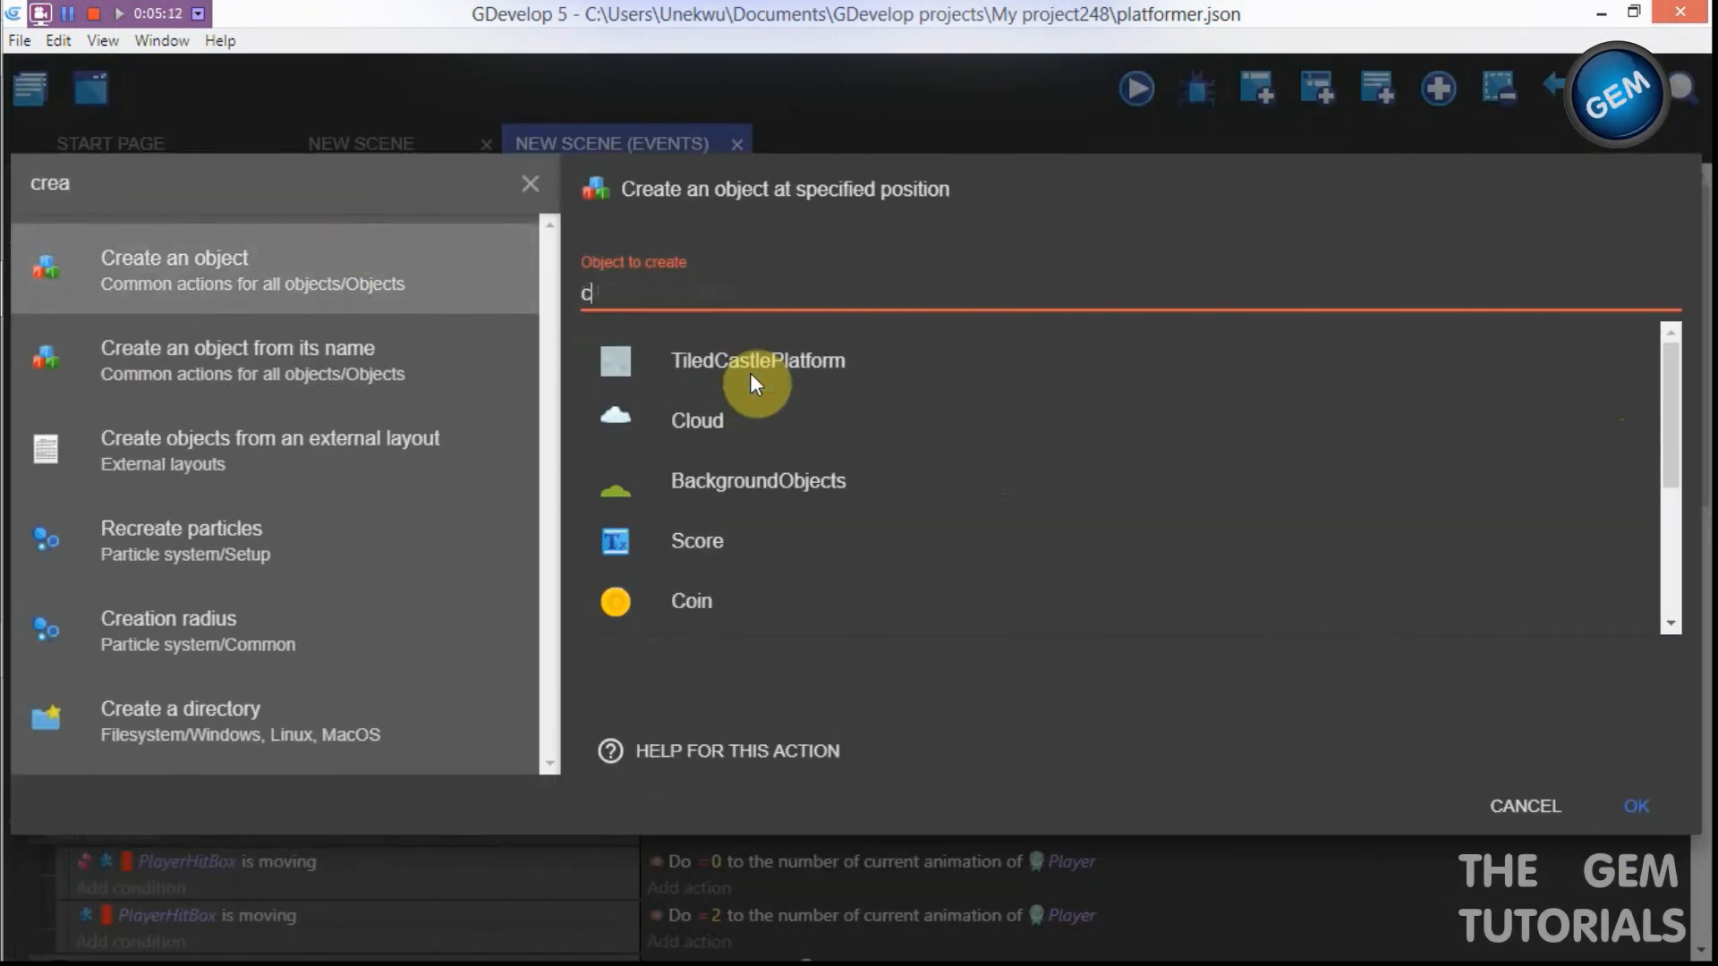
{"action": "type", "text": "coin"}
{"action": "left_click", "coordinate": [721, 363]}
Step: Set the X position of the created Coin to the expression coinbox.X()+20
{"action": "left_click", "coordinate": [659, 376]}
{"action": "left_click", "coordinate": [1607, 386]}
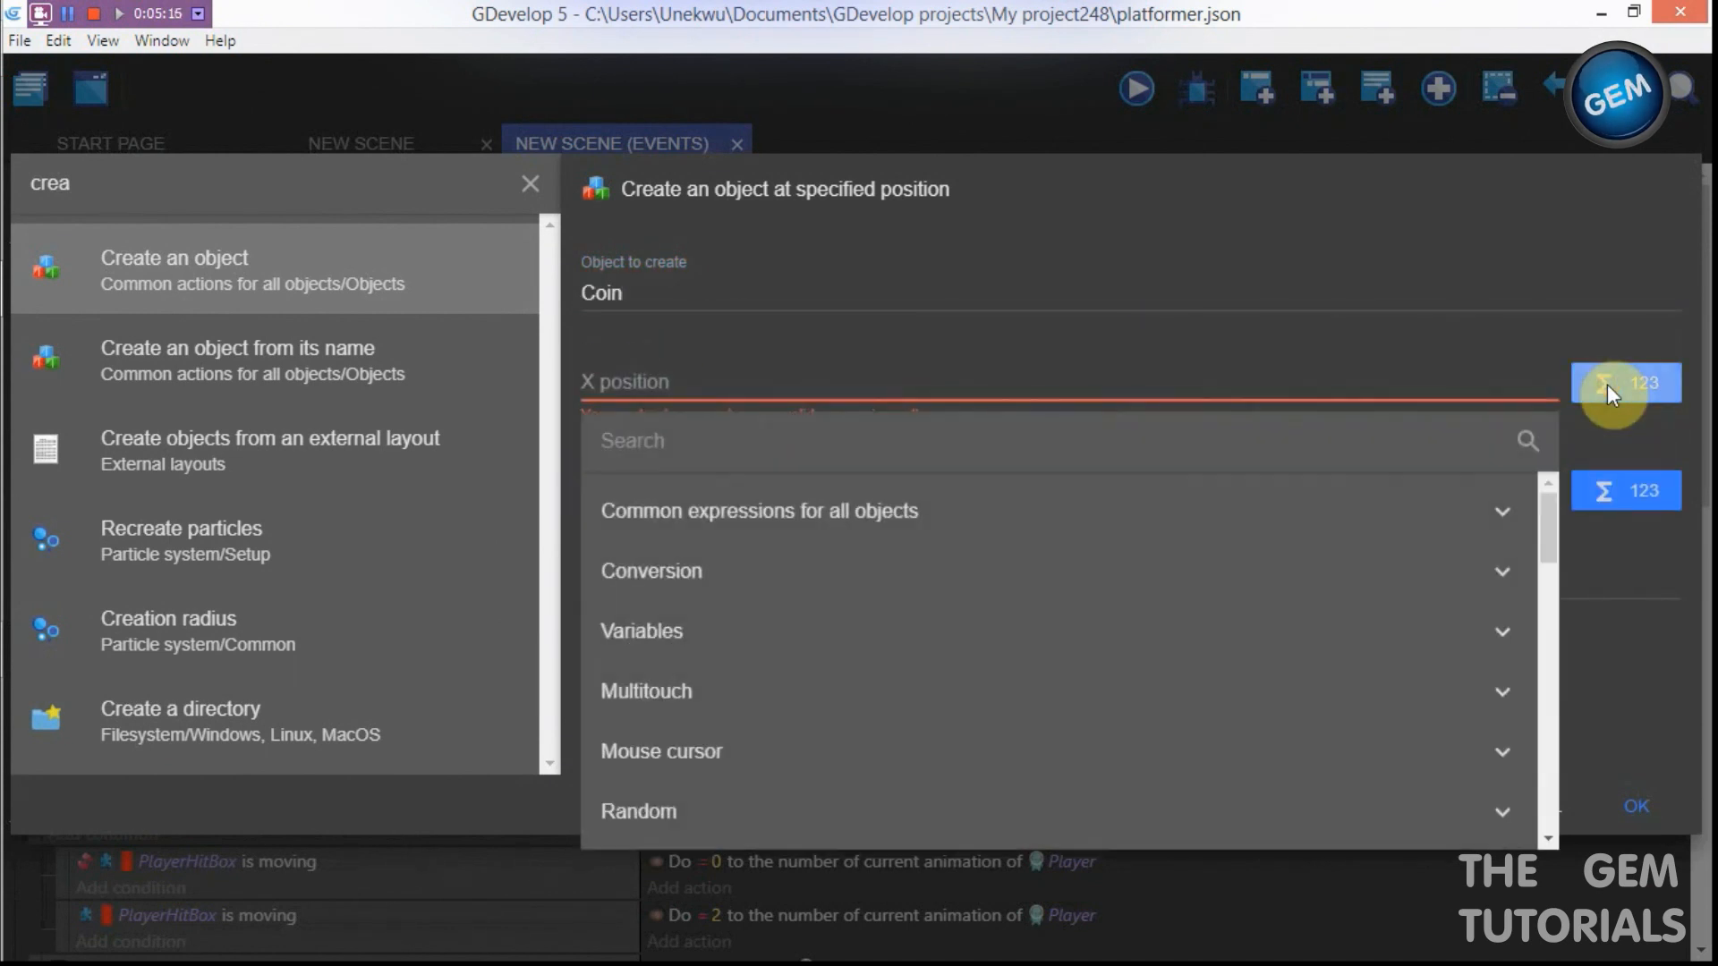
{"action": "type", "text": "x po"}
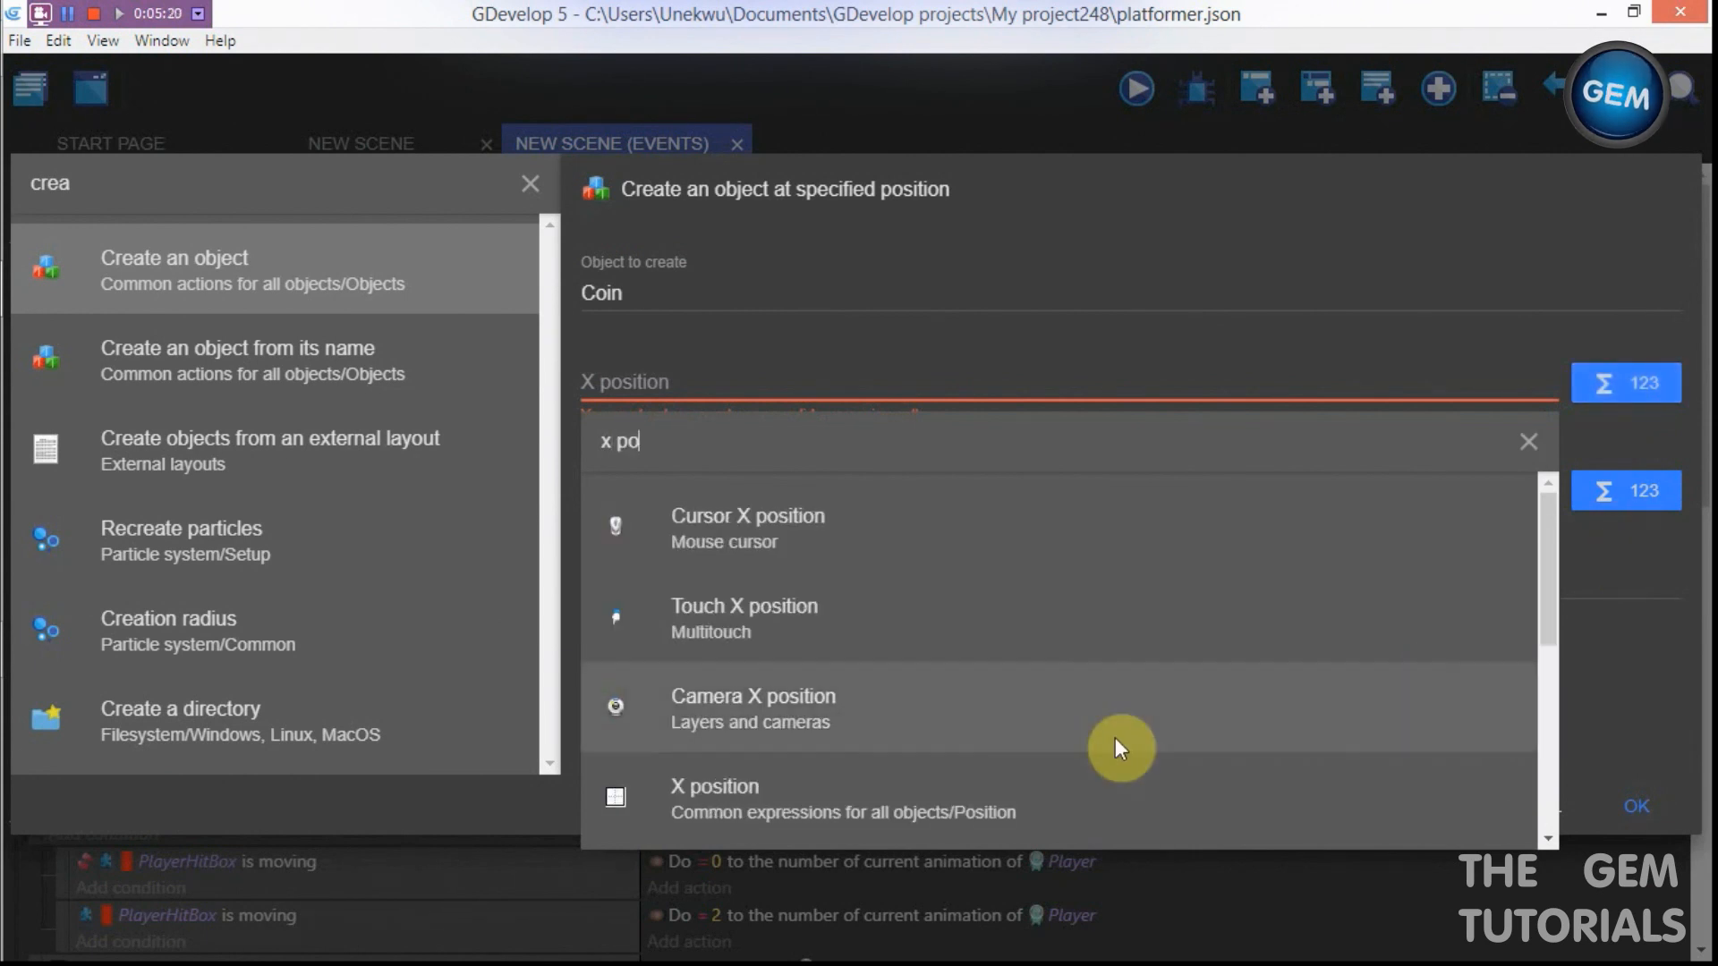
{"action": "left_click", "coordinate": [1074, 793]}
{"action": "left_click", "coordinate": [555, 457]}
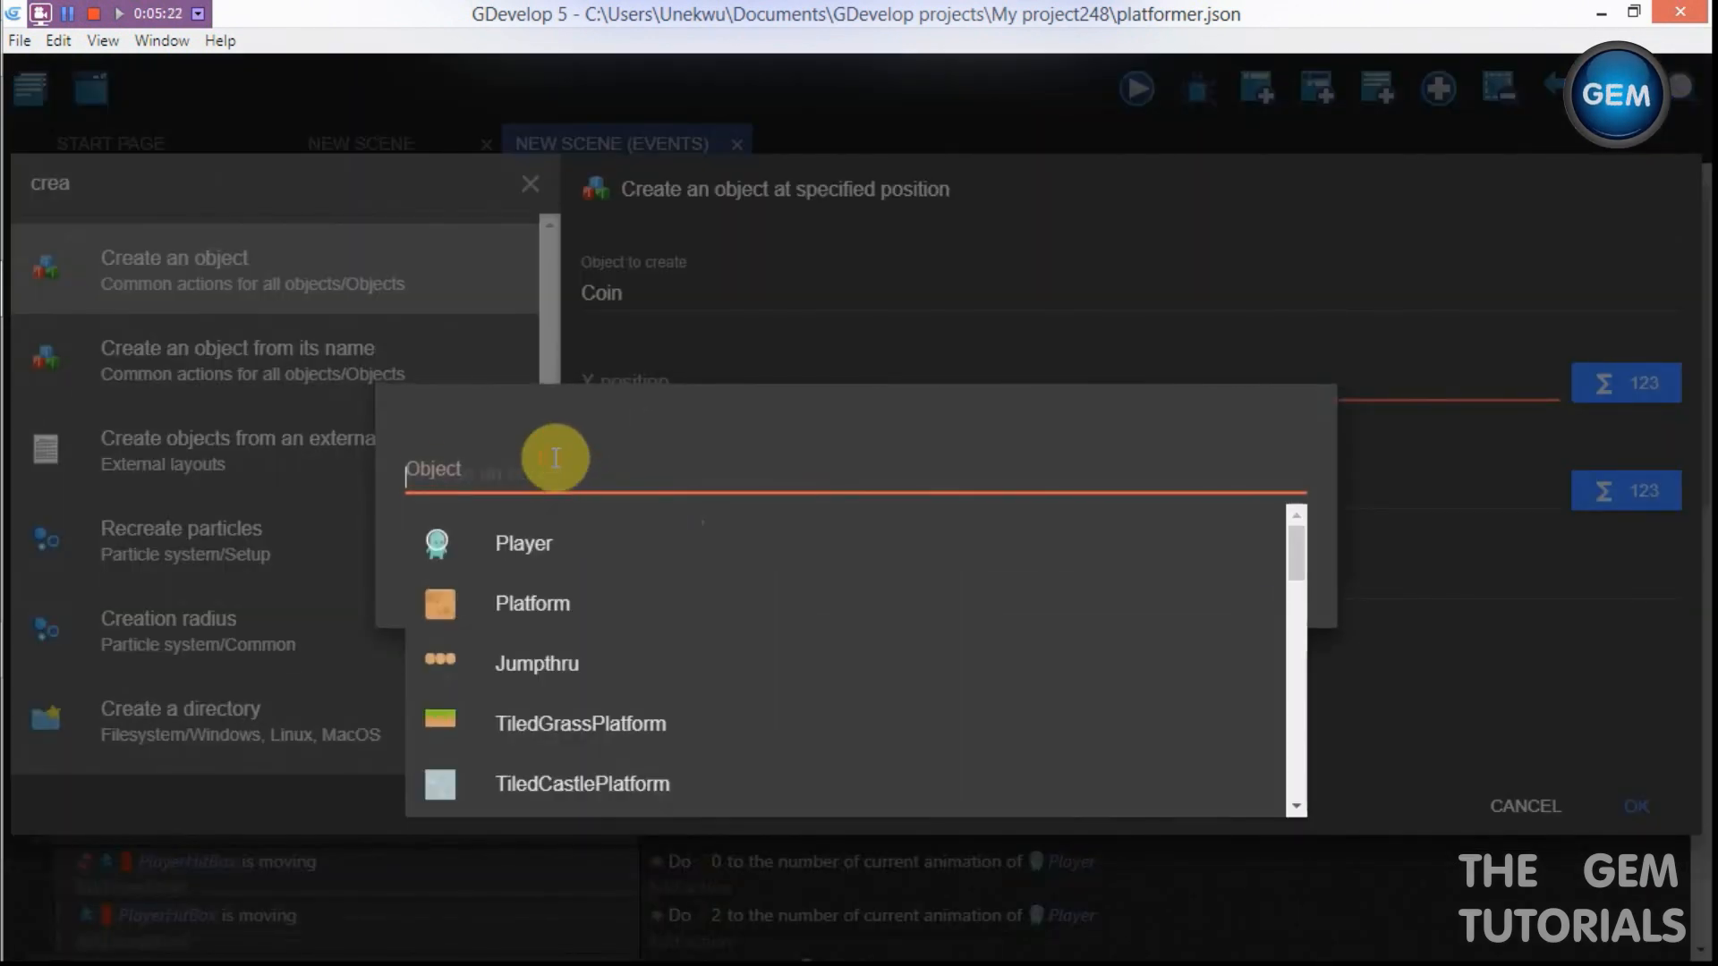
{"action": "type", "text": "coin"}
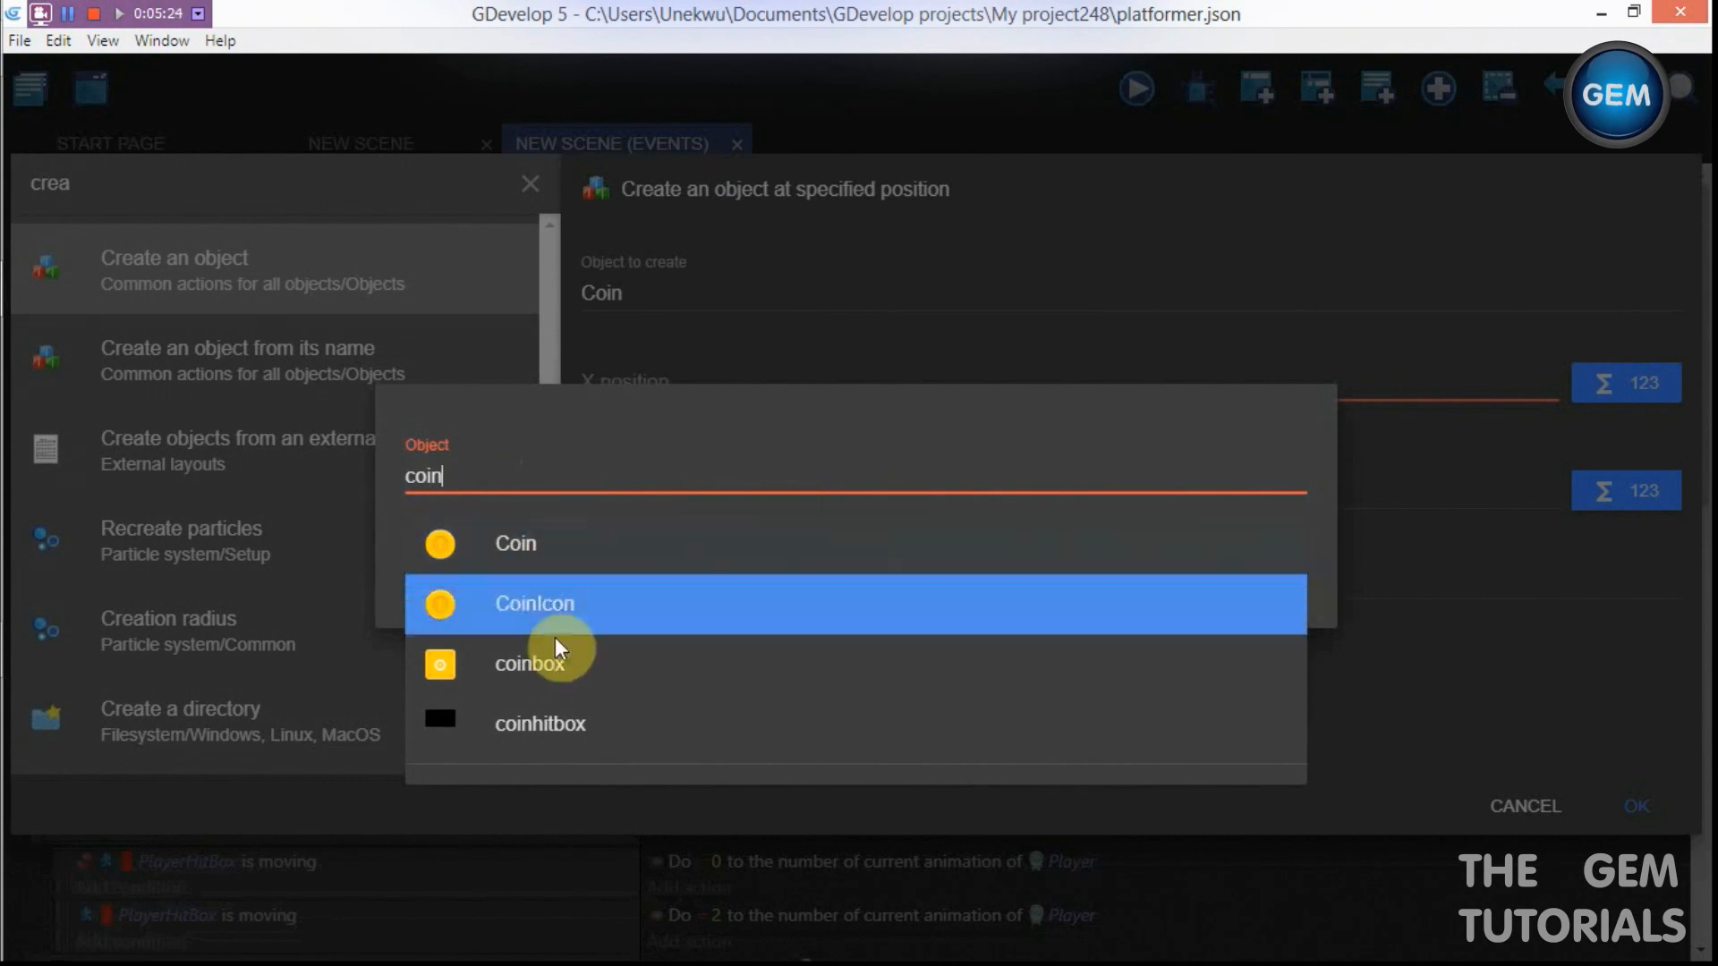
{"action": "left_click", "coordinate": [554, 660]}
{"action": "left_click", "coordinate": [1276, 592]}
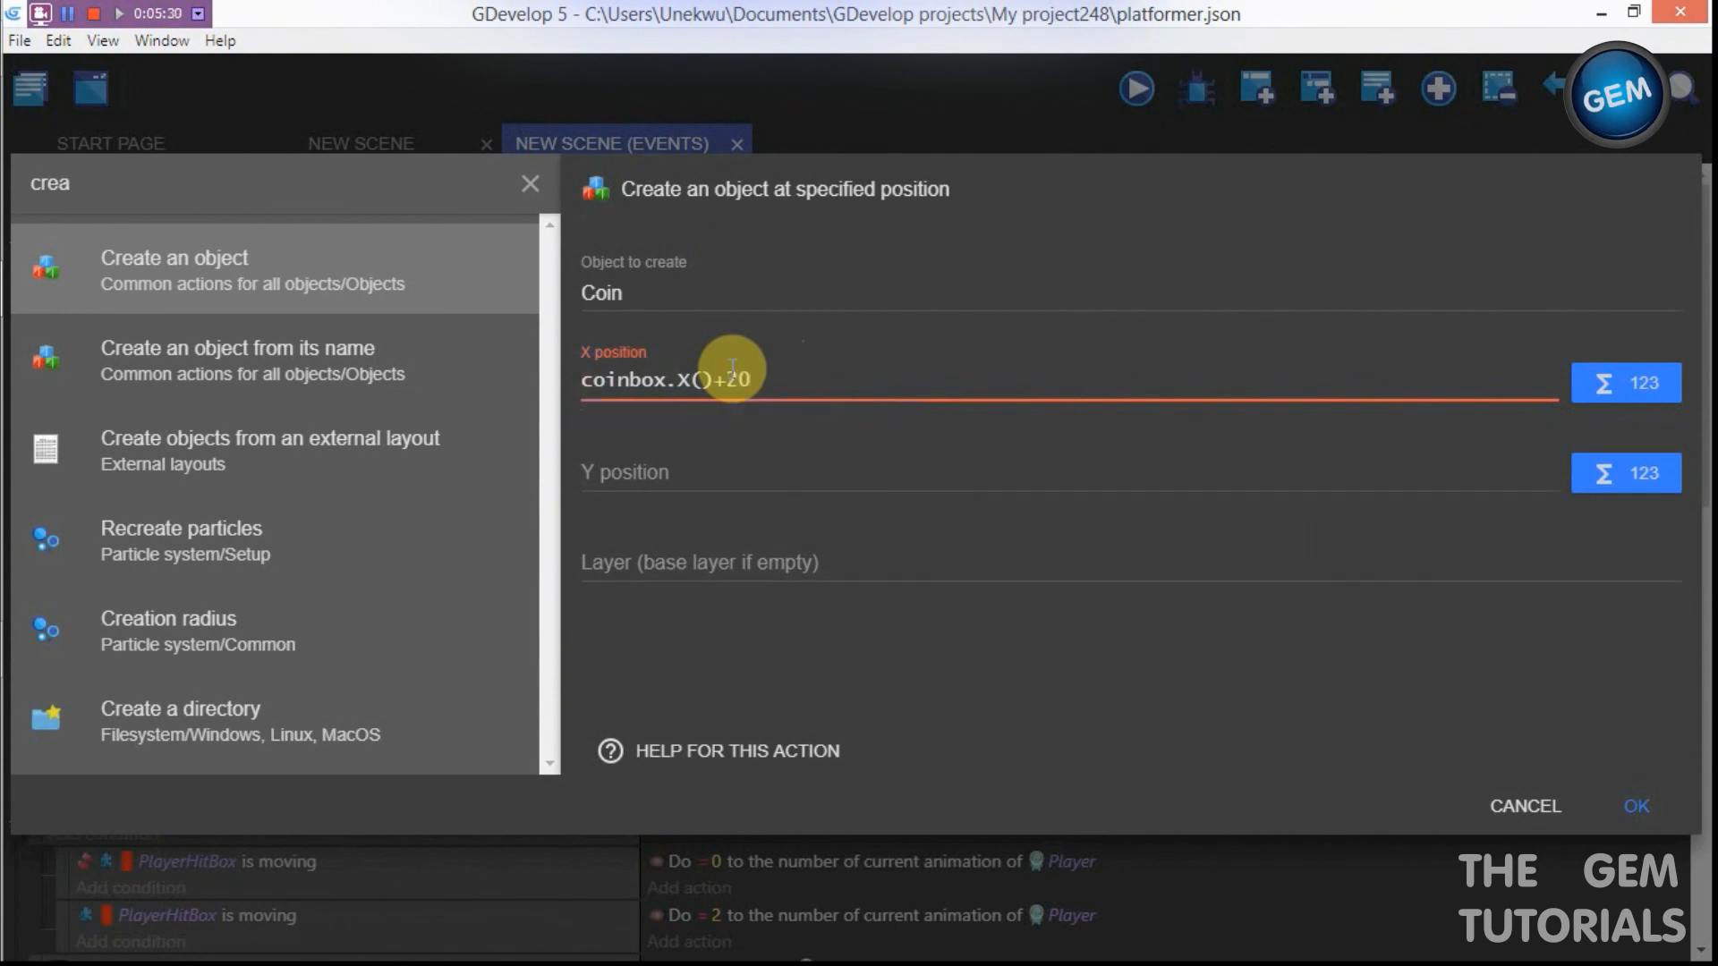
Step: Set the Y position of the created Coin to the expression coinbox.Y()-90 and finish the Create an object action
{"action": "left_click", "coordinate": [747, 467]}
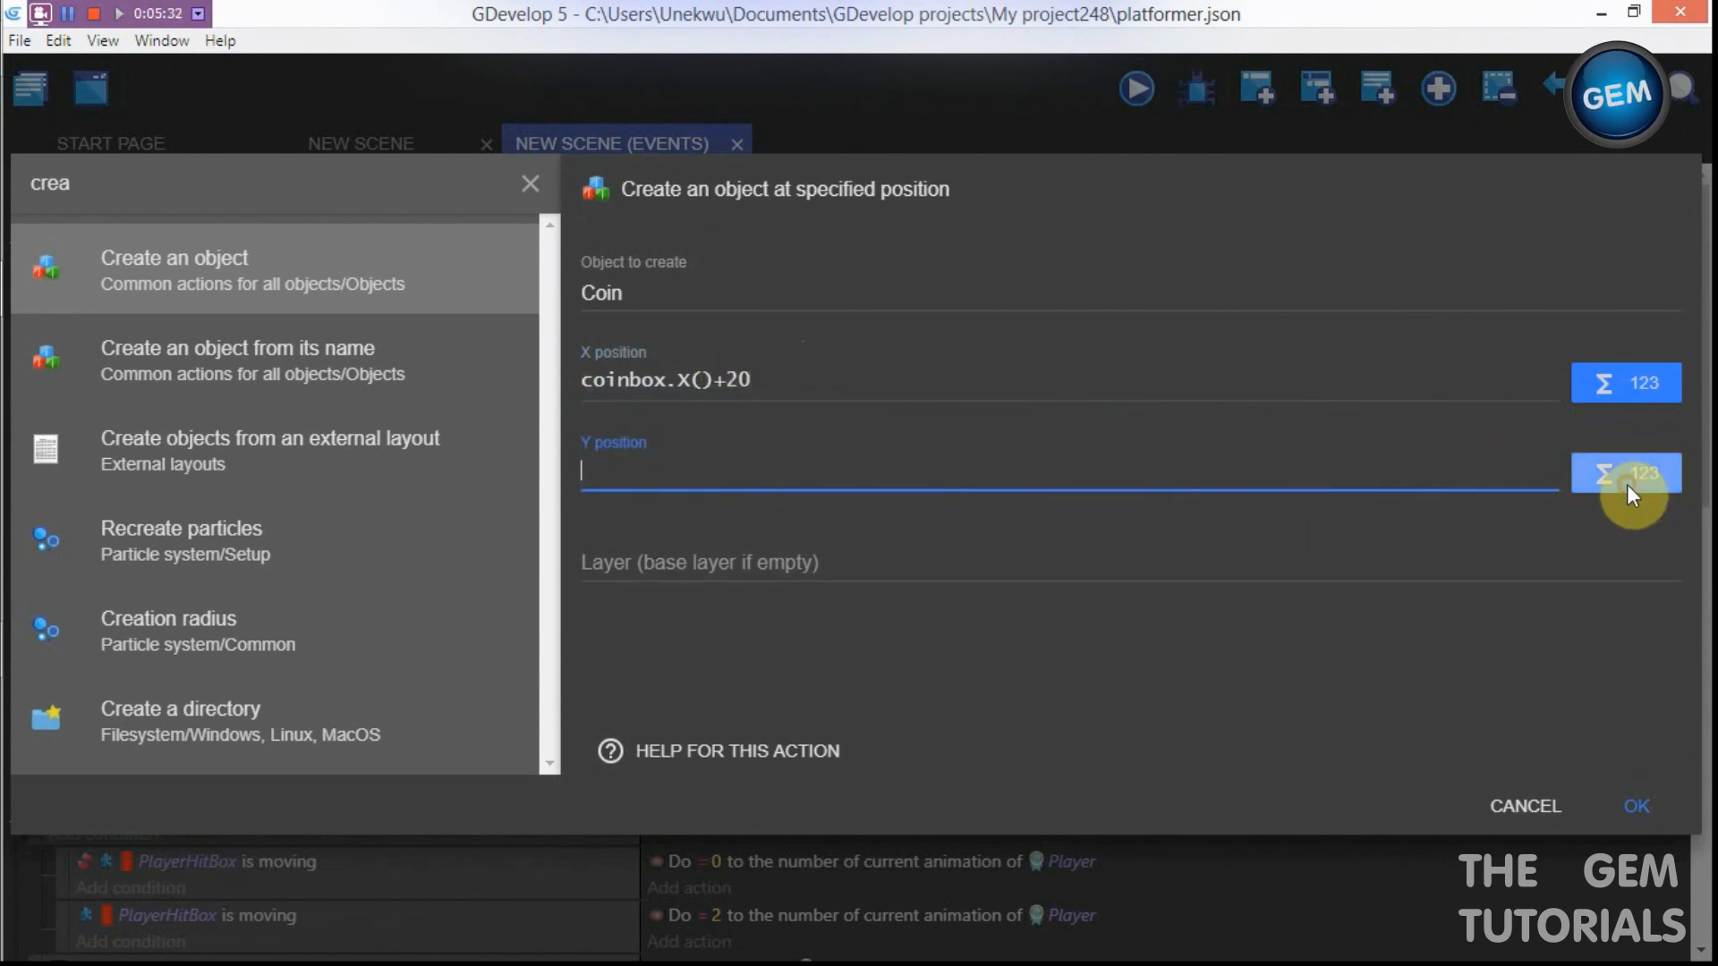
{"action": "left_click", "coordinate": [1627, 486]}
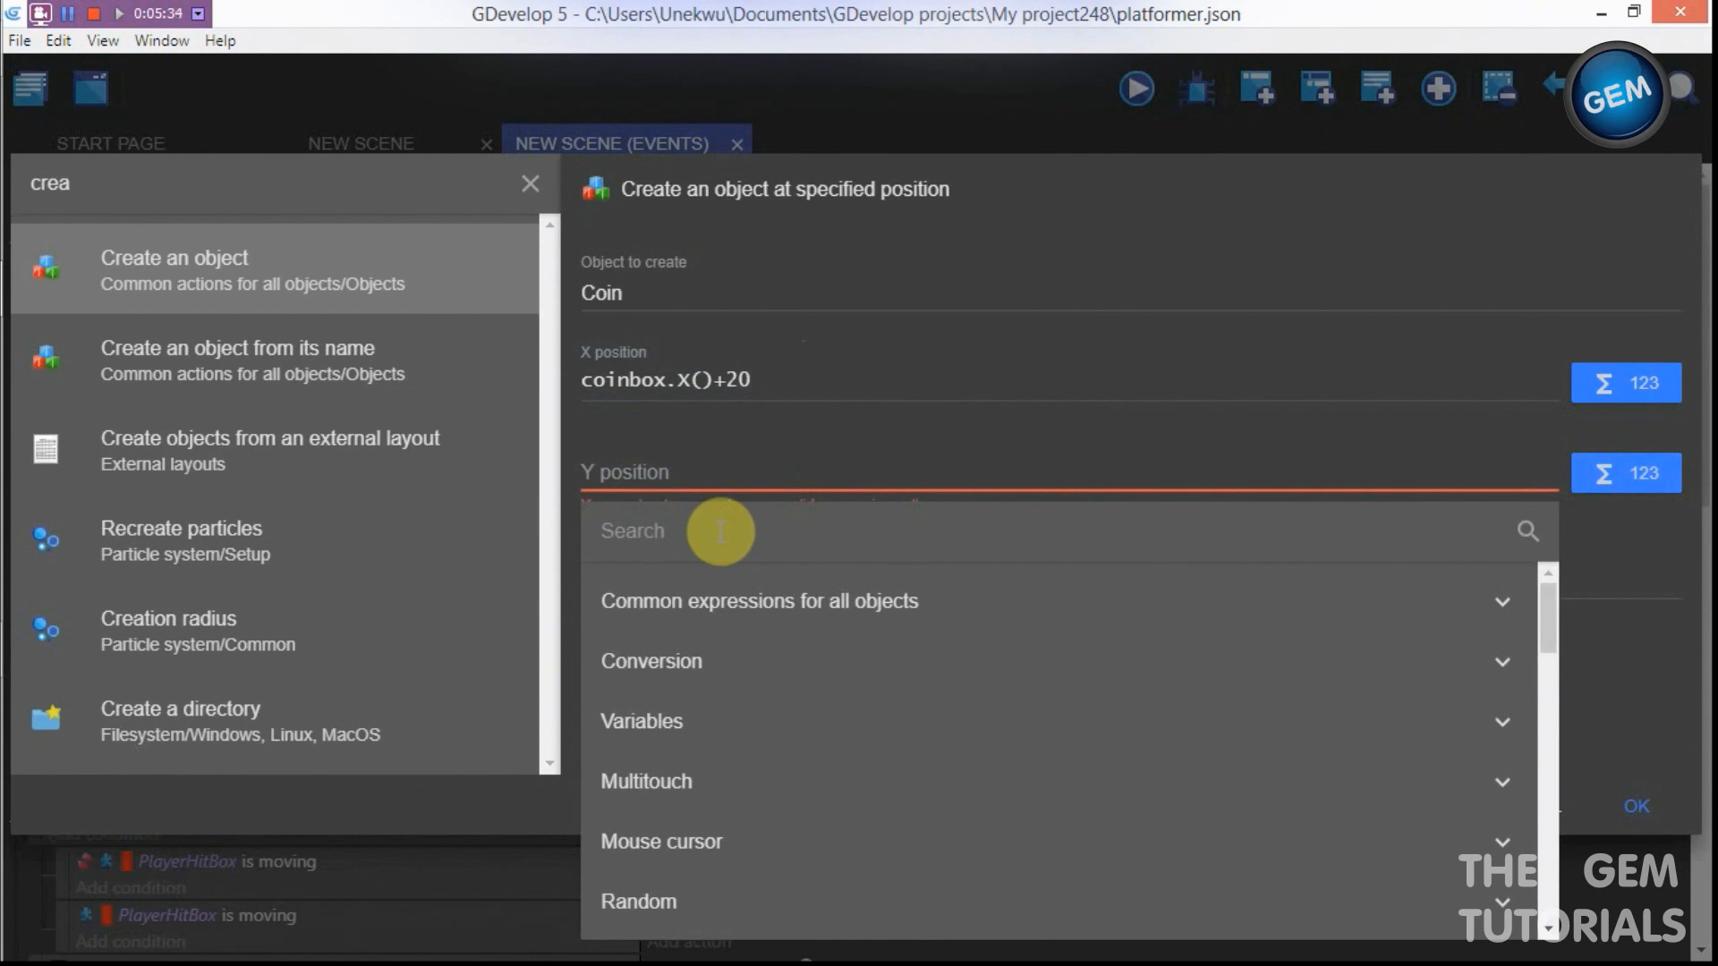
{"action": "type", "text": "y pos"}
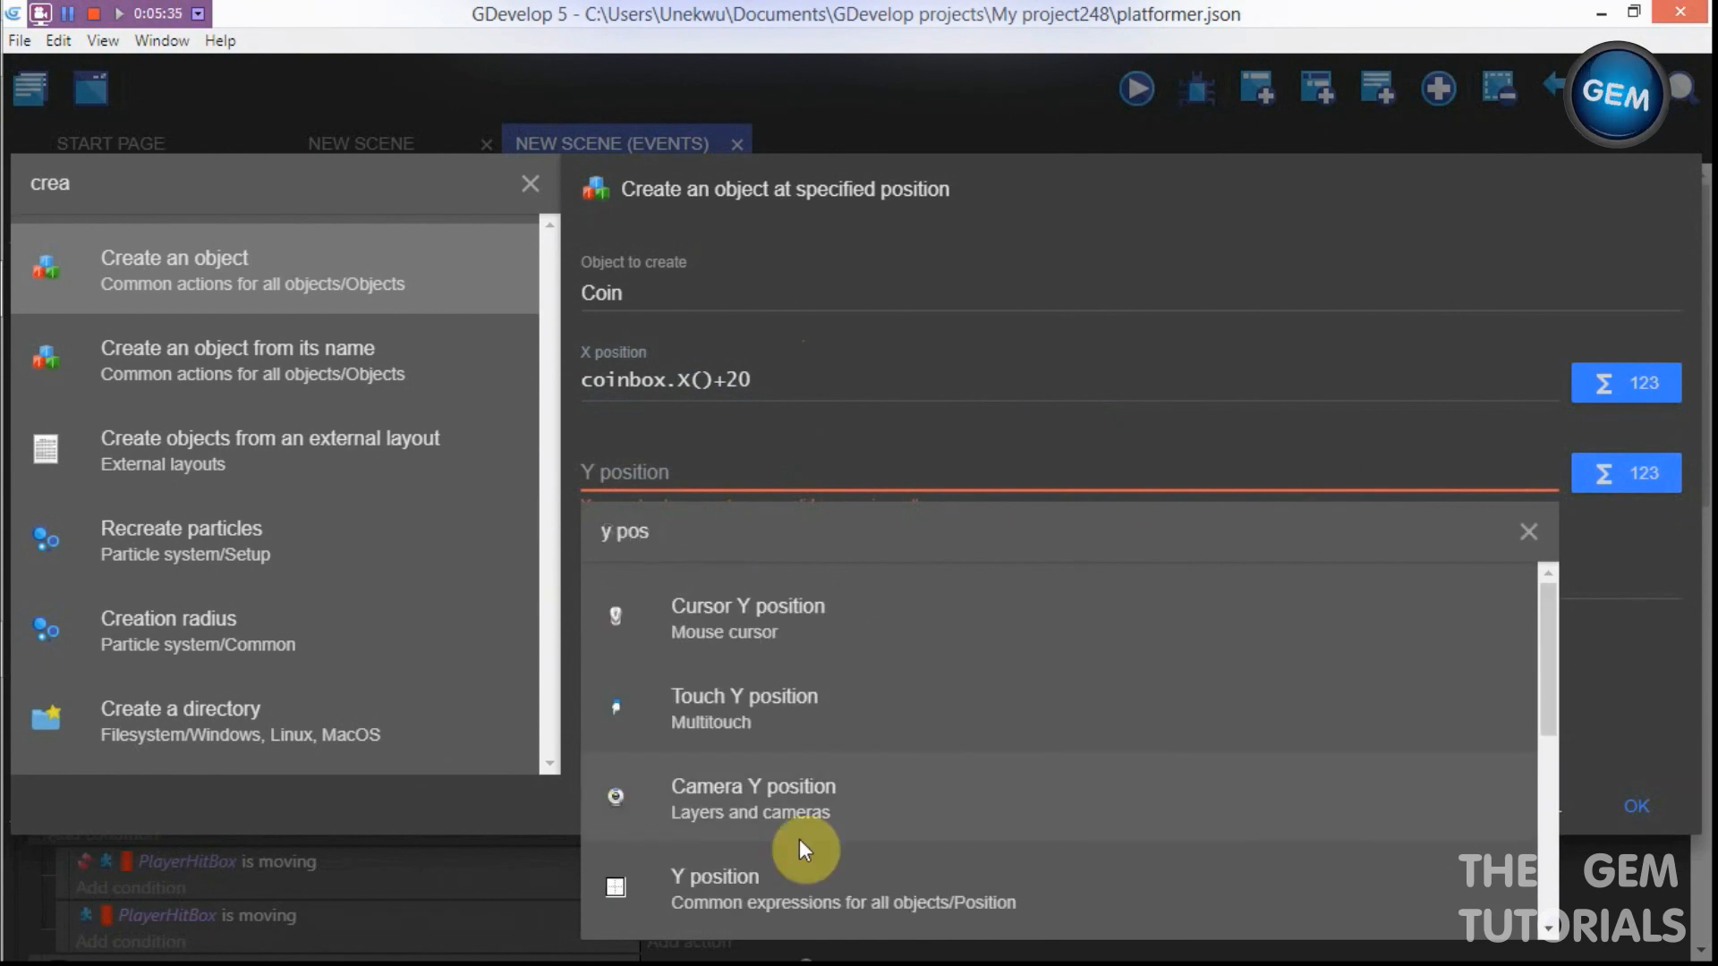
{"action": "left_click", "coordinate": [799, 893]}
{"action": "left_click", "coordinate": [642, 468]}
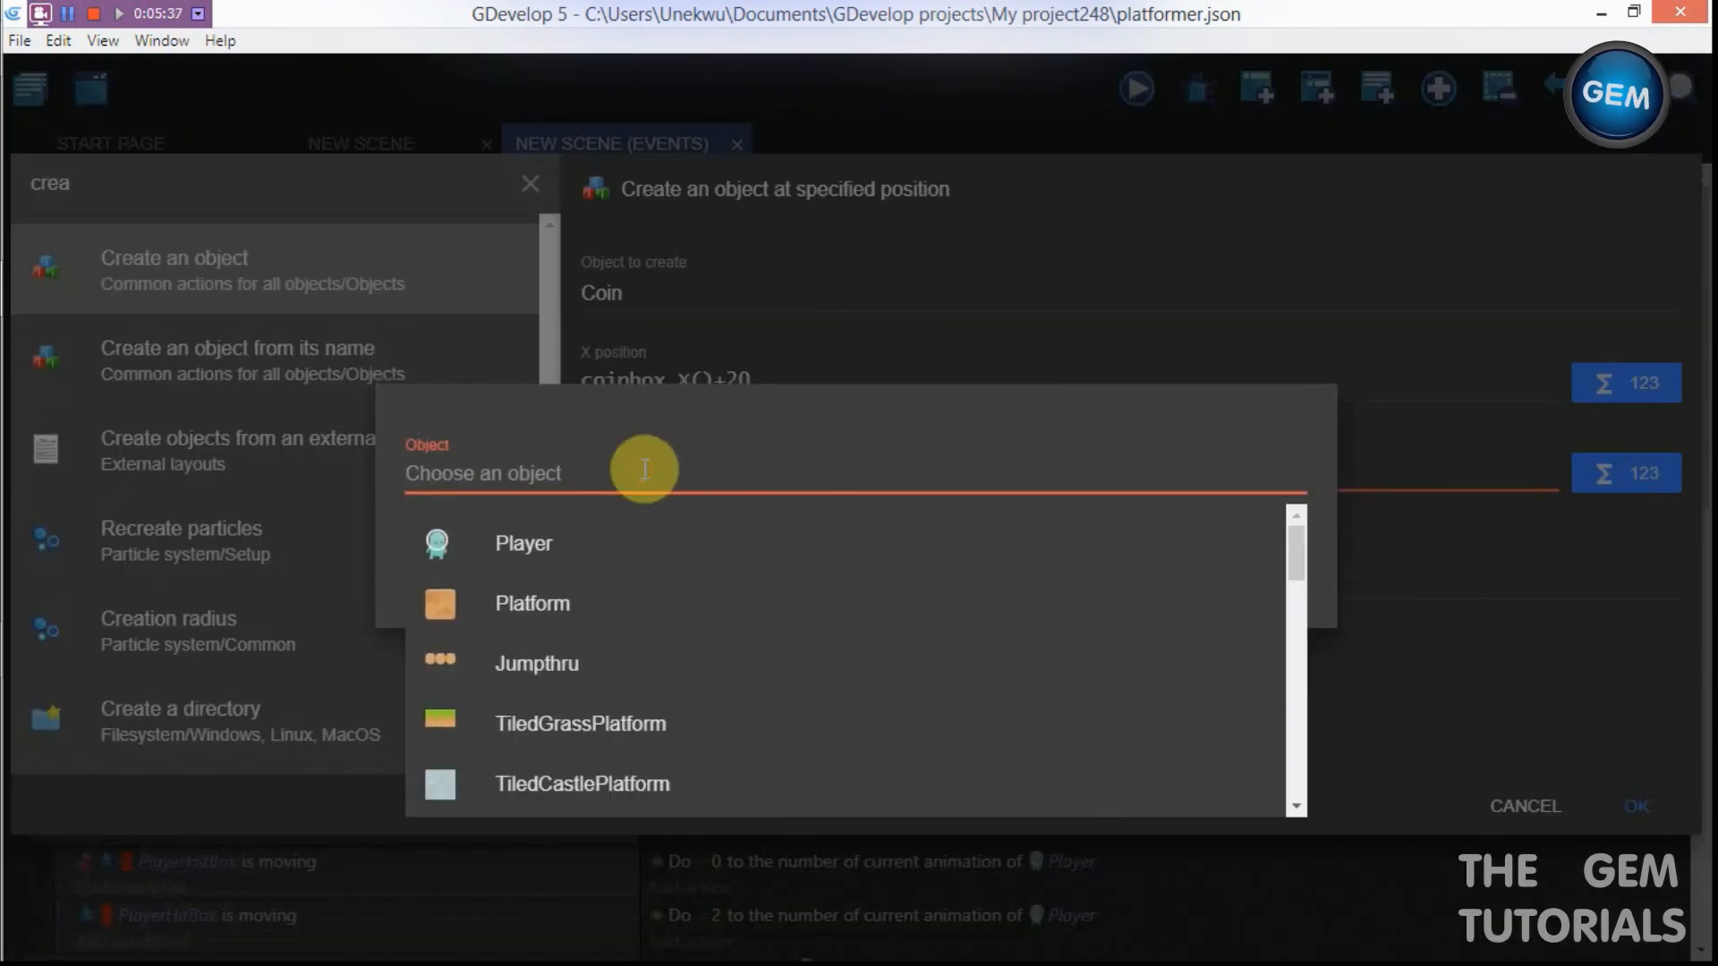
{"action": "type", "text": "coin"}
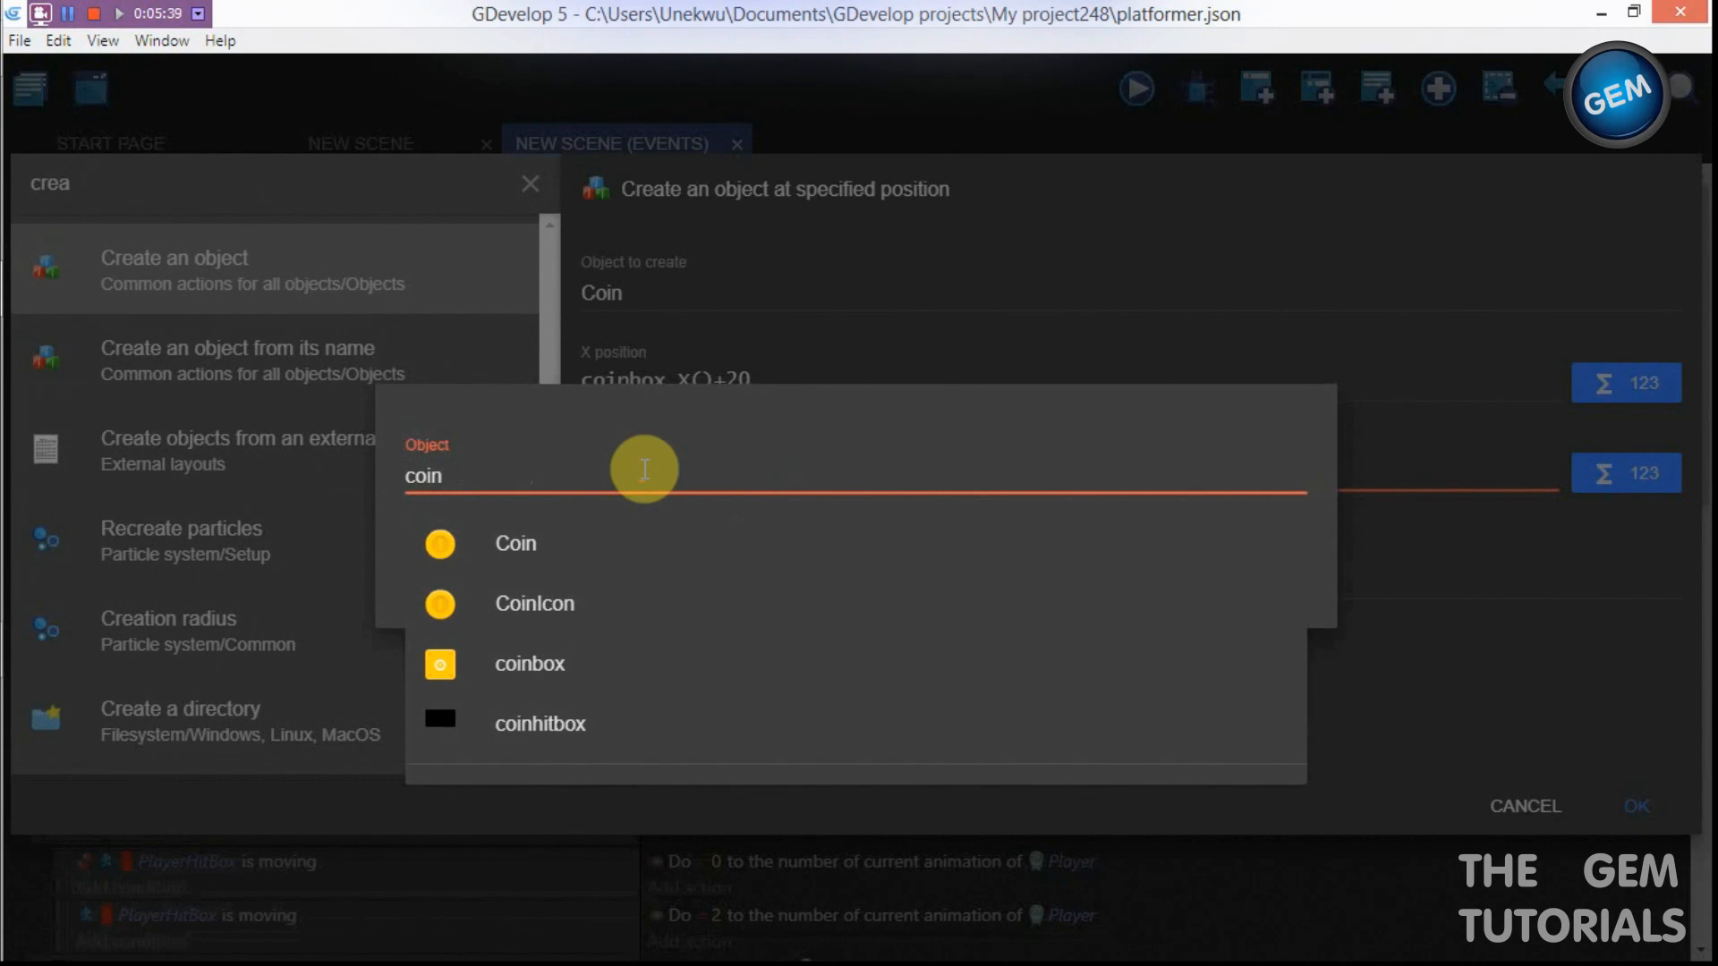
{"action": "left_click", "coordinate": [586, 663]}
{"action": "left_click", "coordinate": [1269, 584]}
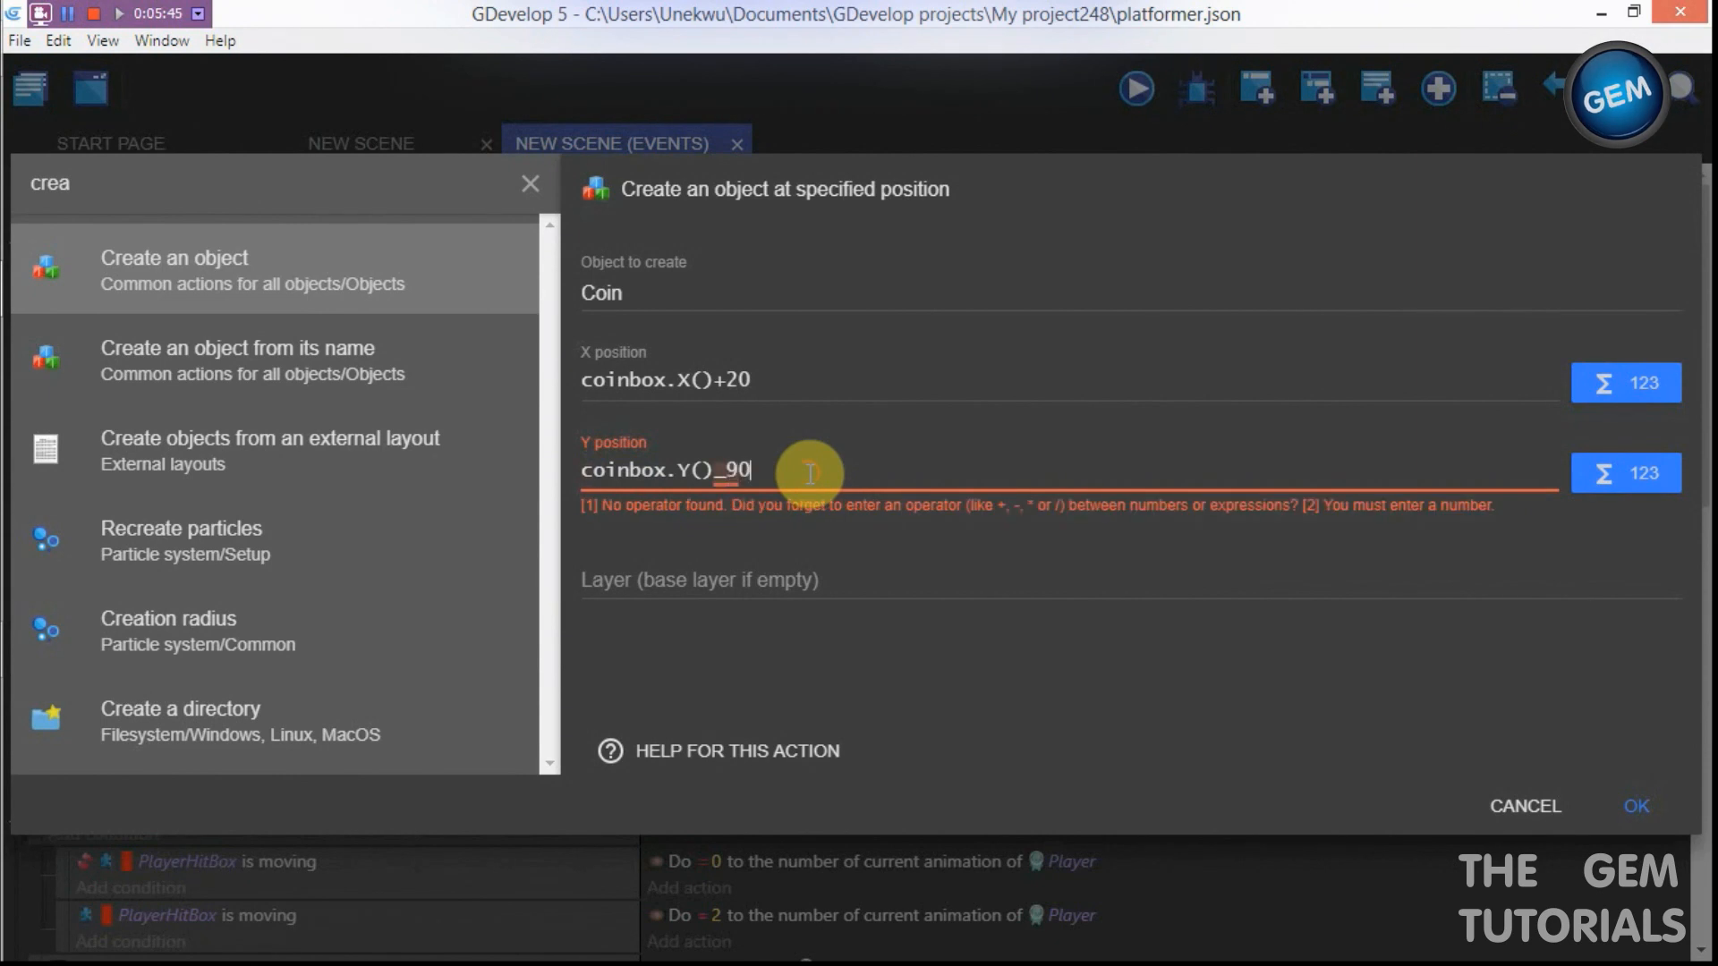
{"action": "type", "text": "-9"}
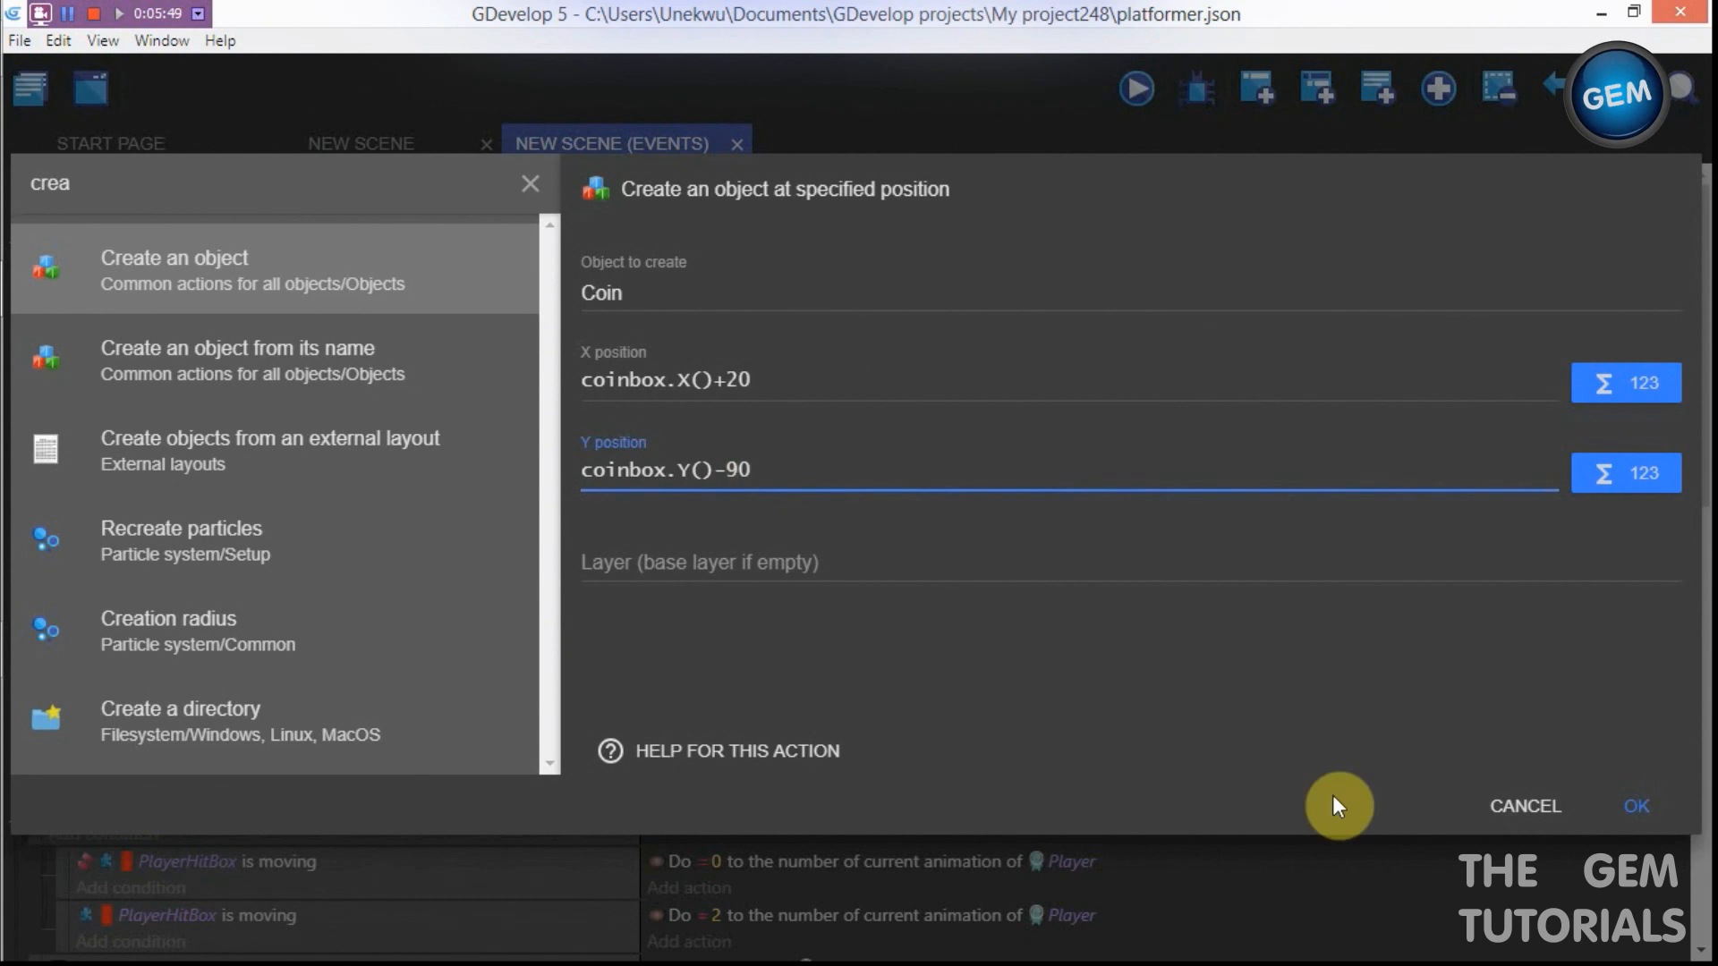
{"action": "left_click", "coordinate": [1654, 795]}
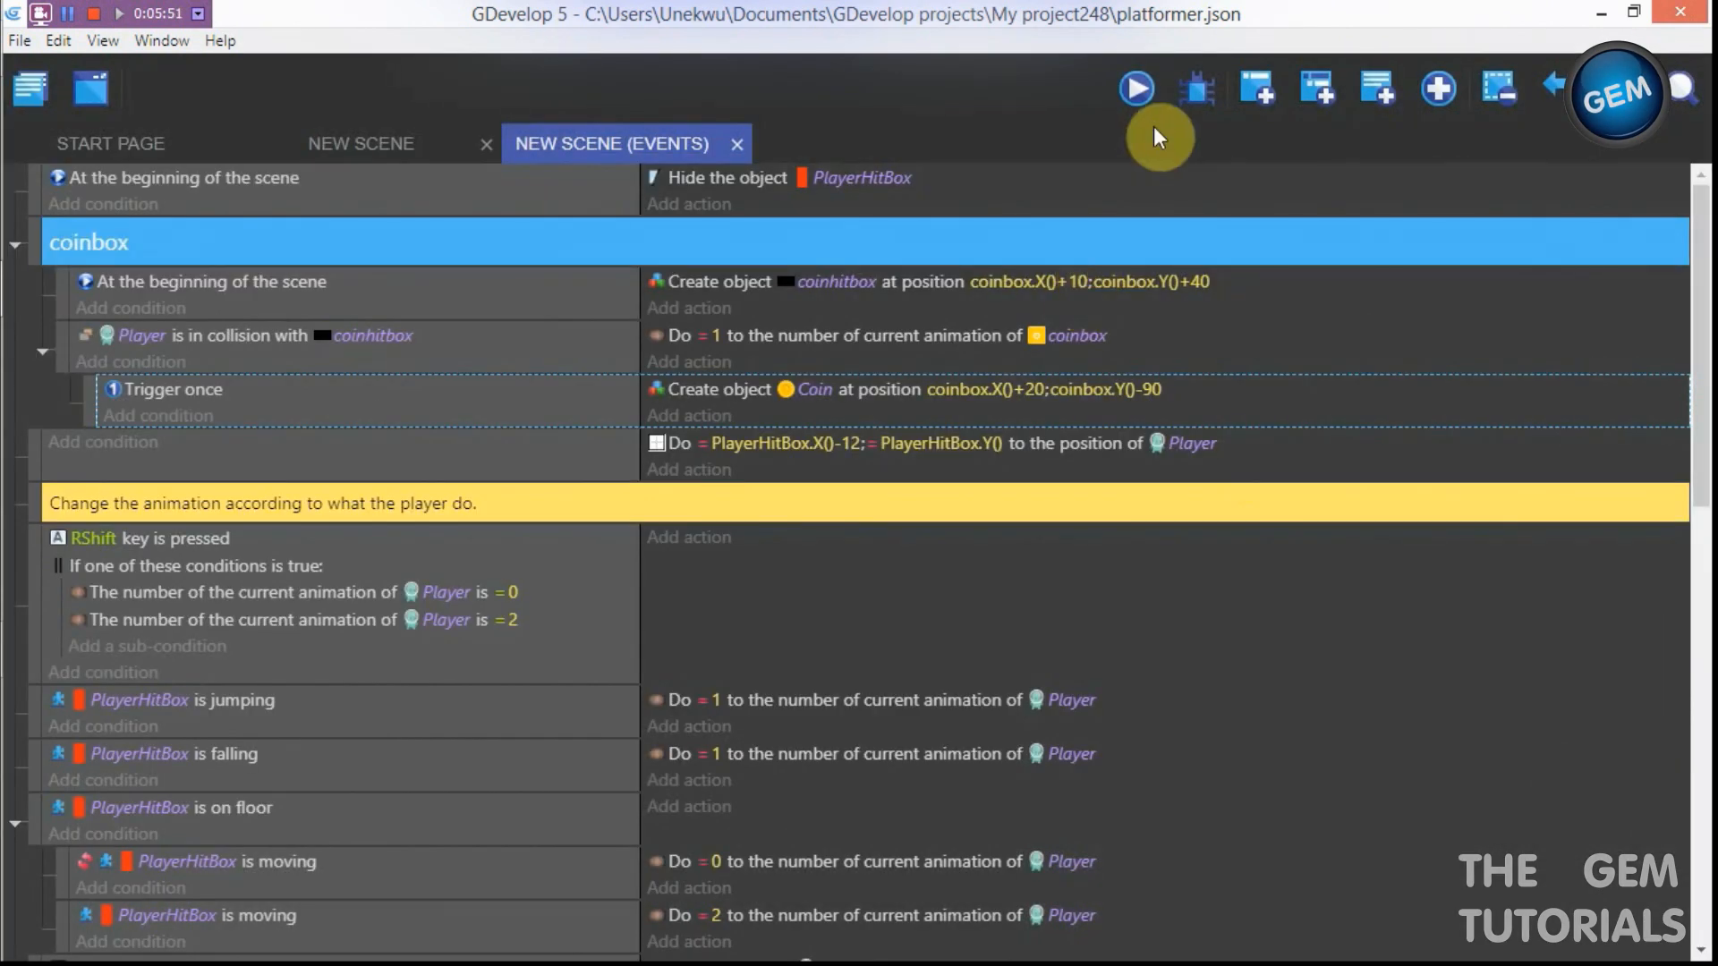
Step: Preview the game and guide the player past the enemies to hit the coin box from below
{"action": "left_click", "coordinate": [1132, 83]}
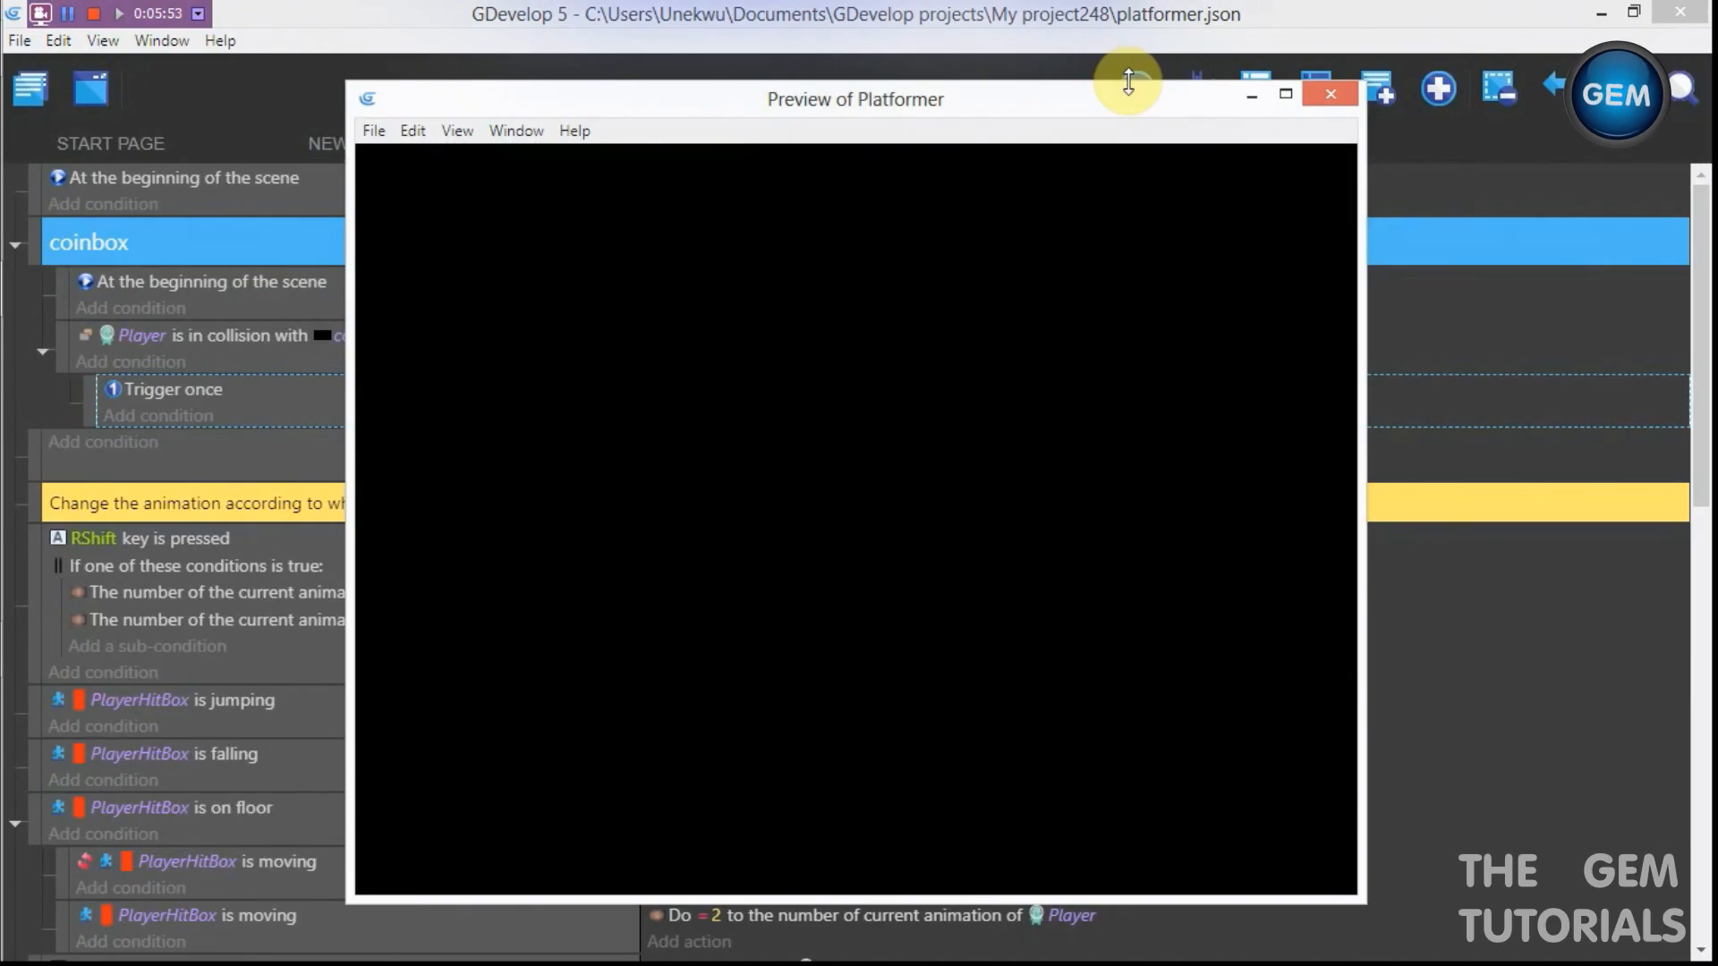
{"action": "key", "text": "Right"}
{"action": "key", "text": "space"}
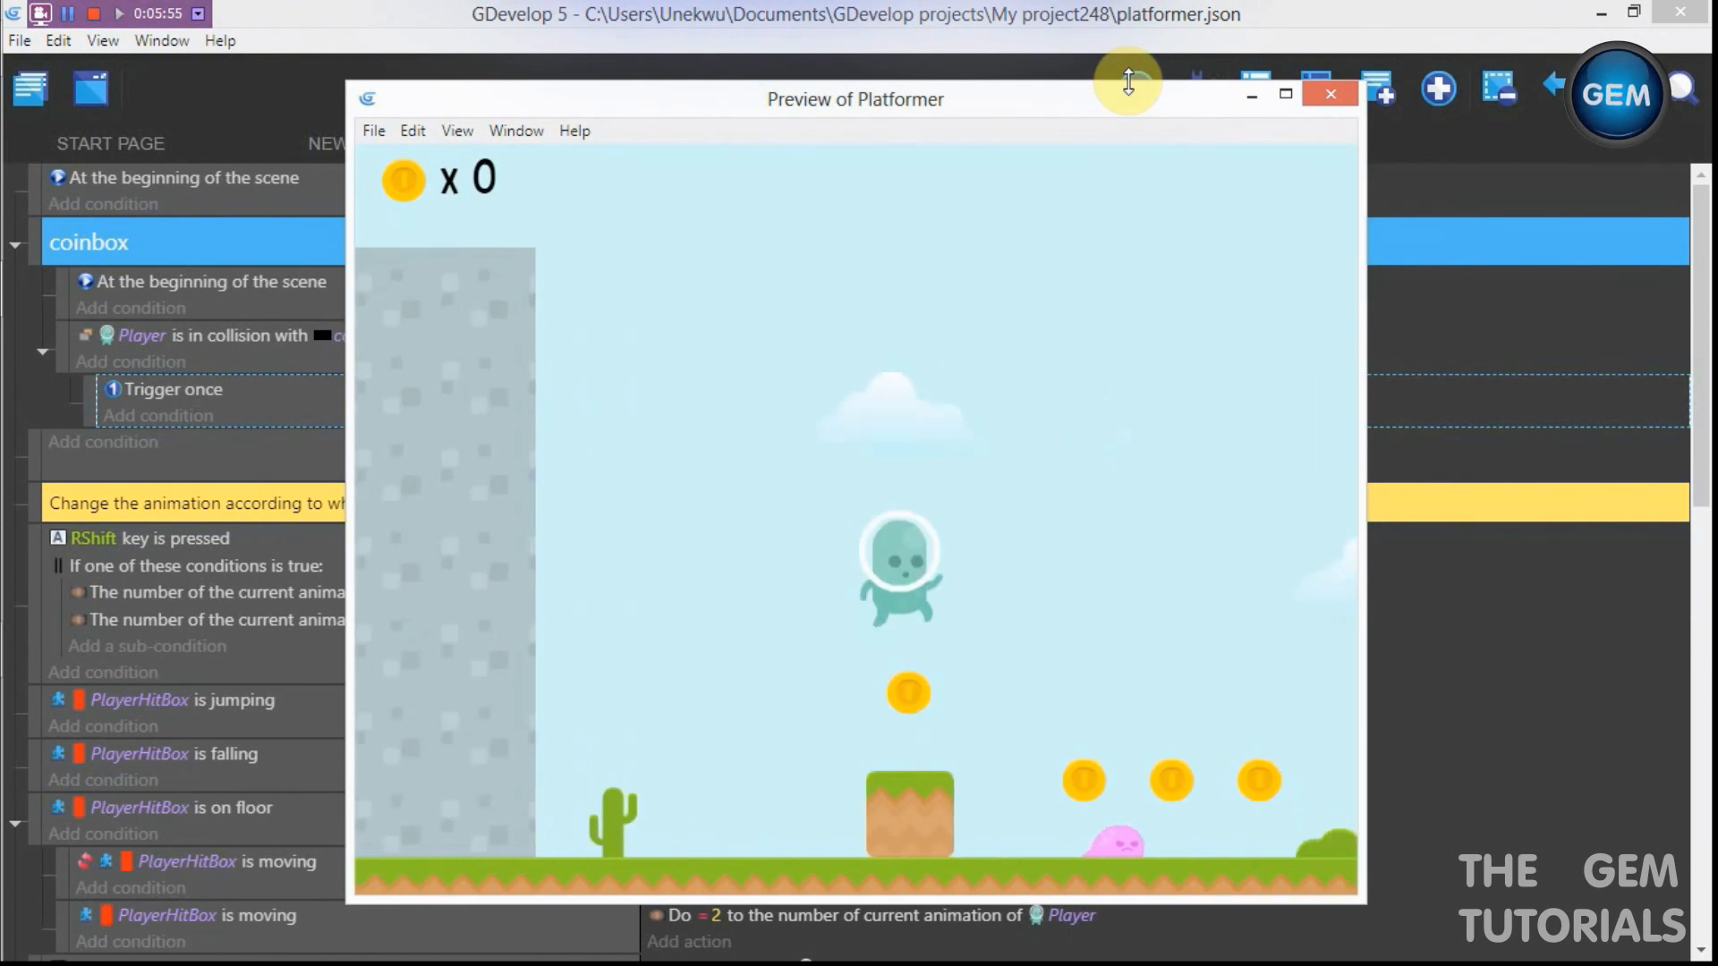
{"action": "key", "text": "Right"}
{"action": "key", "text": "space"}
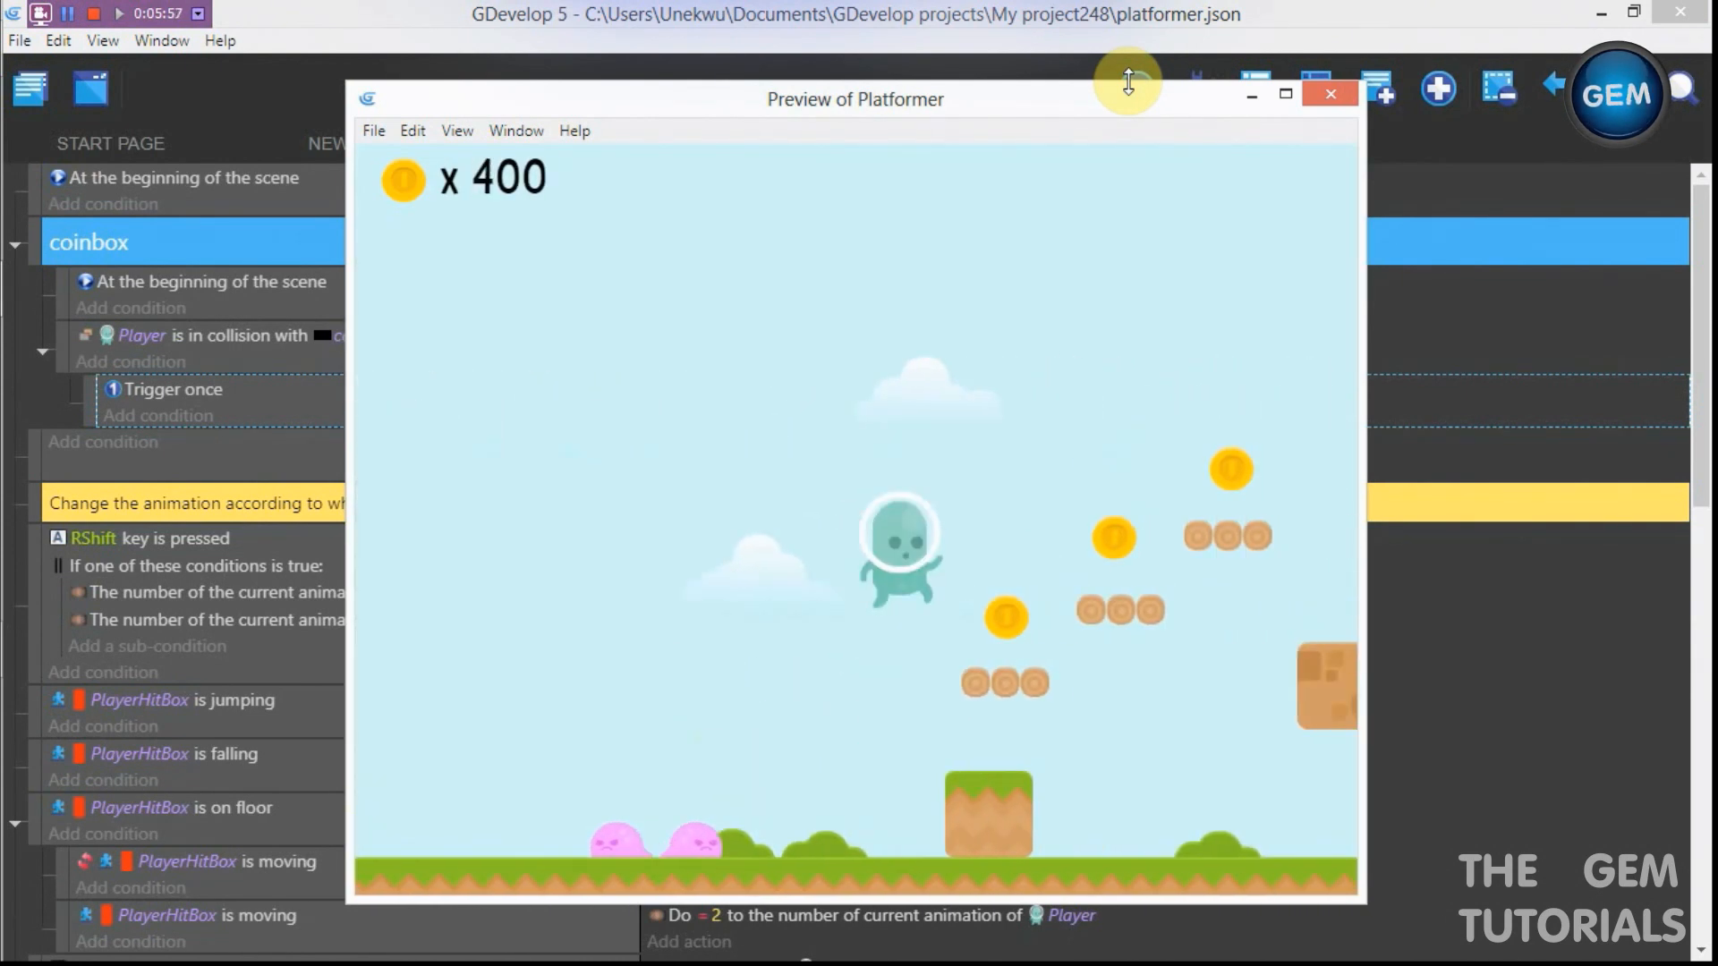
{"action": "key", "text": "space"}
{"action": "key", "text": "Right"}
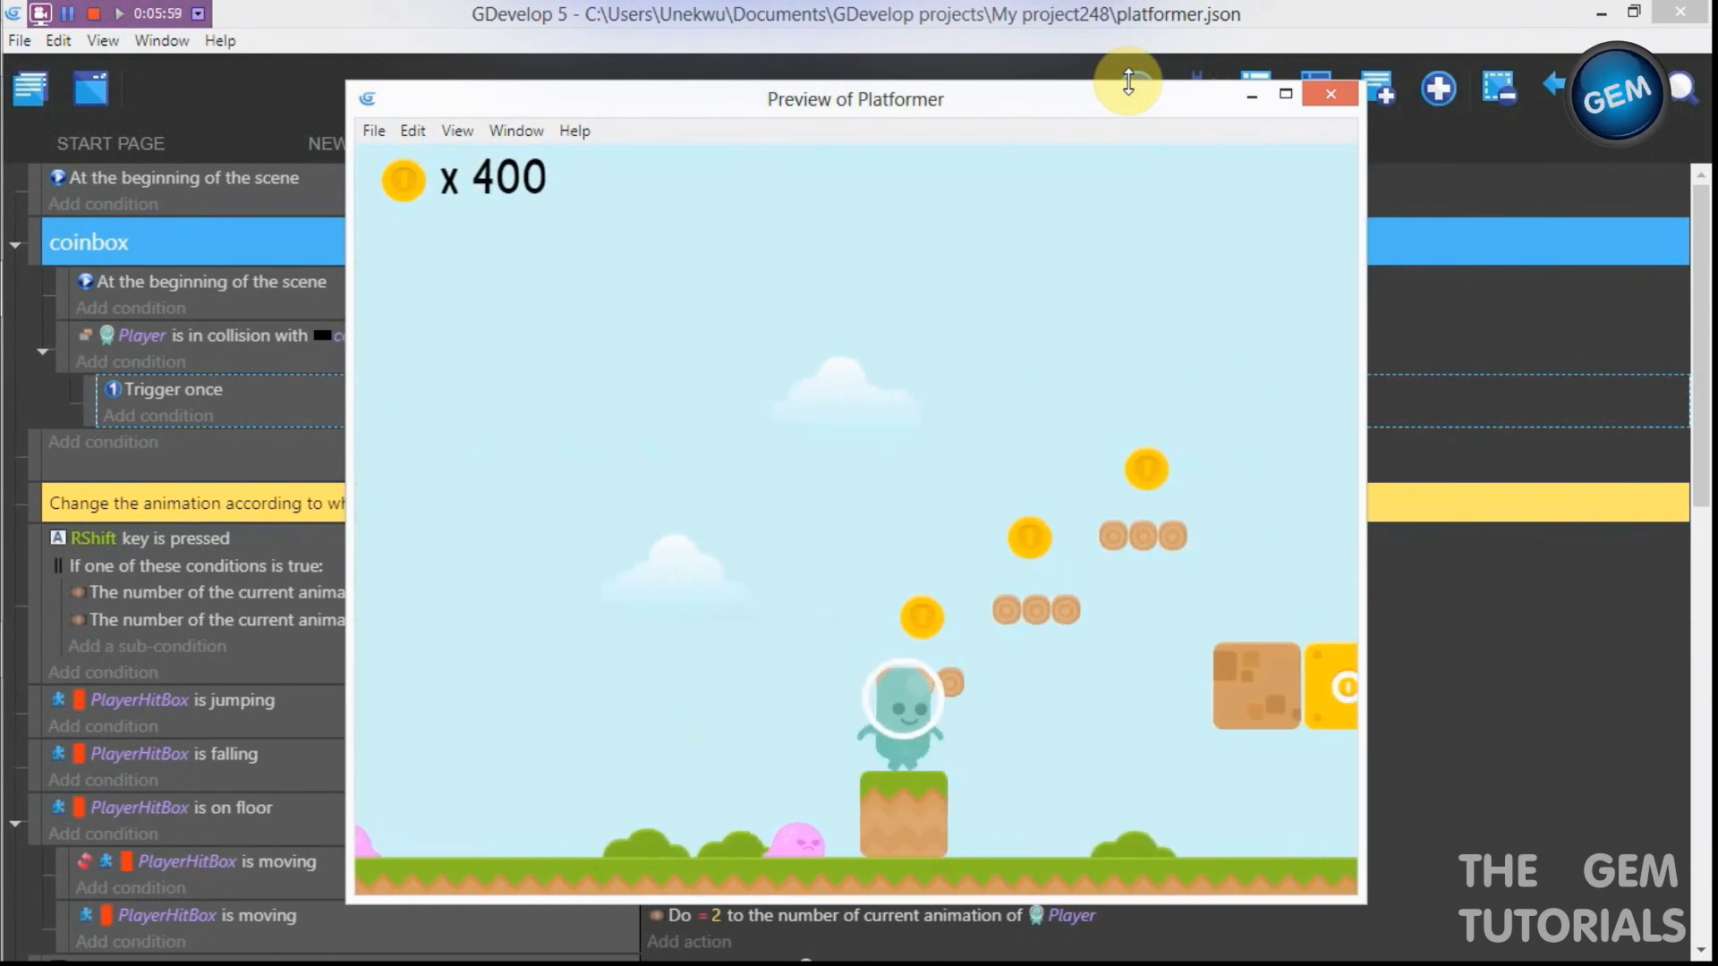
{"action": "key", "text": "Right"}
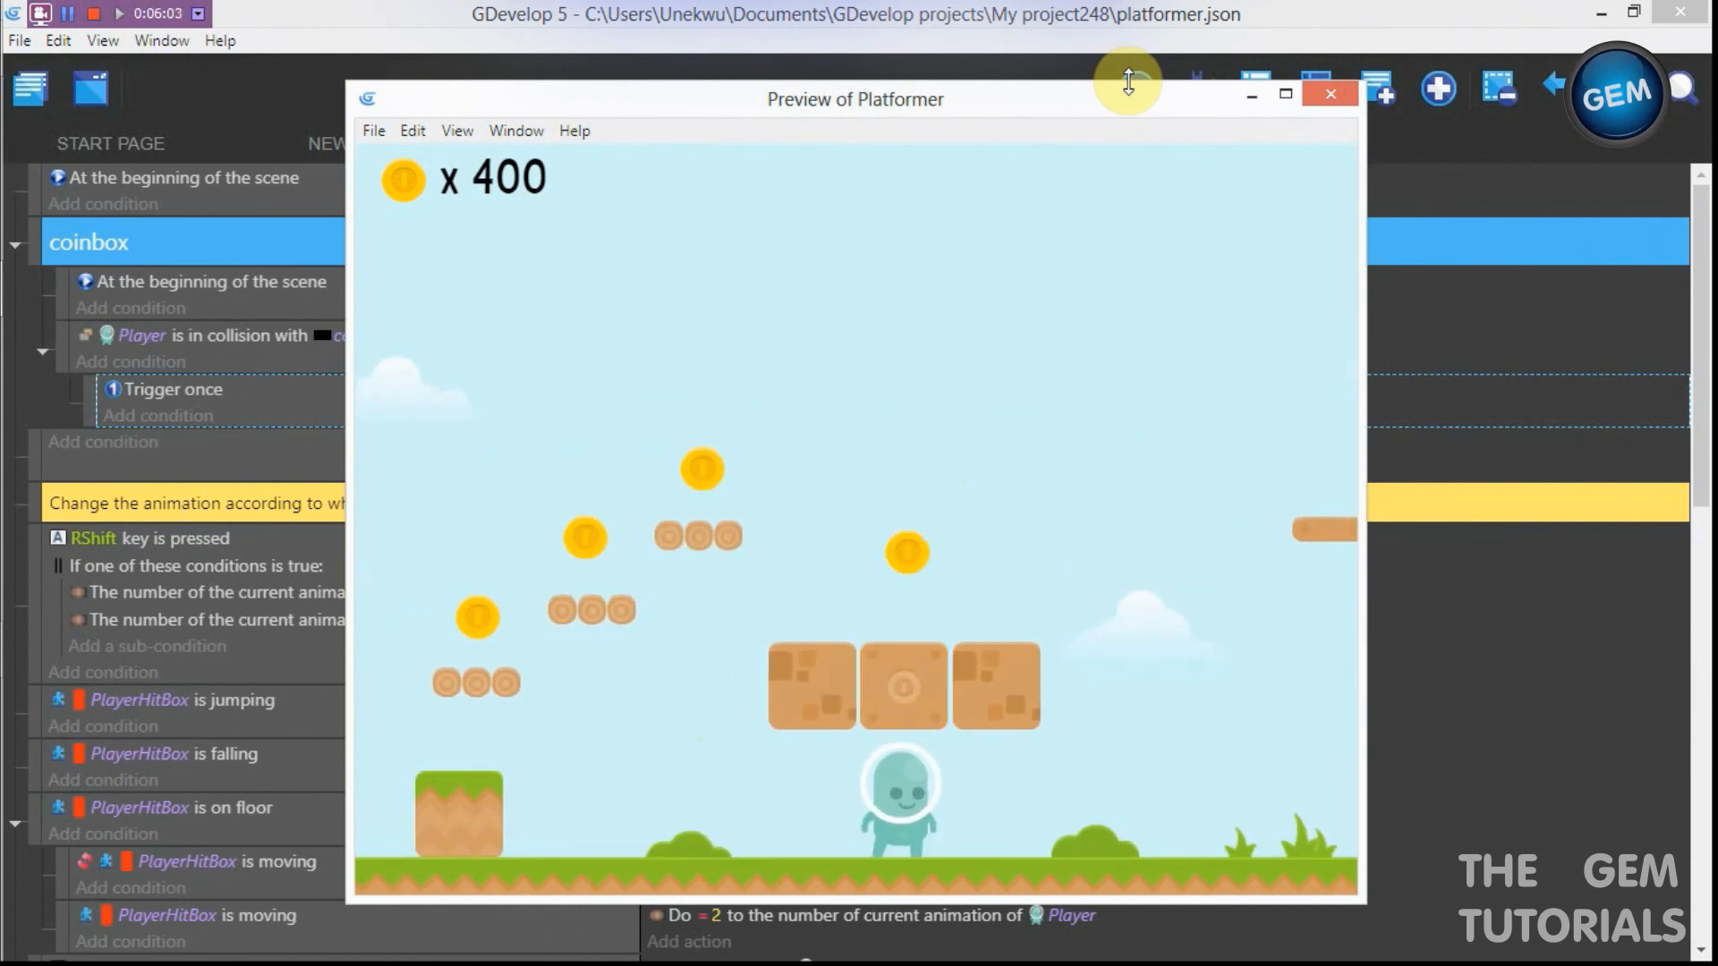
Step: Move the player onto the blocks to collect the released coin, and bring the player back down beneath the coin box
{"action": "key", "text": "Left"}
{"action": "key", "text": "Right"}
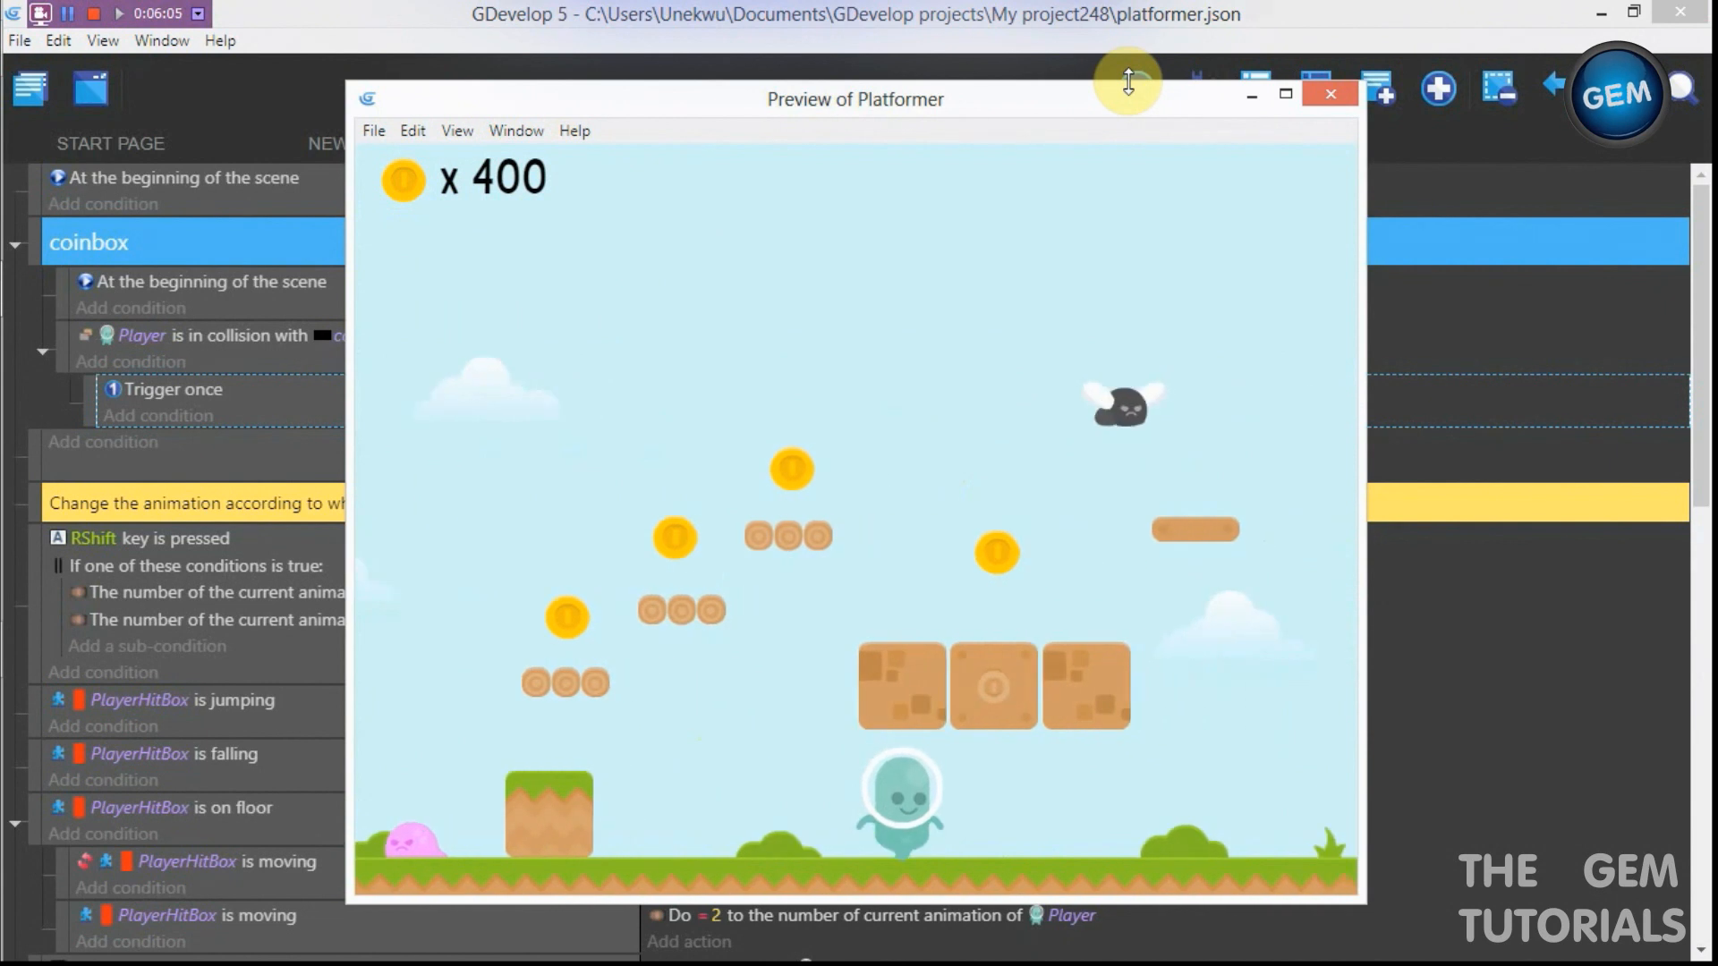
{"action": "key", "text": "shift"}
{"action": "key", "text": "Left"}
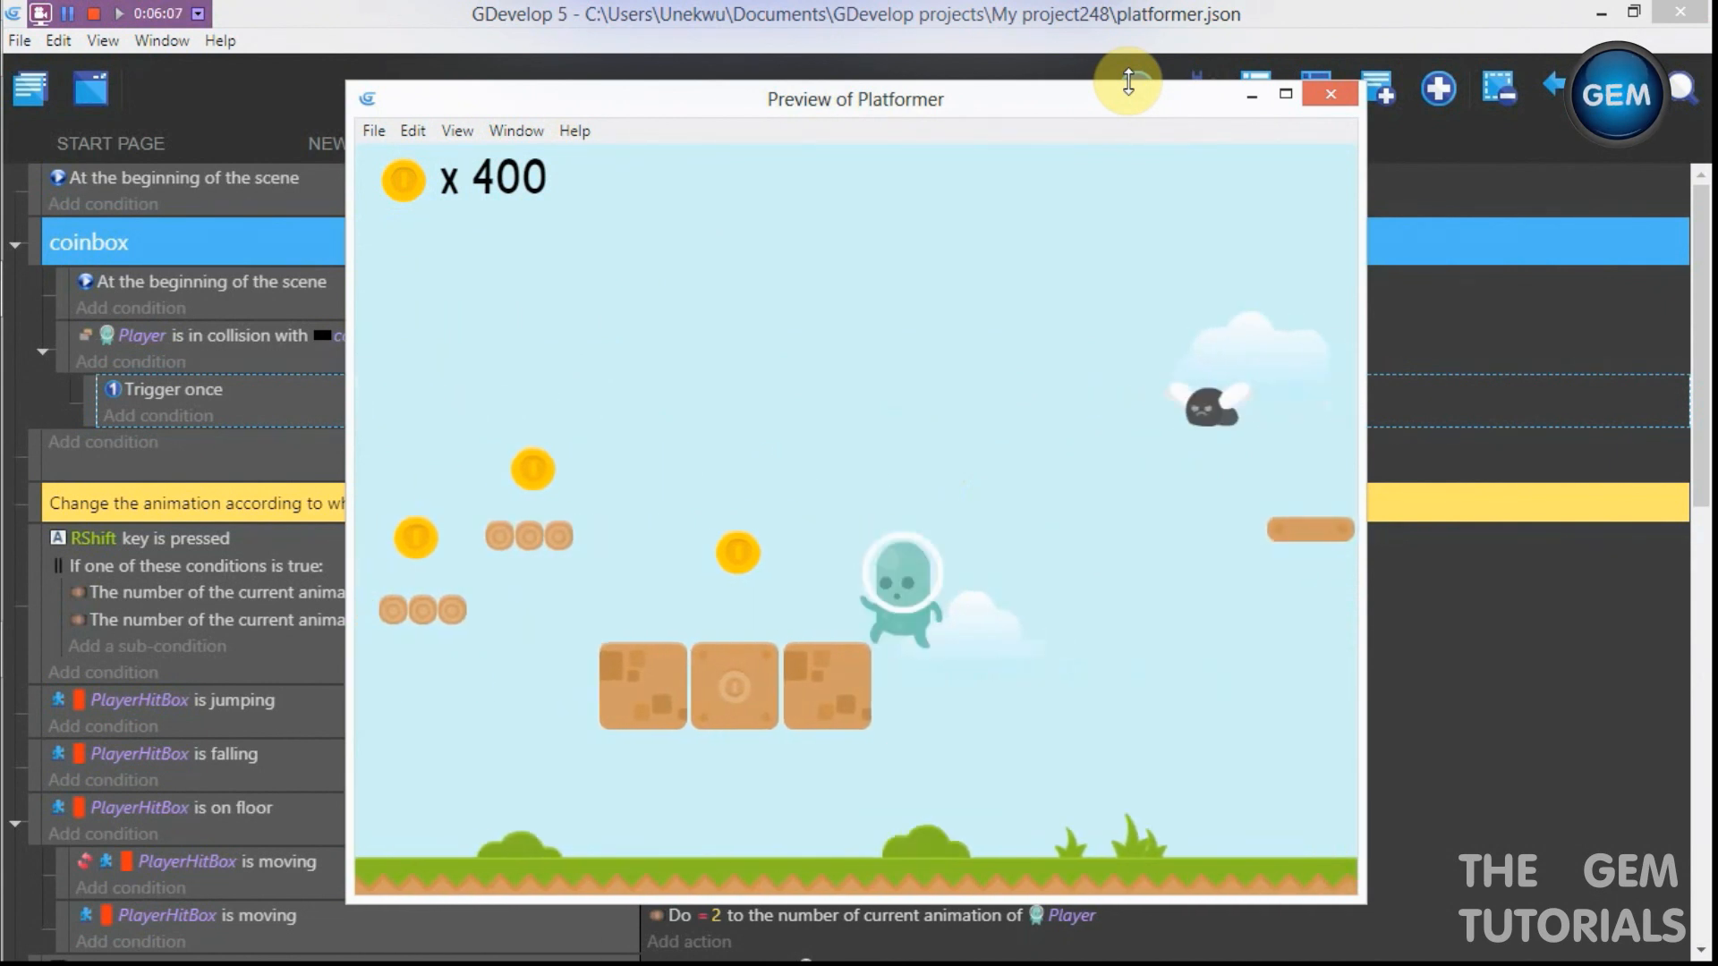
{"action": "key", "text": "Left"}
{"action": "key", "text": "Left"}
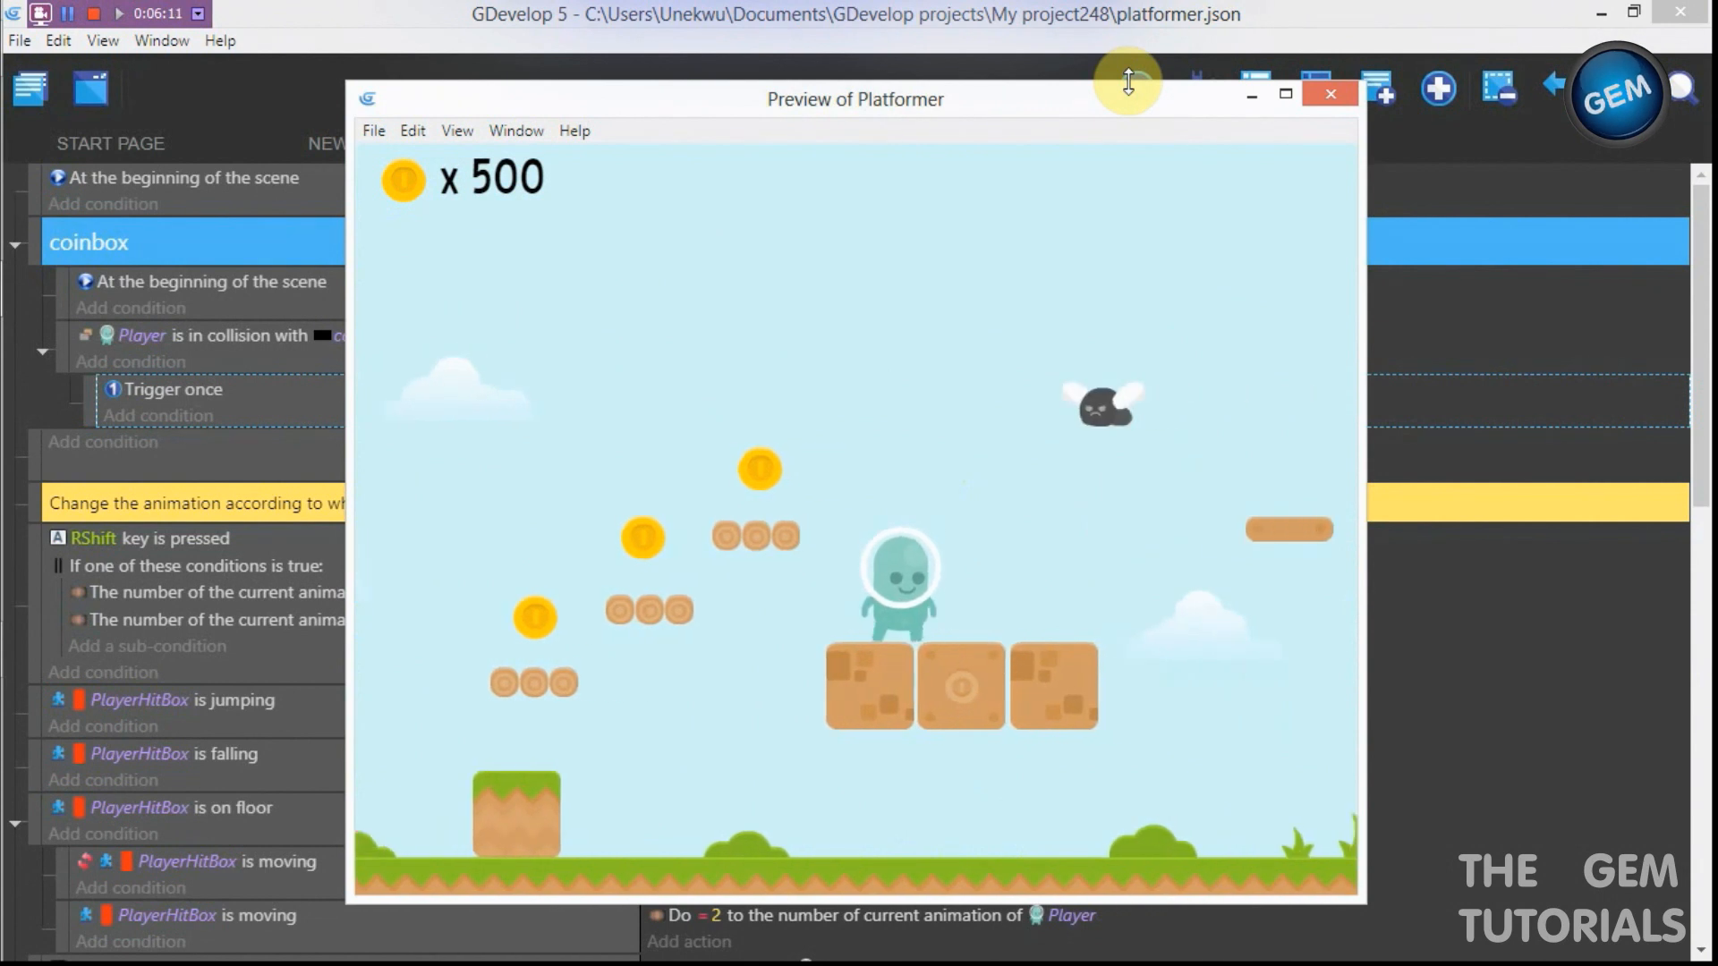
{"action": "key", "text": "Right"}
{"action": "key", "text": "Right"}
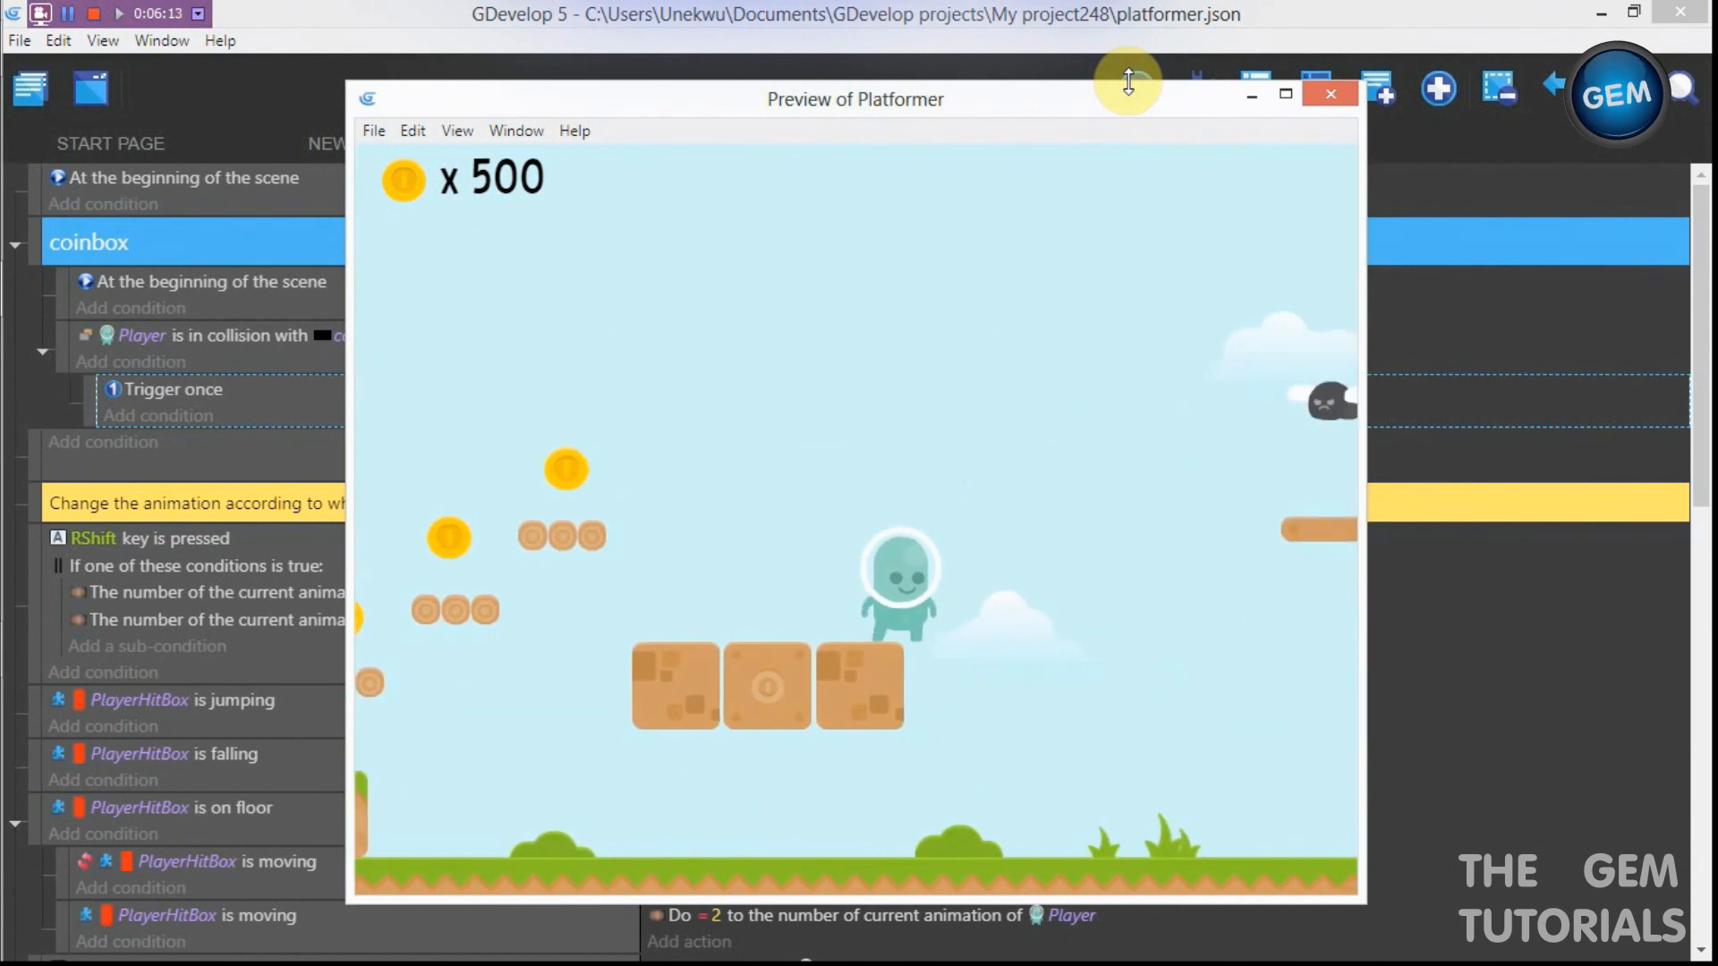
{"action": "key", "text": "Right"}
{"action": "key", "text": "Left"}
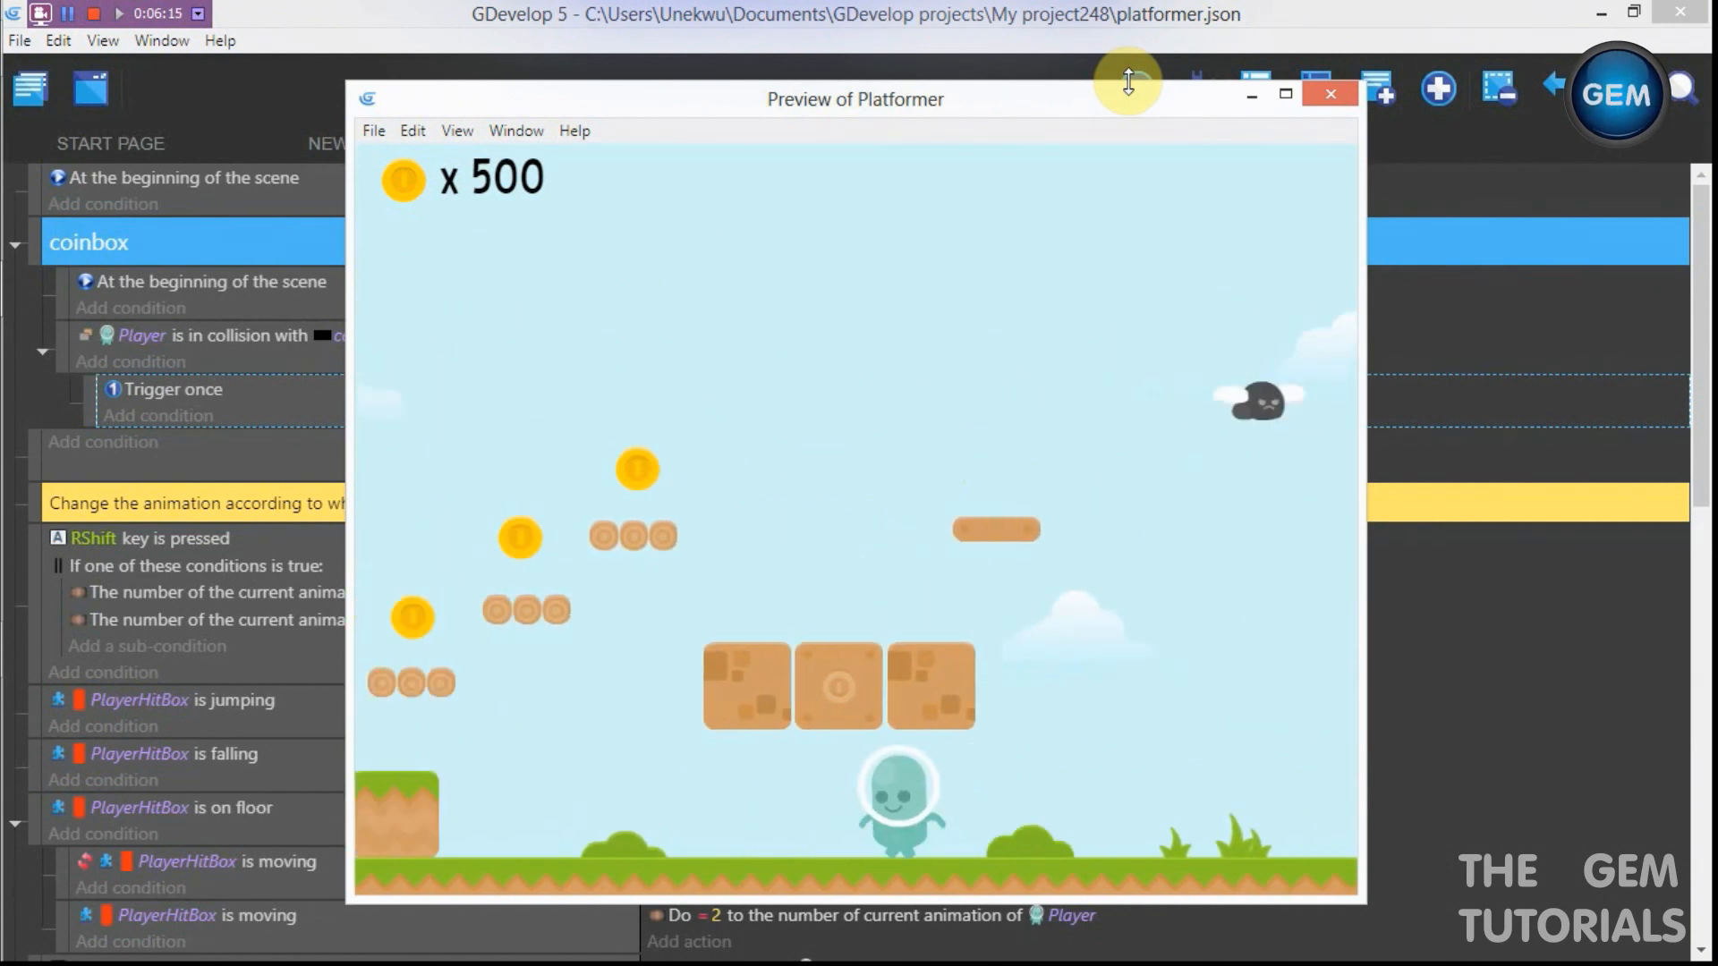
Step: Test whether the used coin box releases more coins by repeatedly passing beneath it and collecting above it, and end the preview
{"action": "key", "text": "Left"}
{"action": "key", "text": "Right"}
{"action": "key", "text": "Left"}
{"action": "key", "text": "Right"}
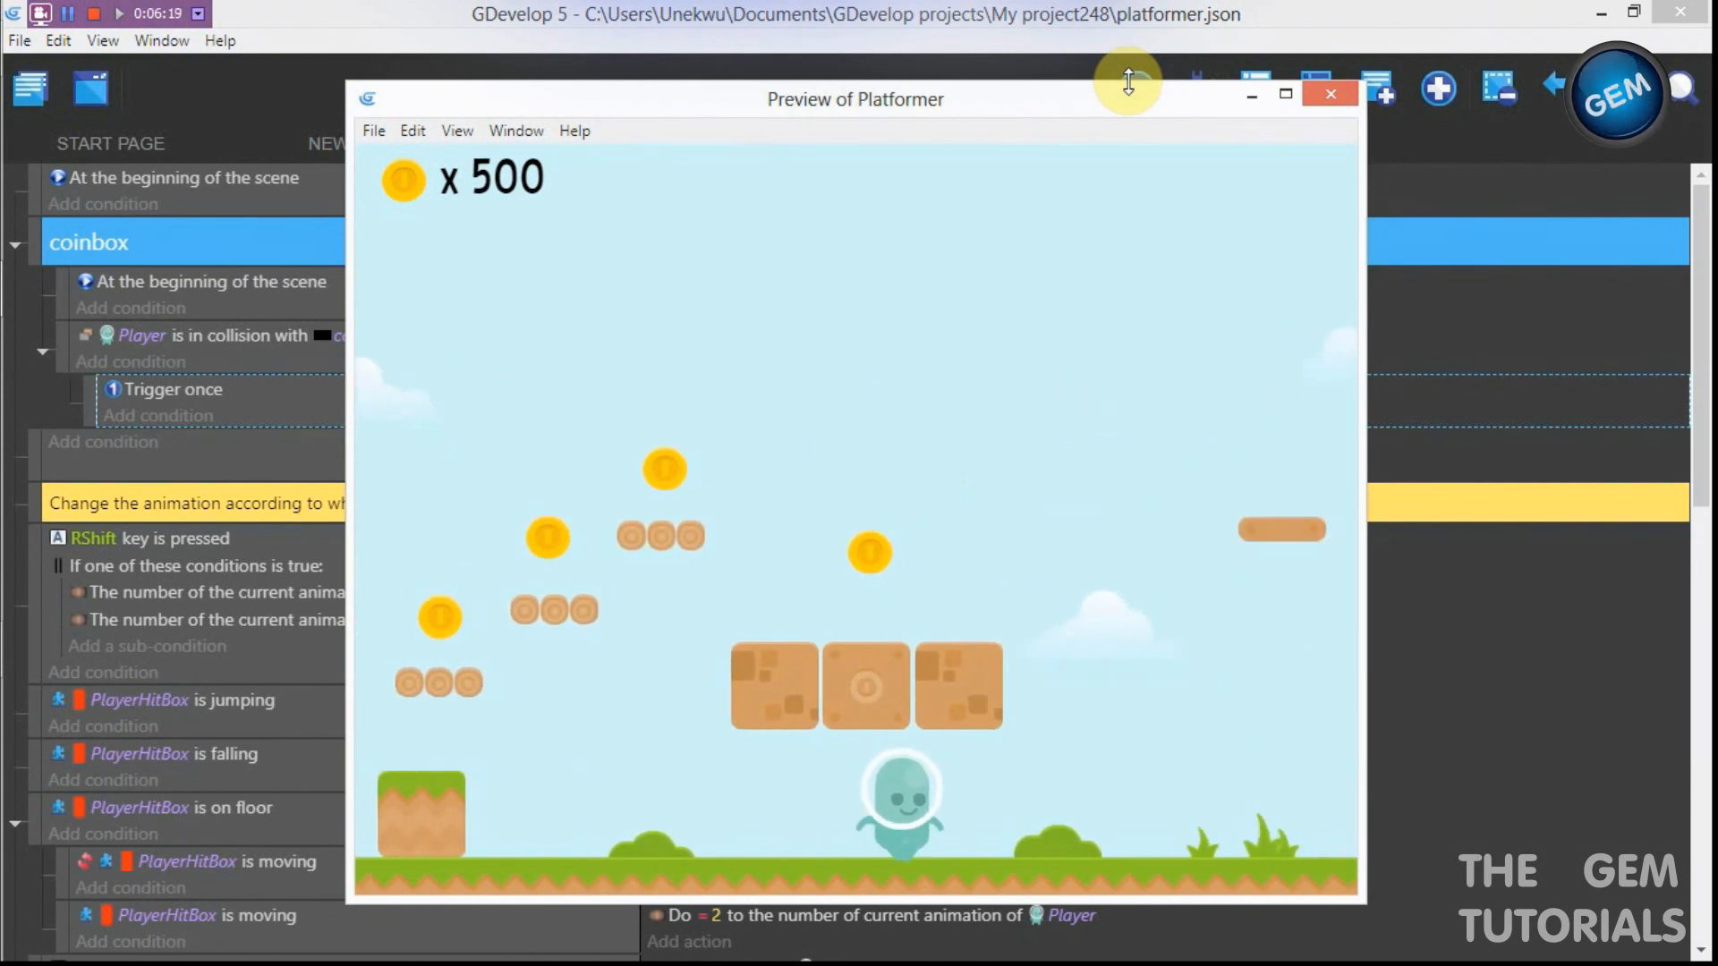
{"action": "key", "text": "Left"}
{"action": "key", "text": "space"}
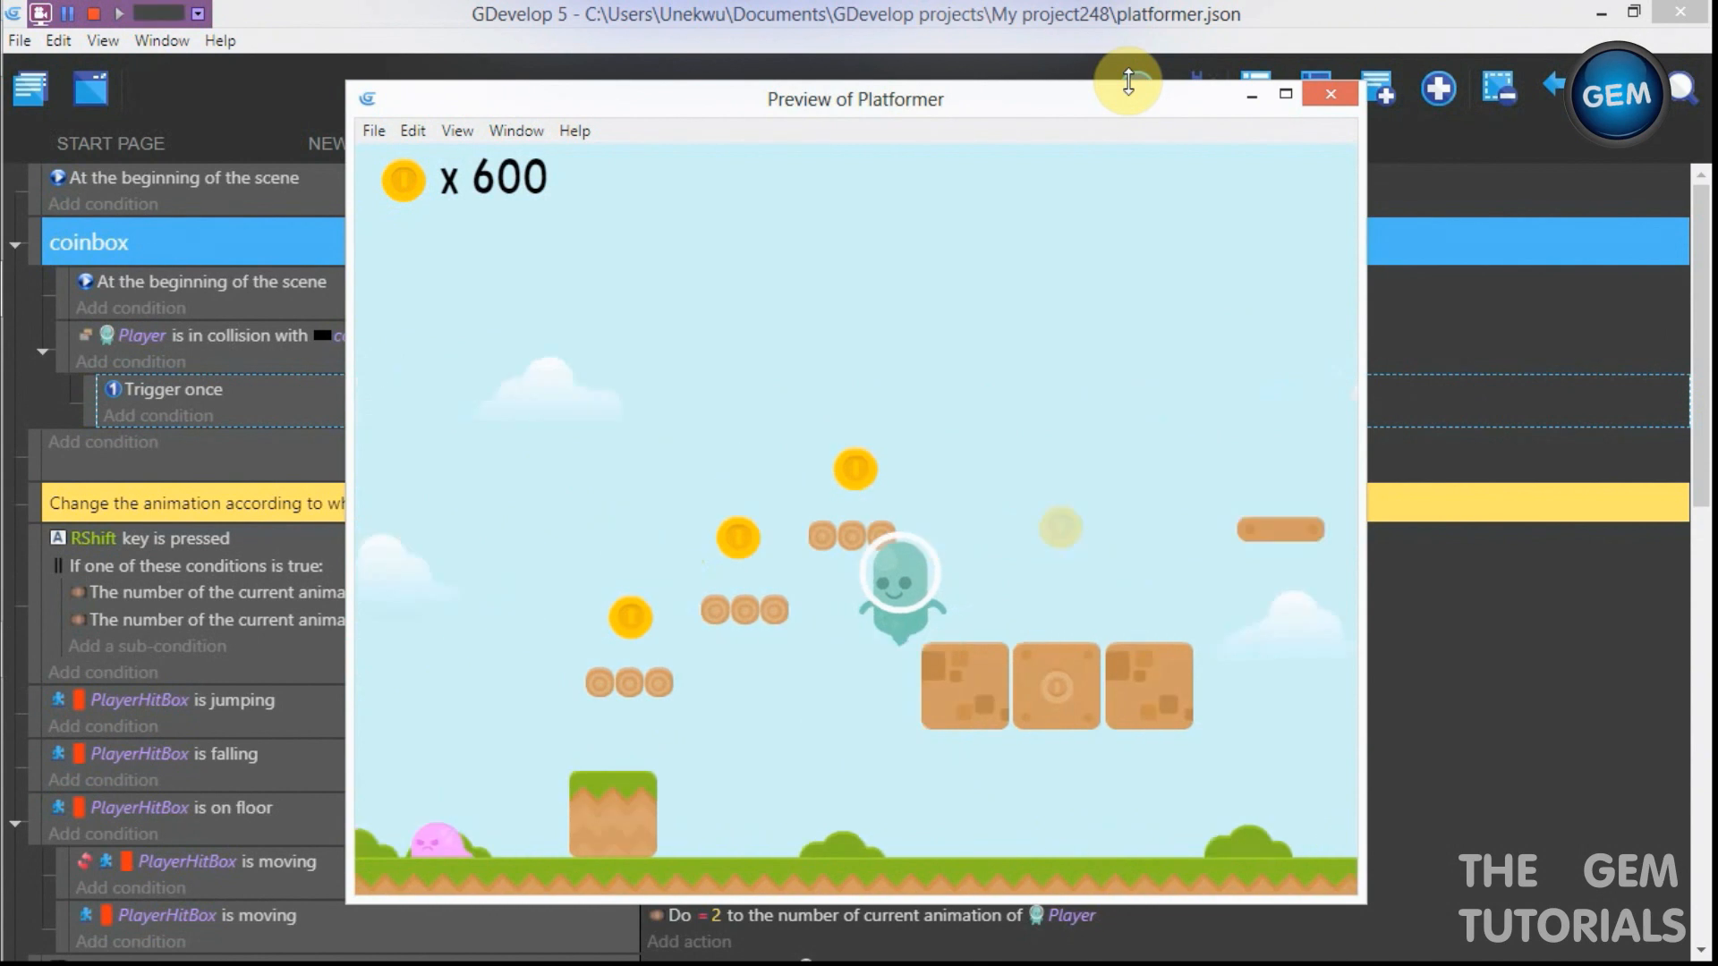
{"action": "key", "text": "Right"}
{"action": "key", "text": "space"}
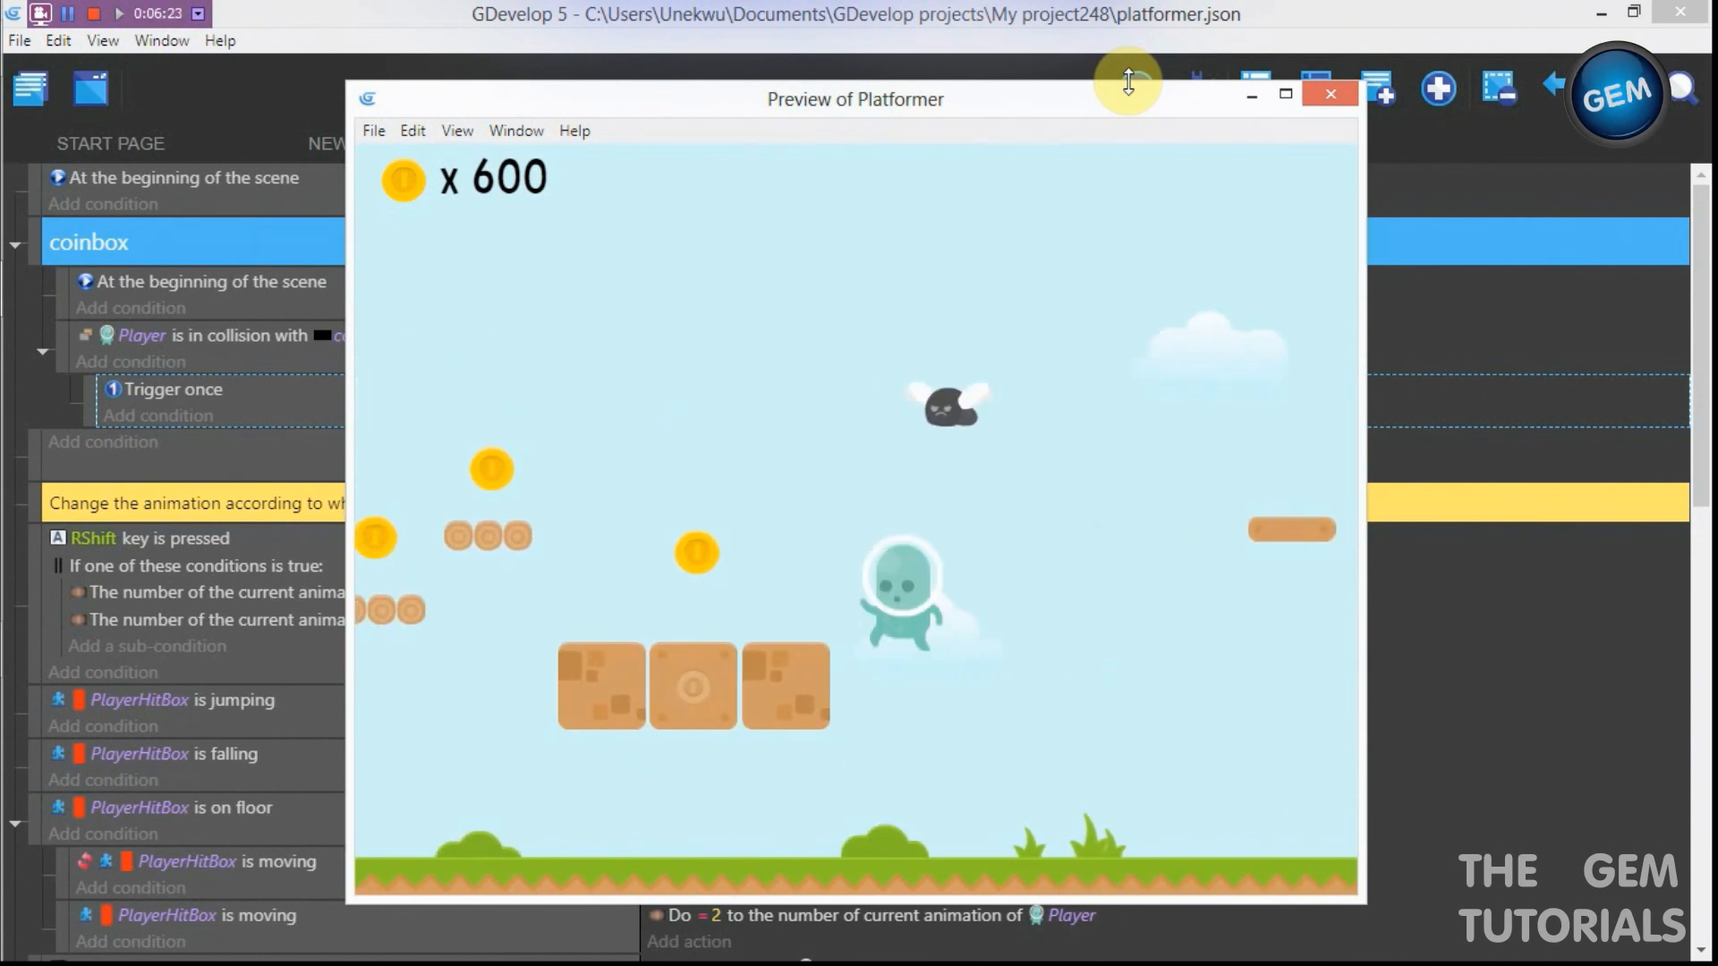
{"action": "key", "text": "Left"}
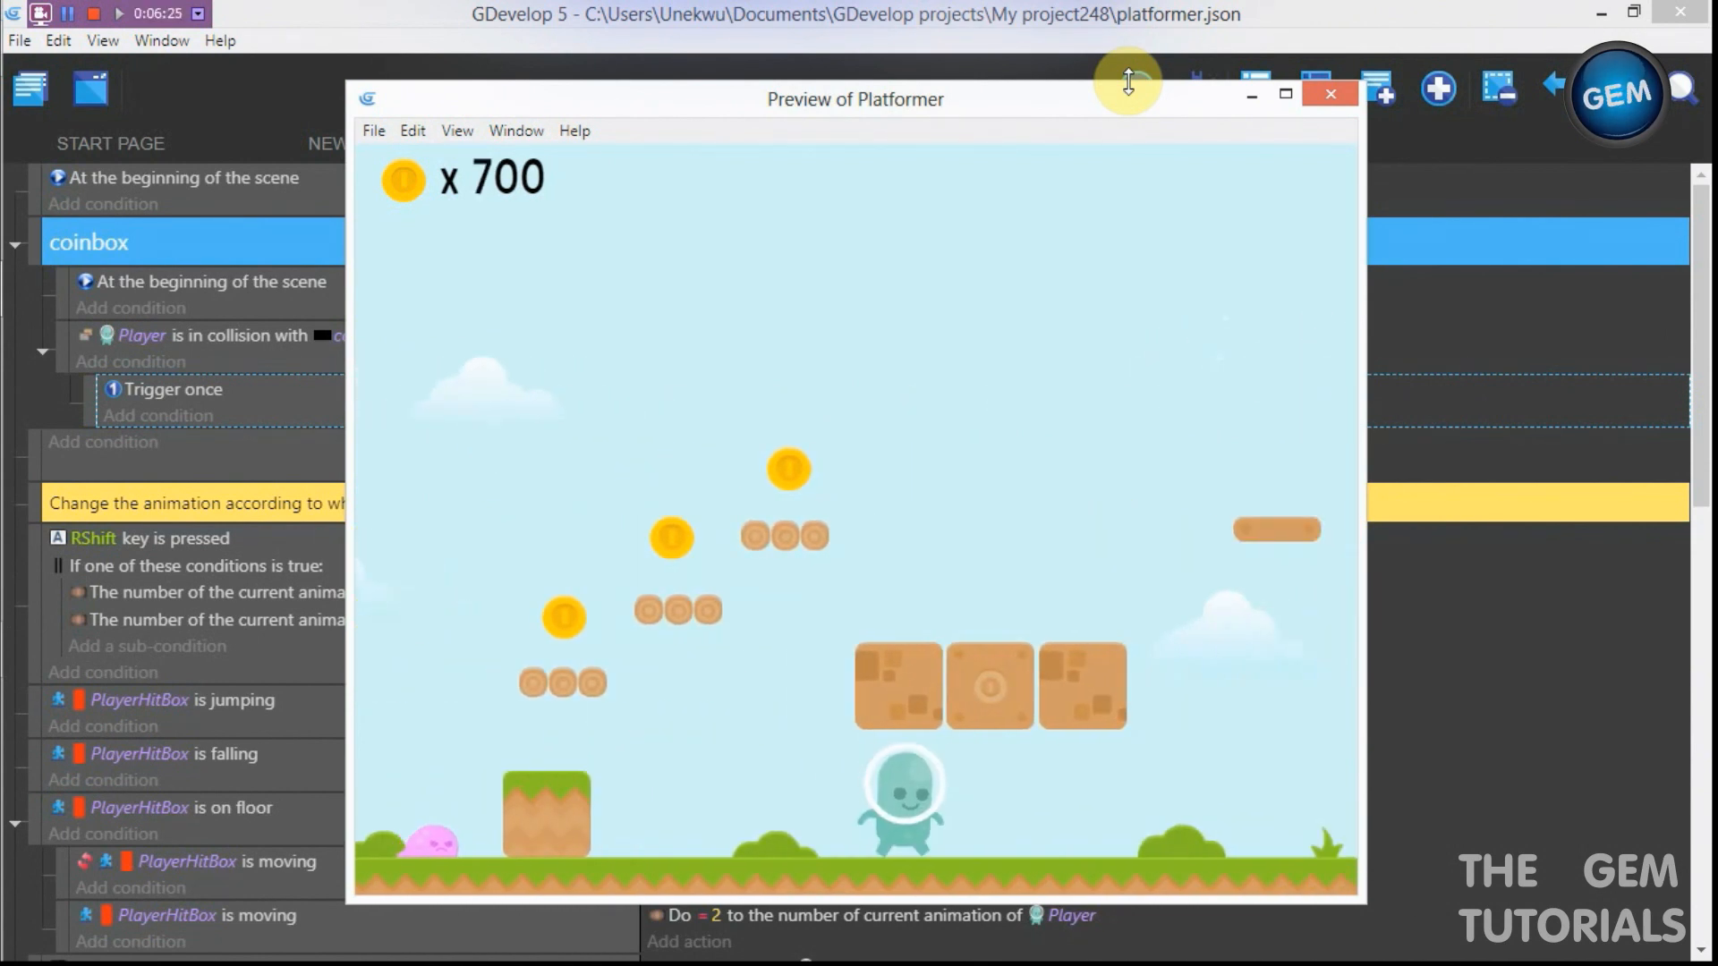
{"action": "key", "text": "Right"}
{"action": "key", "text": "space"}
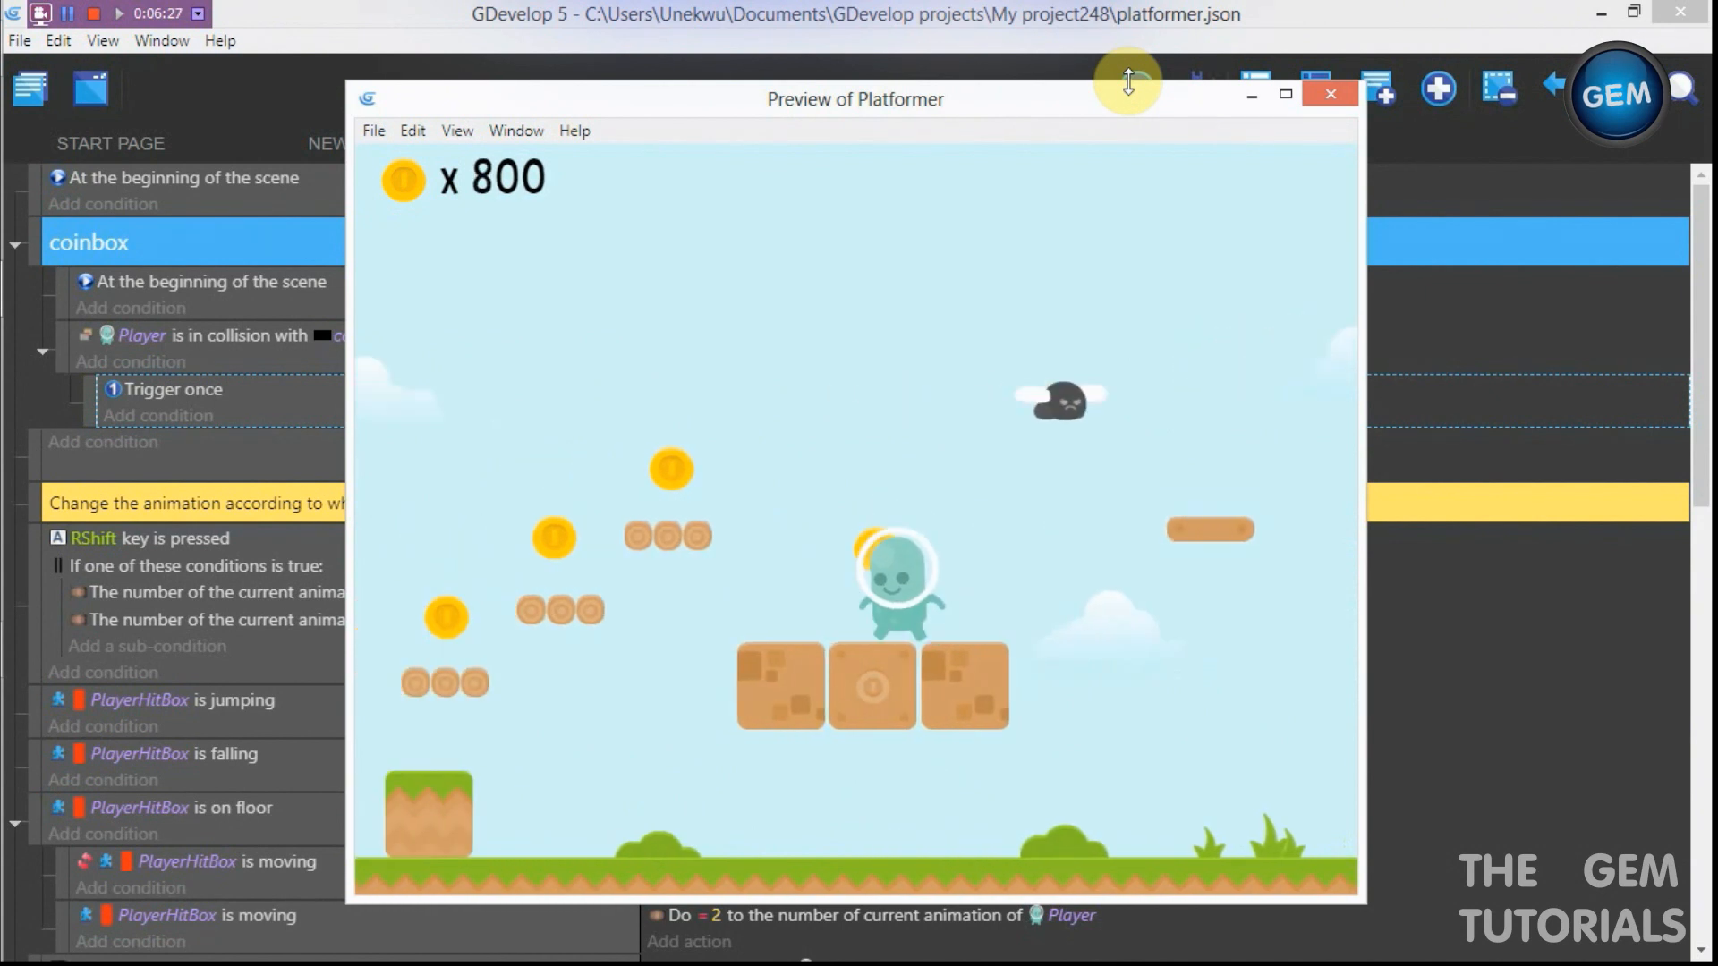
{"action": "key", "text": "Left"}
{"action": "key", "text": "Right"}
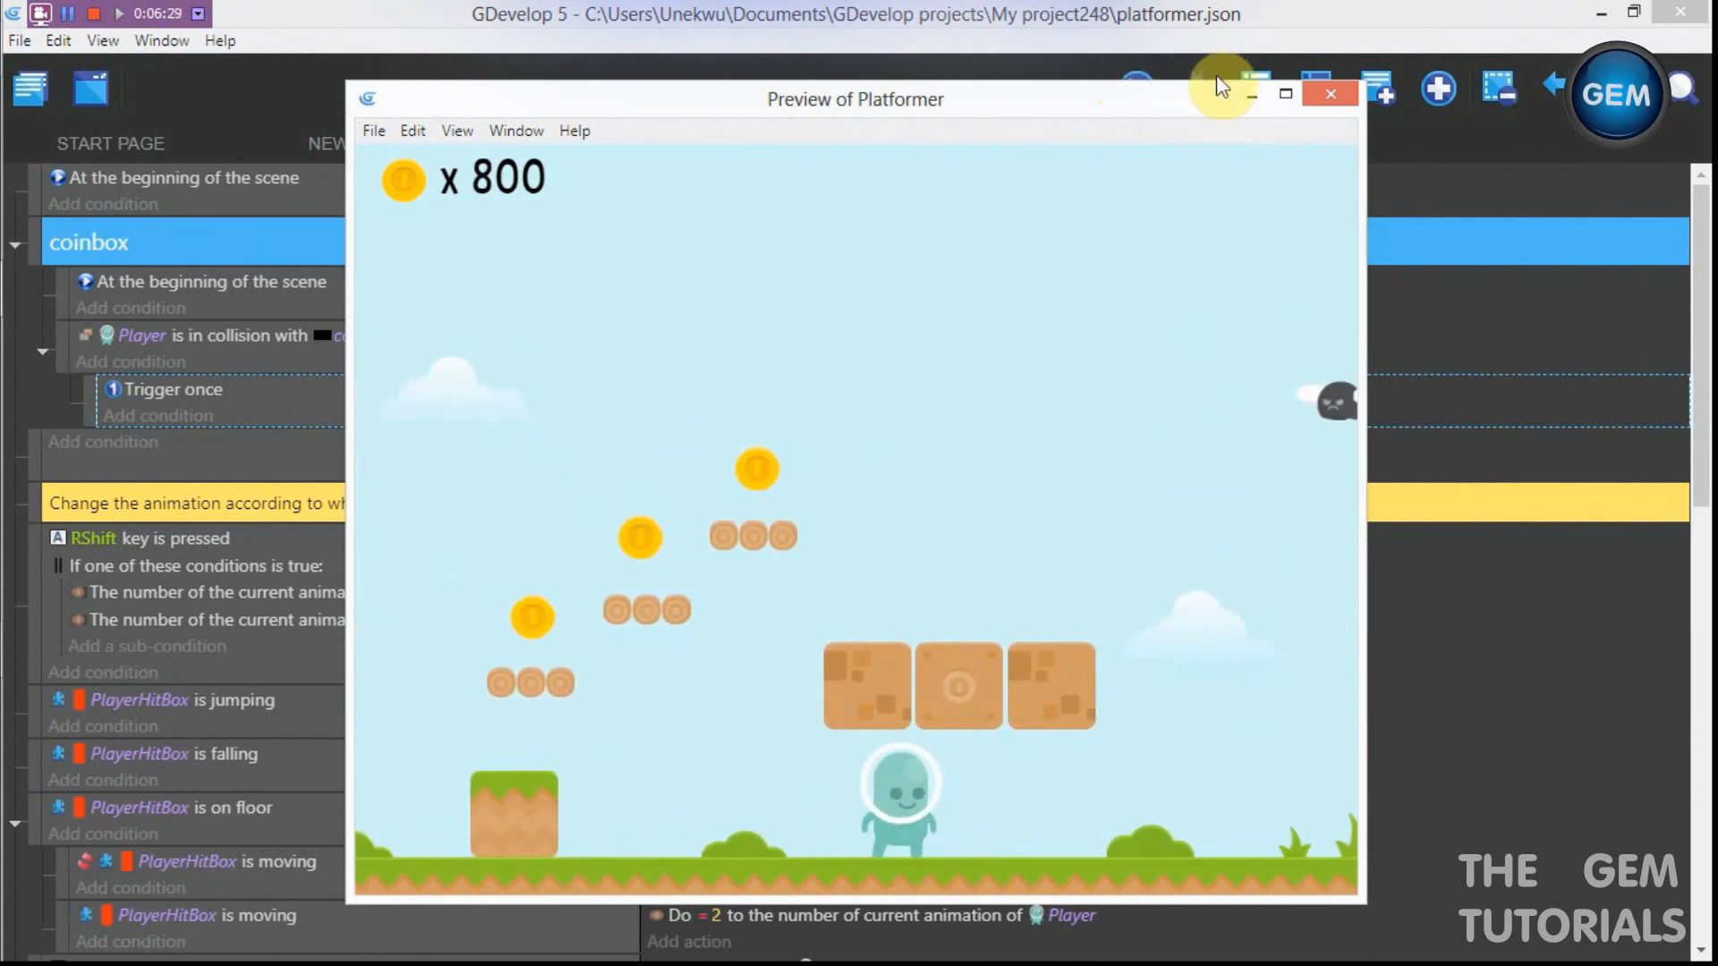
{"action": "left_click", "coordinate": [1319, 91]}
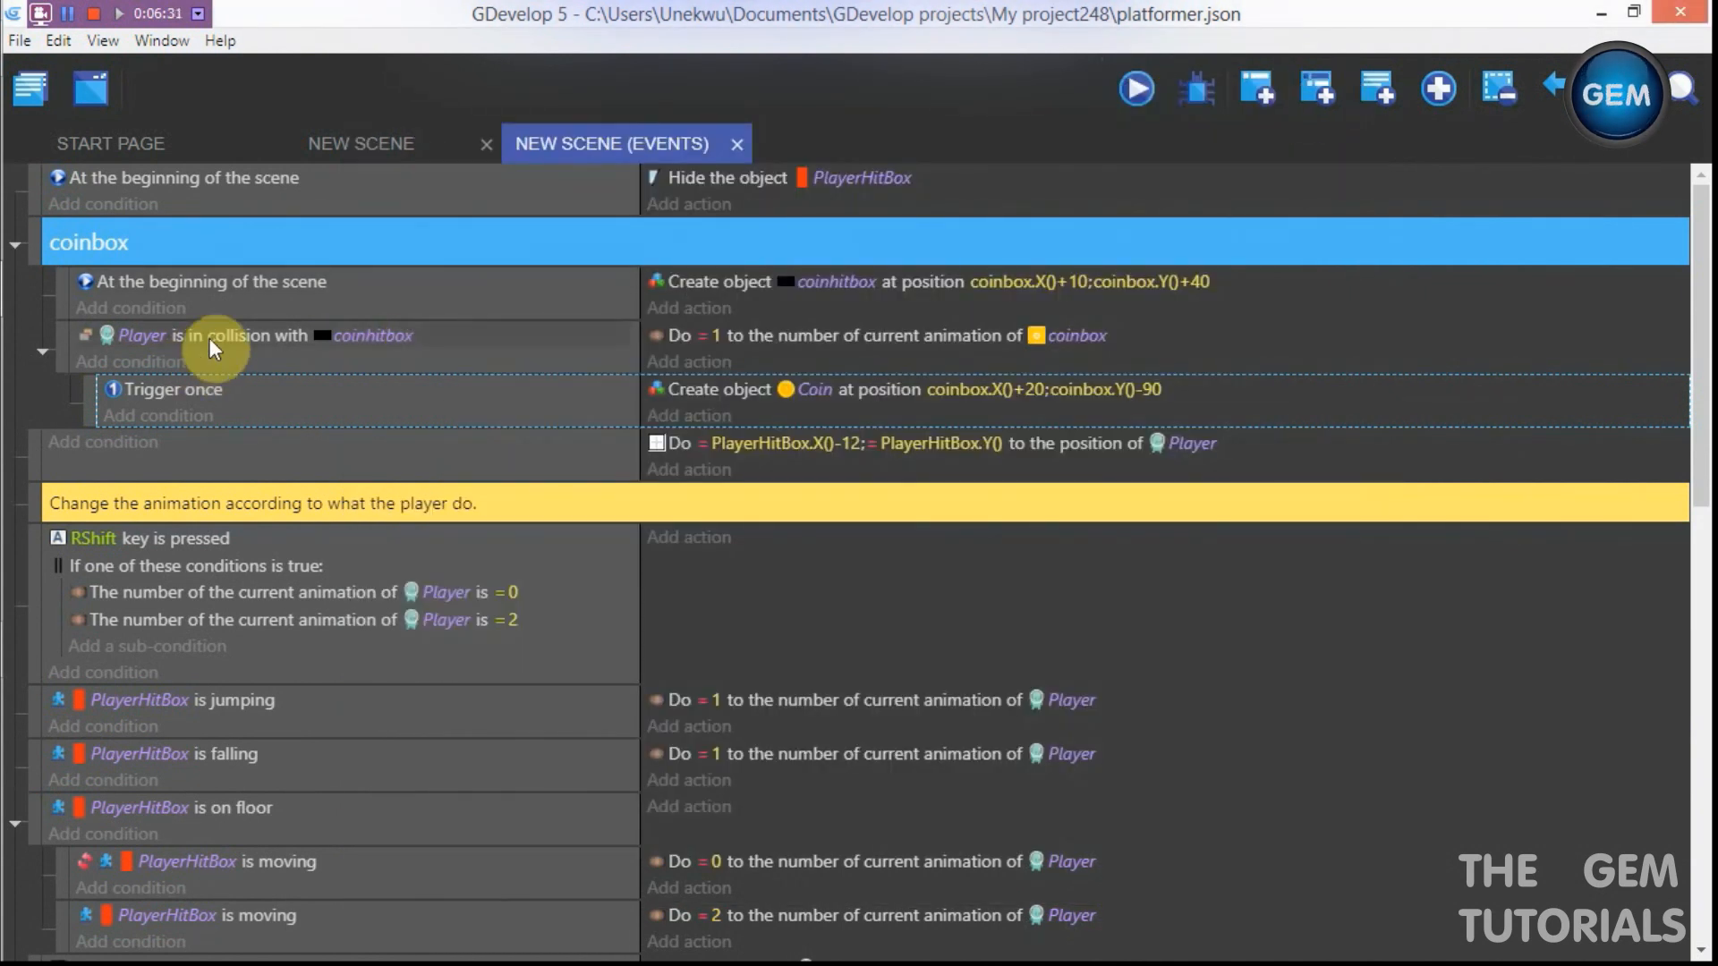
Step: Add a Delete an object action for coinhitbox to the Player and coinhitbox collision event
{"action": "left_click", "coordinate": [707, 362]}
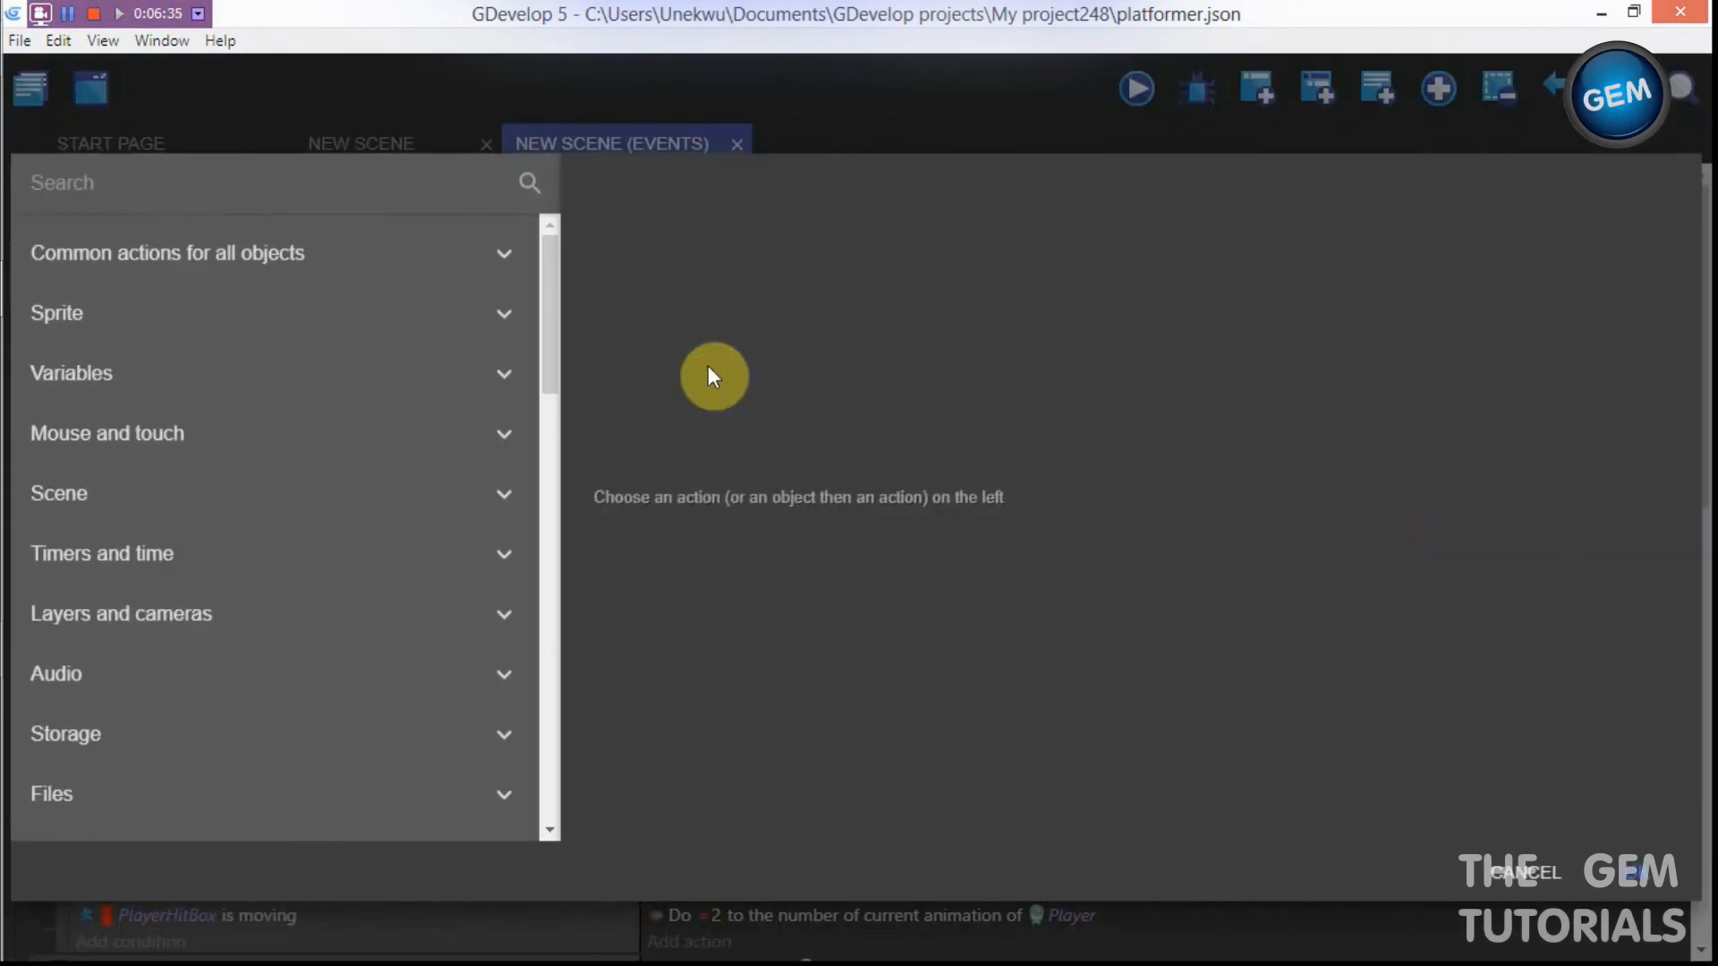
{"action": "type", "text": "dele"}
{"action": "left_click", "coordinate": [392, 255]}
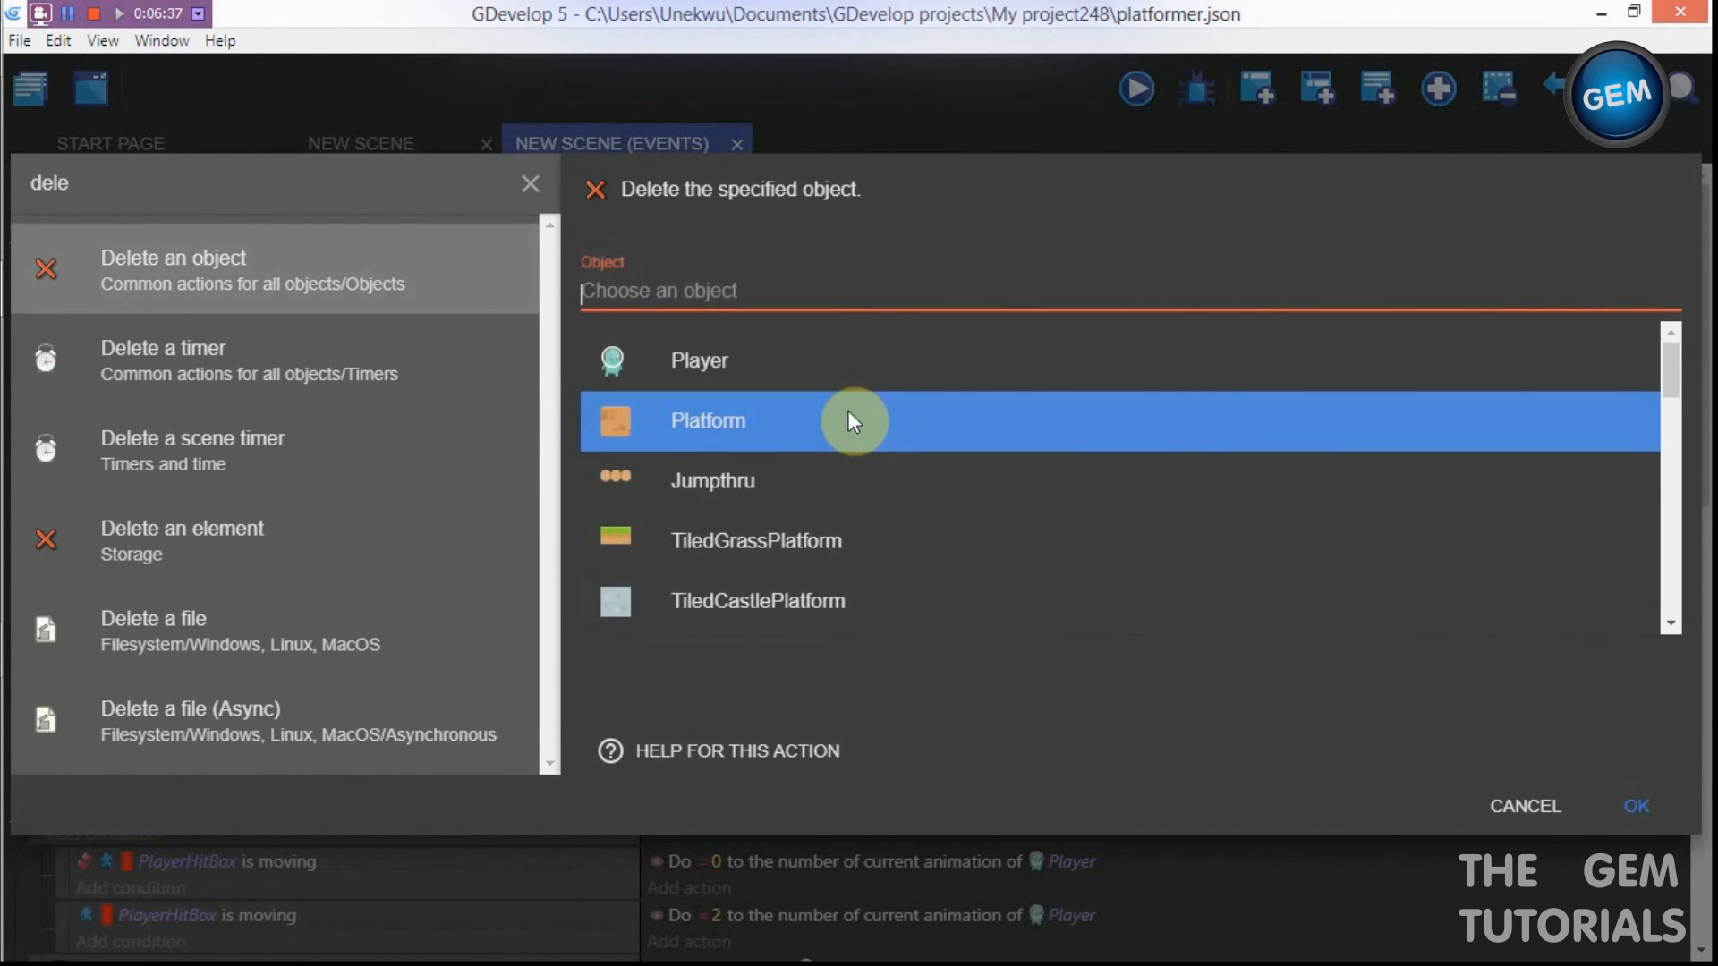
{"action": "type", "text": "c"}
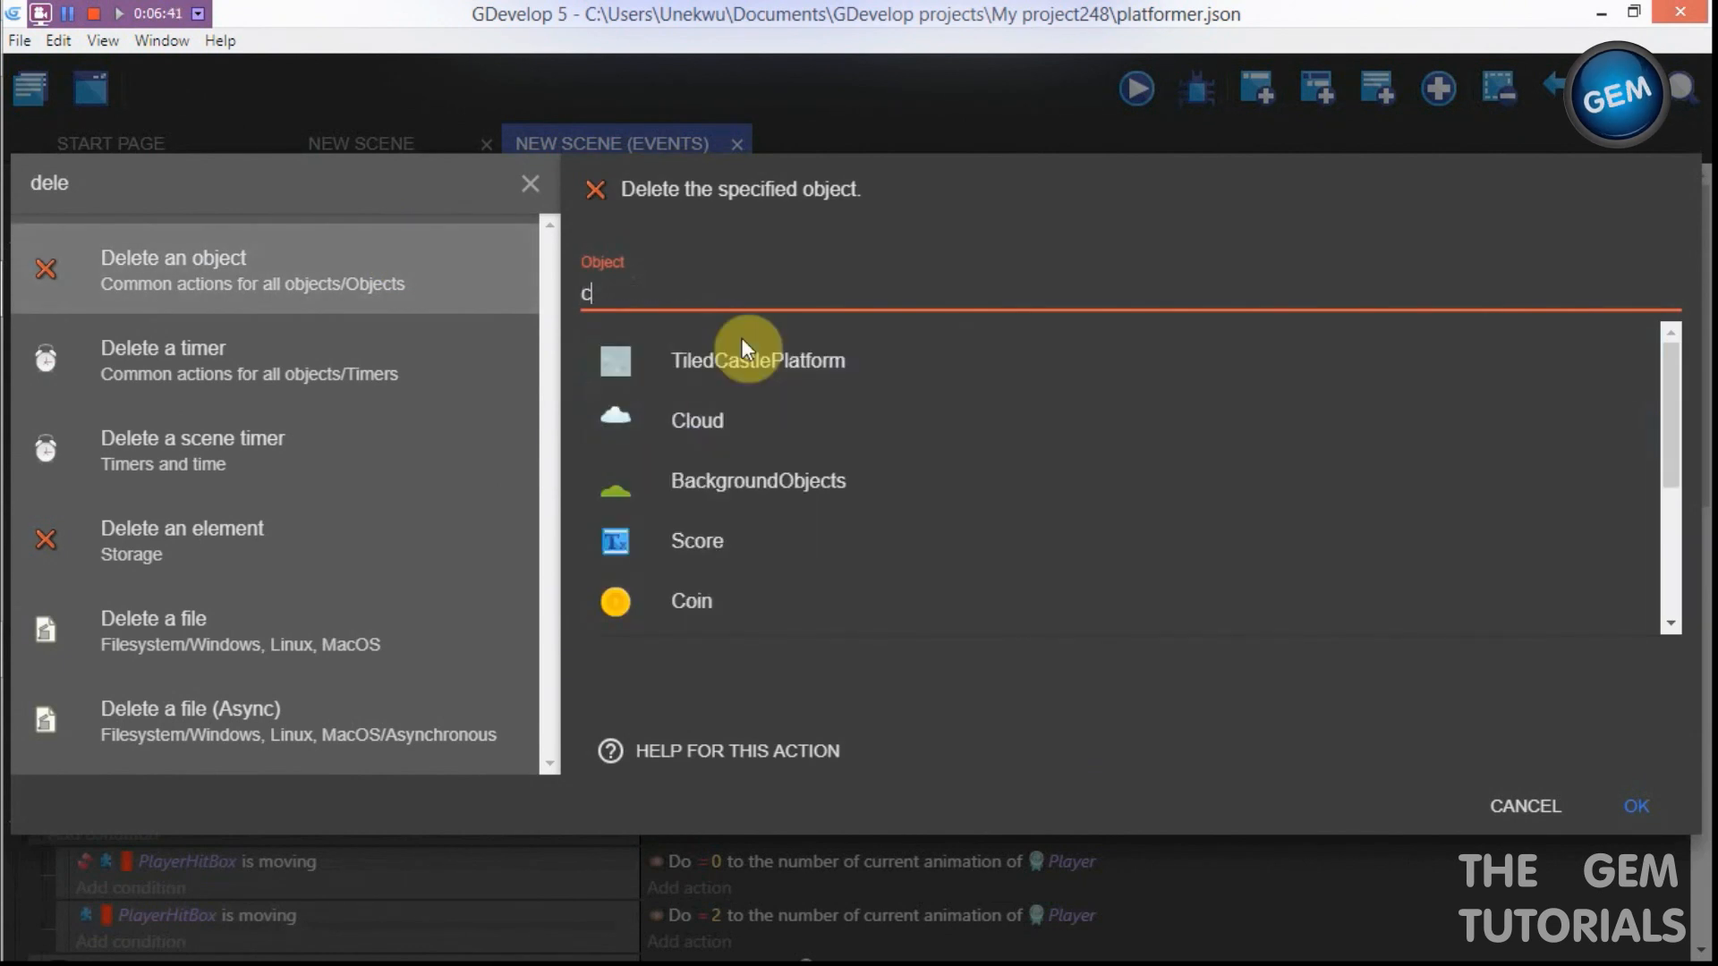
{"action": "type", "text": "oin"}
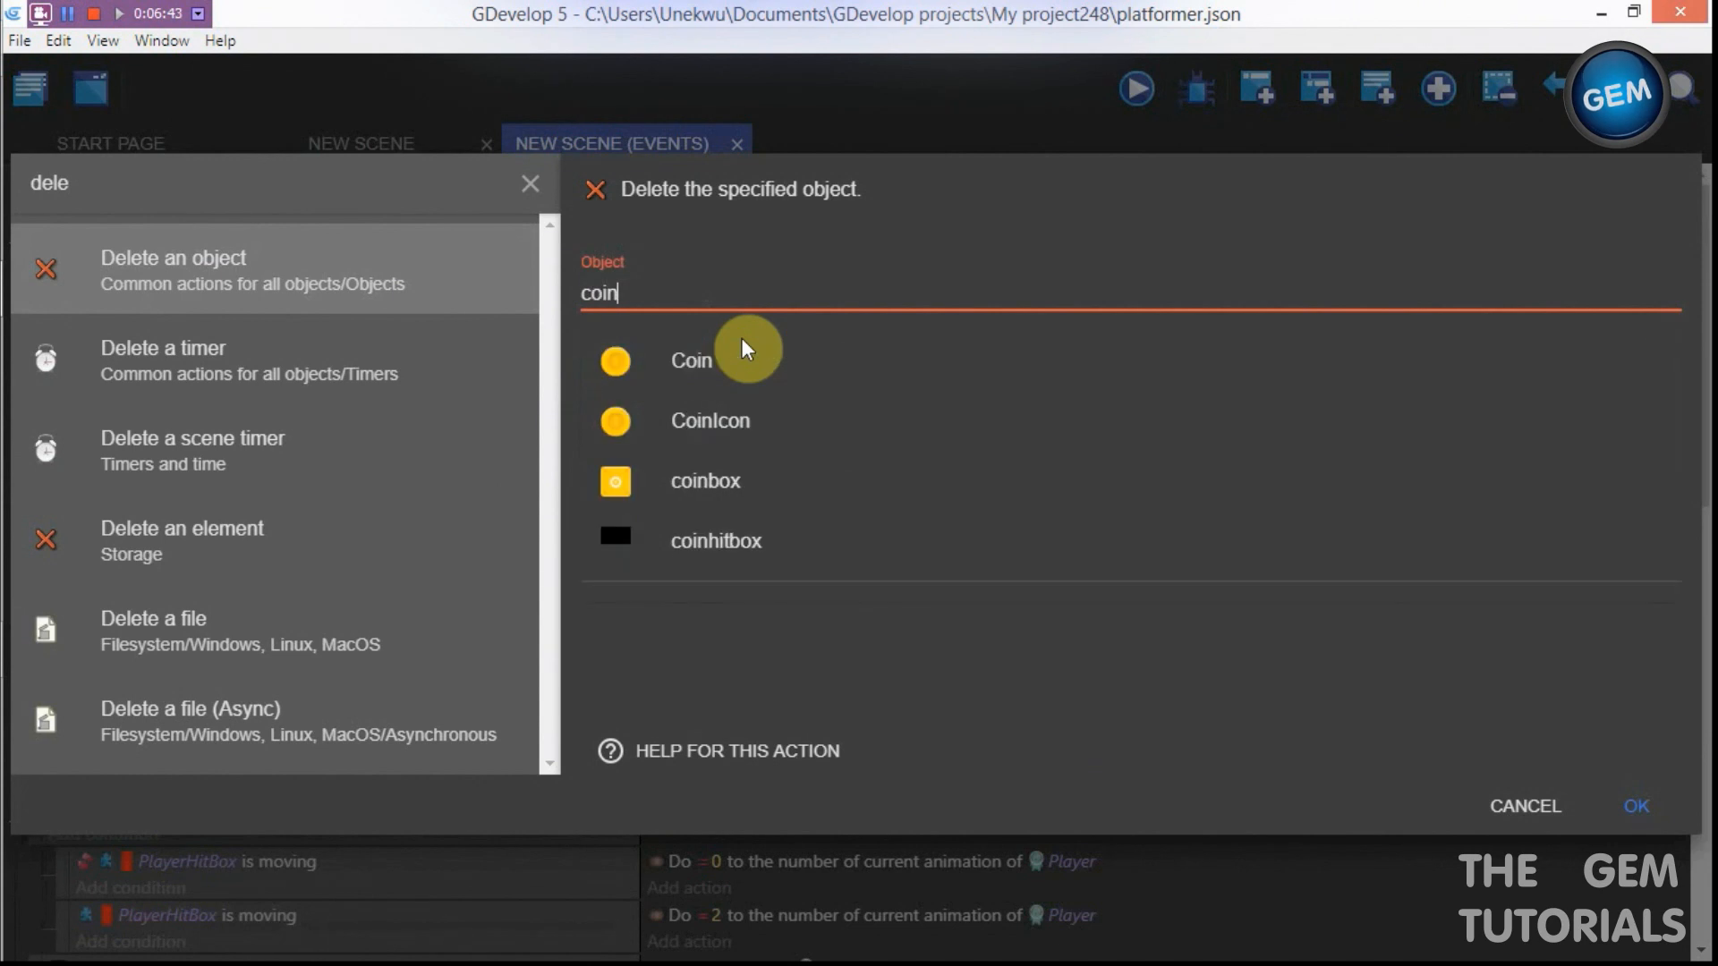
{"action": "left_click", "coordinate": [758, 537]}
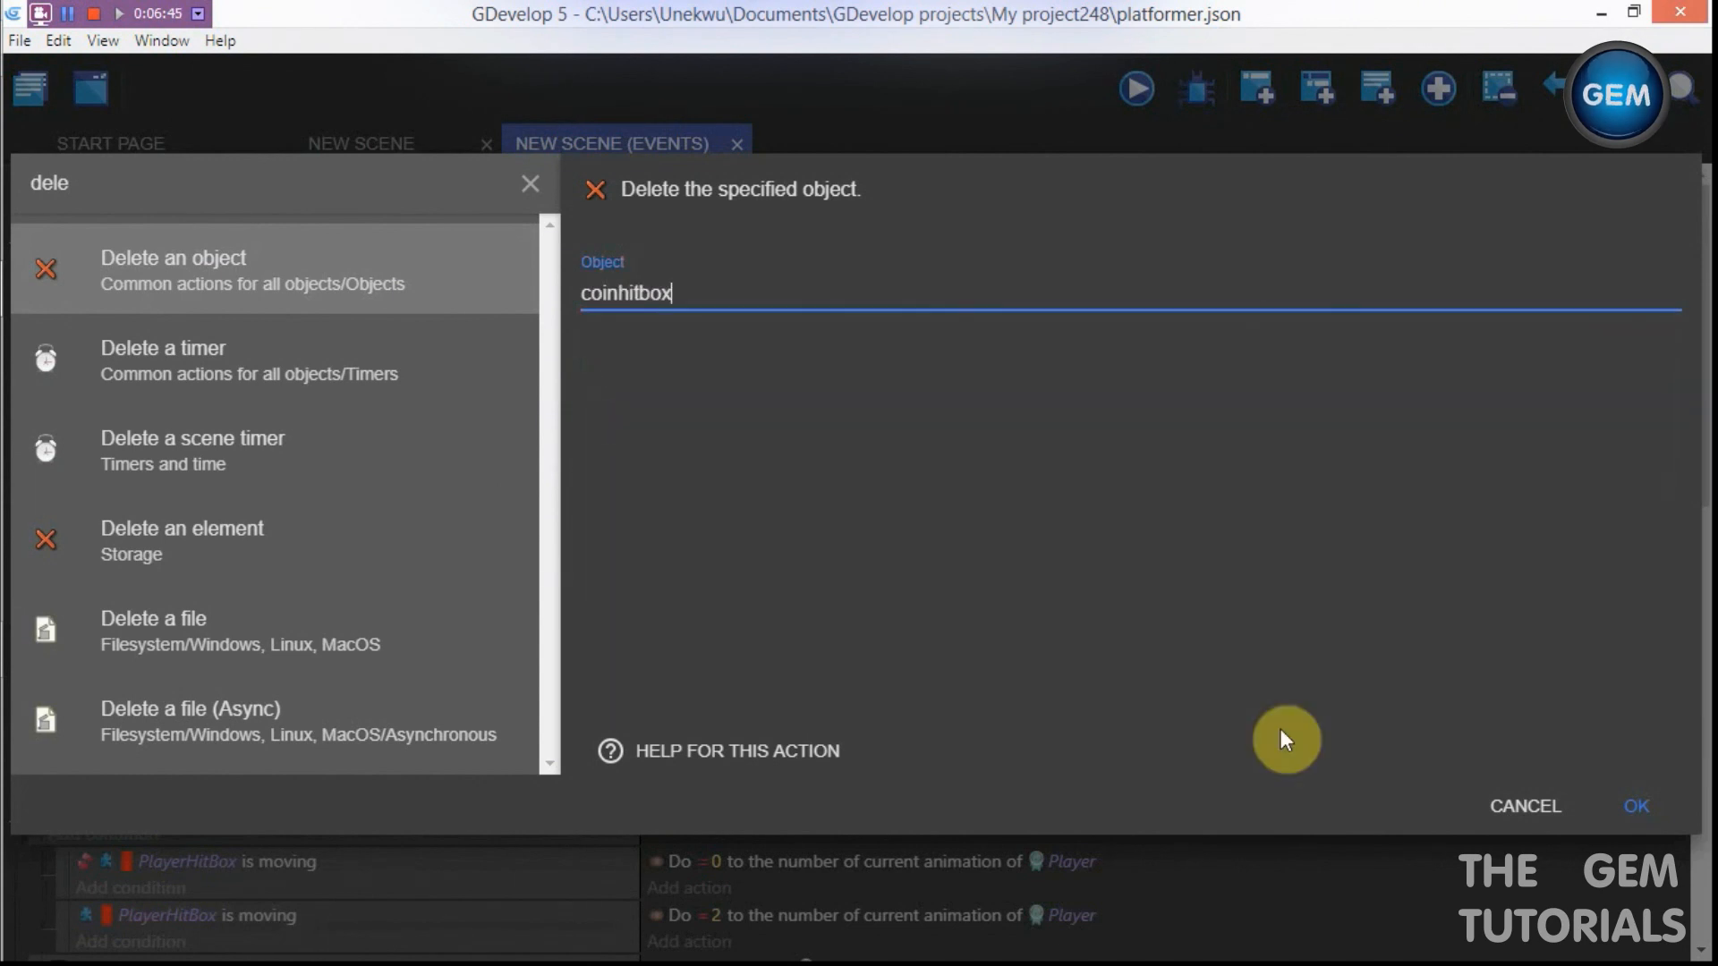
{"action": "left_click", "coordinate": [1625, 798]}
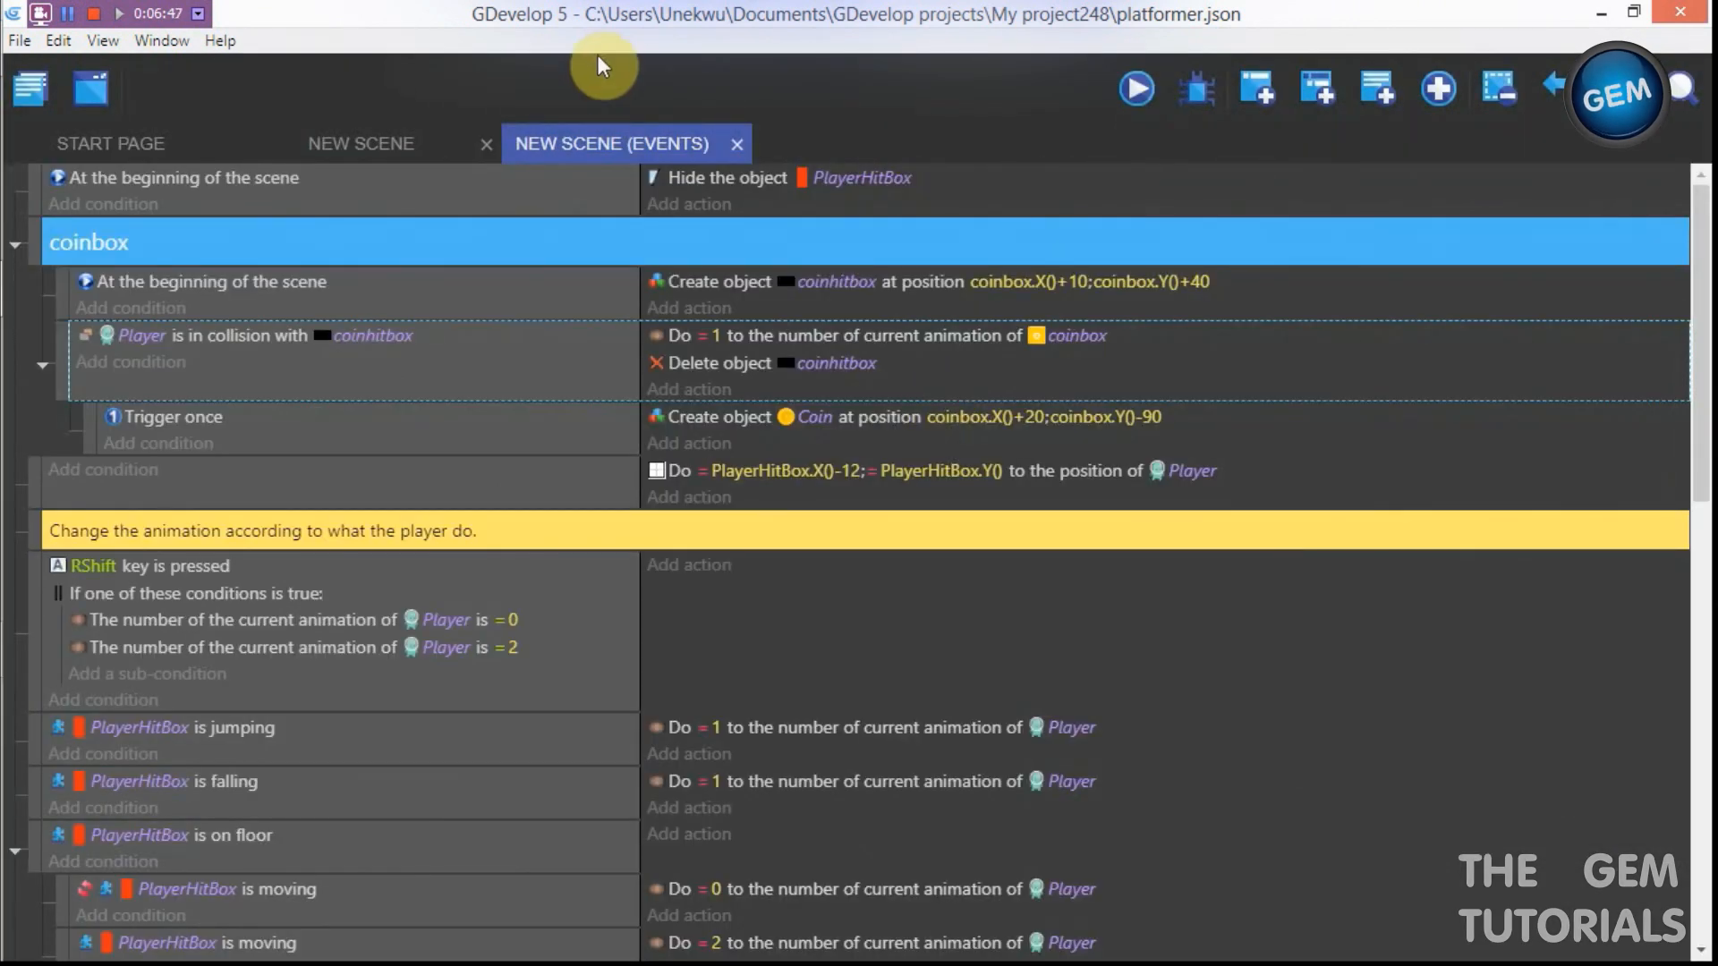
Step: Preview the game again to check whether the coin box releases a coin only on its first hit from below
{"action": "left_click", "coordinate": [1134, 86]}
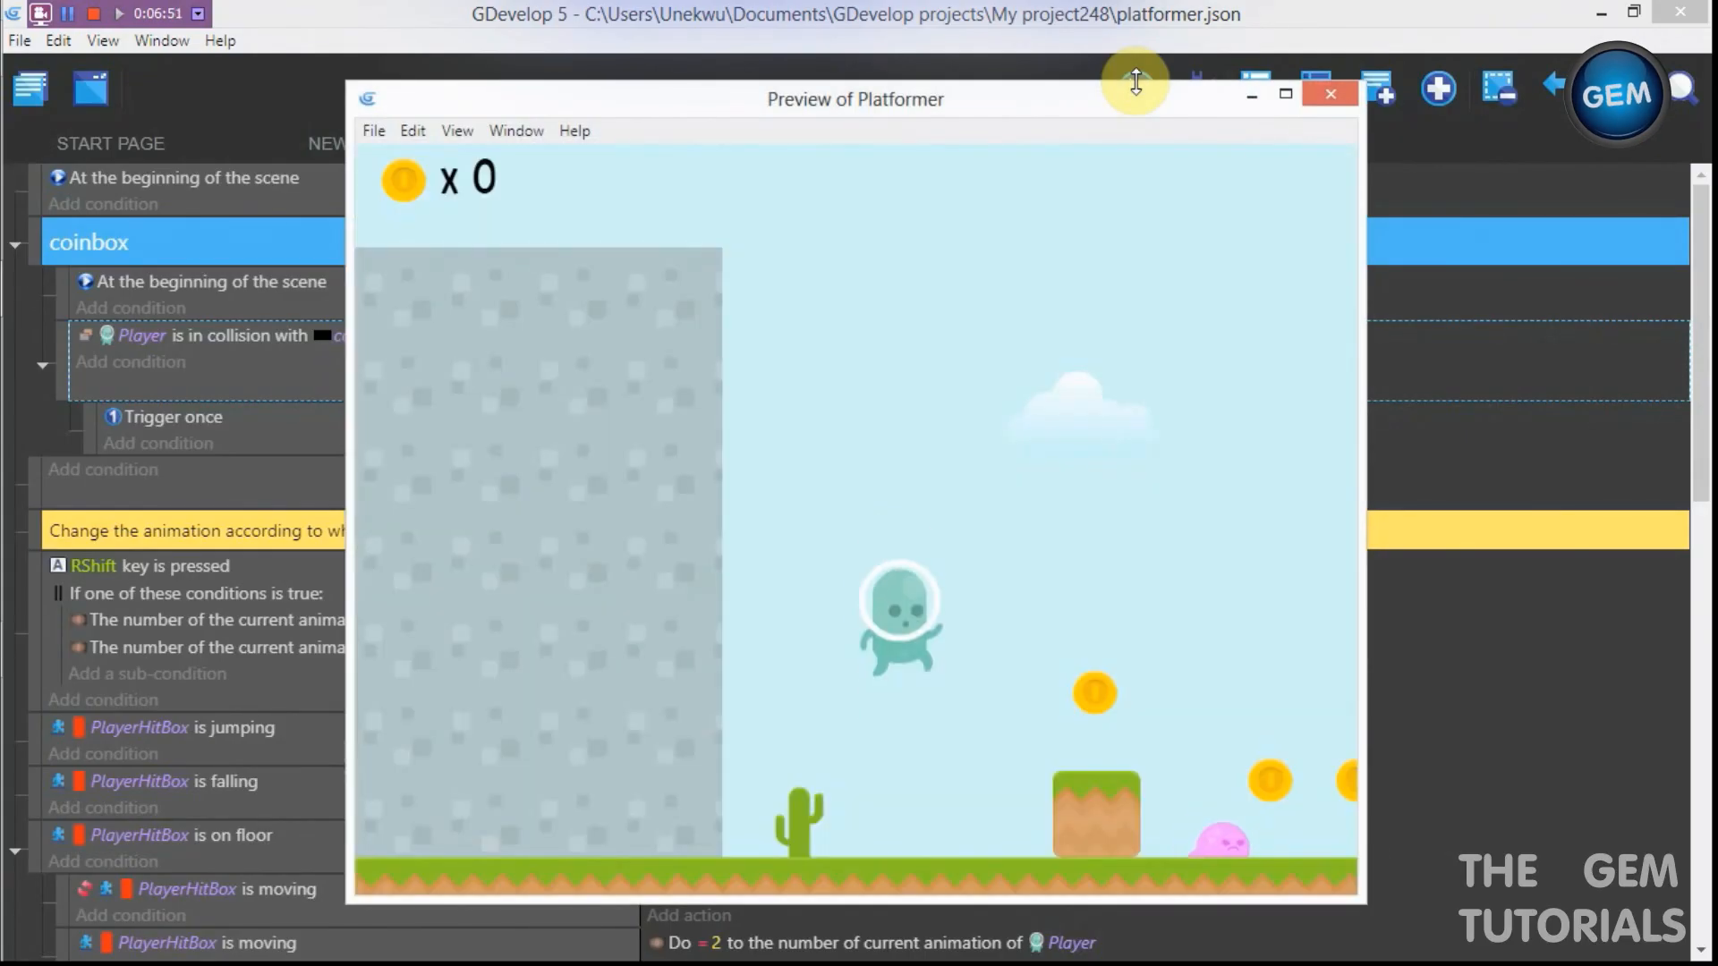
{"action": "key", "text": "Right"}
{"action": "key", "text": "space"}
{"action": "key", "text": "Right"}
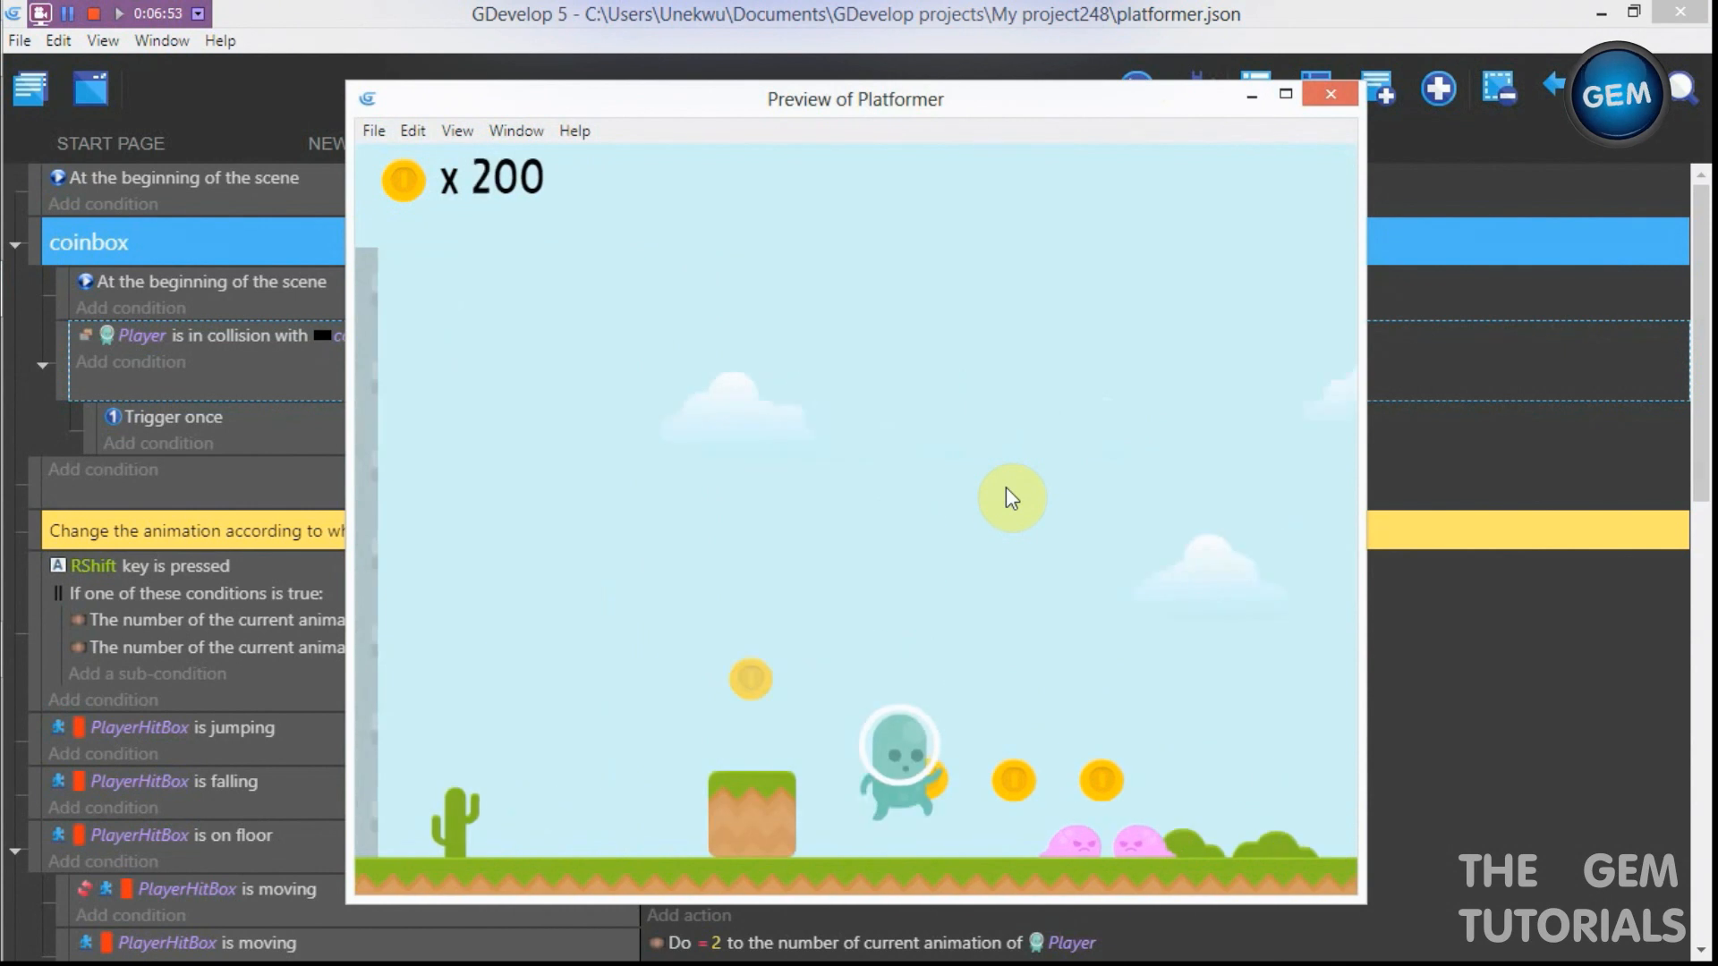
{"action": "key", "text": "space"}
{"action": "key", "text": "Right"}
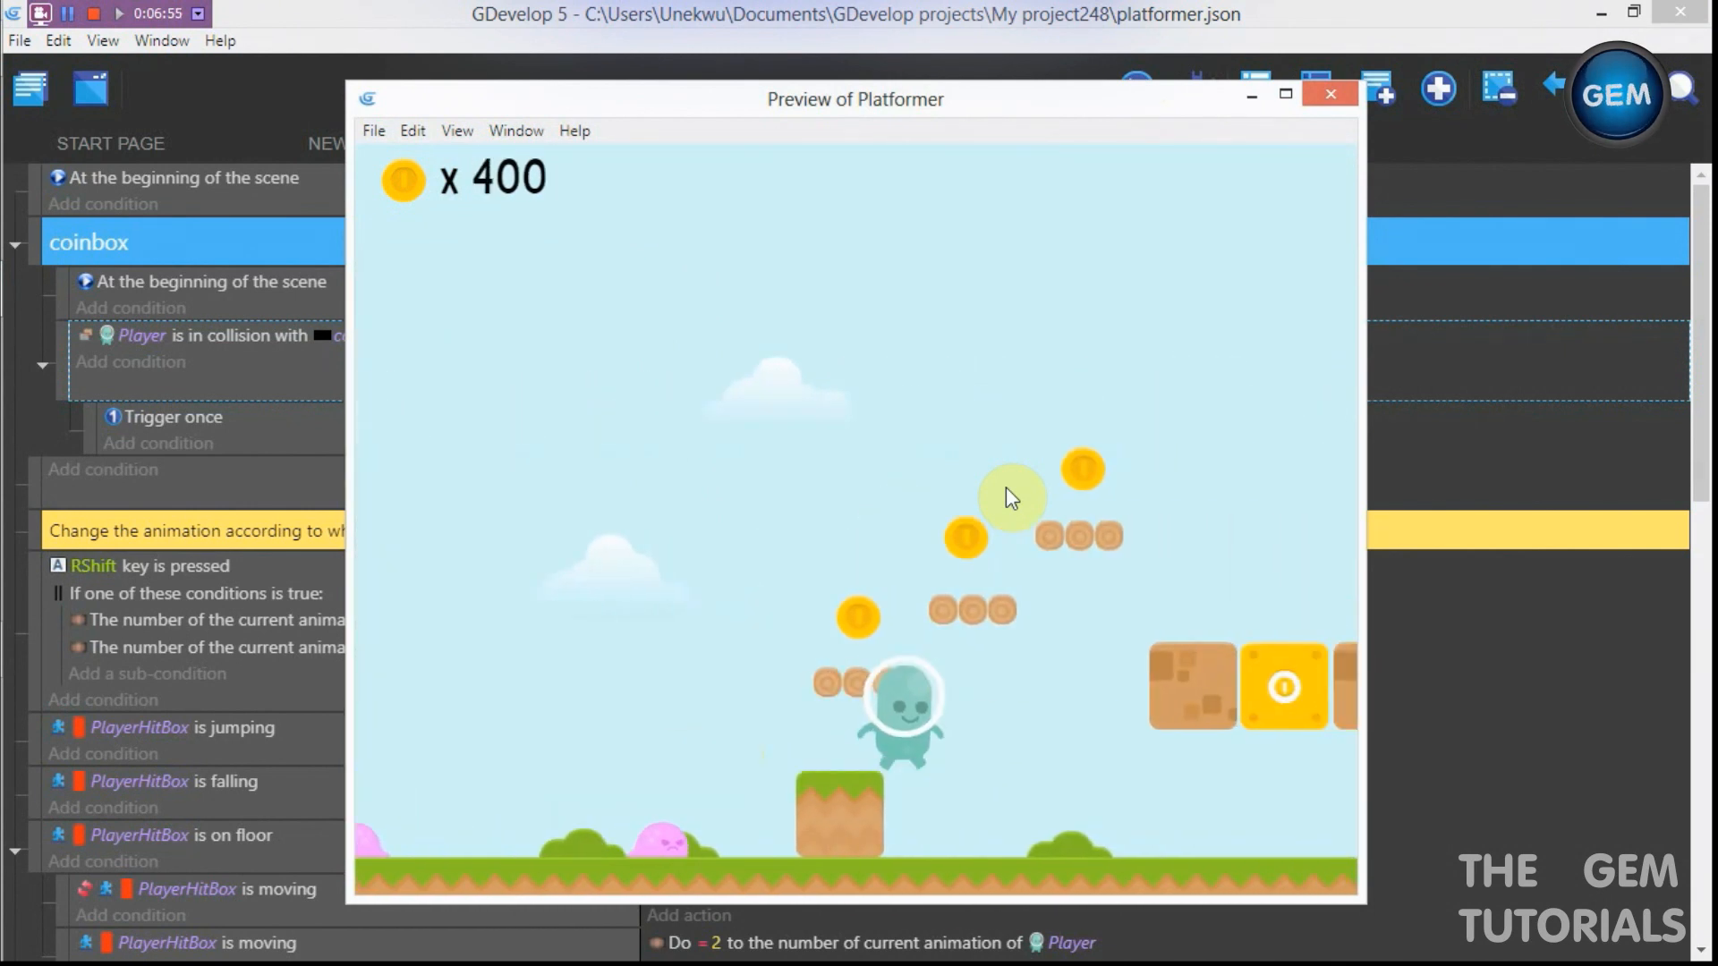
{"action": "key", "text": "space"}
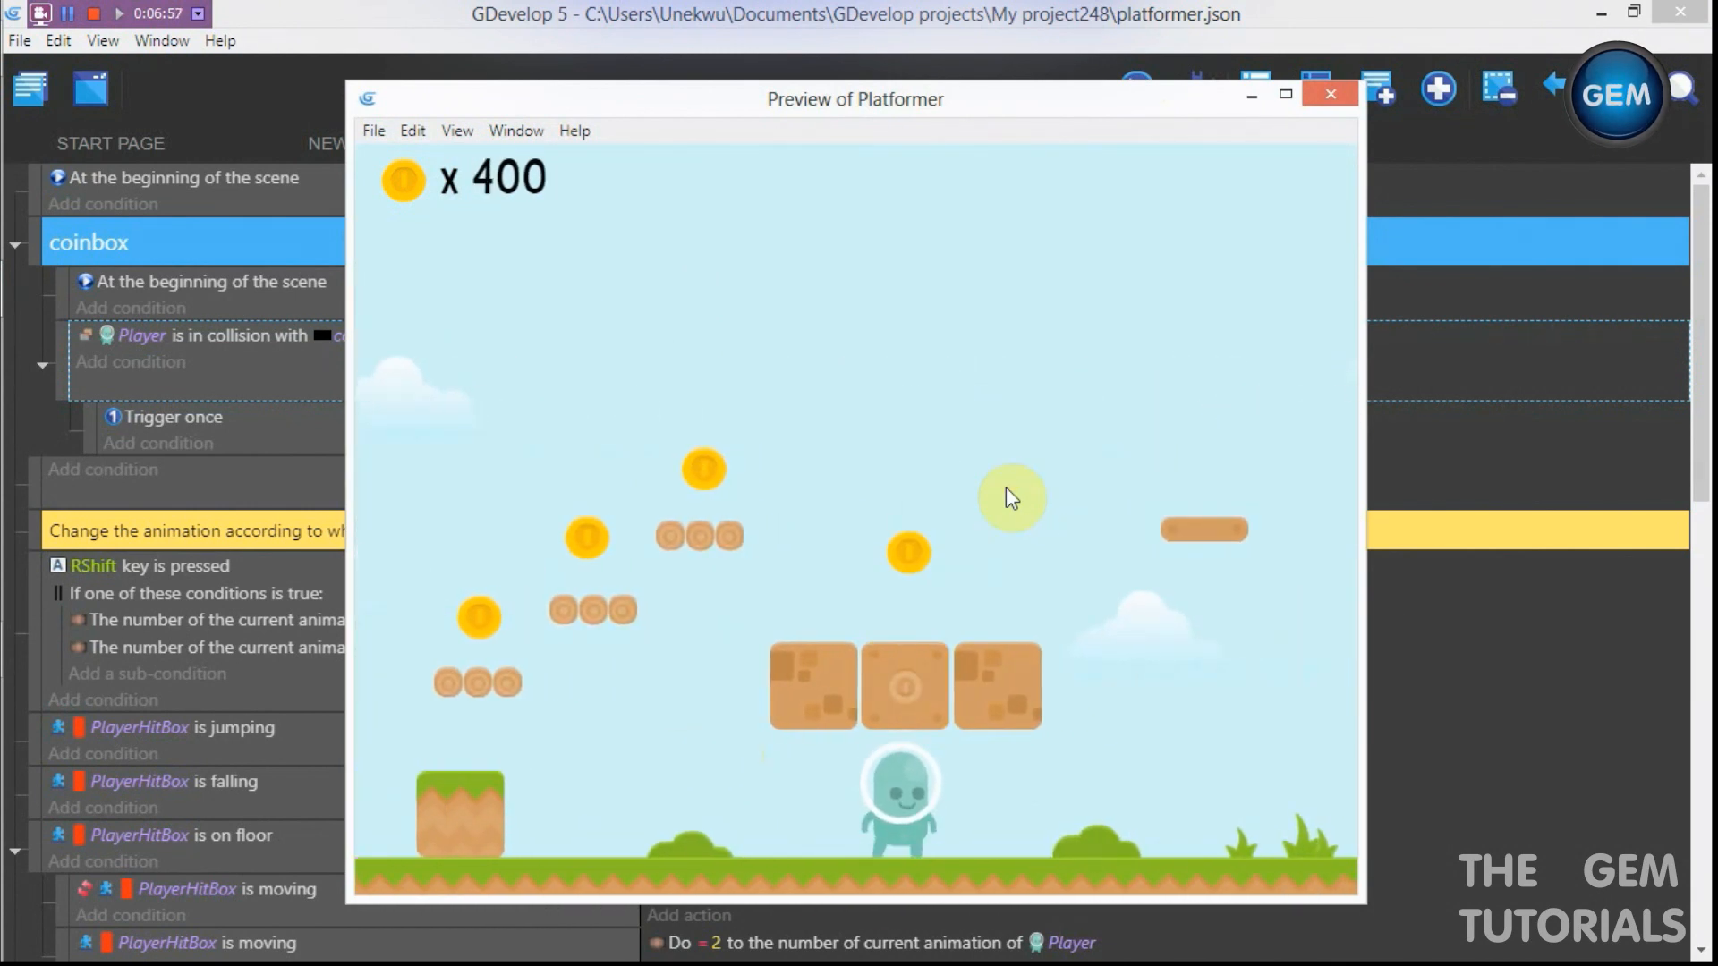
{"action": "key", "text": "Right"}
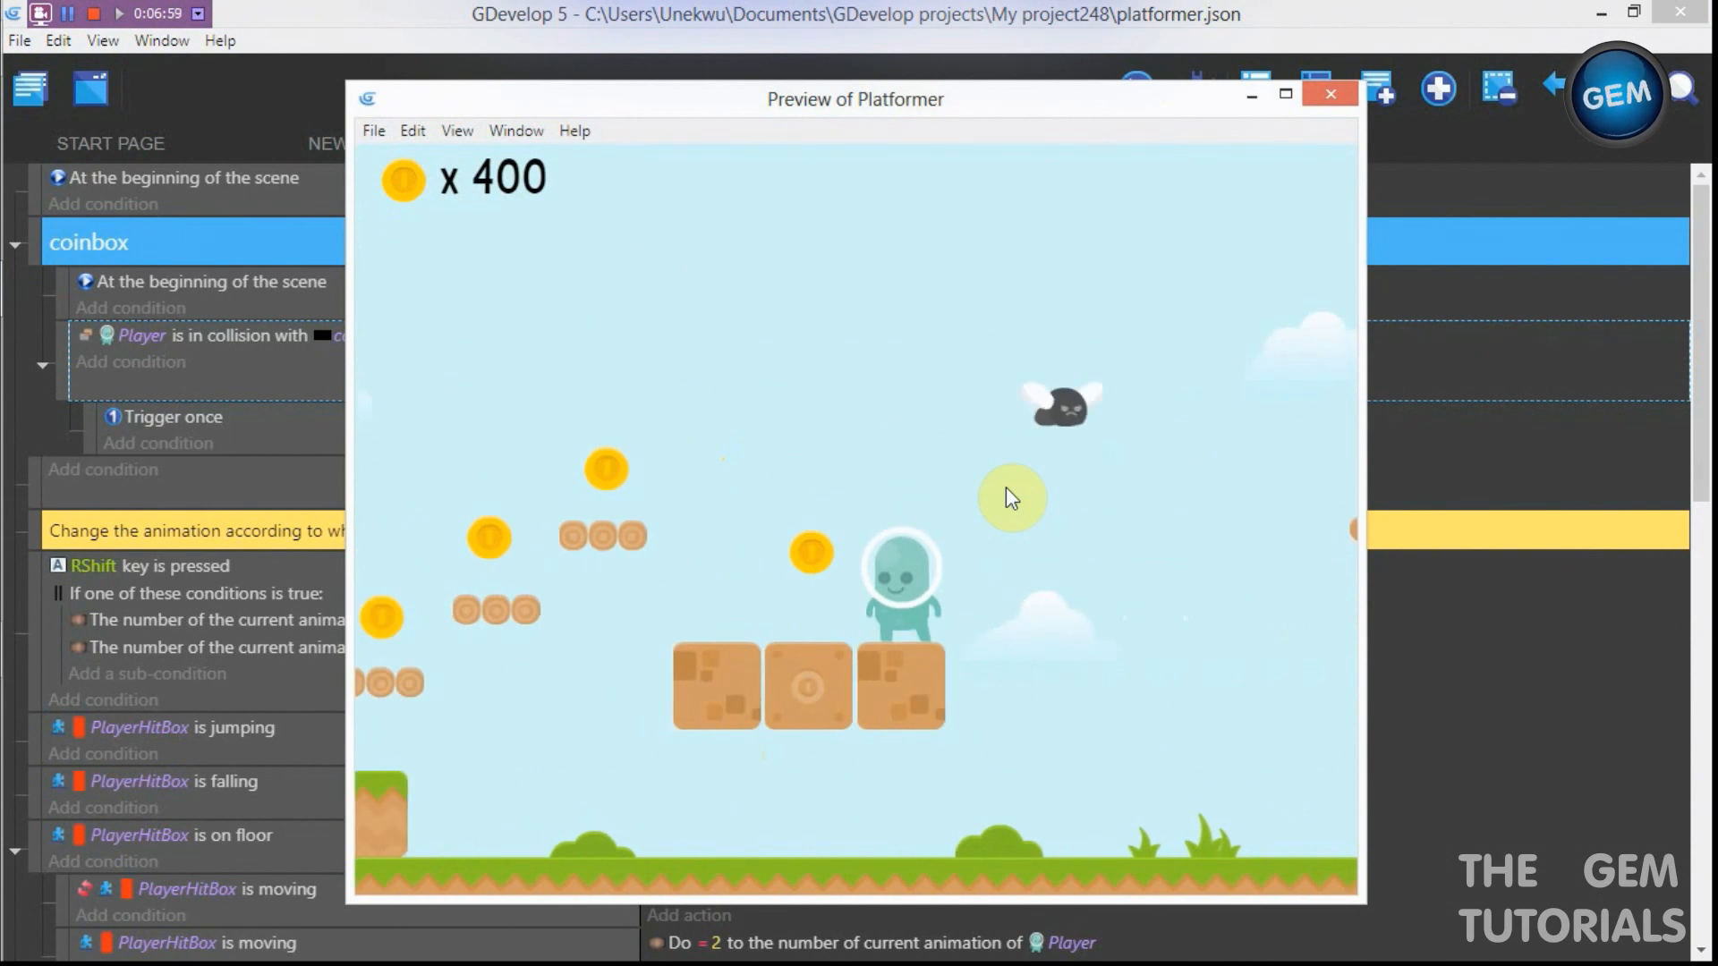
{"action": "key", "text": "Left"}
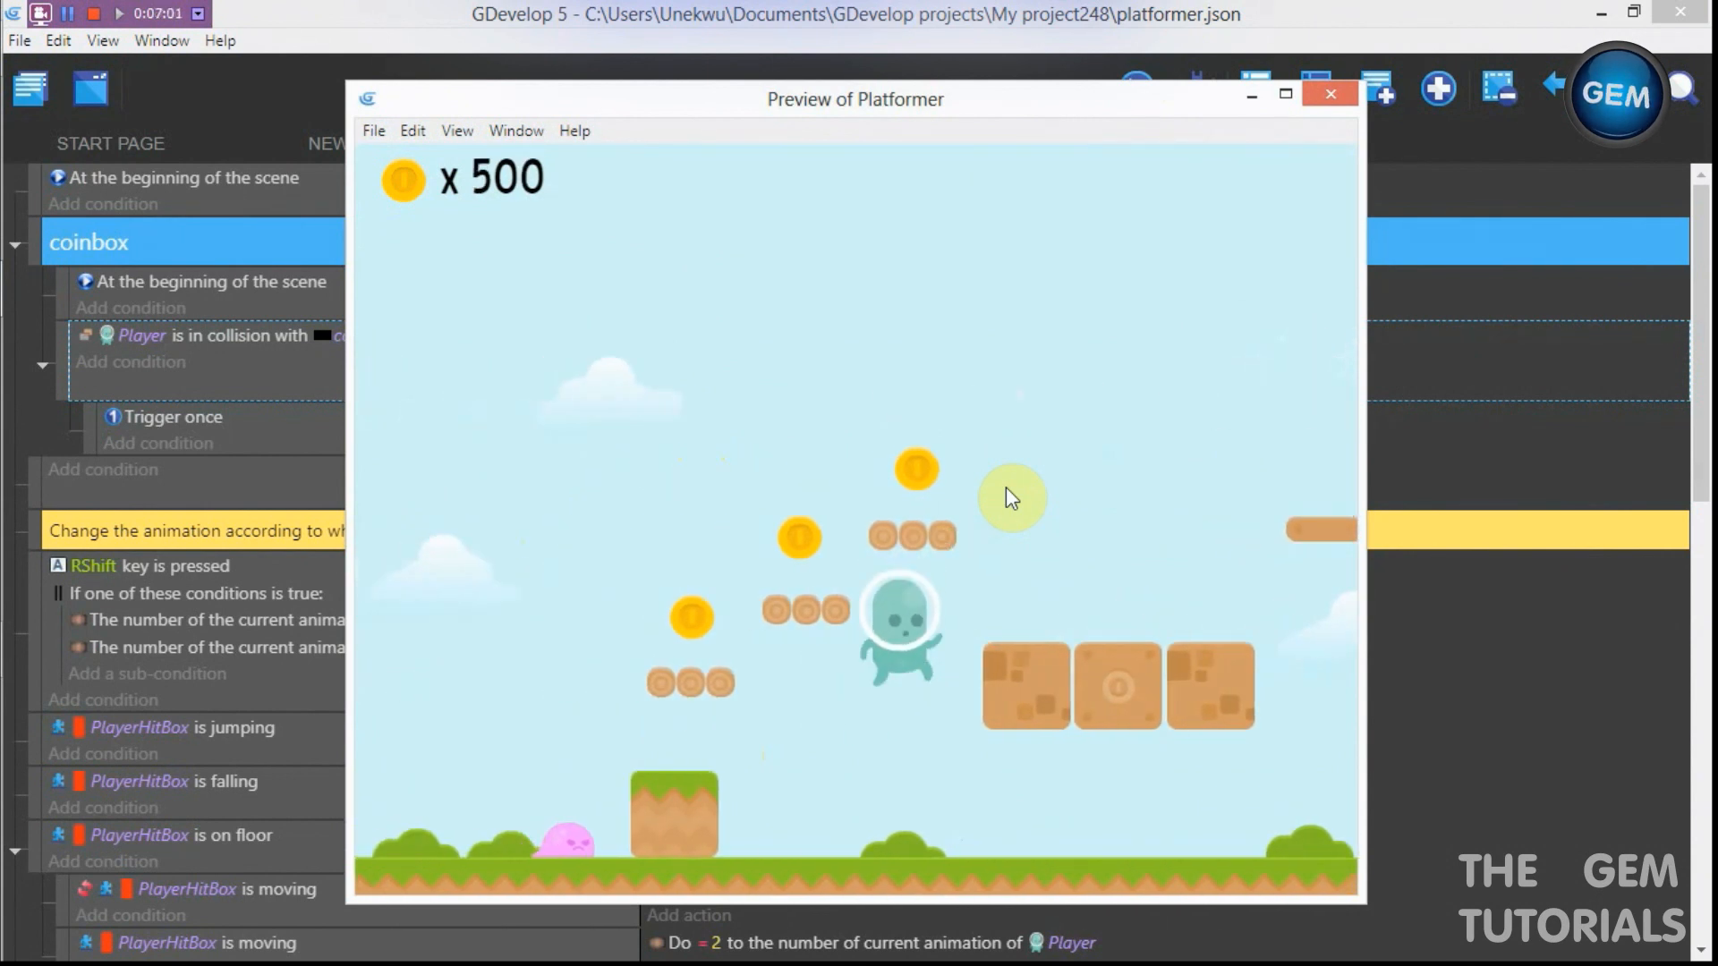
{"action": "key", "text": "Right"}
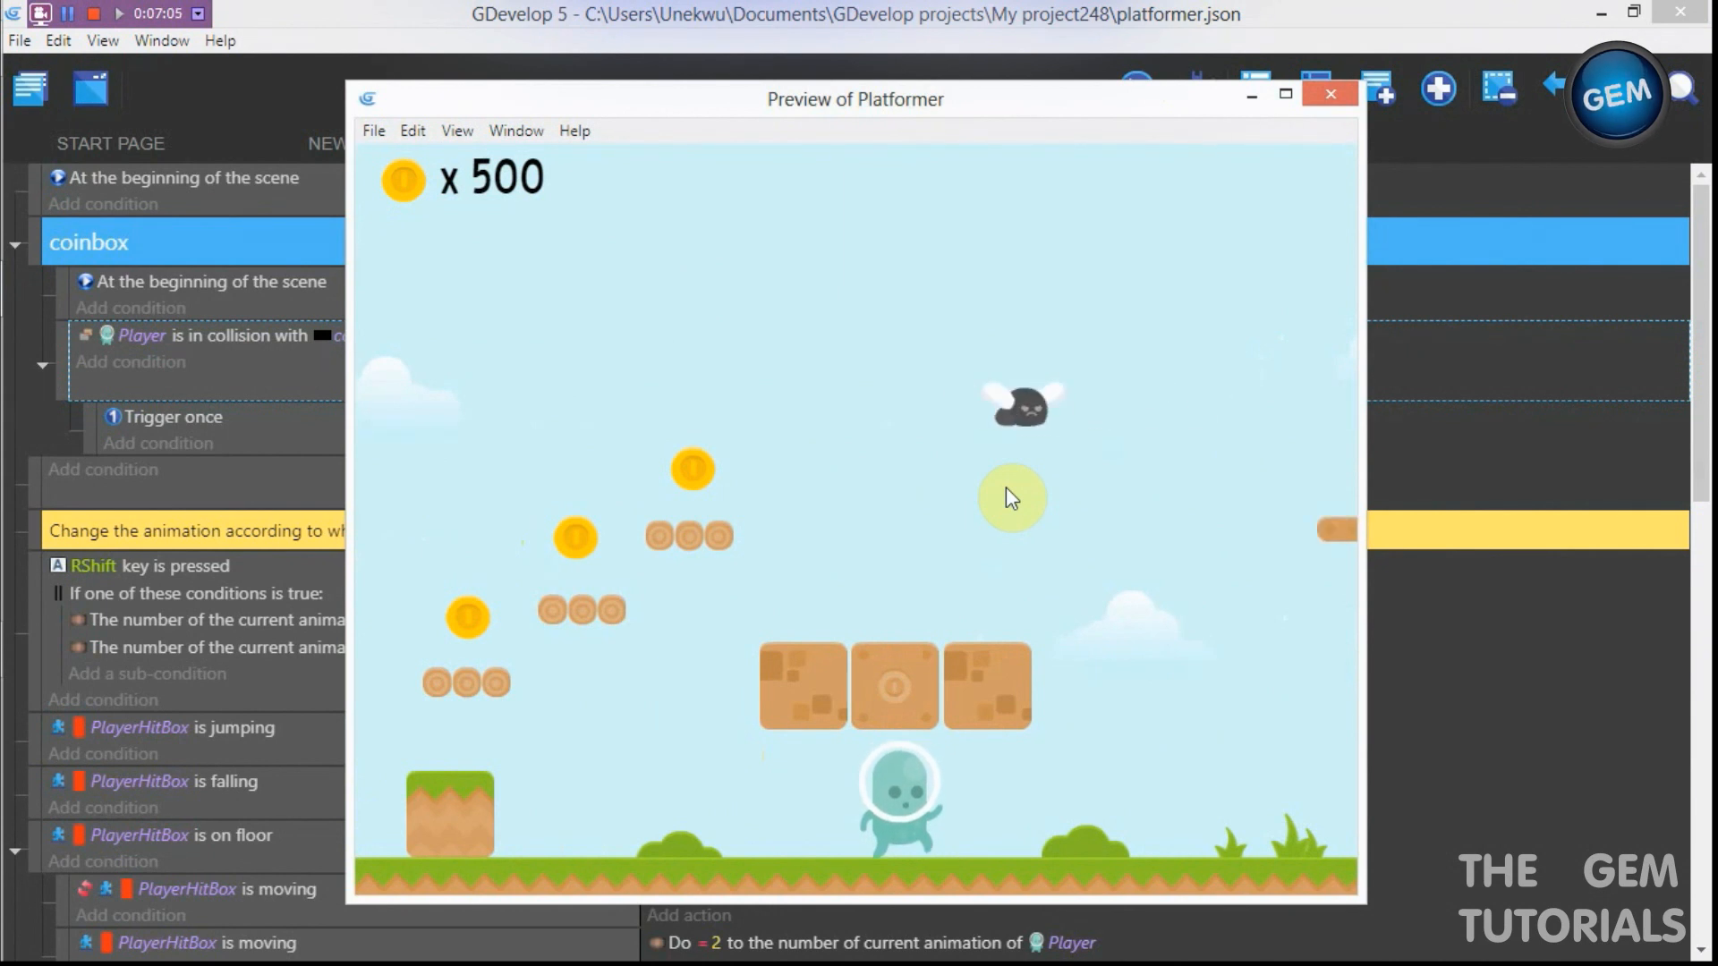
{"action": "left_click", "coordinate": [1330, 95]}
Step: Return to the layout of New scene
{"action": "left_click", "coordinate": [433, 142]}
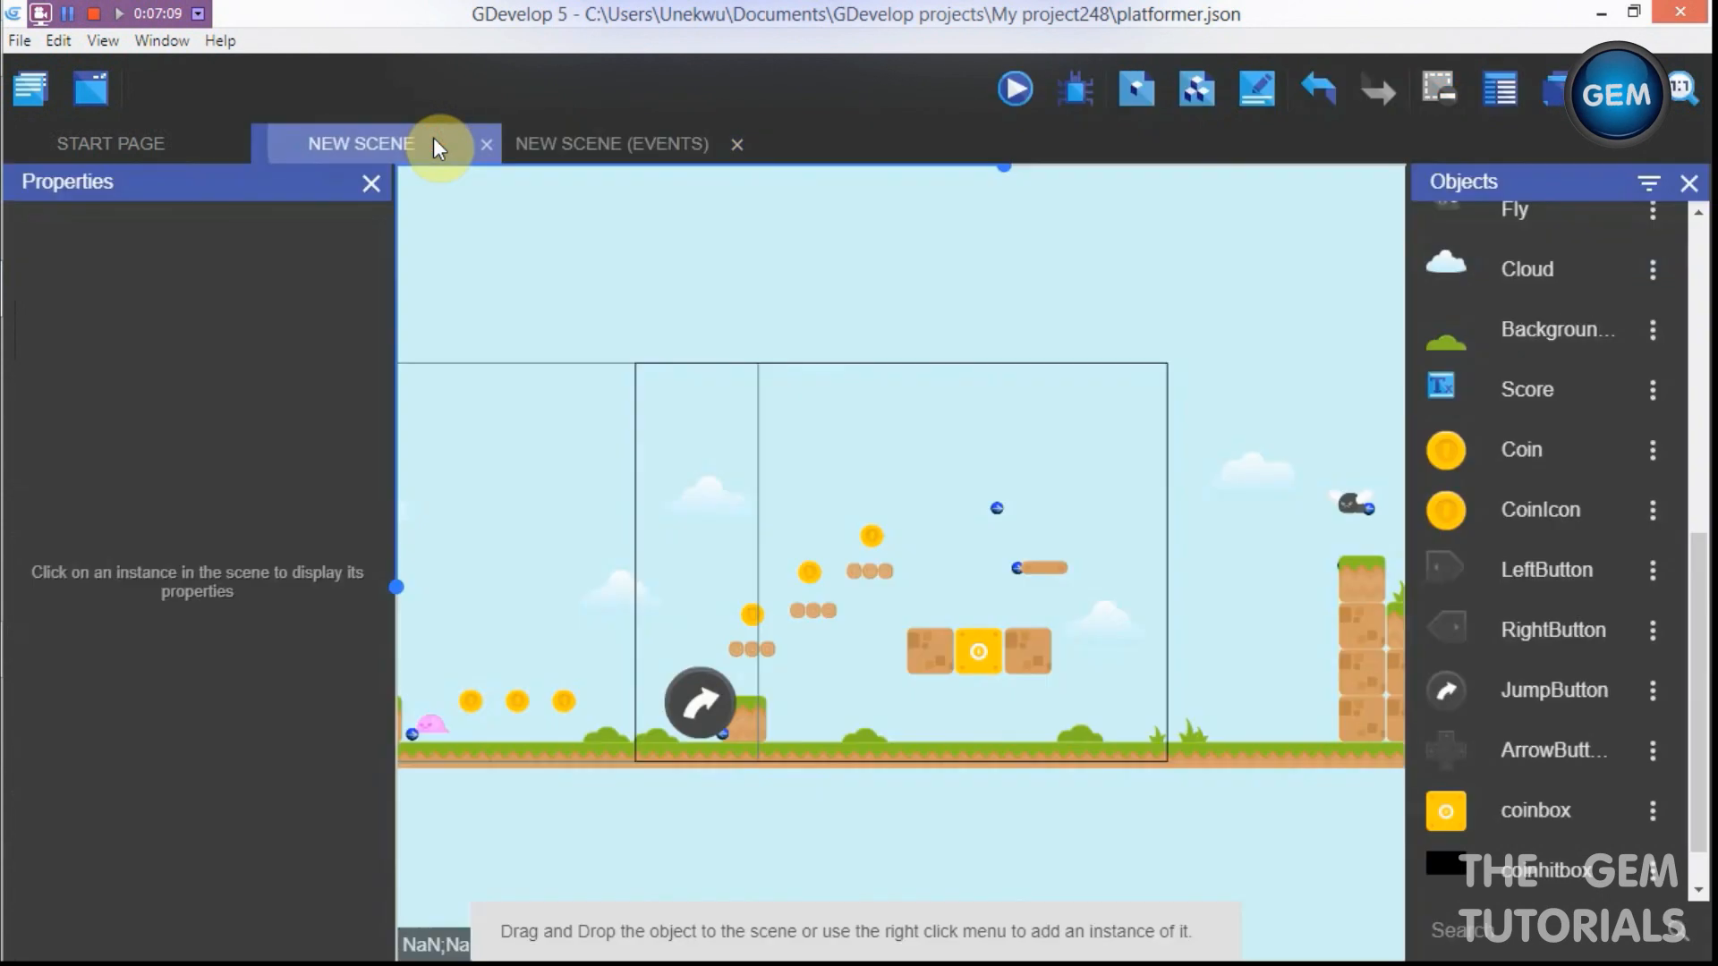